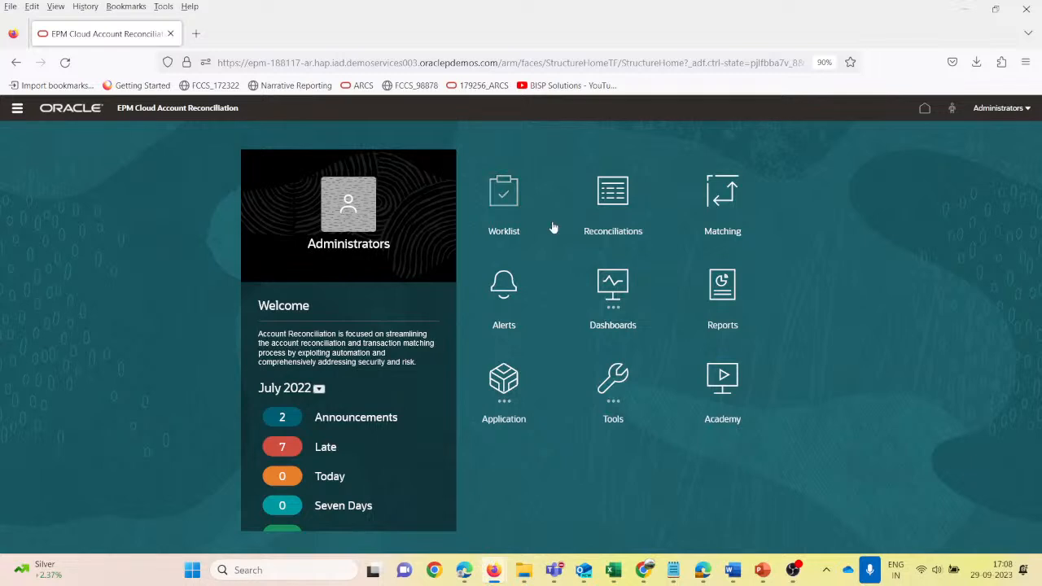
# - Open the Formats list in the application's configuration area
pyautogui.click(18, 109)
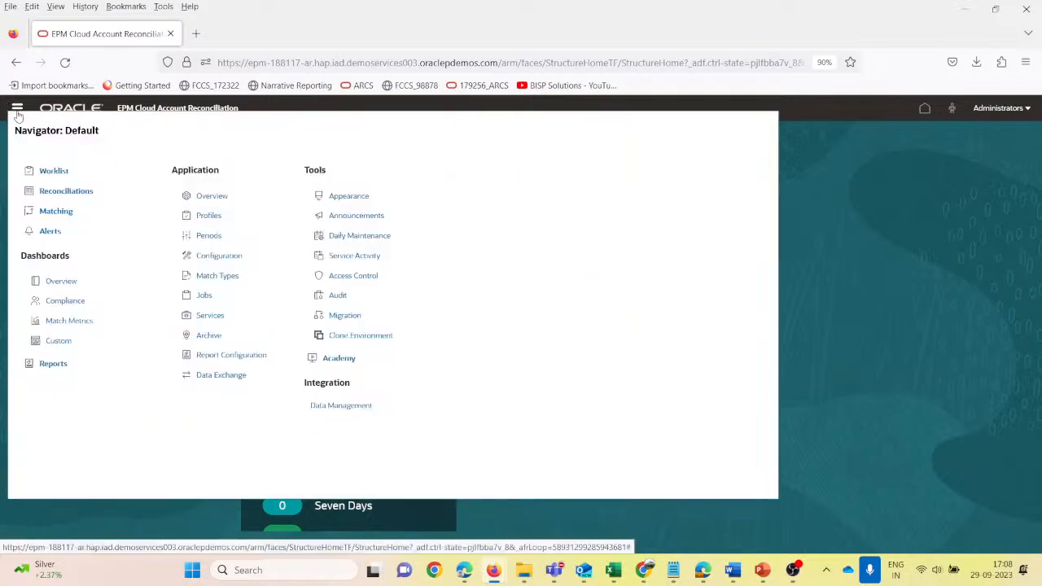
pyautogui.click(221, 256)
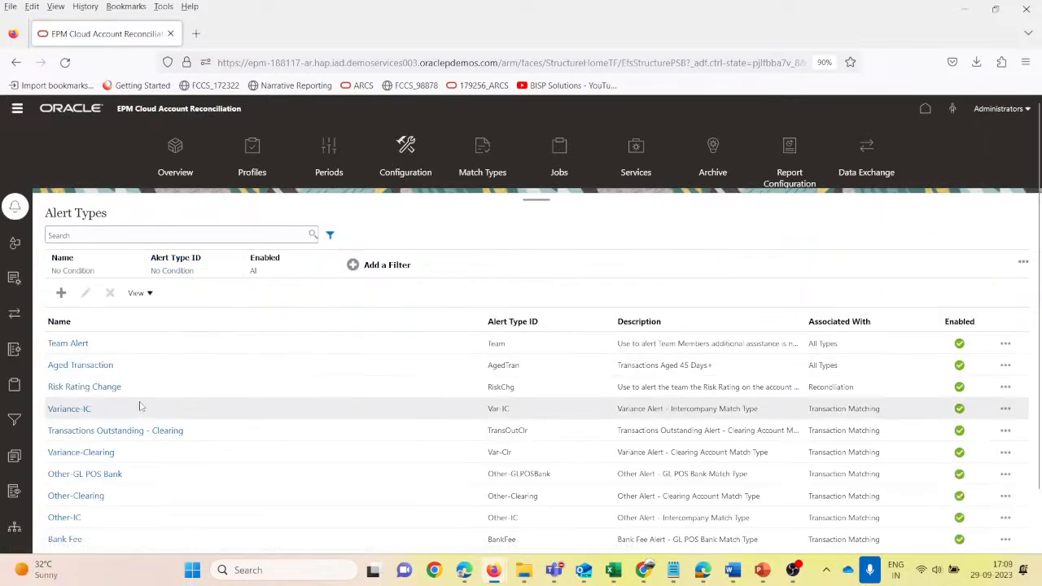
pyautogui.scroll(-3, 55, 423)
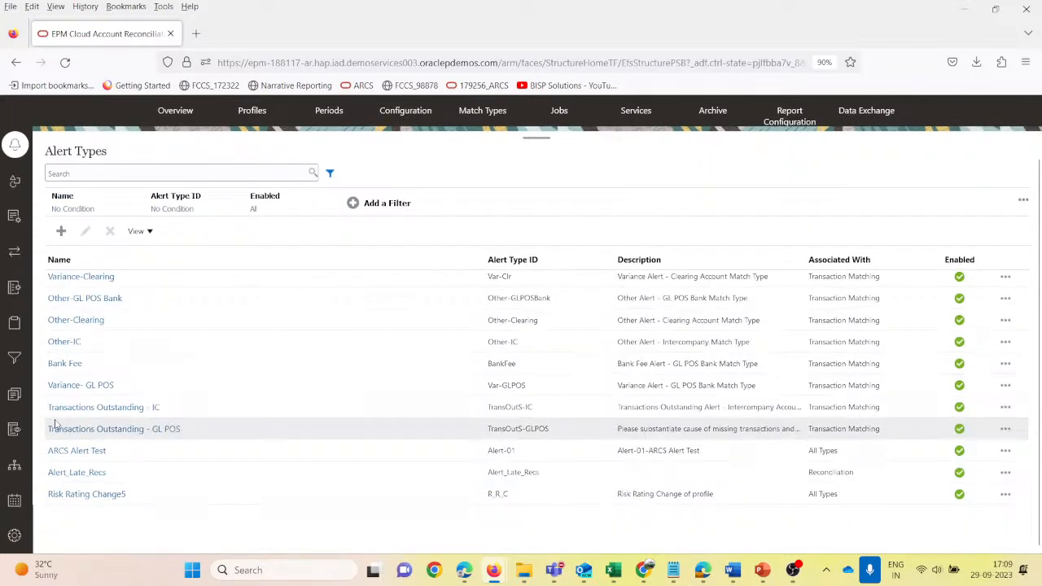
pyautogui.click(14, 397)
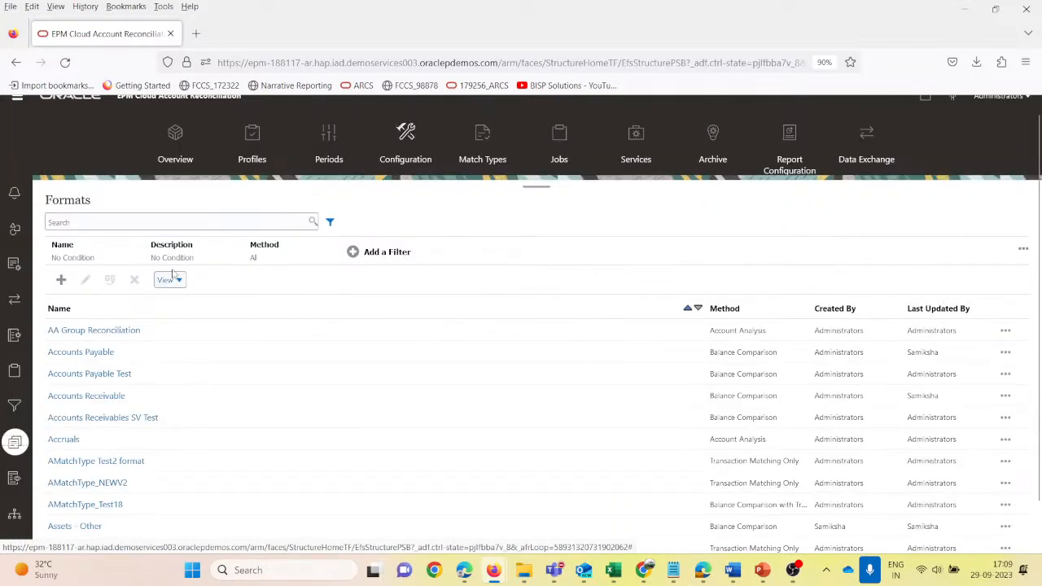
# - Search the formats for "current"
pyautogui.click(122, 223)
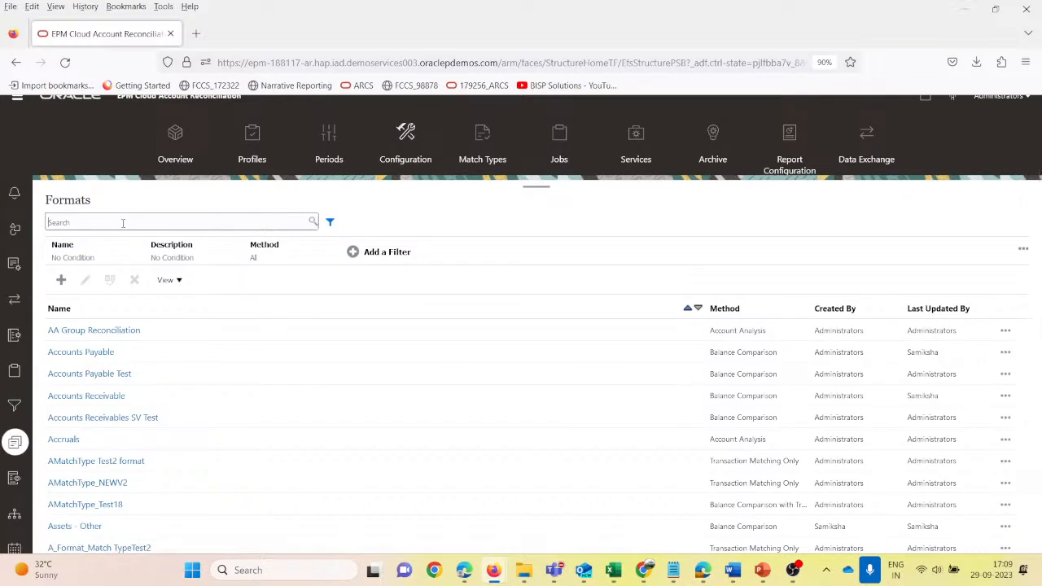
pyautogui.write('C')
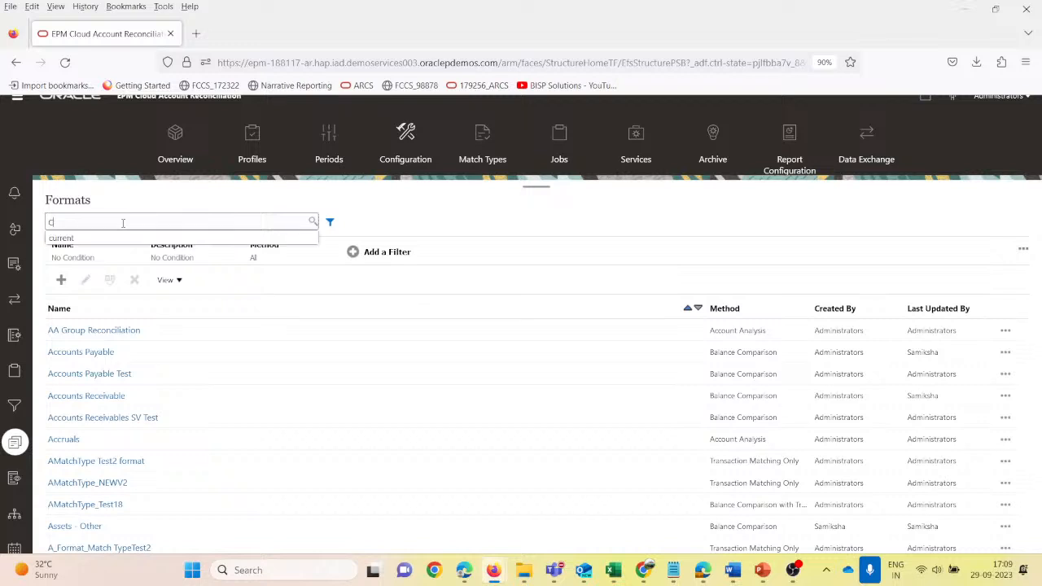
pyautogui.write('urrent')
pyautogui.press('Down')
pyautogui.press('Return')
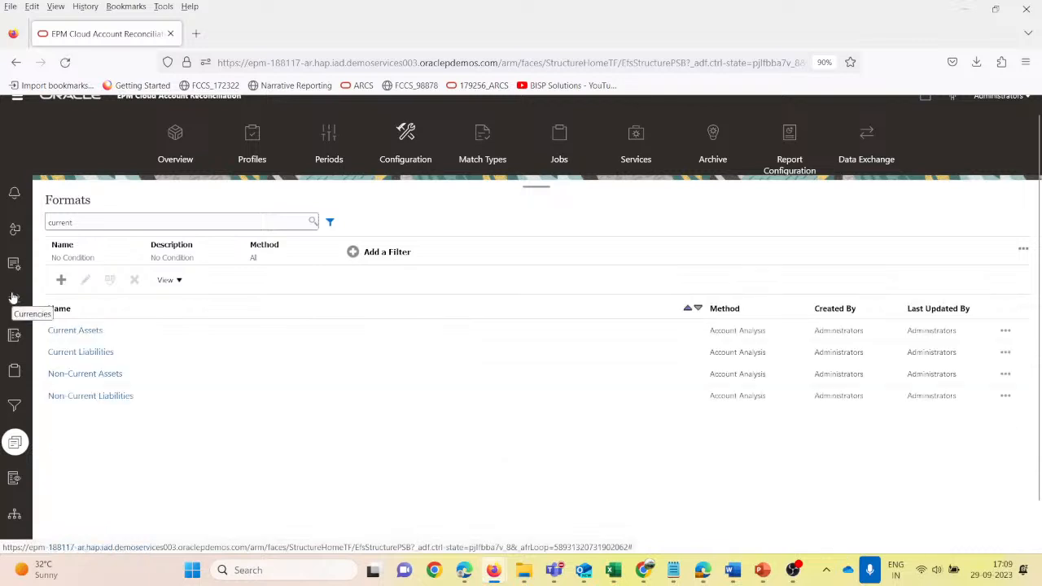
# - Examine the balance explanation settings of the existing Current Assets format, then close it without saving
pyautogui.click(120, 335)
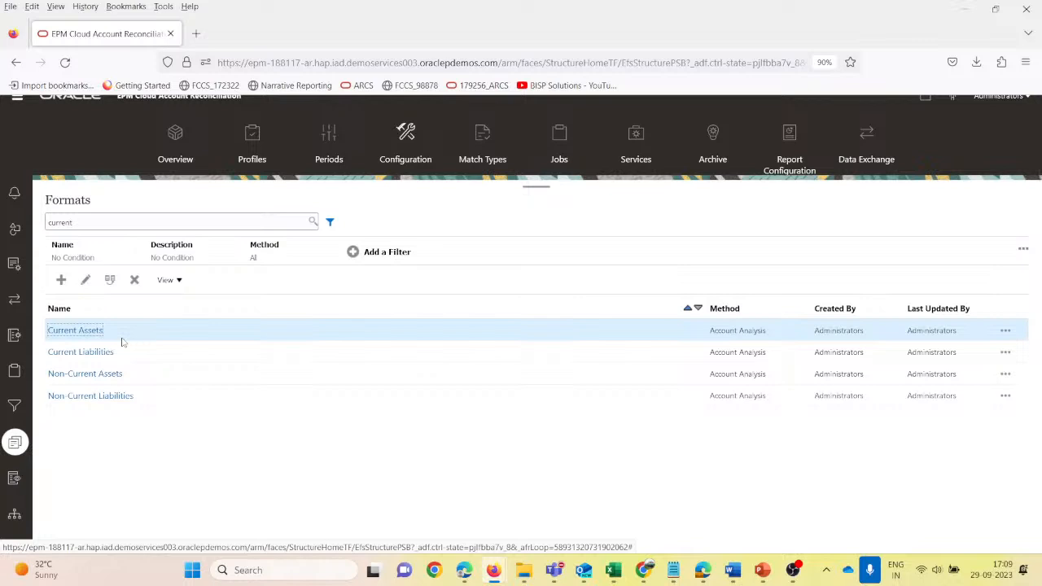
pyautogui.click(88, 331)
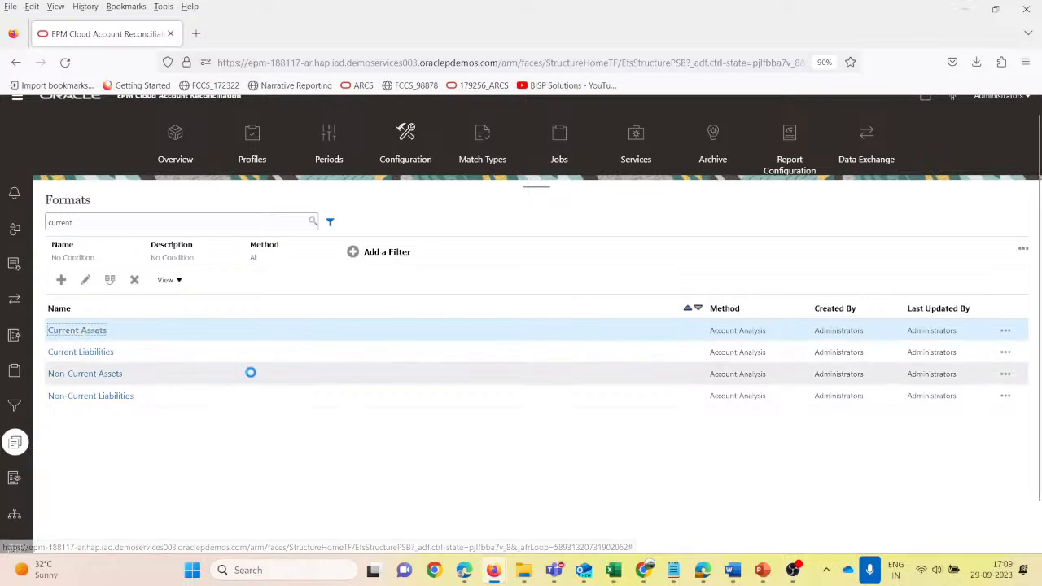
pyautogui.click(361, 326)
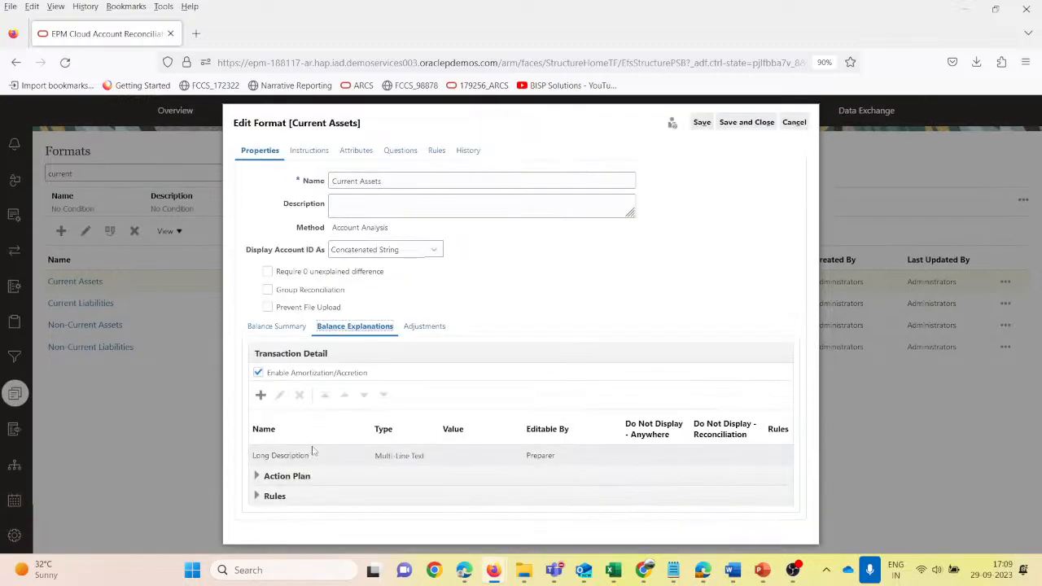
pyautogui.click(794, 122)
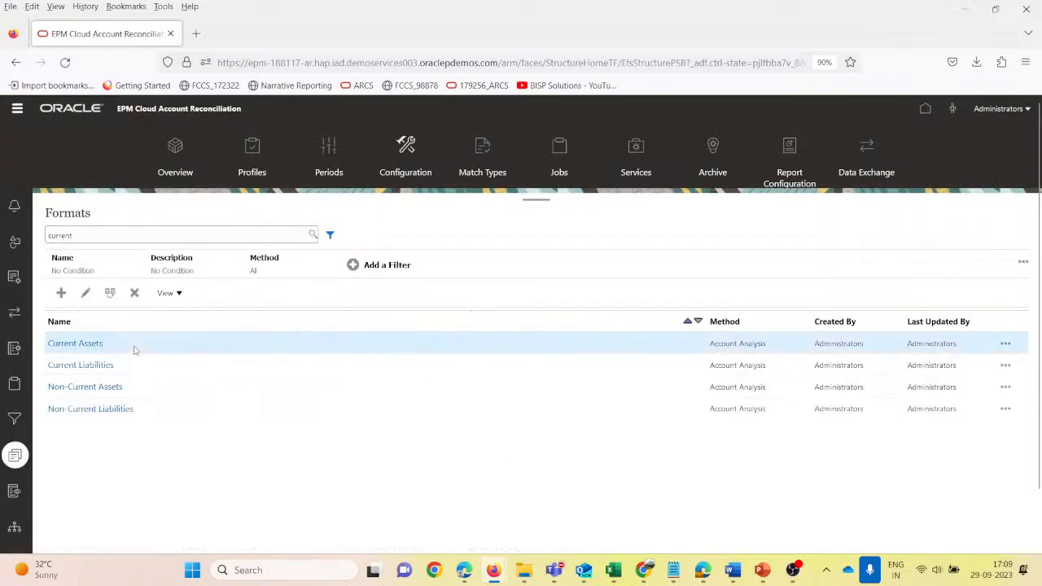
# - Start a new format and name it "Current Assets Test"
pyautogui.click(61, 293)
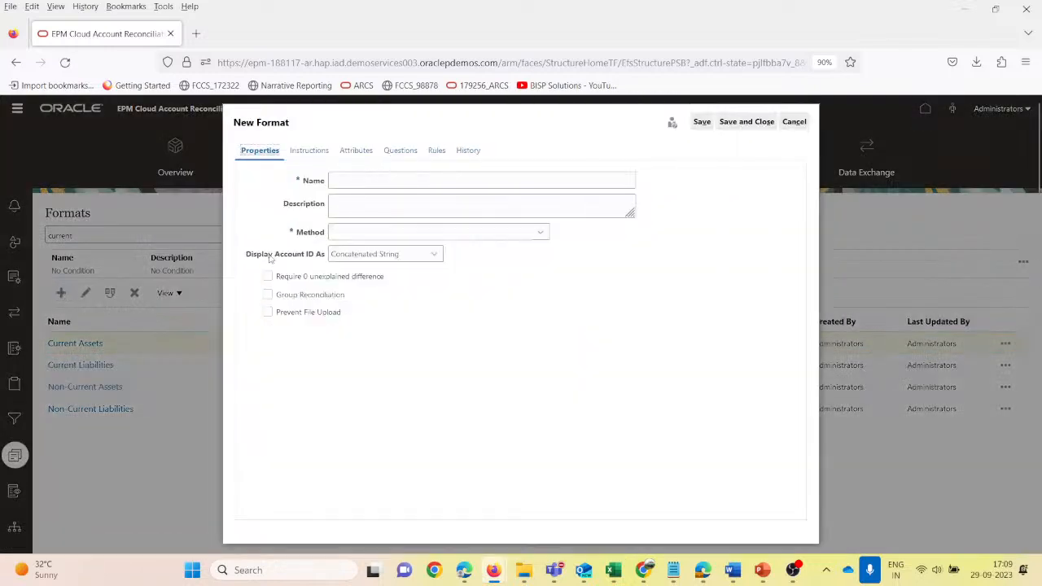
pyautogui.click(339, 185)
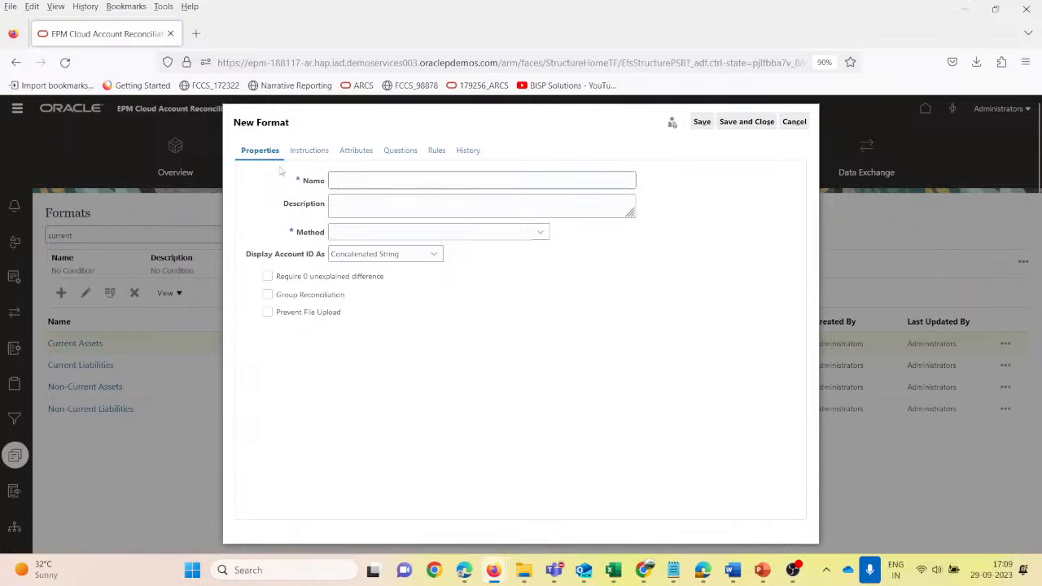
pyautogui.write('Current Asset')
pyautogui.press('Tab')
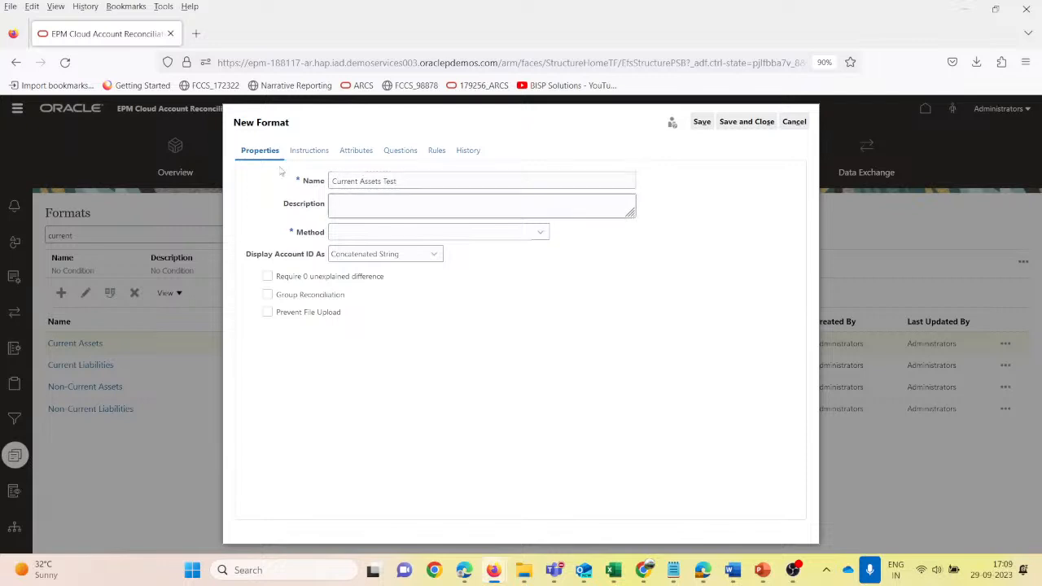
# - Describe the new format as "Current Assets Test-Practice purpose of Notes Receivables" and set its method to Account Analysis
pyautogui.hotkey('shift', 'Tab')
pyautogui.hotkey('ctrl', 'c')
pyautogui.press('Tab')
pyautogui.hotkey('ctrl', 'v')
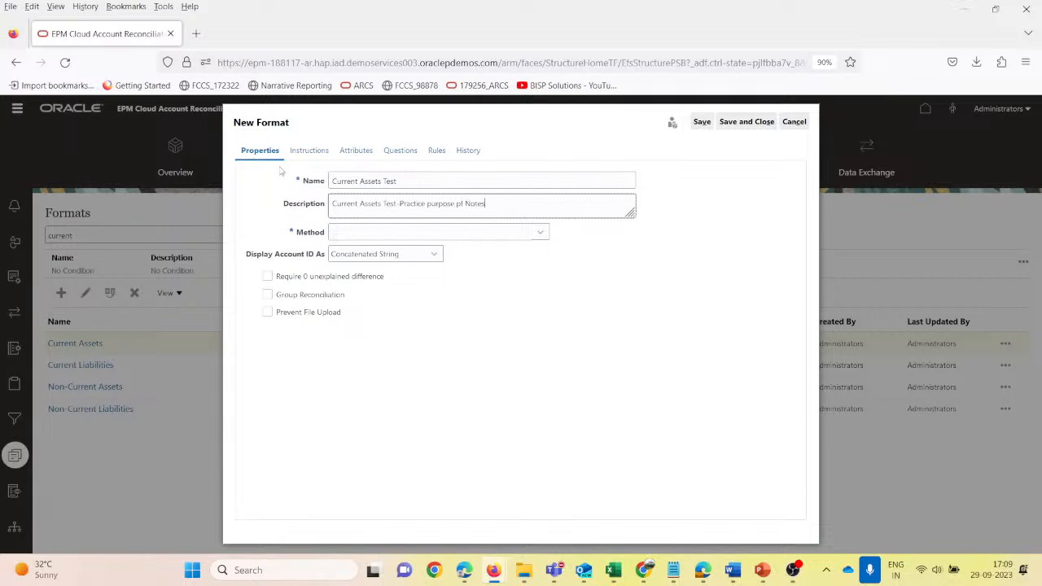
pyautogui.write('Receivable')
pyautogui.press('BackSpace')
pyautogui.write('o')
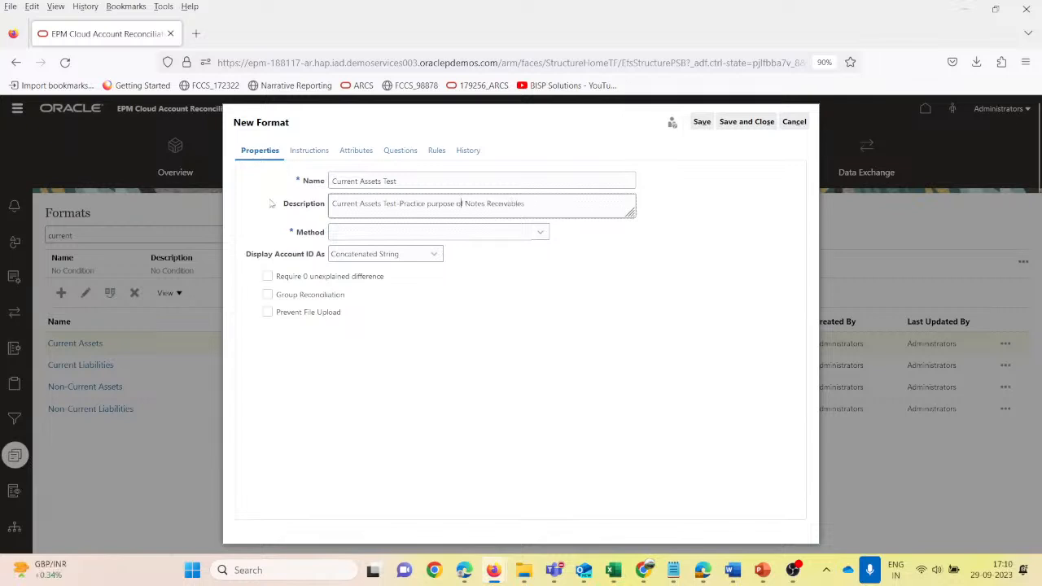
pyautogui.click(402, 233)
pyautogui.click(380, 268)
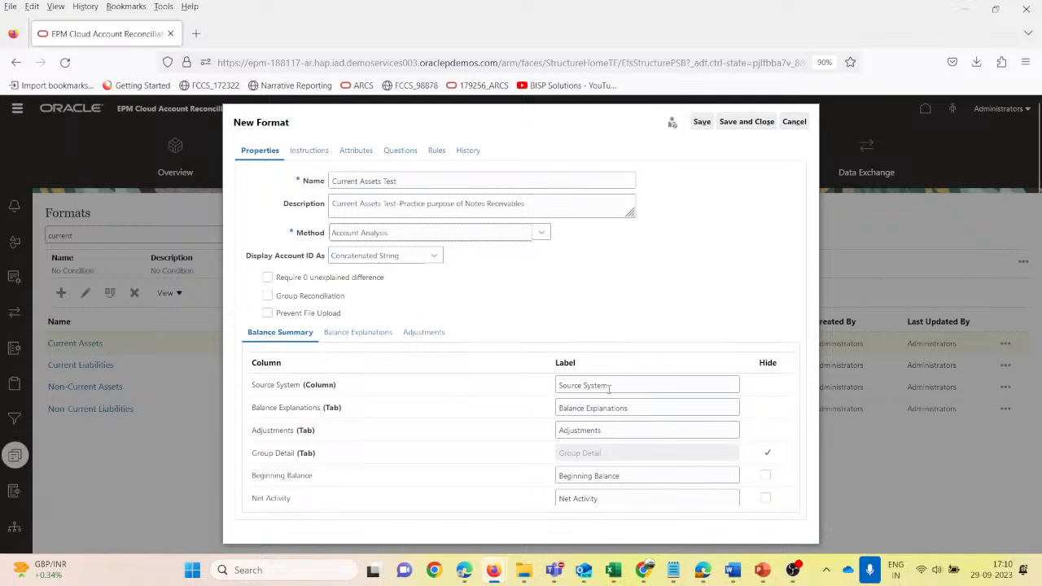
# - Relabel the Source System column in the balance summary as "Notes Receivables" and copy that label text
pyautogui.moveTo(619, 385); pyautogui.dragTo(532, 394)
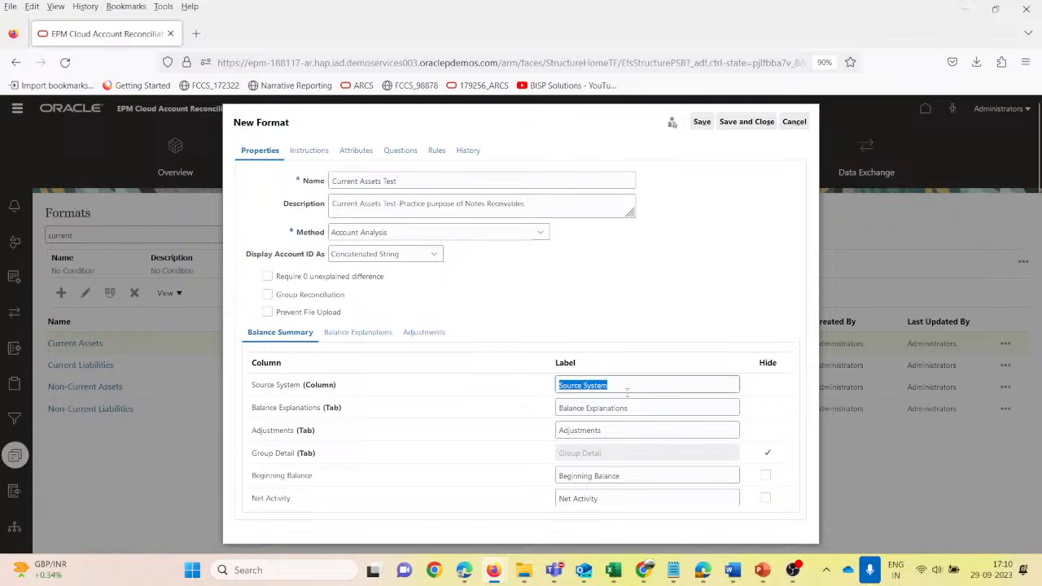
pyautogui.write('Notes Receivables')
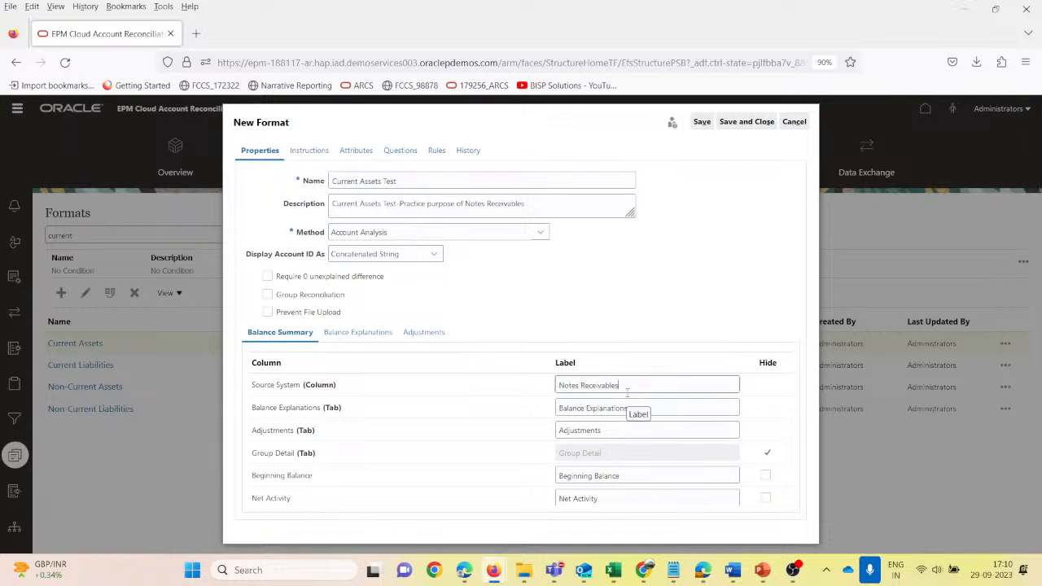
pyautogui.hotkey('ctrl', 'a')
pyautogui.press('Tab')
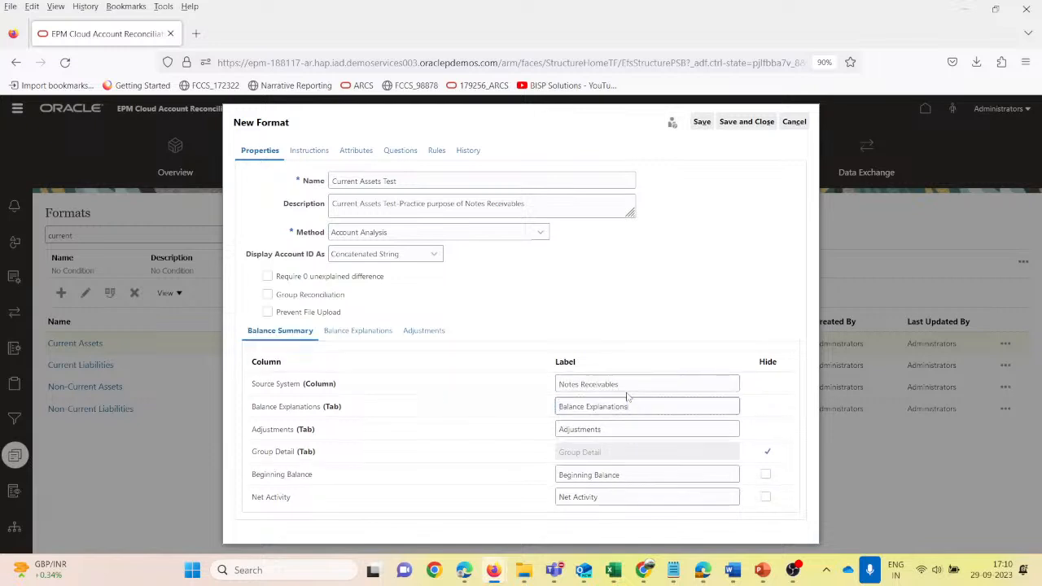
# - Append "-Notes Receivables" to the Balance Explanations and Adjustments labels in the balance summary
pyautogui.write('-')
pyautogui.hotkey('ctrl', 'v')
pyautogui.press('Tab')
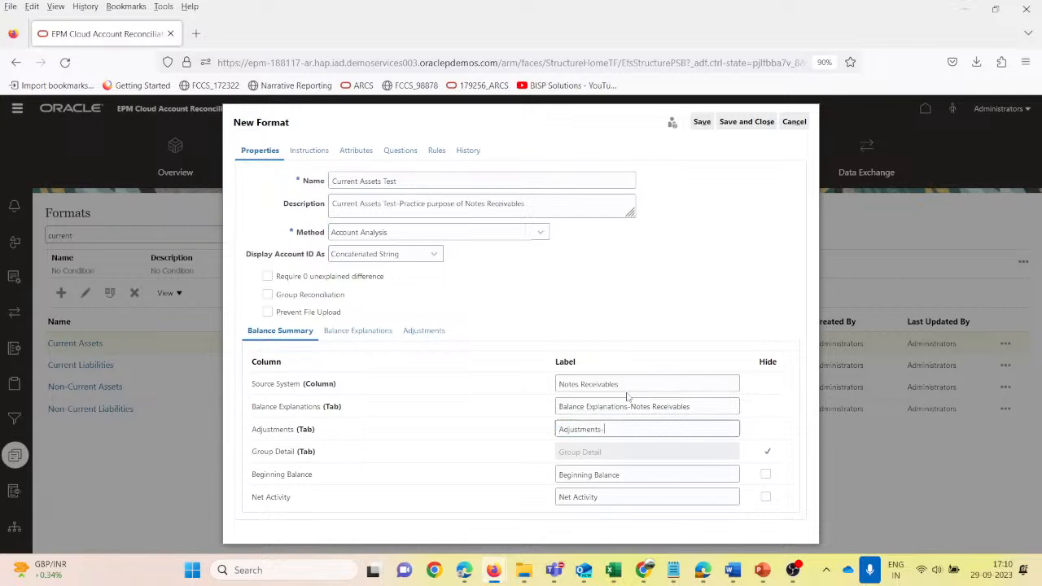
pyautogui.write('-')
pyautogui.hotkey('ctrl', 'v')
pyautogui.scroll(-1, 371, 423)
pyautogui.scroll(1, 370, 424)
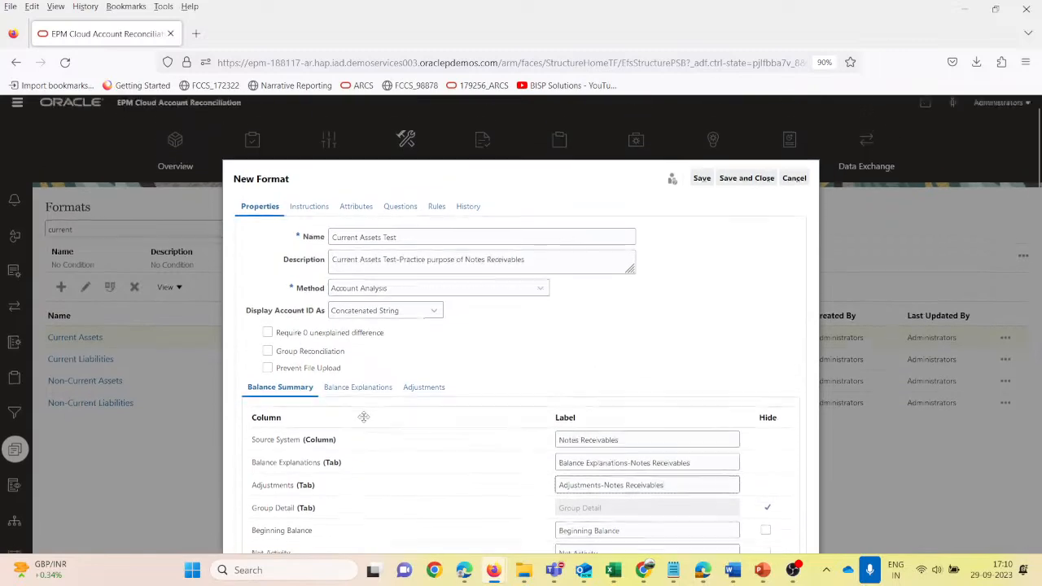
# - Start a new attribute assignment in the transaction detail of the Balance Explanations and choose the Invoice attribute
pyautogui.click(356, 331)
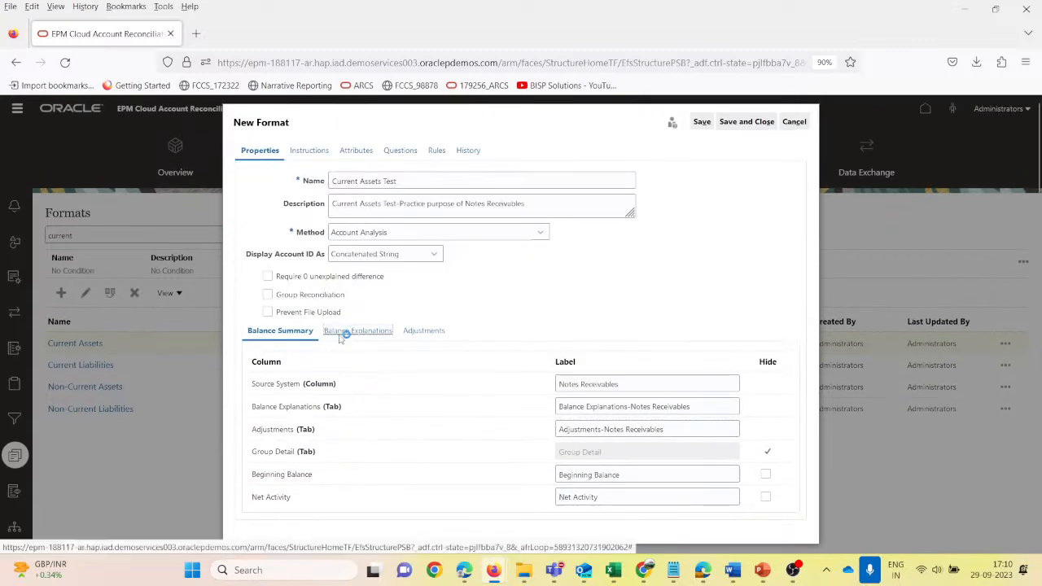
pyautogui.scroll(-1, 362, 423)
pyautogui.scroll(1, 363, 423)
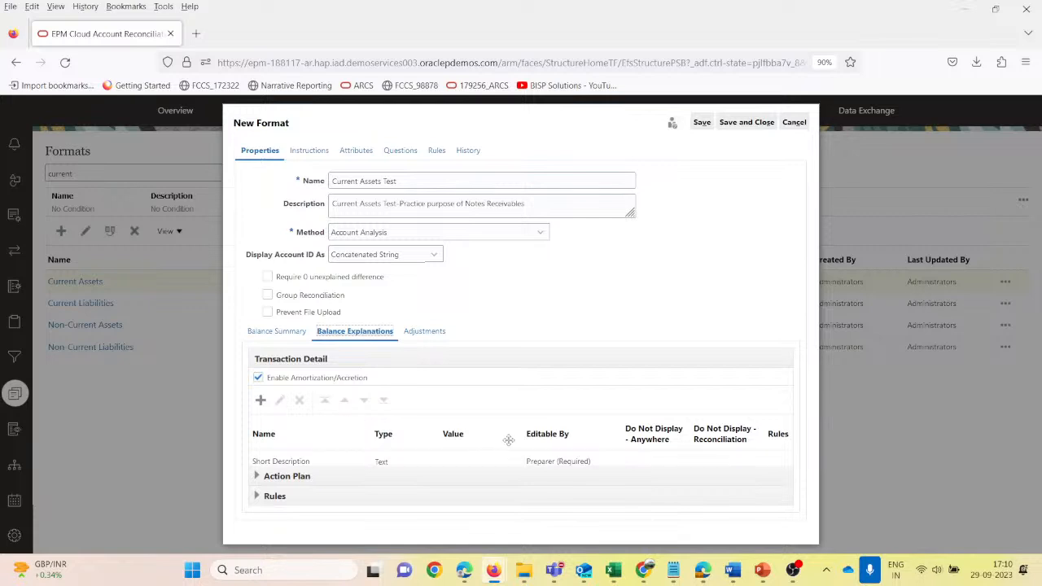
pyautogui.click(260, 401)
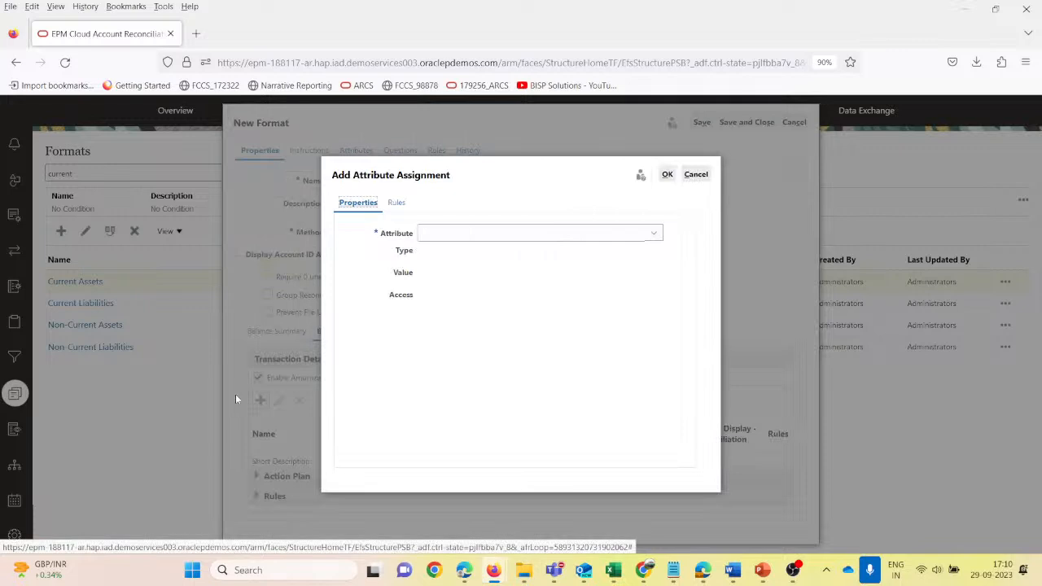
pyautogui.click(545, 236)
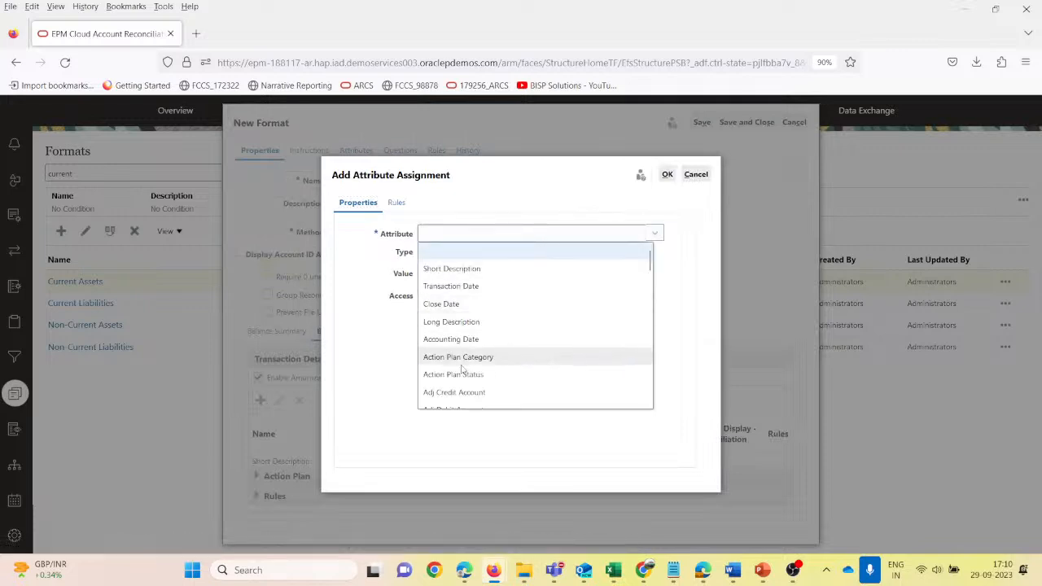
pyautogui.scroll(-3, 505, 361)
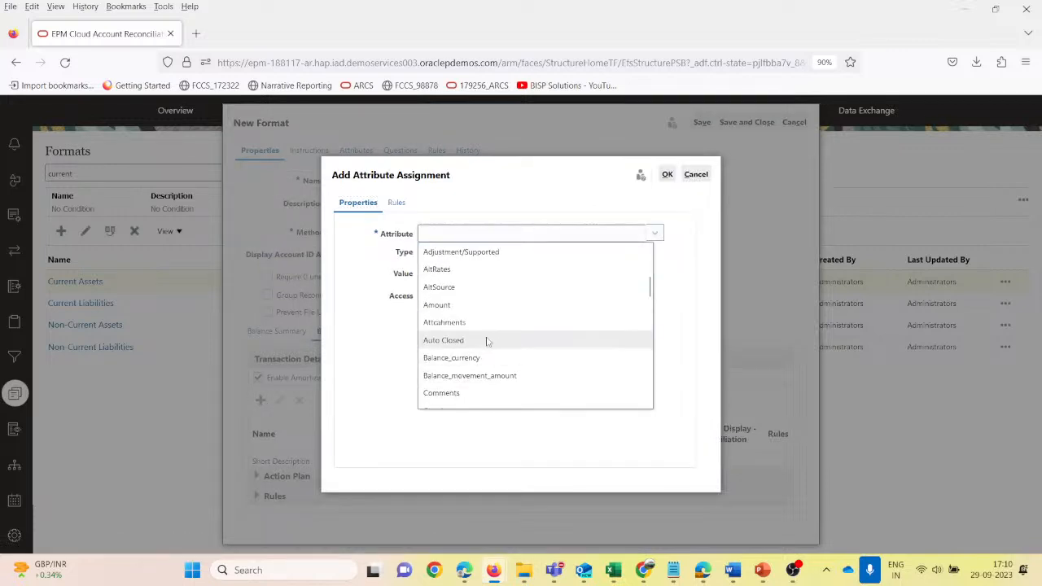
pyautogui.scroll(-3, 495, 329)
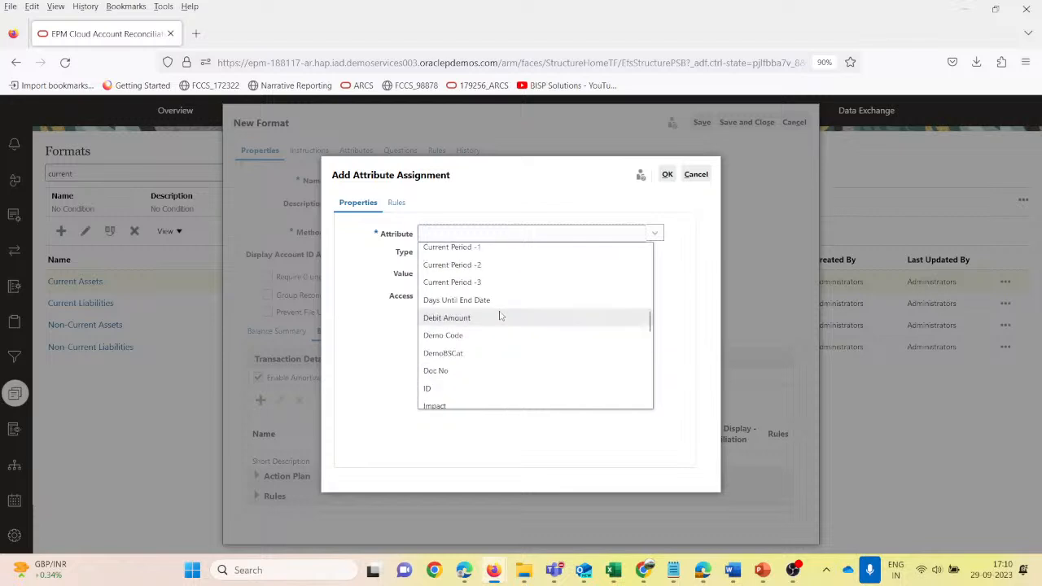
pyautogui.scroll(-3, 501, 316)
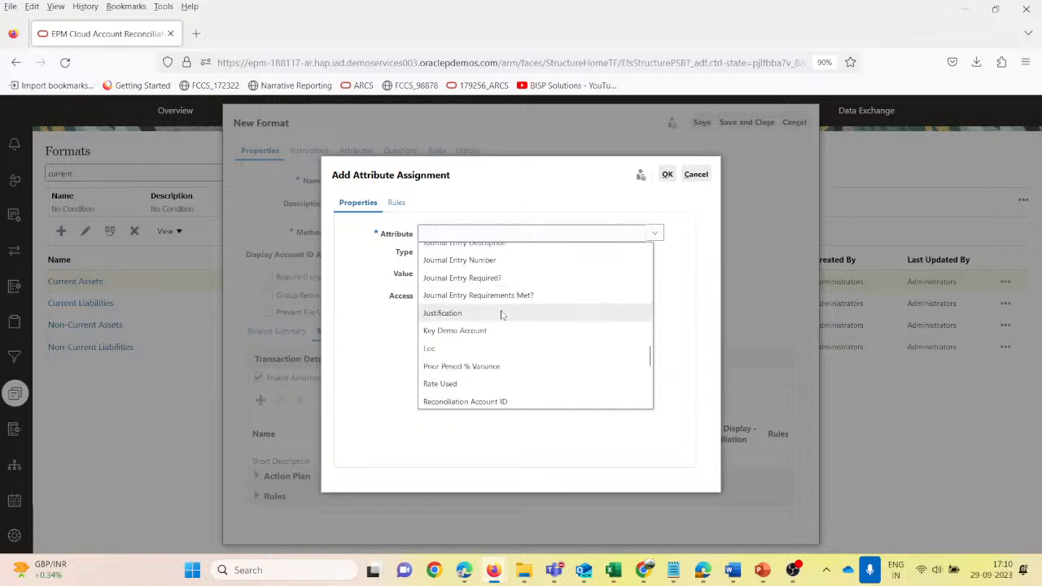
pyautogui.scroll(-3, 502, 316)
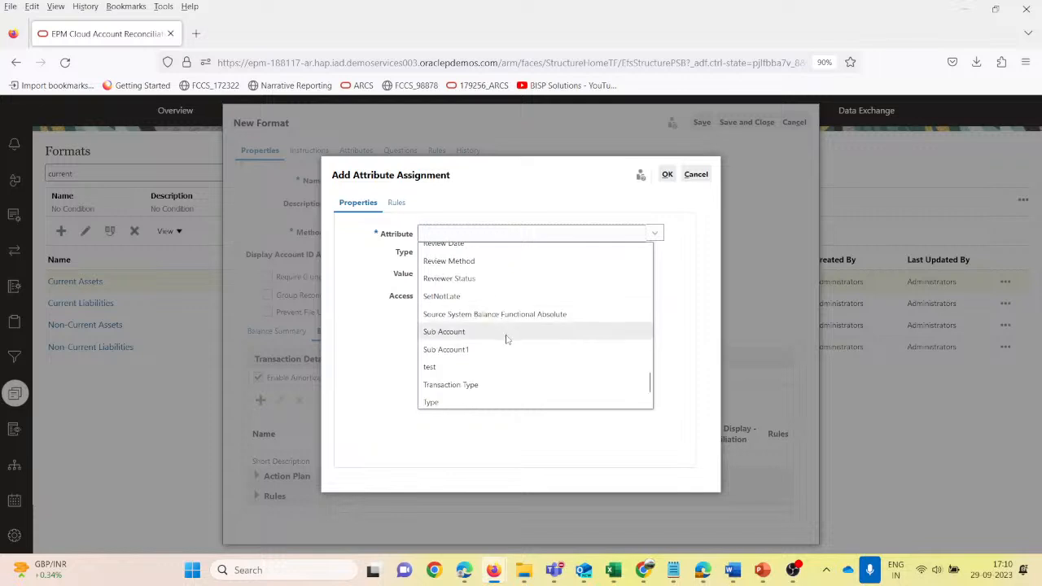
pyautogui.scroll(-1, 504, 338)
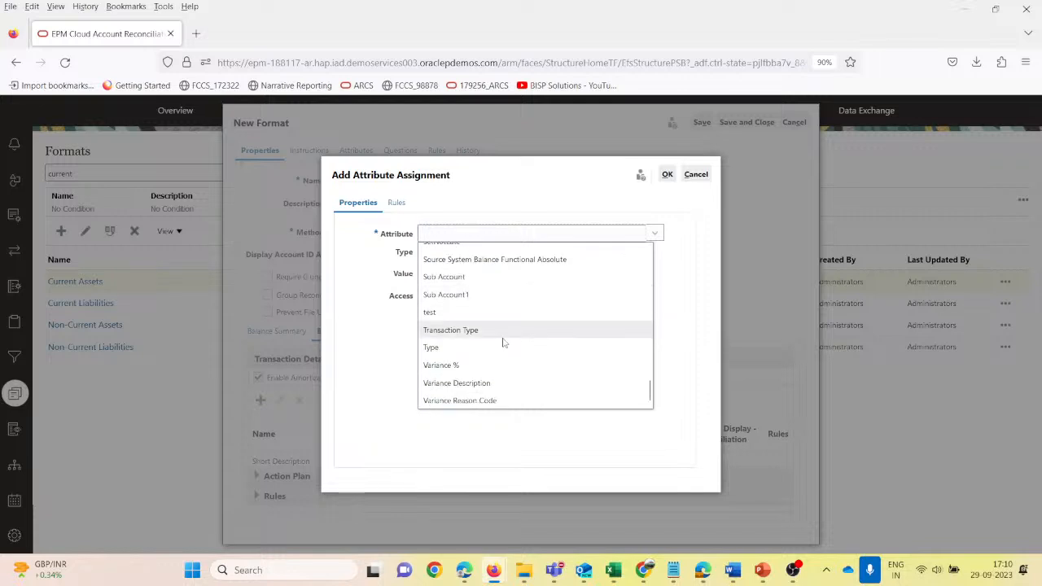
pyautogui.scroll(2, 500, 345)
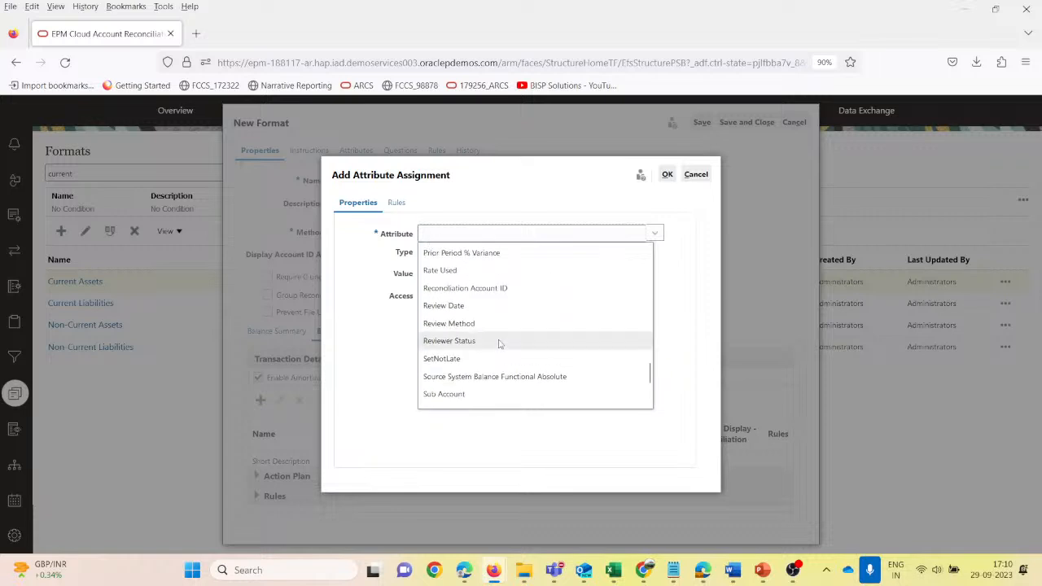
pyautogui.scroll(2, 500, 344)
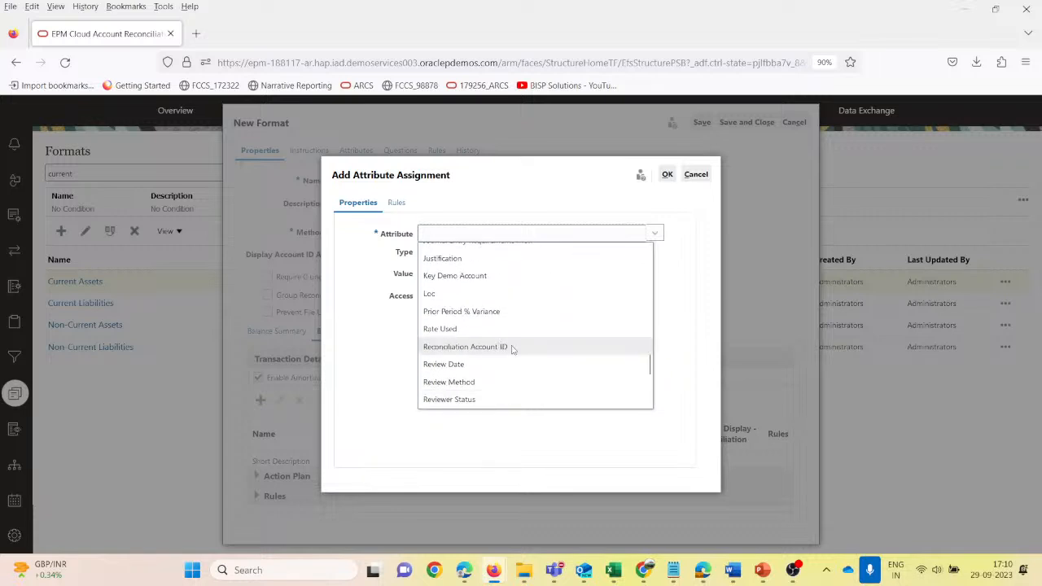
pyautogui.scroll(2, 513, 349)
pyautogui.scroll(2, 511, 349)
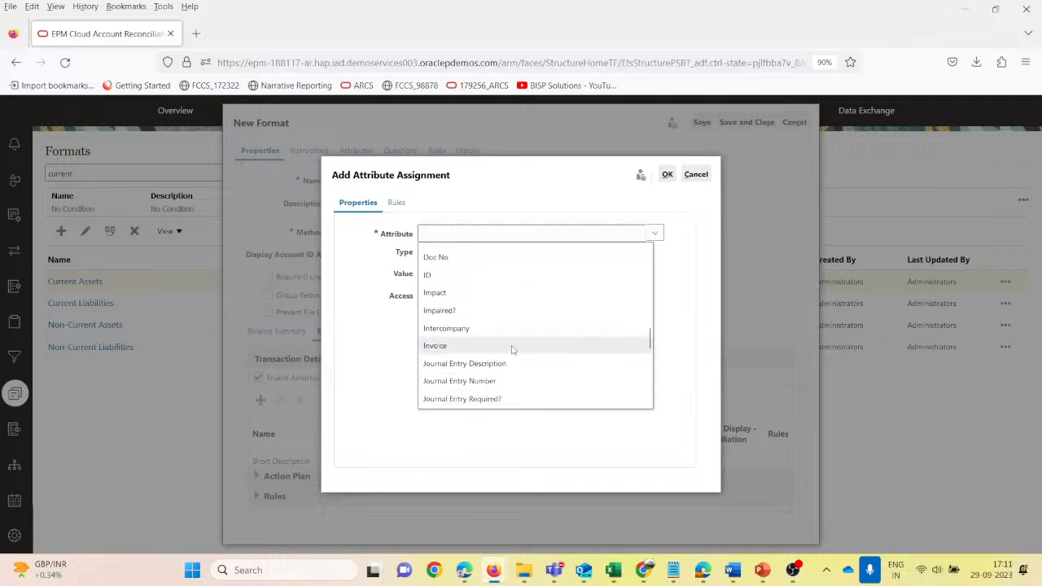
pyautogui.click(484, 349)
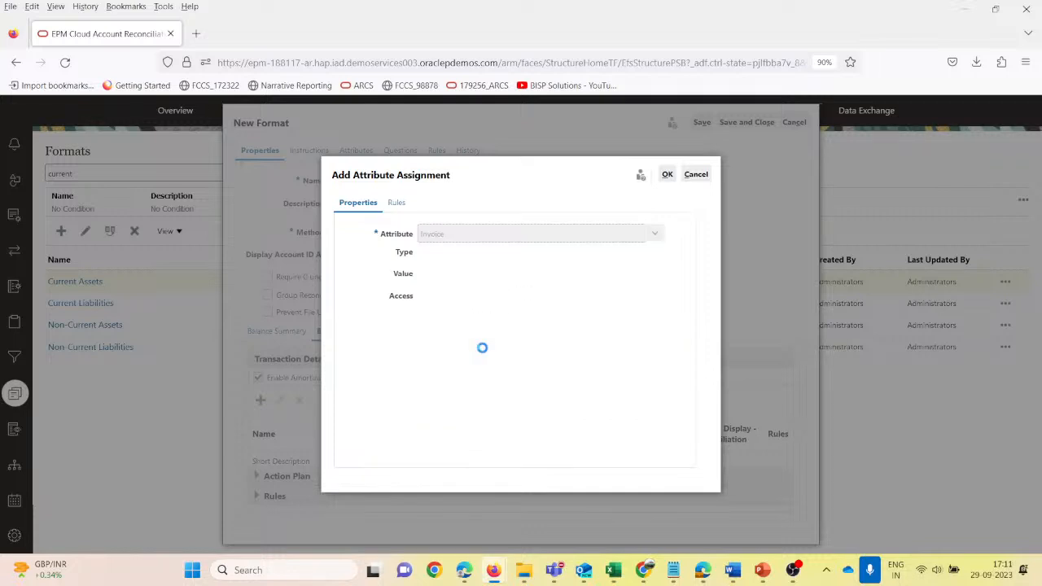
# - Leave the Invoice value blank, set the Preparer's access to Allow Edits, and confirm the attribute assignment
pyautogui.click(439, 273)
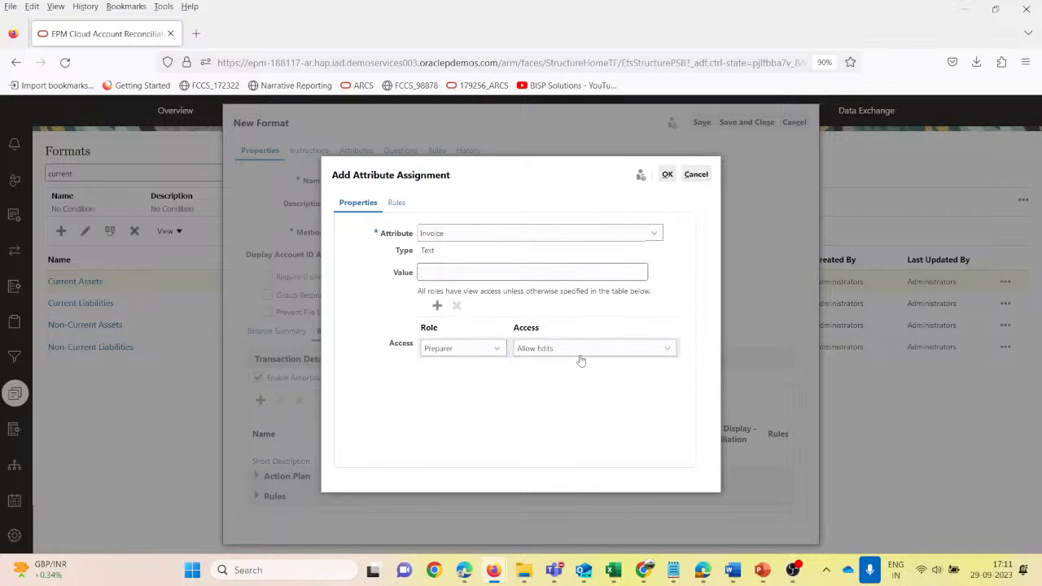
pyautogui.click(664, 350)
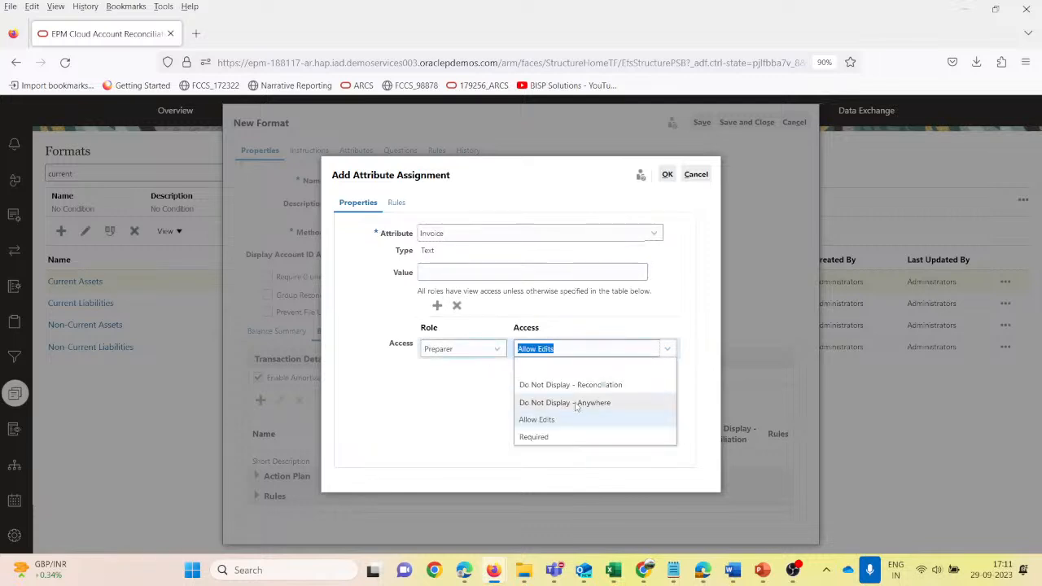
pyautogui.click(549, 423)
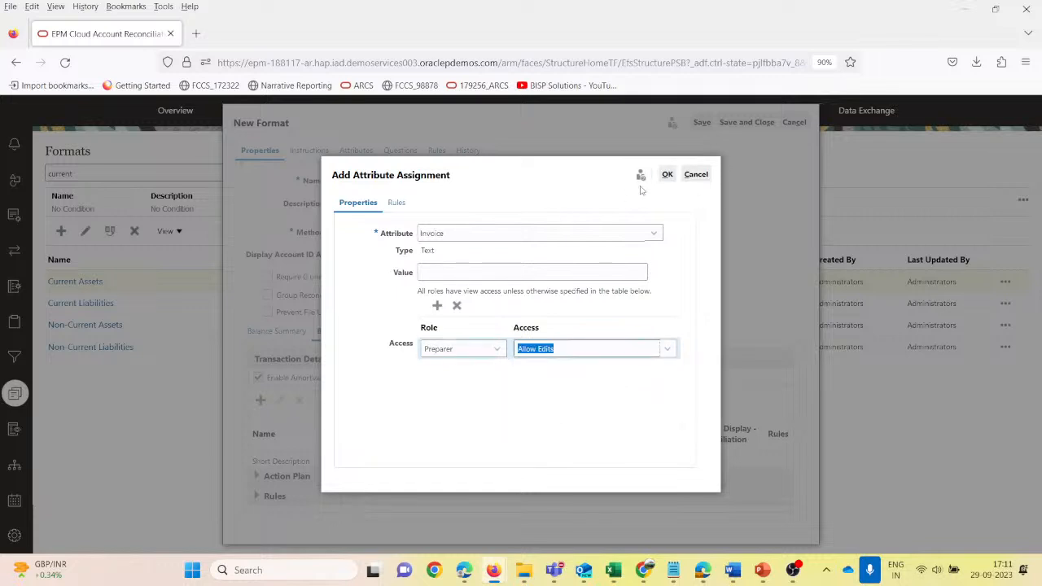
pyautogui.click(667, 174)
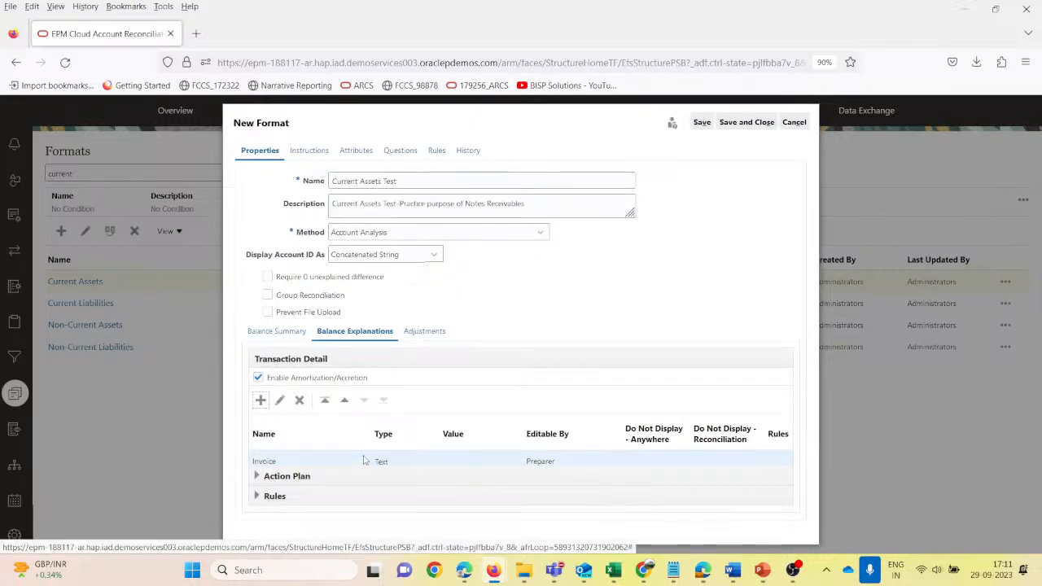
# - Look through the format's instructions, attributes and questions, save and close it, and select Current Assets Test among the formats
pyautogui.click(306, 151)
pyautogui.click(353, 152)
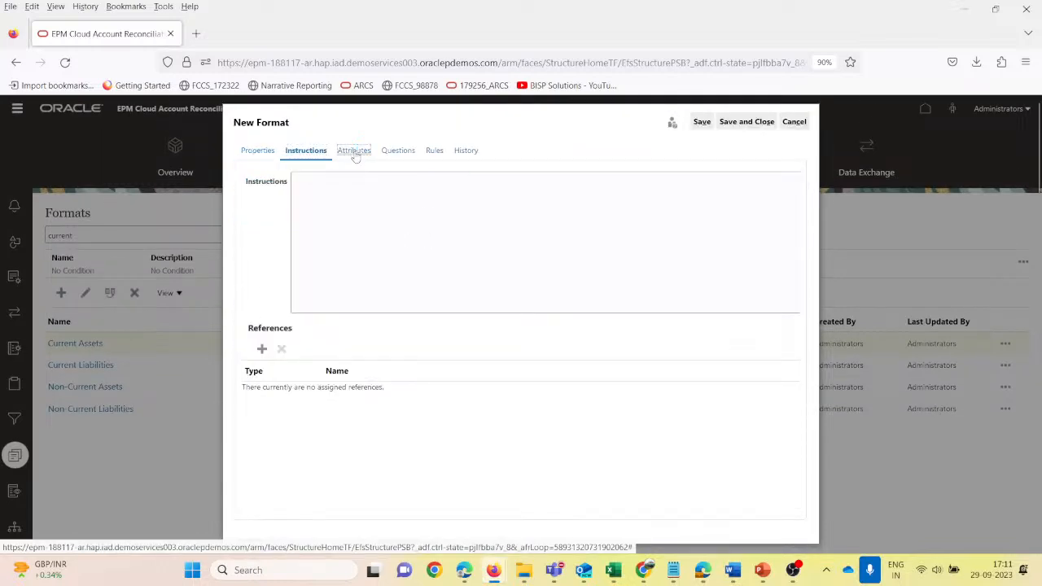
pyautogui.click(398, 152)
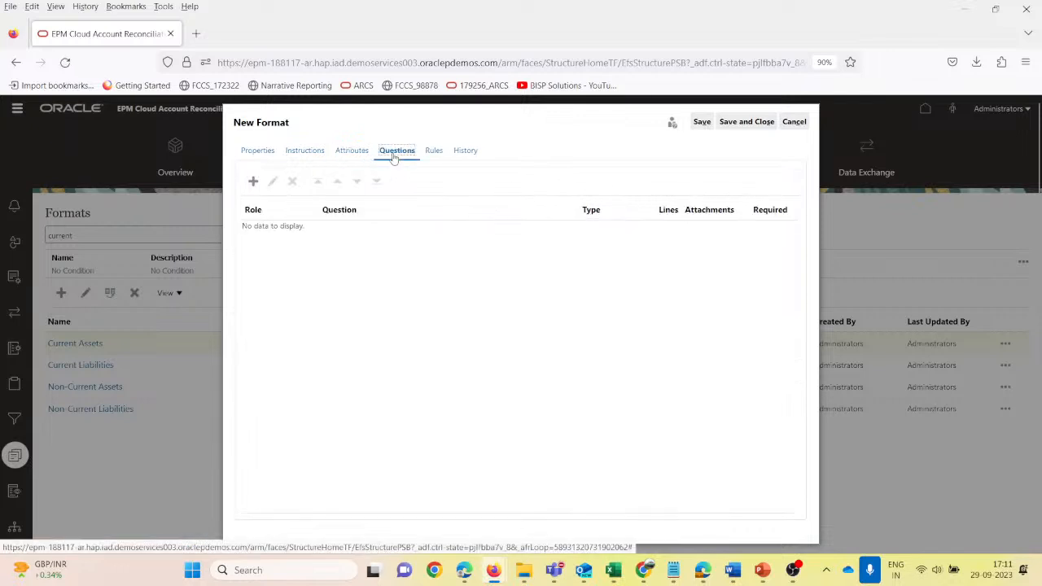
pyautogui.click(747, 127)
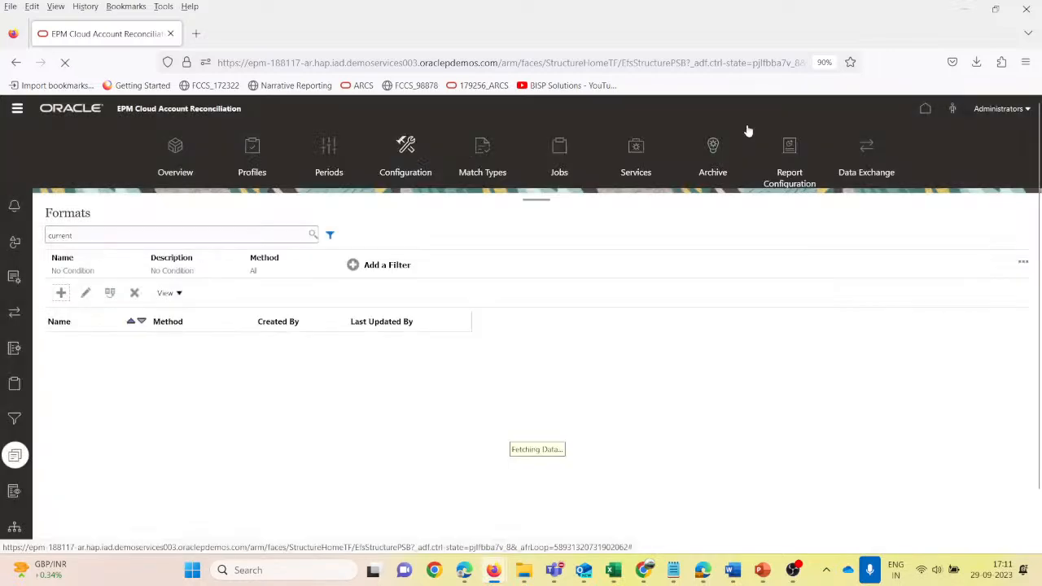
pyautogui.click(167, 366)
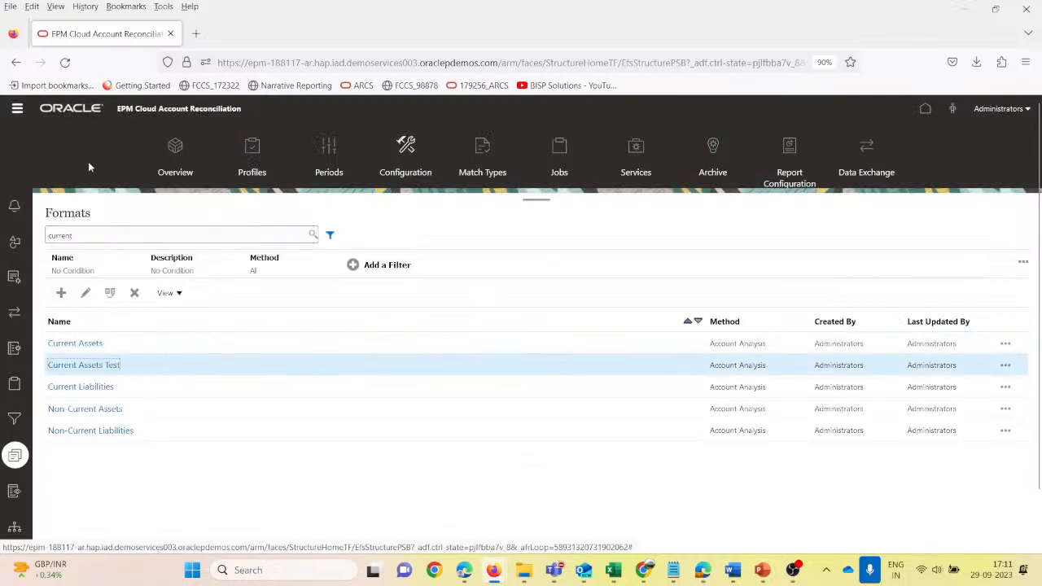
# - Look at the profiles and the profile segments, and open the list of custom attributes in the application configuration
pyautogui.click(252, 157)
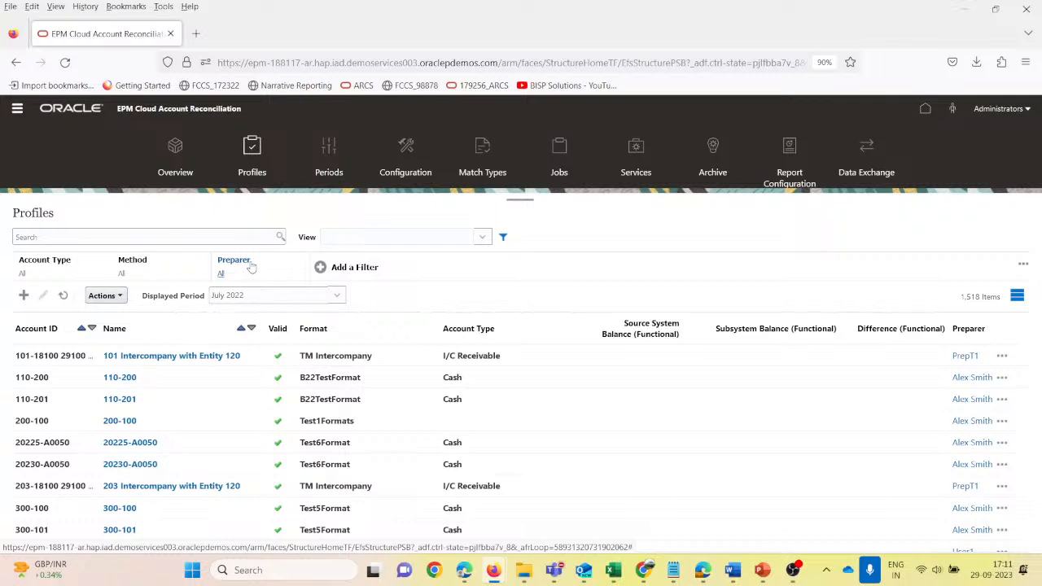
pyautogui.click(16, 108)
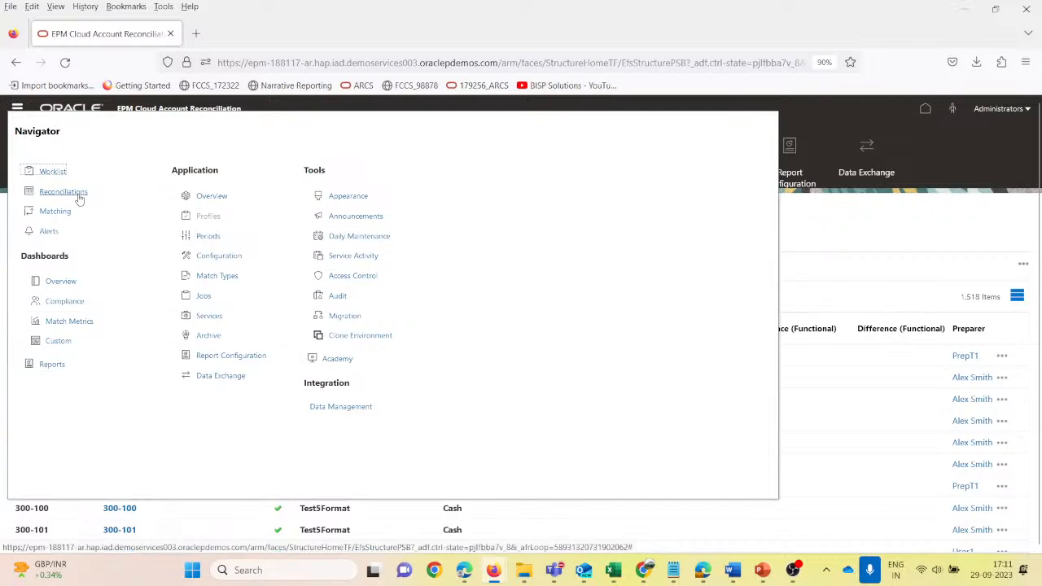
pyautogui.click(220, 257)
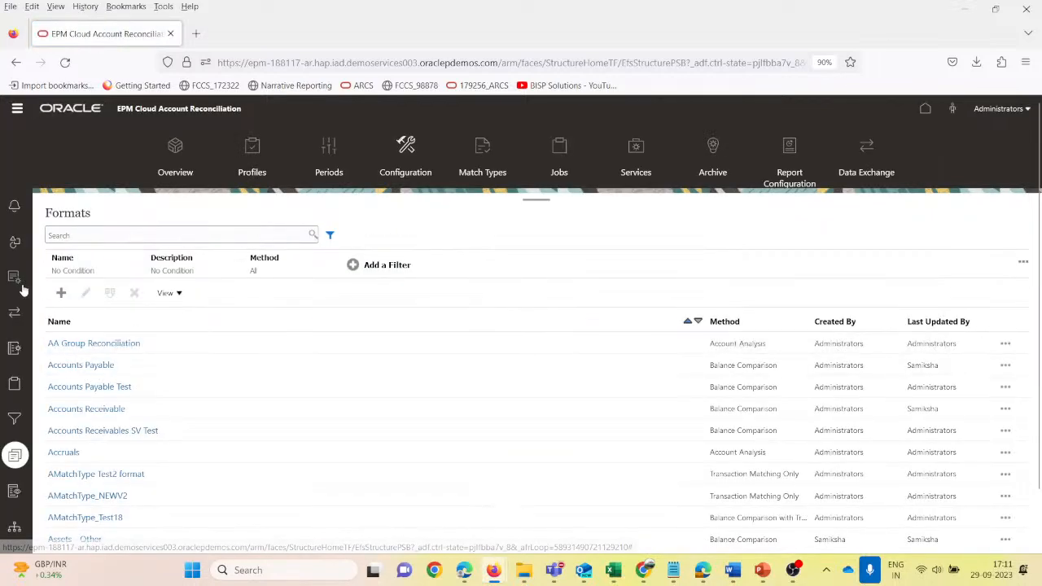
pyautogui.click(14, 279)
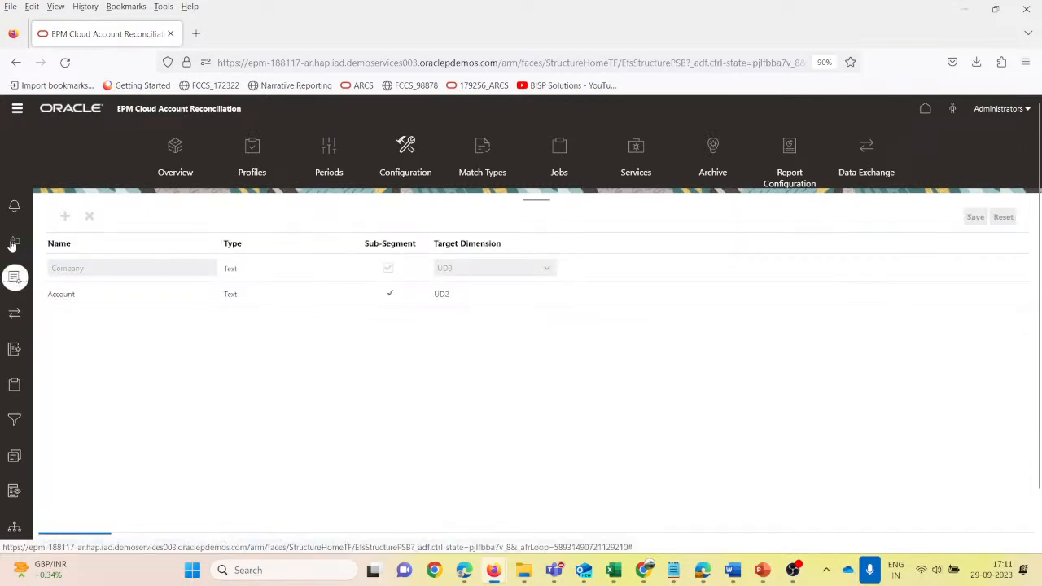
pyautogui.click(13, 243)
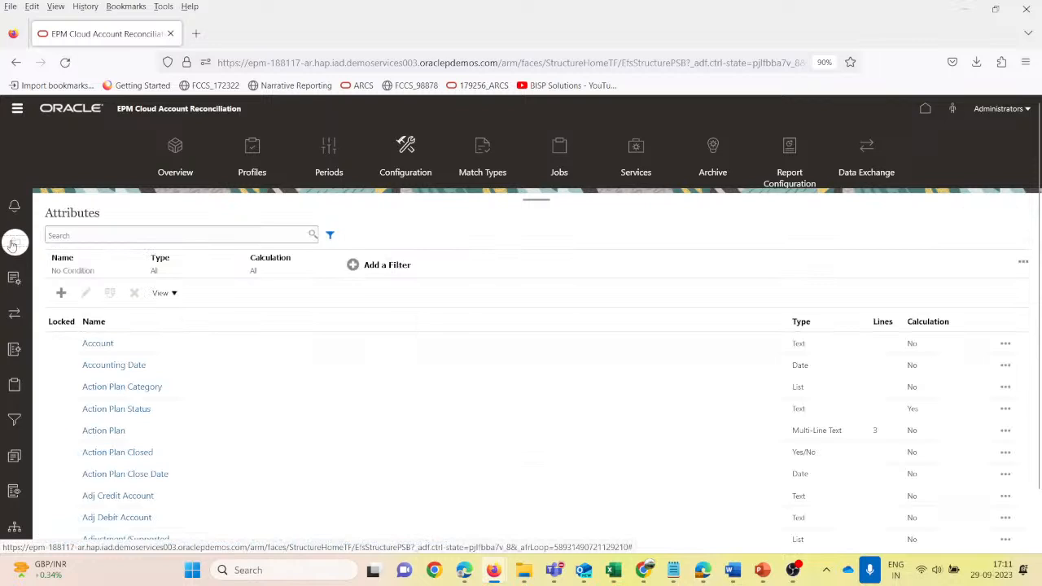
# - Create a custom attribute named "Cost Centre Test" of type Text, without a calculation
pyautogui.click(61, 292)
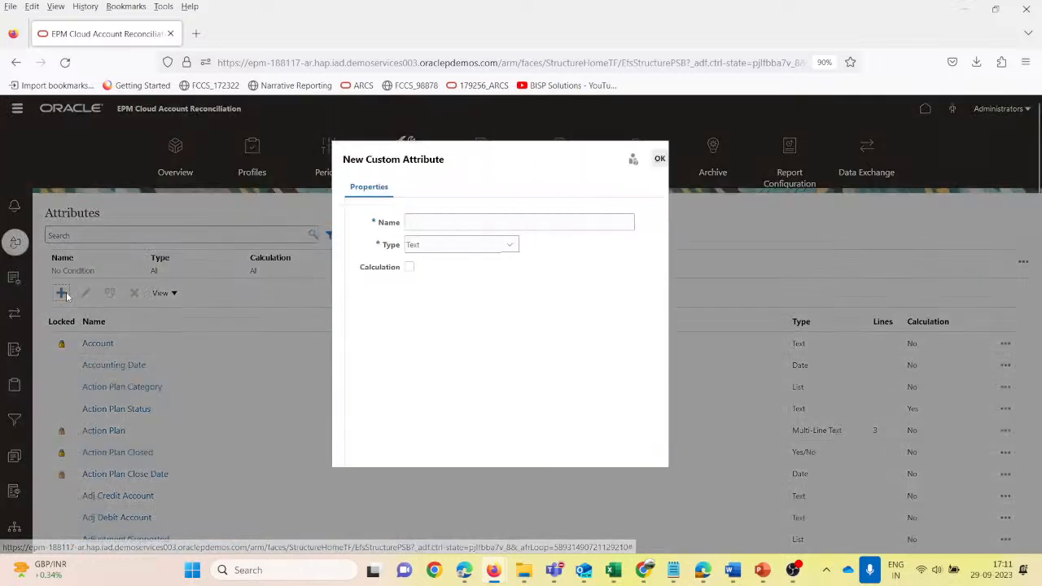
pyautogui.click(438, 222)
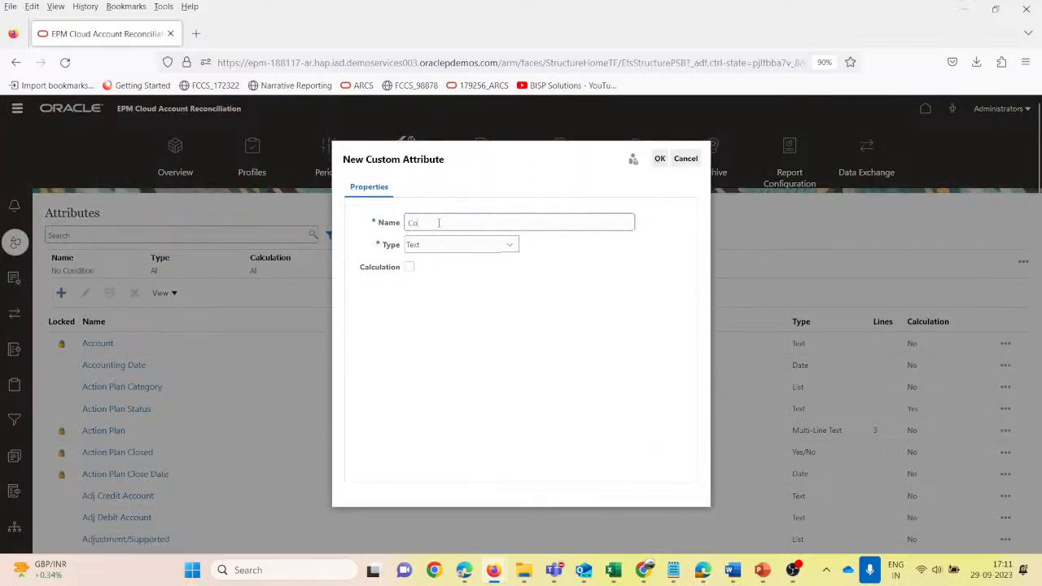
pyautogui.write('Cost Cent')
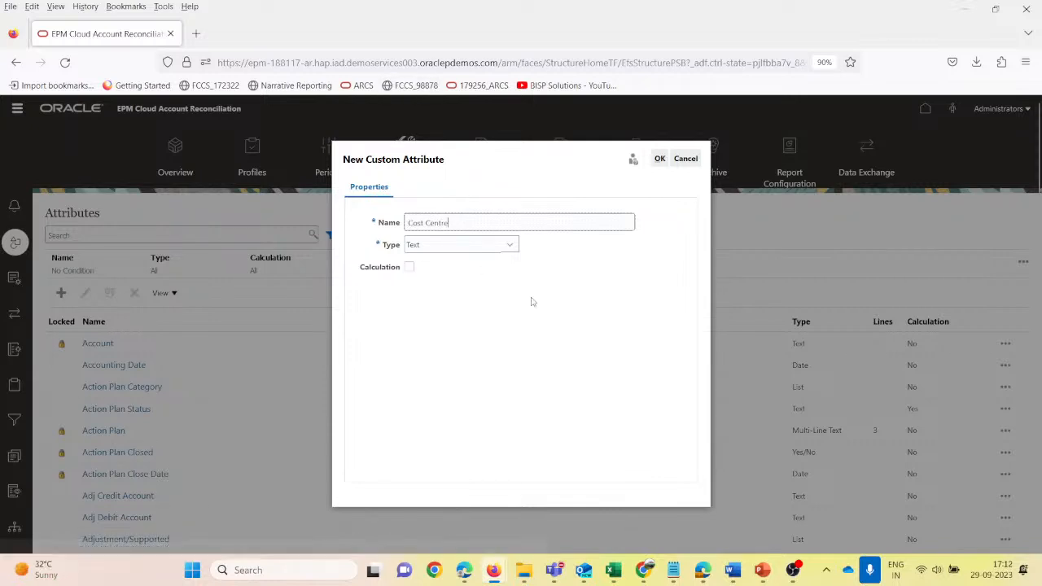
pyautogui.write('re Test')
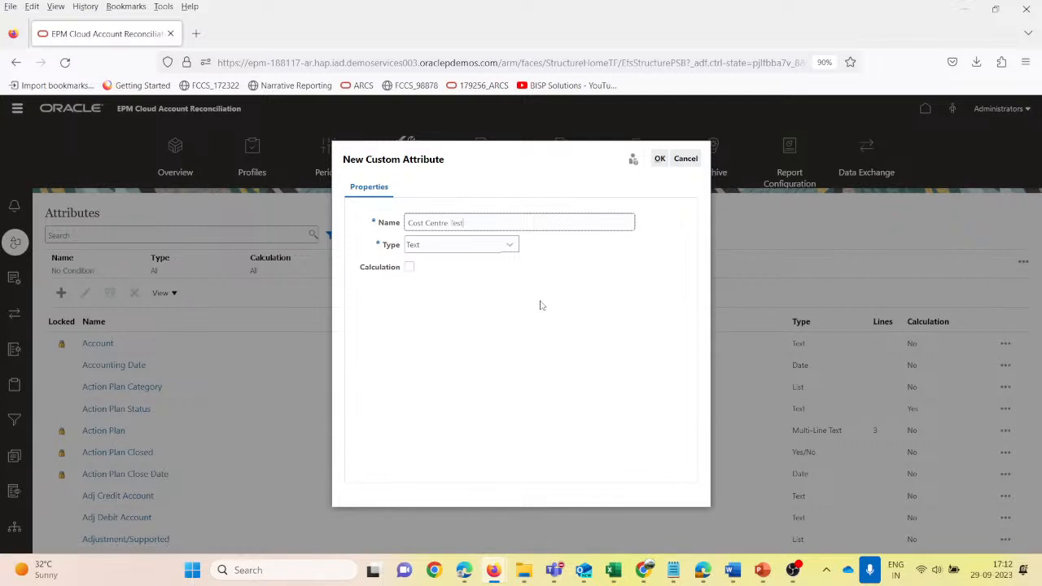
pyautogui.press('Tab')
pyautogui.click(510, 247)
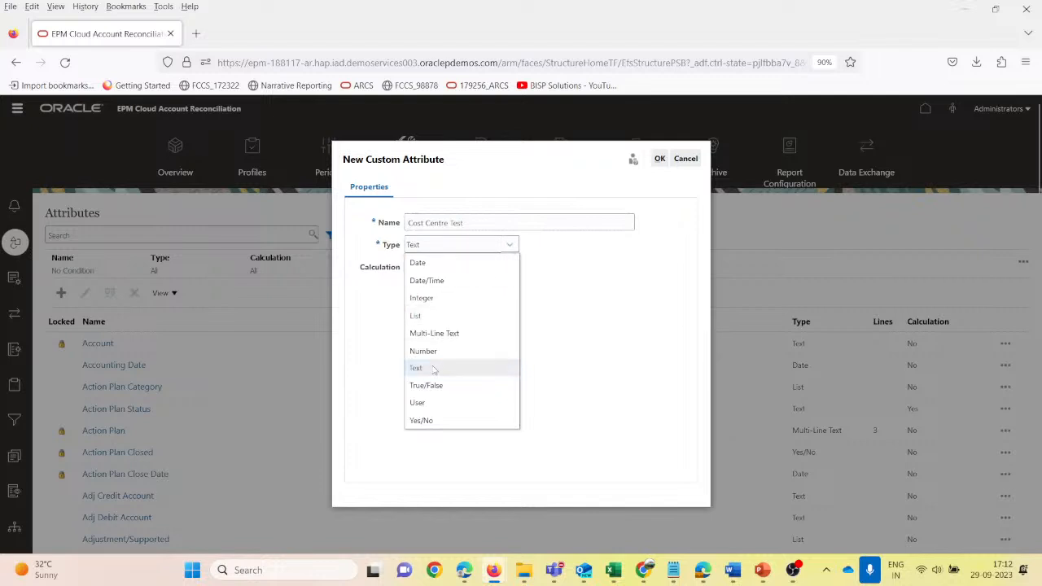
pyautogui.click(434, 368)
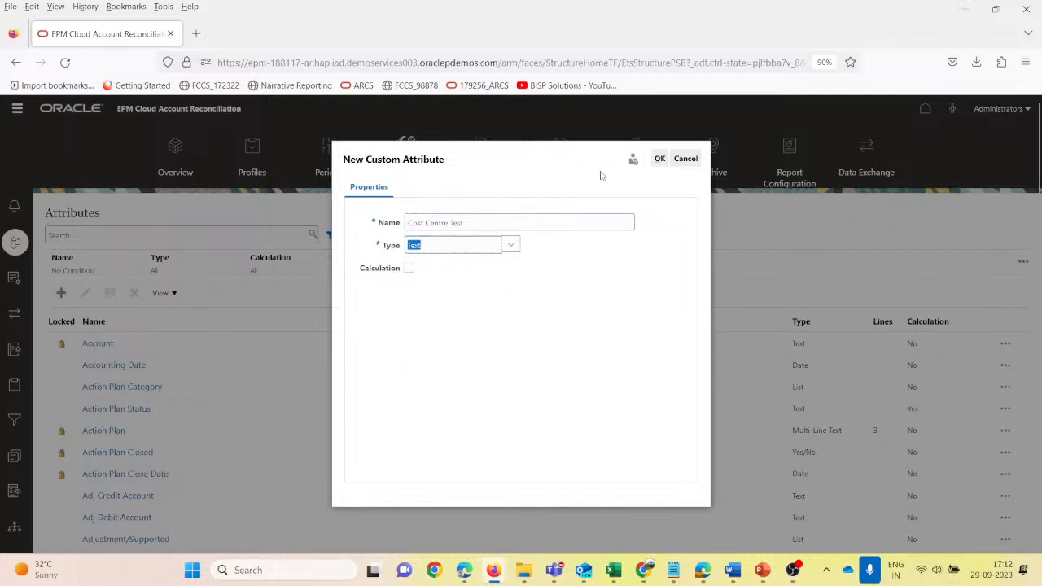
pyautogui.click(659, 159)
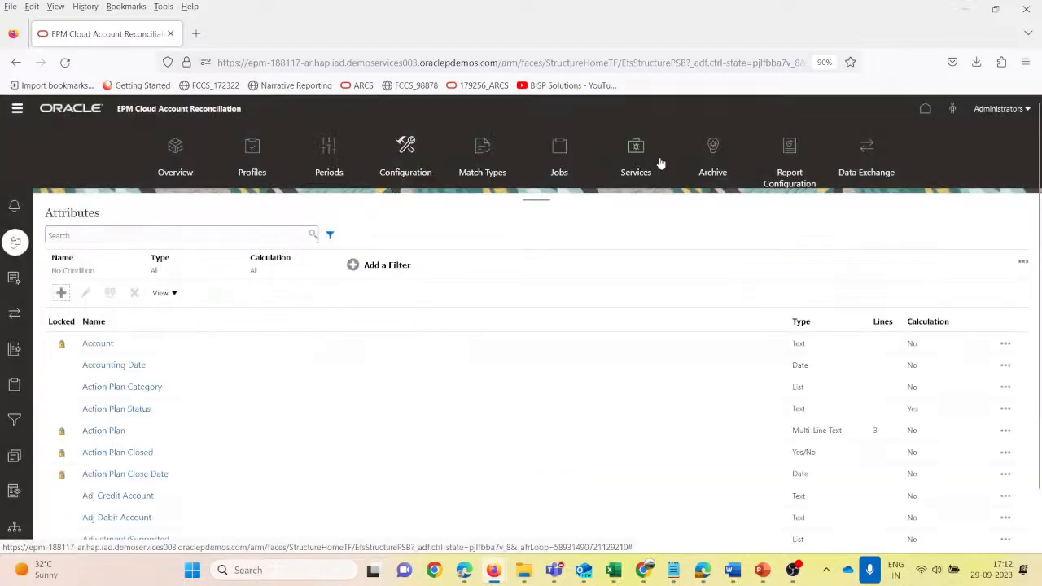
# - Start a new profile, fill in both segments of its account ID, and set its name and description to "Notes Receivables Test"
pyautogui.click(252, 144)
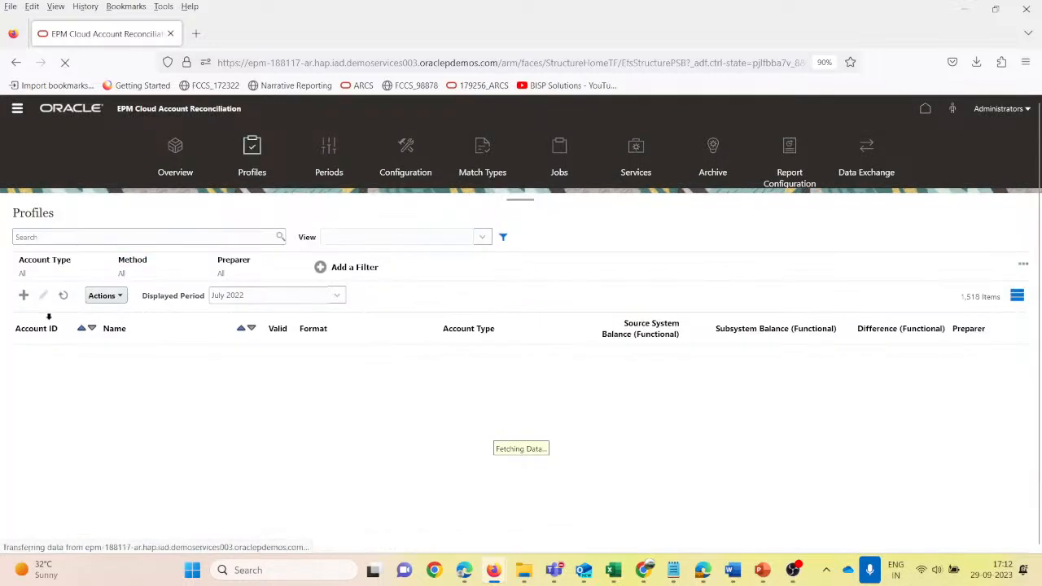
pyautogui.click(24, 295)
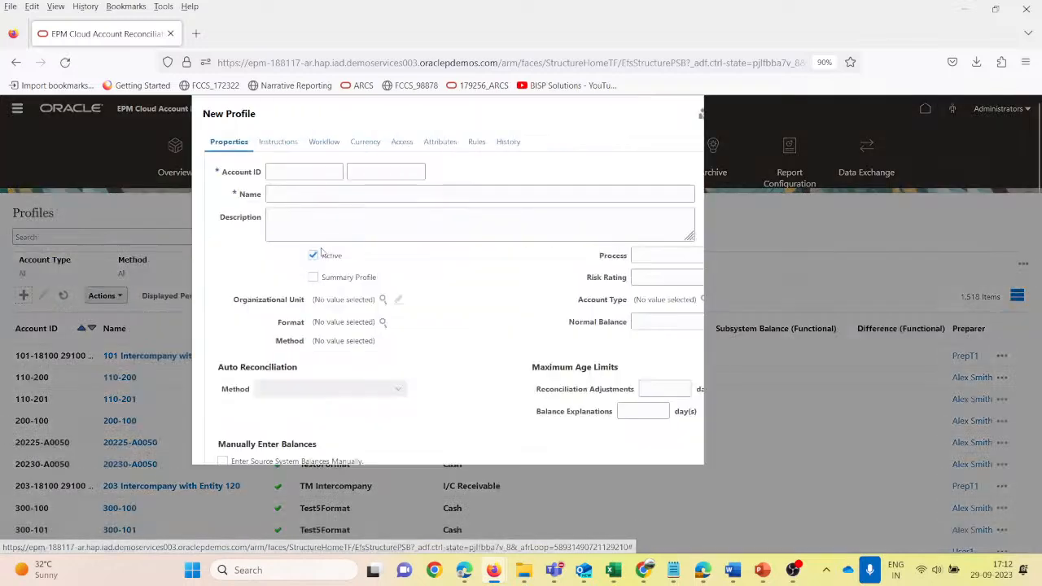
pyautogui.click(284, 171)
pyautogui.write('100')
pyautogui.press('Tab')
pyautogui.write('10049')
pyautogui.press('Tab')
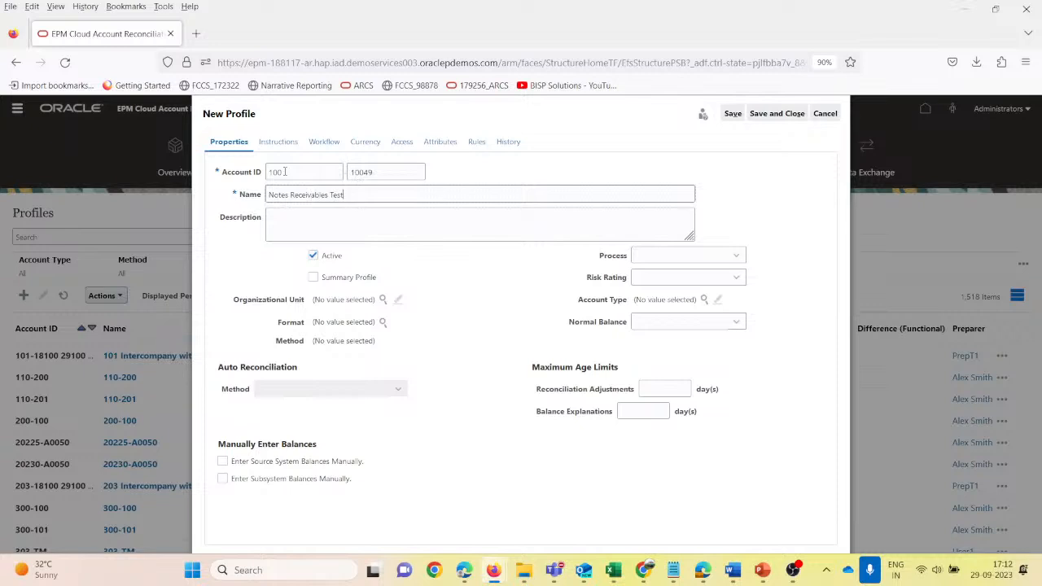
pyautogui.hotkey('ctrl', 'a')
pyautogui.hotkey('ctrl', 'c')
pyautogui.press('Tab')
pyautogui.hotkey('ctrl', 'v')
# - Set the new profile's process to Balance Sheet and its risk rating to Medium
pyautogui.click(692, 258)
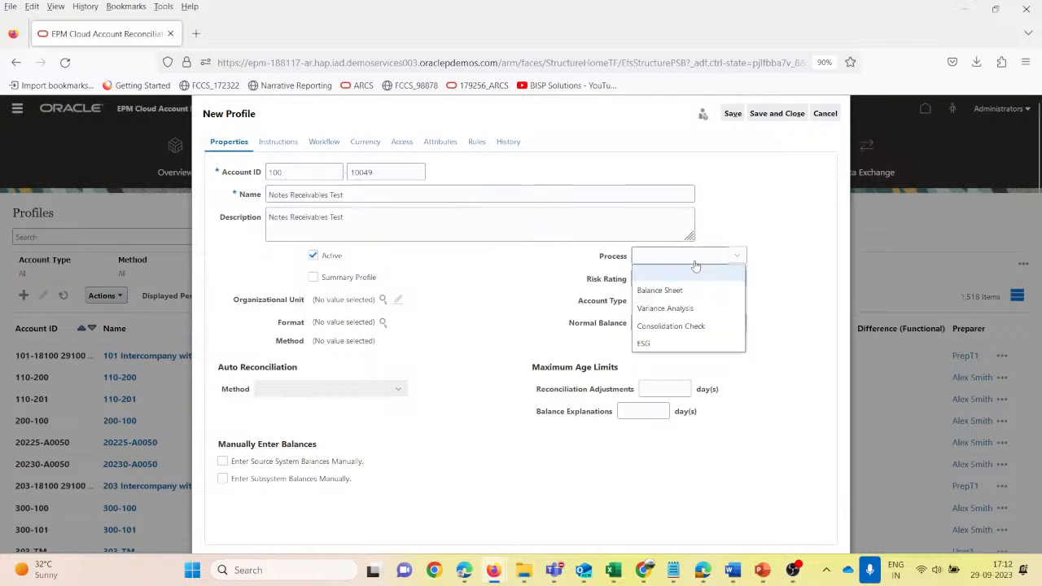
pyautogui.click(679, 290)
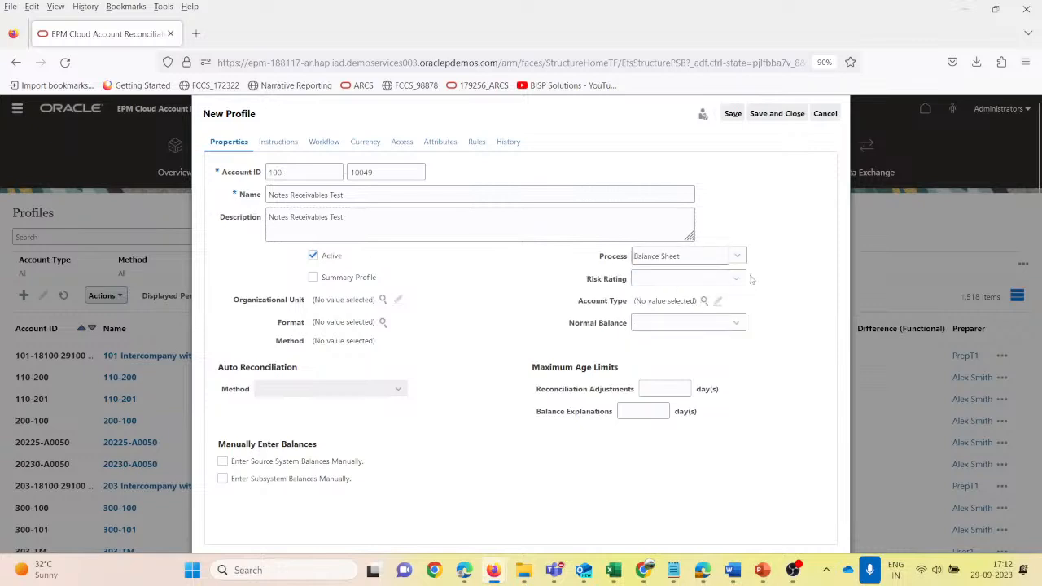
pyautogui.click(739, 278)
pyautogui.click(682, 329)
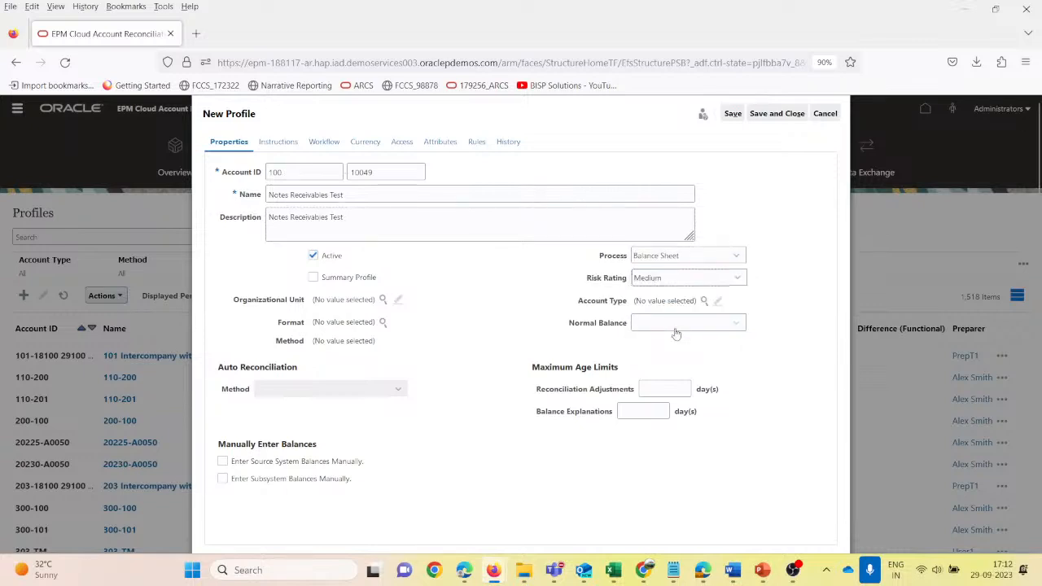
pyautogui.click(704, 301)
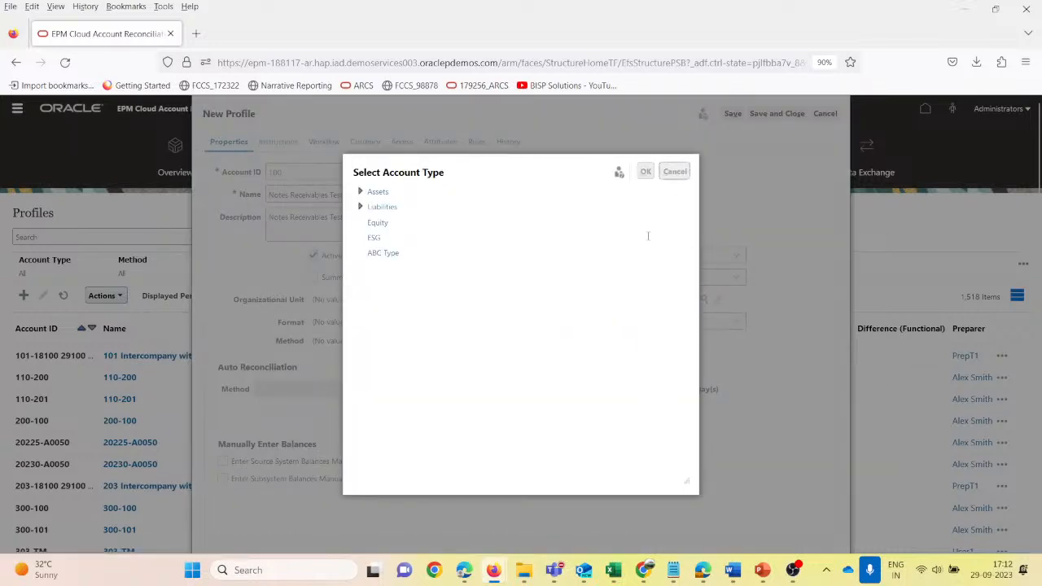
pyautogui.click(674, 171)
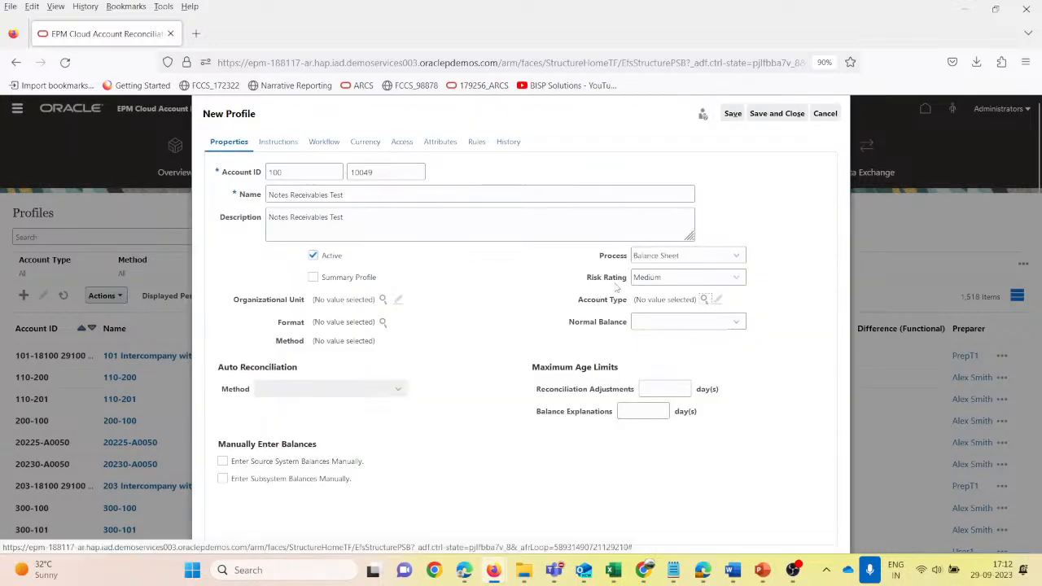
pyautogui.click(736, 279)
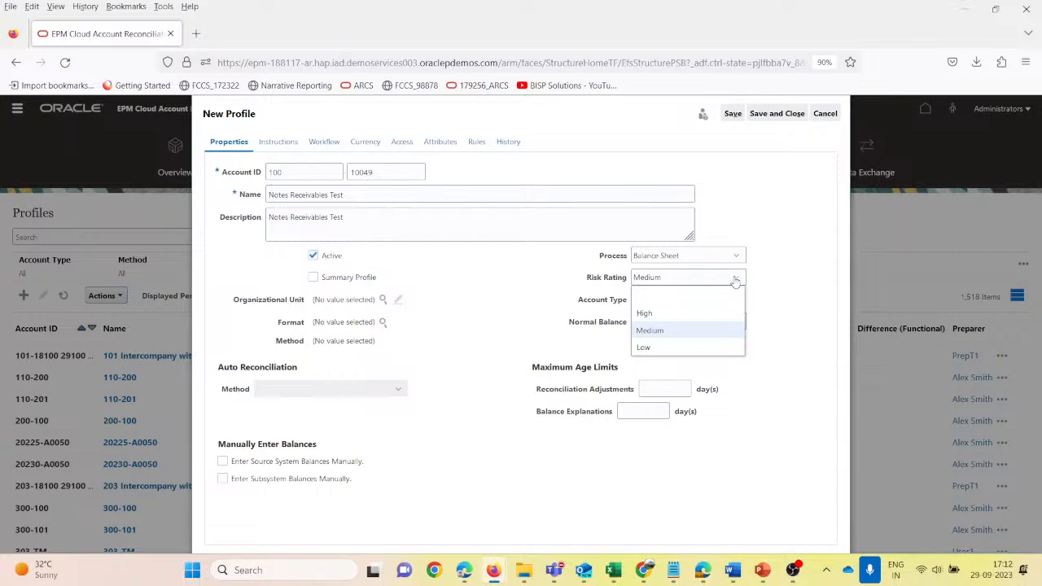
pyautogui.click(770, 284)
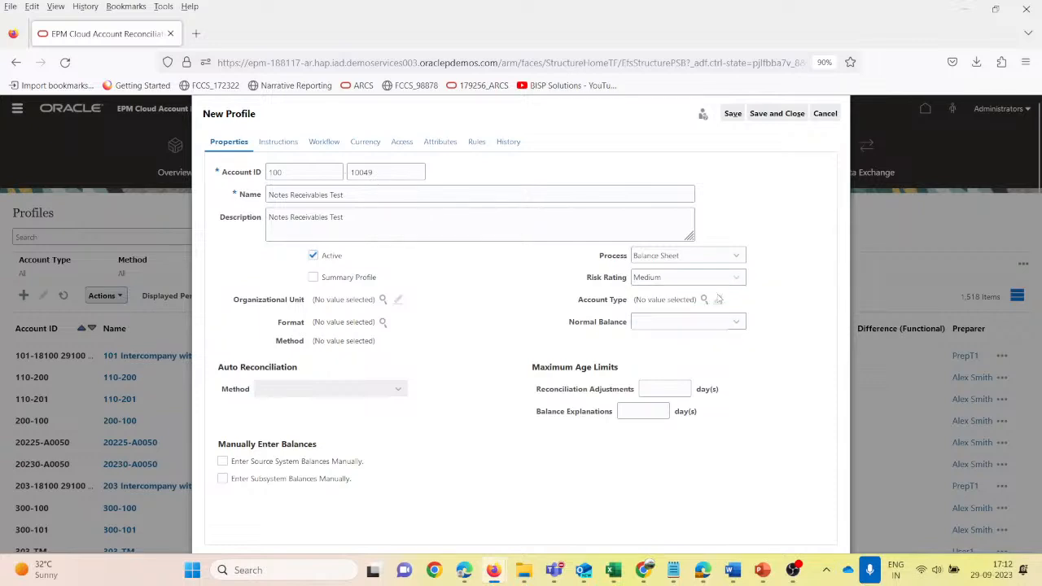
# - Assign the Accounts Receivables account type under Assets to the profile and set the normal balance to Debit
pyautogui.click(703, 299)
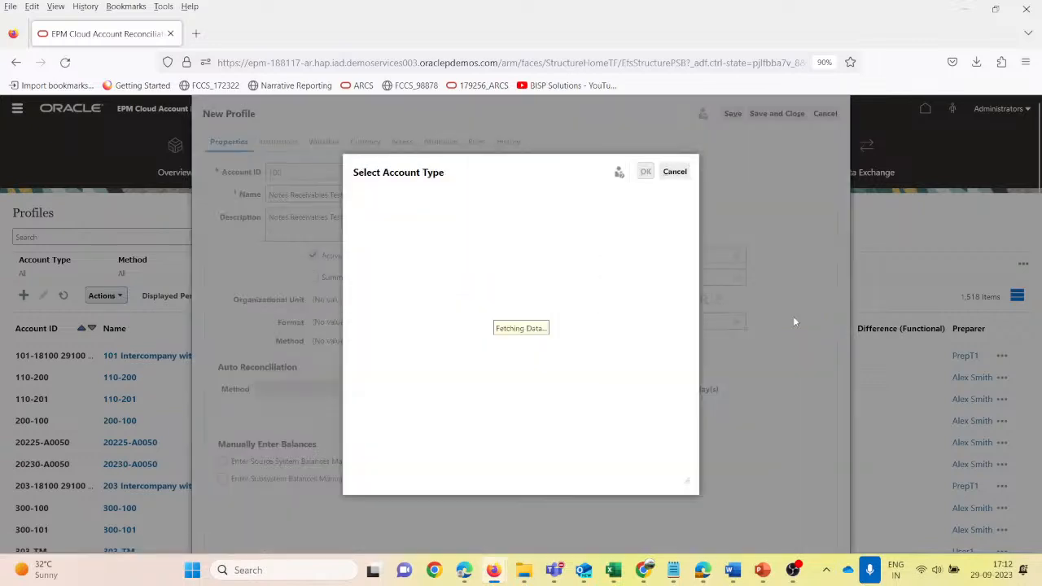
pyautogui.click(359, 191)
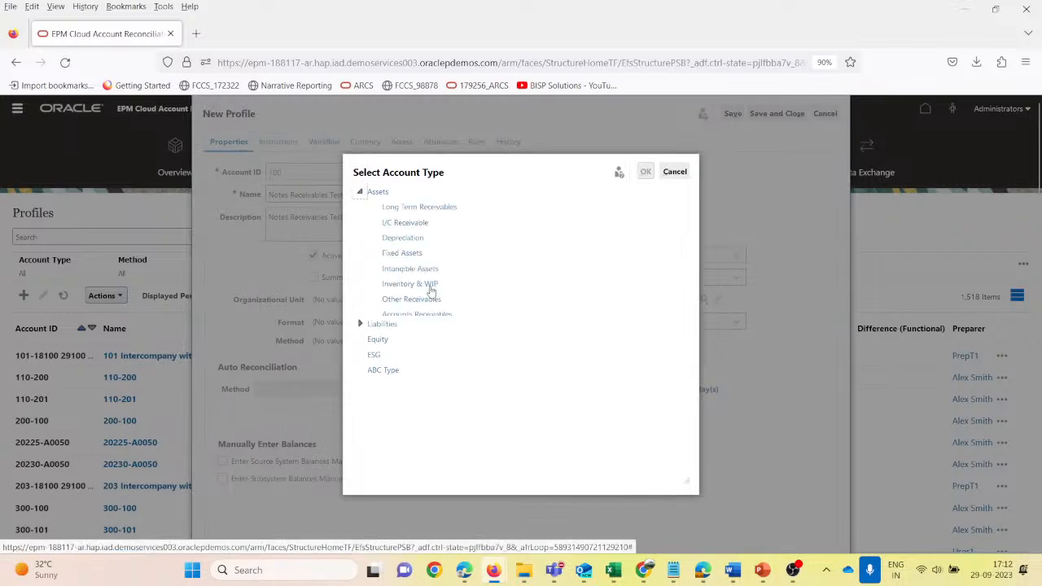
pyautogui.click(428, 316)
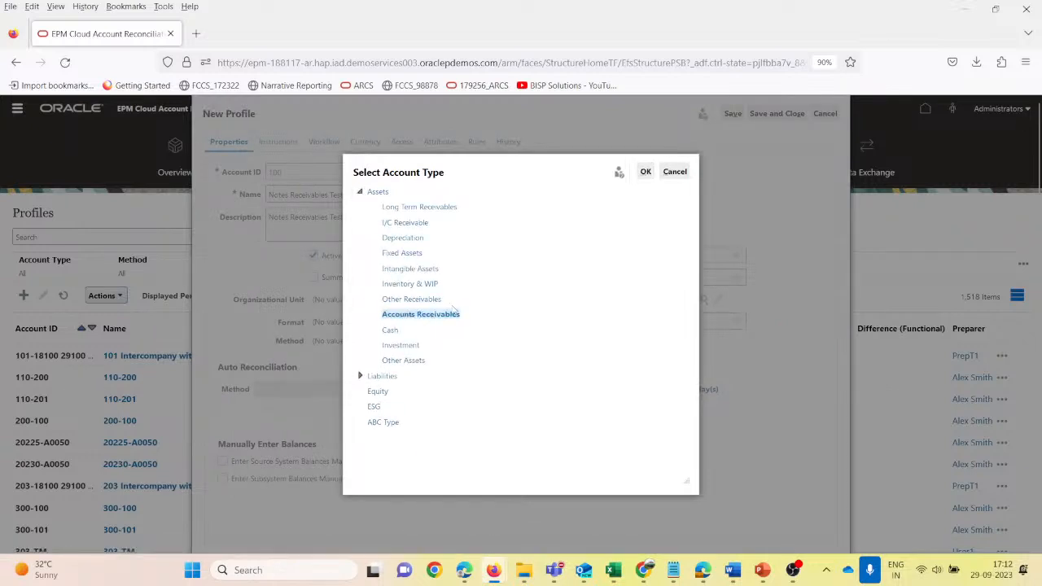
pyautogui.click(645, 172)
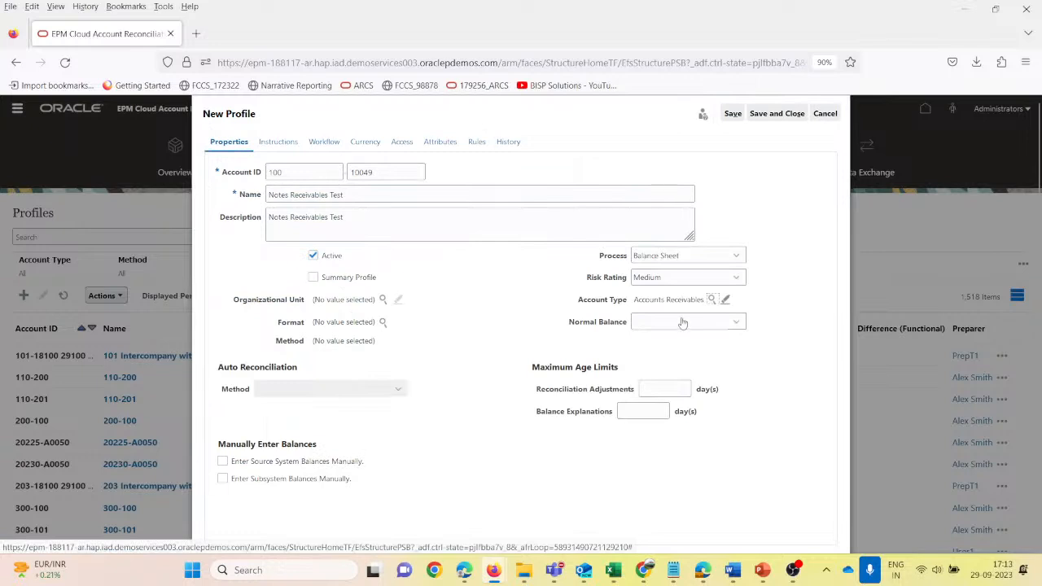
pyautogui.click(739, 324)
pyautogui.click(709, 373)
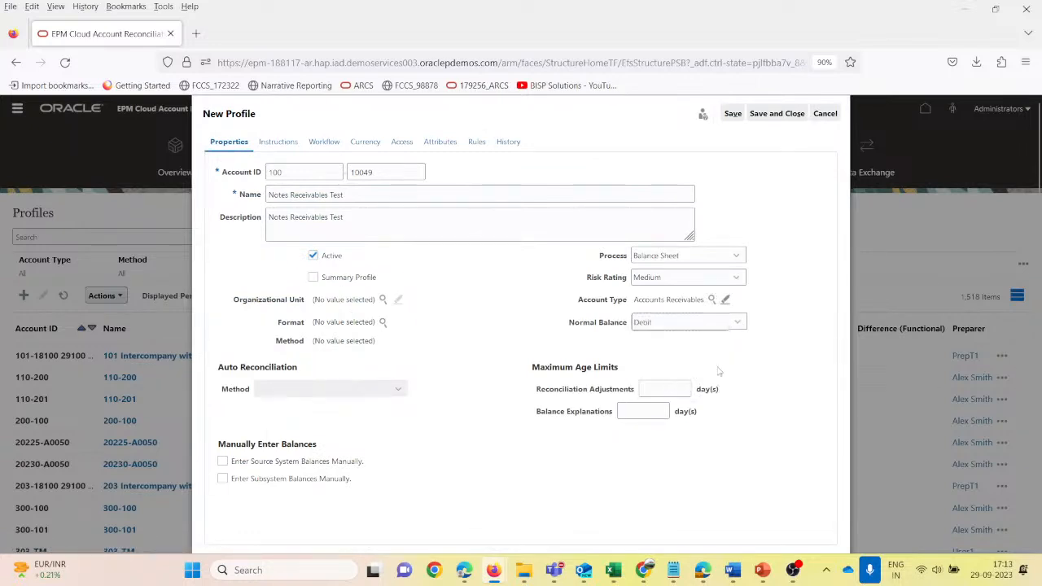
# - Assign South America under Americas as the profile's organizational unit
pyautogui.click(382, 299)
pyautogui.click(375, 246)
pyautogui.click(432, 279)
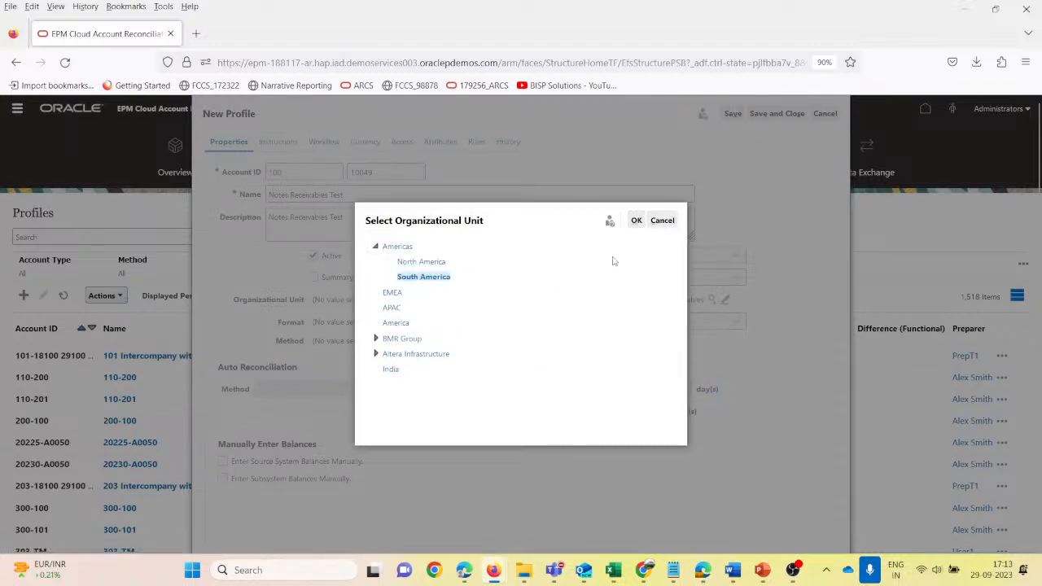
pyautogui.click(635, 220)
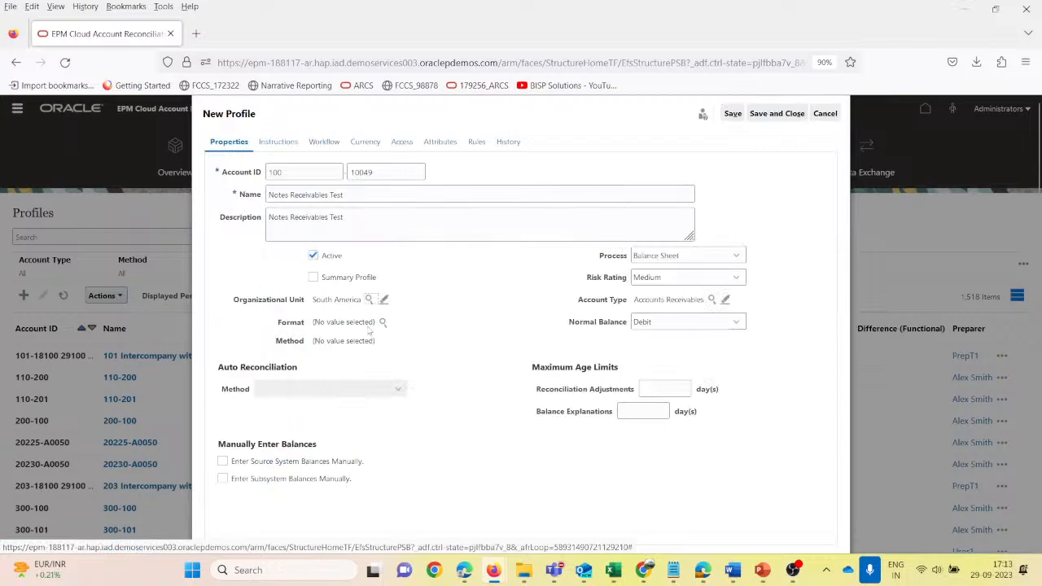
# - Assign the Current Assets Test format to the profile and set the auto reconciliation method to Balance is zero
pyautogui.click(382, 322)
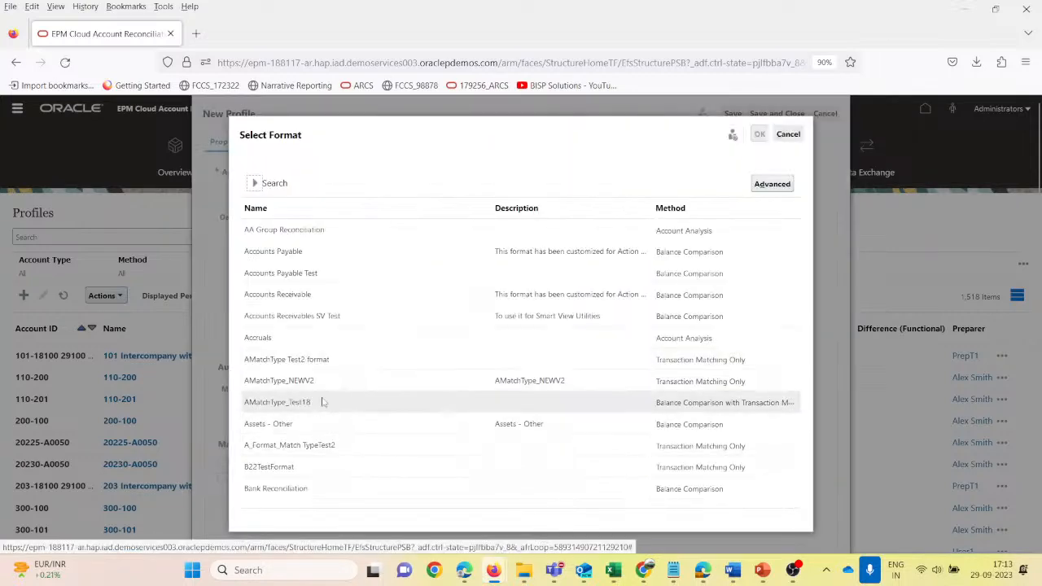
pyautogui.scroll(-3, 322, 403)
pyautogui.click(323, 355)
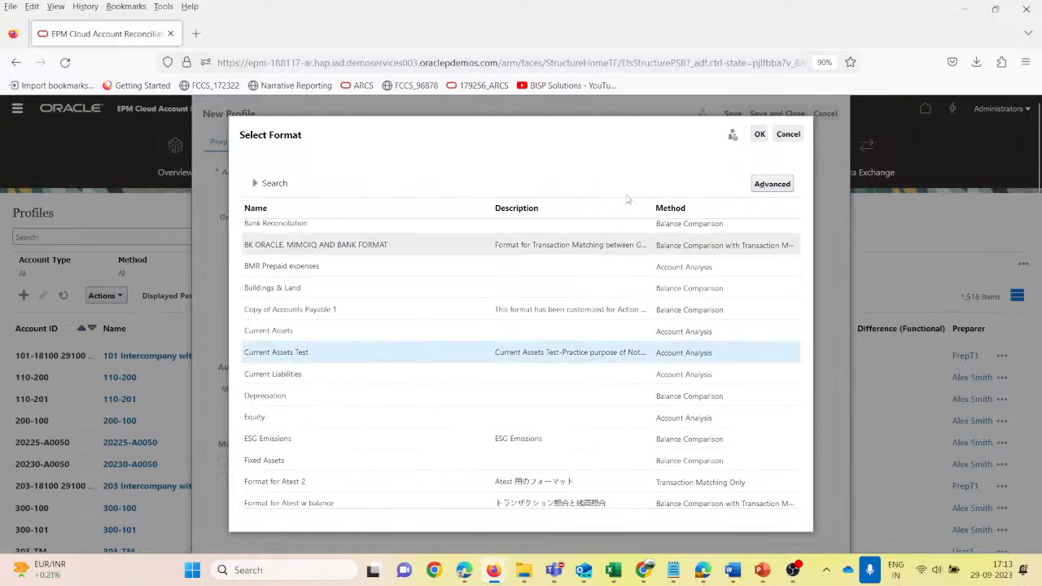
pyautogui.click(759, 135)
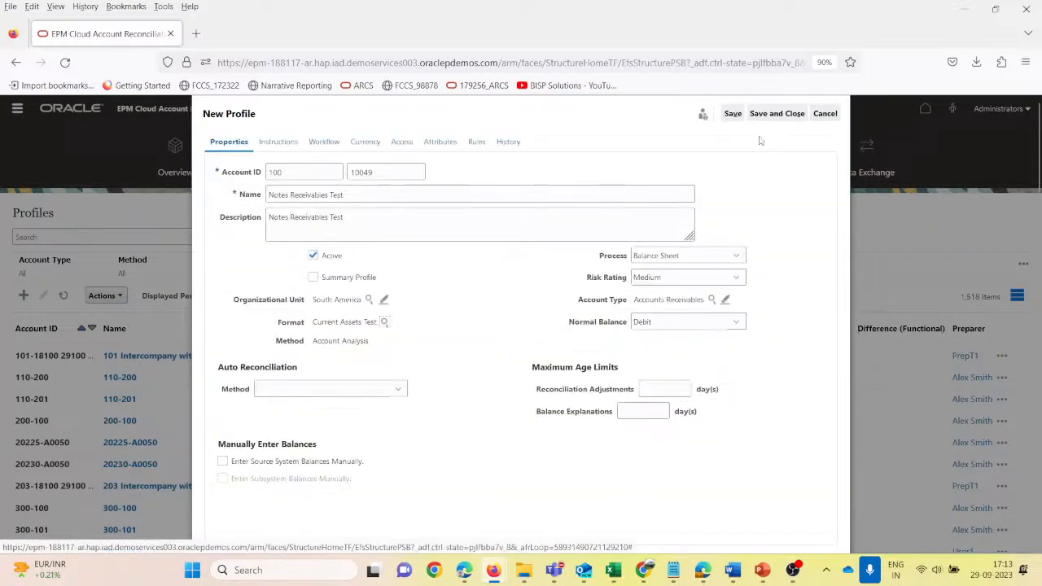
pyautogui.click(333, 389)
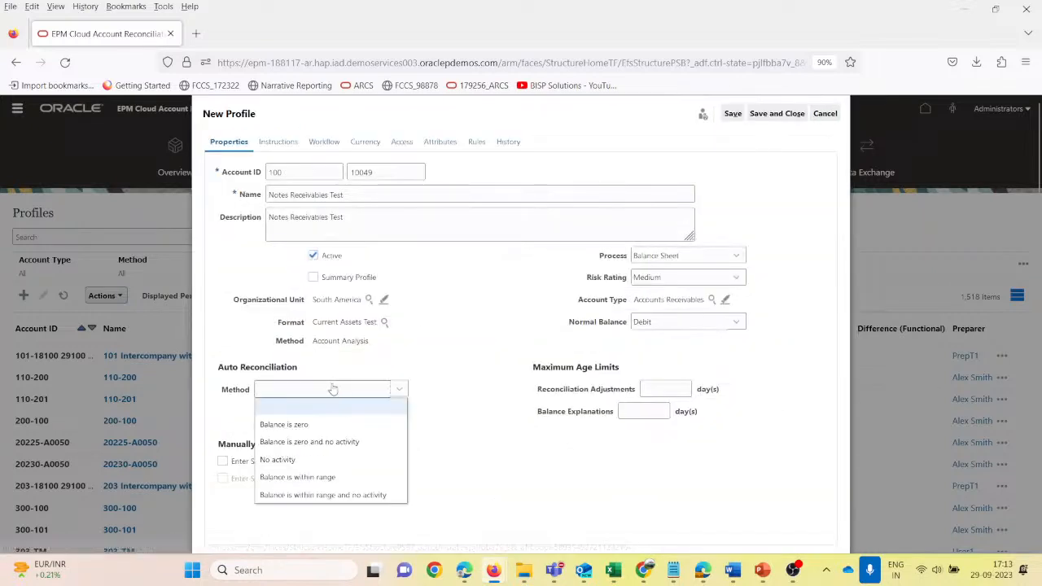
pyautogui.click(303, 430)
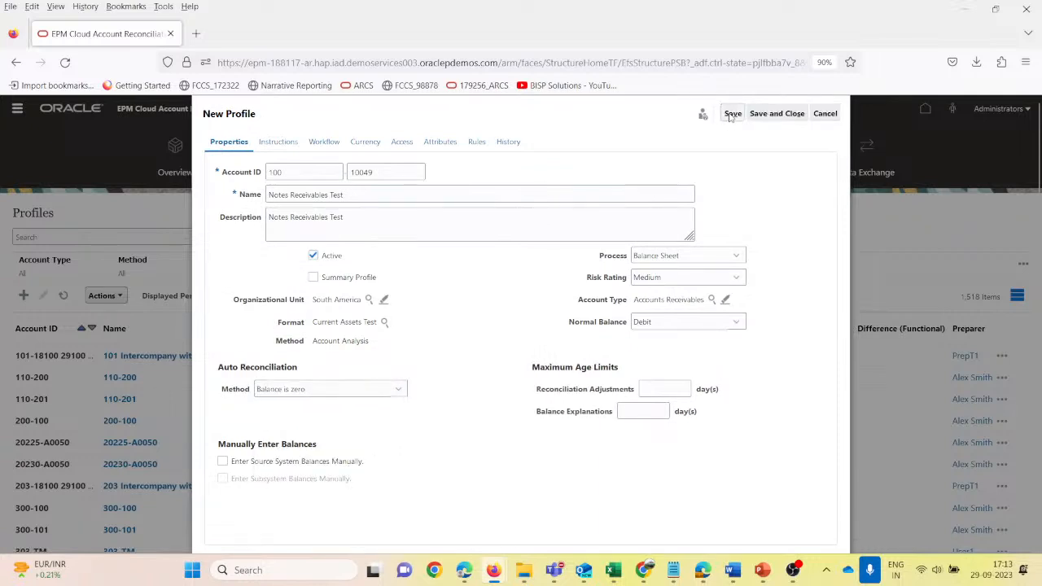
# - Look at the profile's instructions, leave them blank, and assign User1 as the preparer in the workflow
pyautogui.click(283, 147)
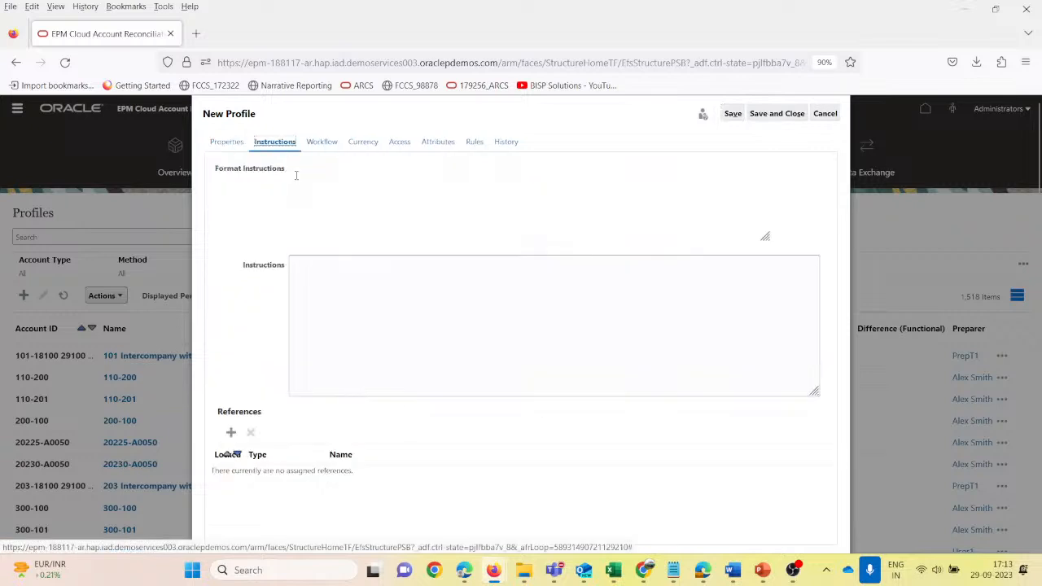
pyautogui.click(328, 296)
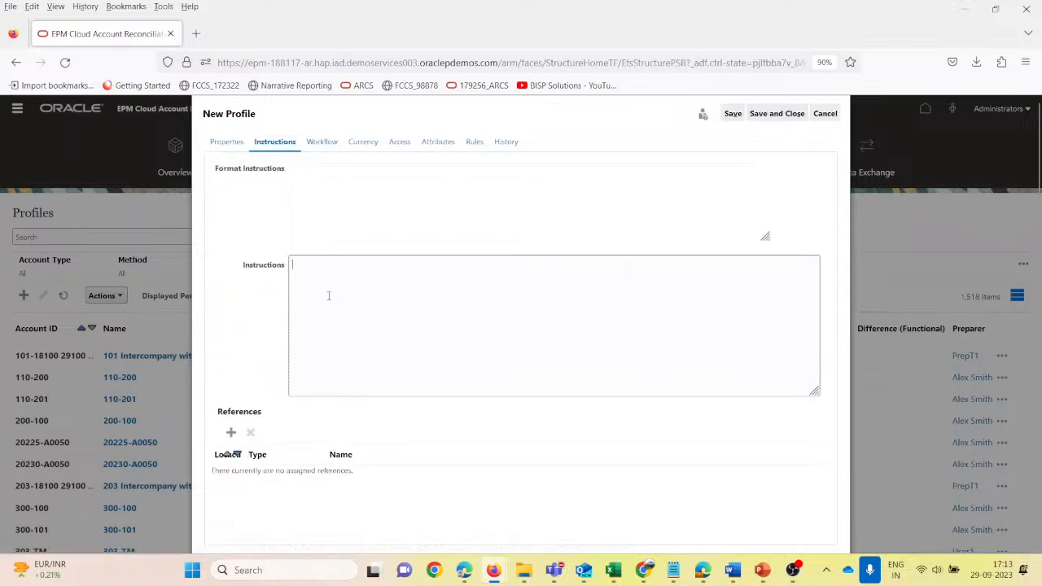
pyautogui.click(322, 143)
pyautogui.click(367, 196)
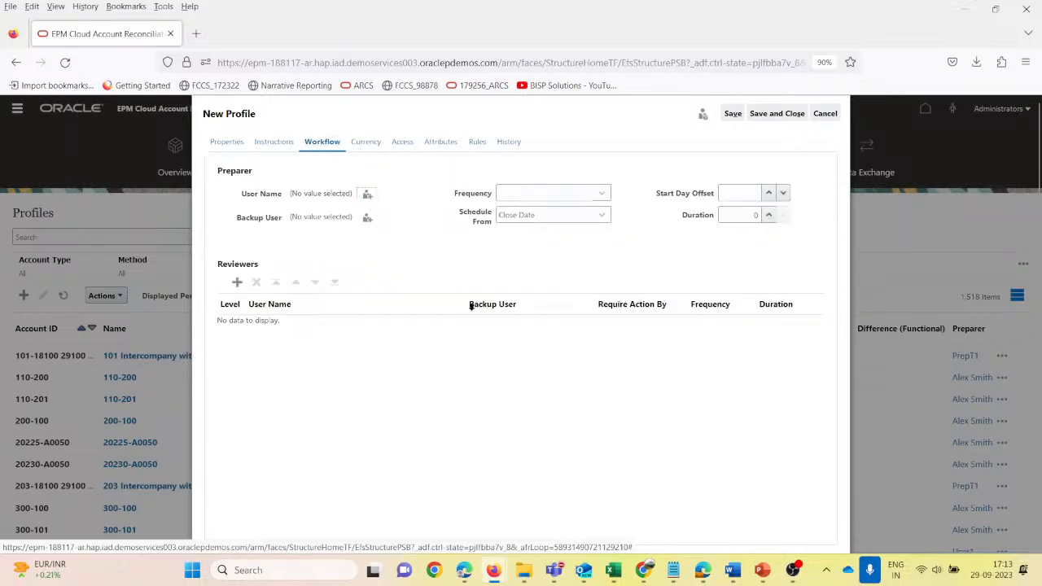
pyautogui.write('us')
pyautogui.press('Return')
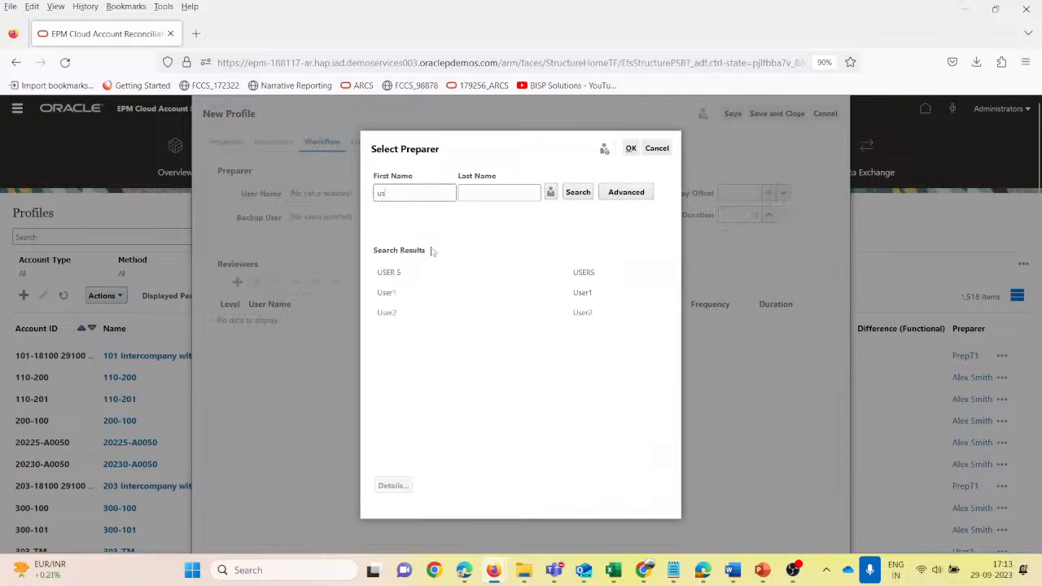
pyautogui.click(421, 294)
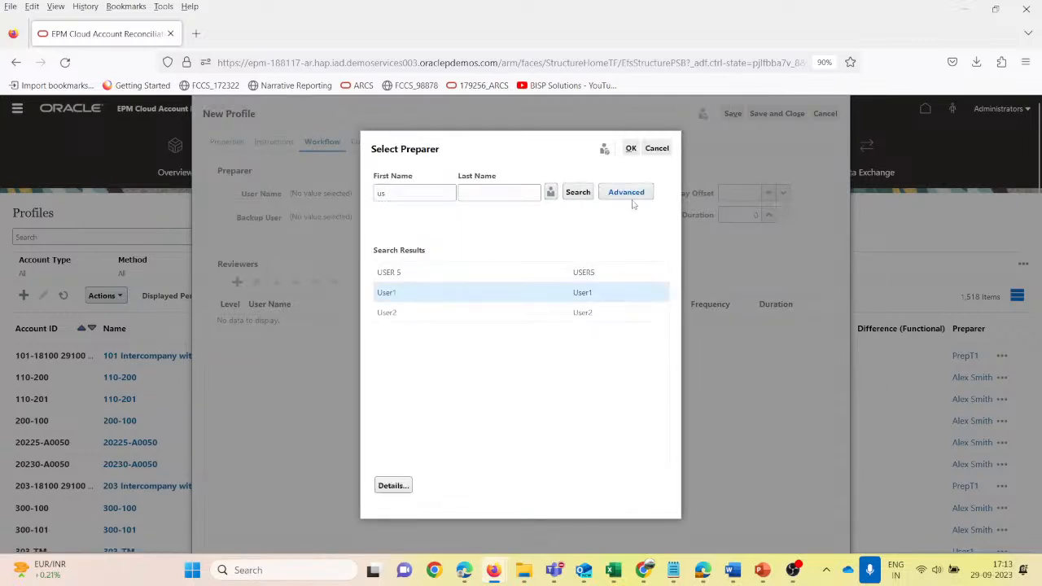
pyautogui.click(630, 149)
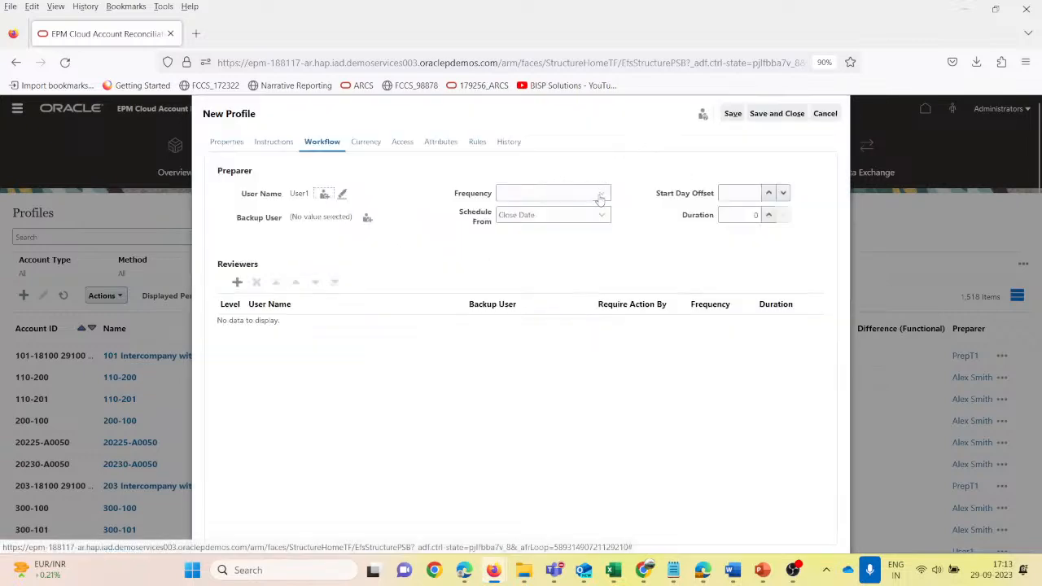
# - Set the preparer's frequency to Monthly, start day offset to 1 and duration to 2
pyautogui.click(598, 195)
pyautogui.click(551, 228)
pyautogui.click(768, 193)
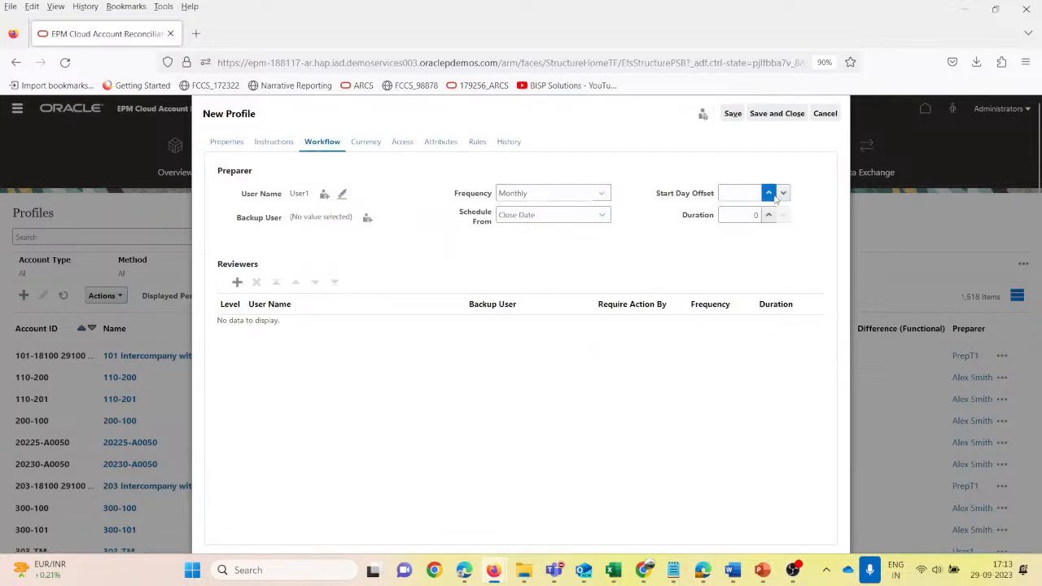
pyautogui.click(769, 214)
pyautogui.click(768, 215)
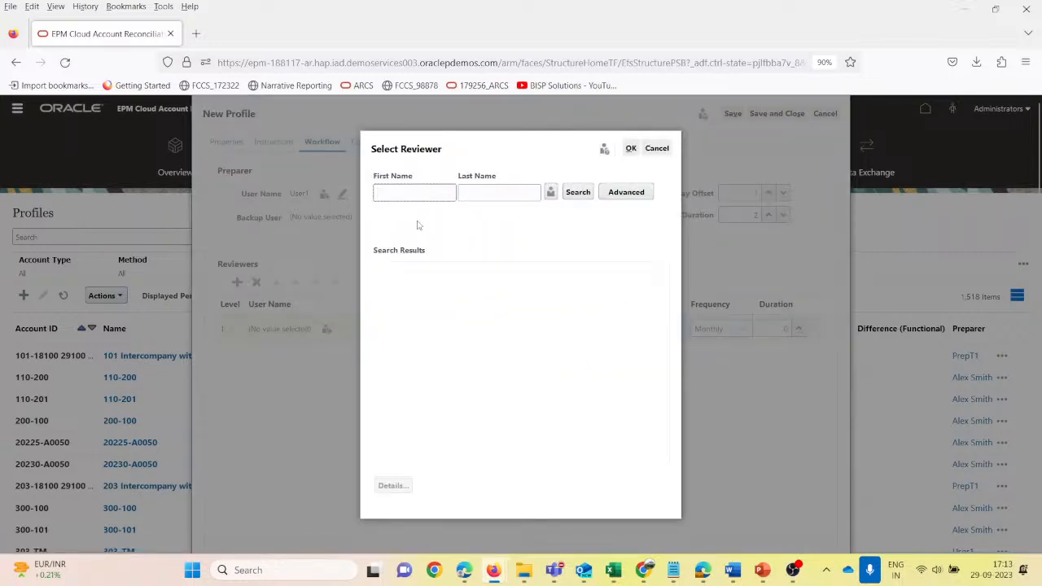
# - Assign User2 as the level 1 reviewer with a duration of 2, and save the profile
pyautogui.write('u')
pyautogui.press('Return')
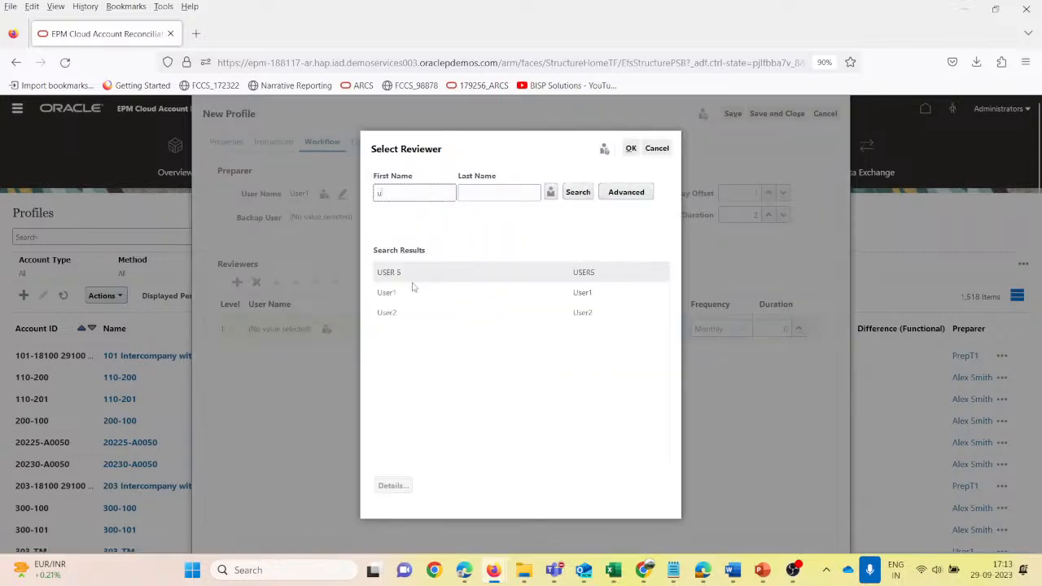
pyautogui.click(411, 312)
pyautogui.click(631, 148)
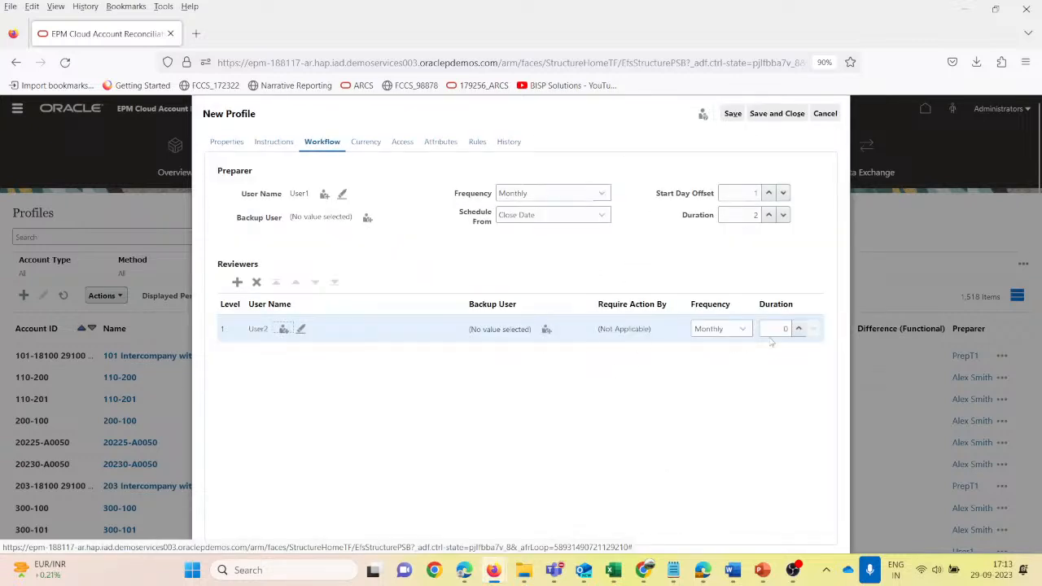
pyautogui.click(798, 329)
pyautogui.click(798, 329)
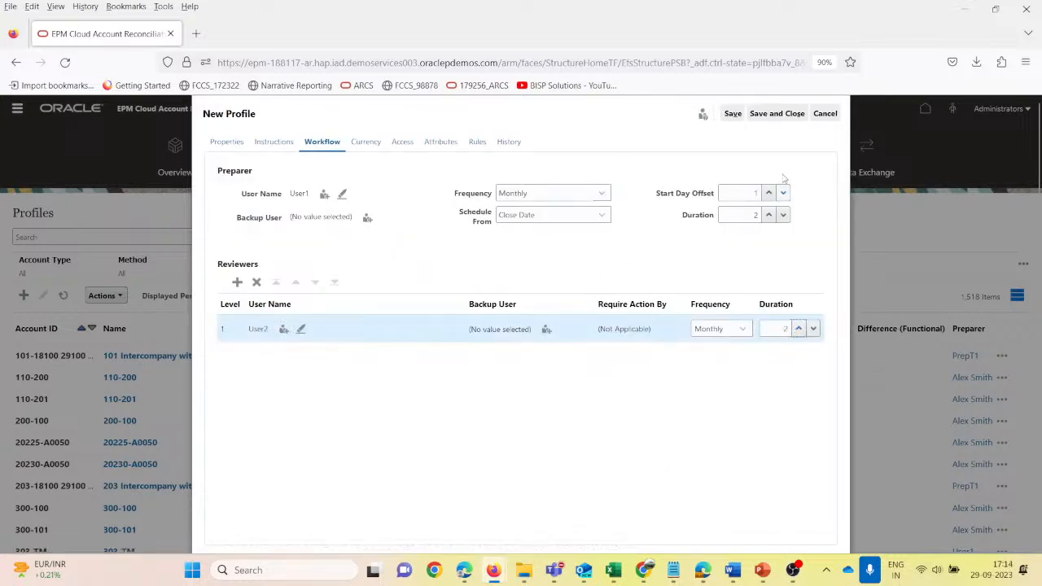
pyautogui.click(735, 117)
# - Set the profile's currency rate type to Accounting, disable the Entered and Reporting currencies, and save the profile
pyautogui.click(366, 143)
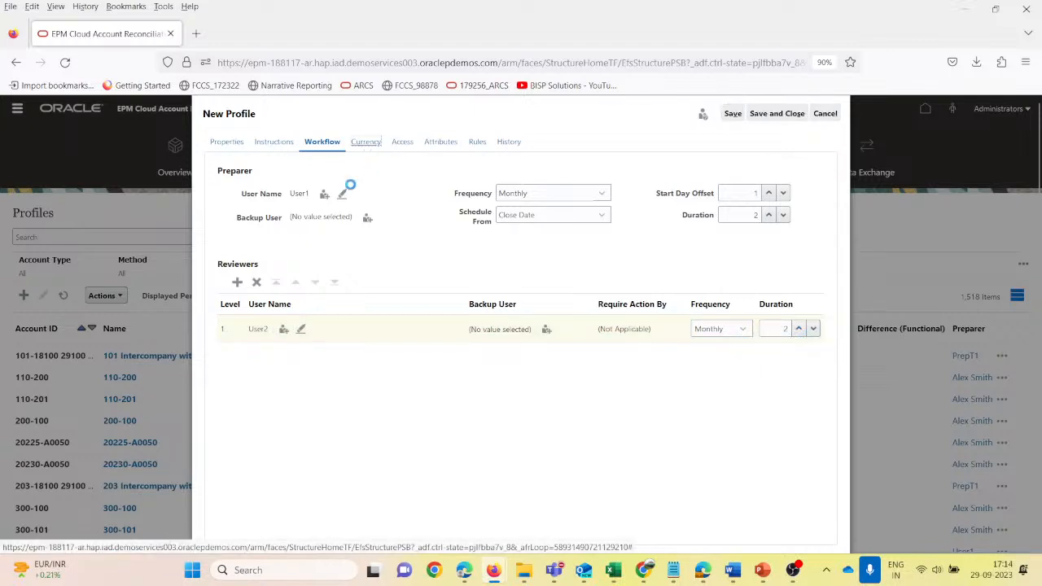
pyautogui.click(339, 210)
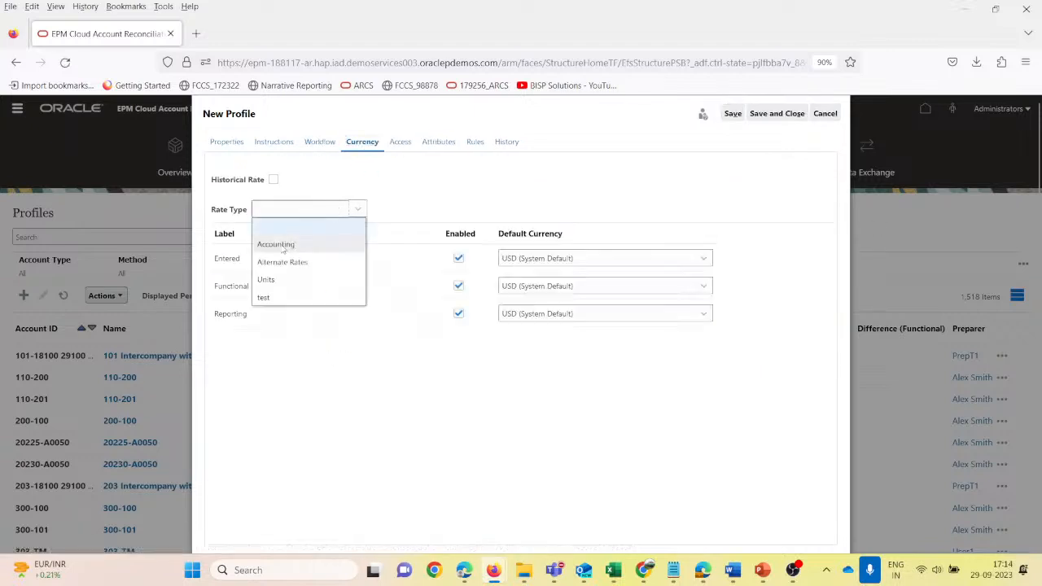
pyautogui.click(277, 244)
pyautogui.click(458, 259)
pyautogui.click(458, 314)
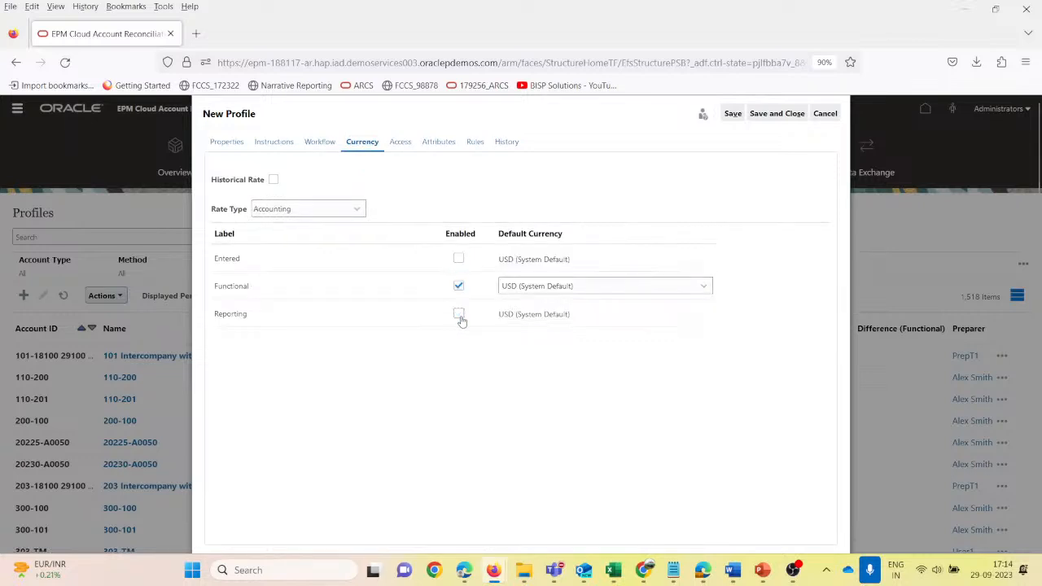
pyautogui.click(733, 113)
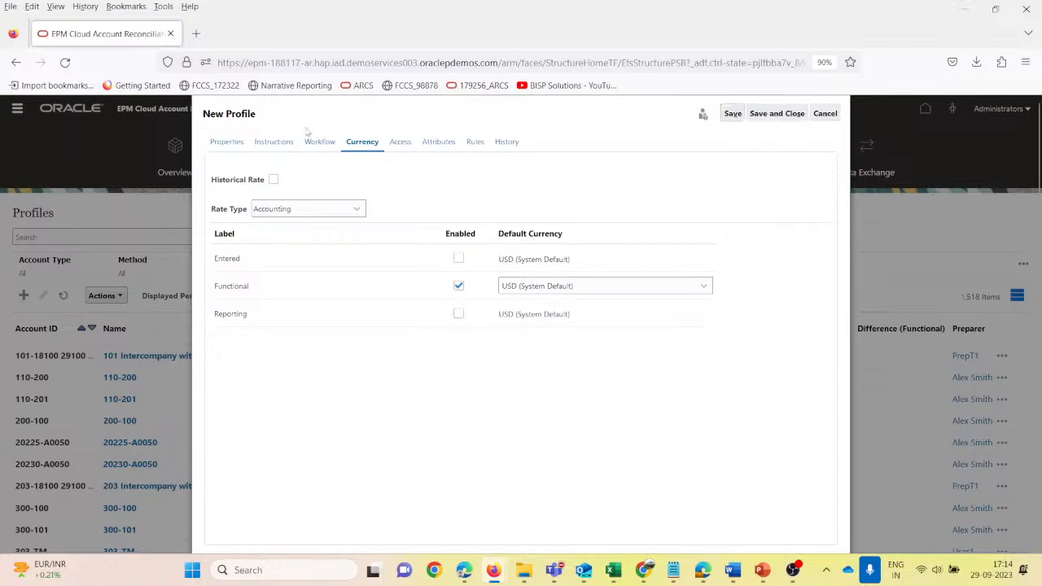
# - Leave the profile's commentators and viewers unassigned, and add an attribute assignment for Cost Centre Test
pyautogui.click(400, 142)
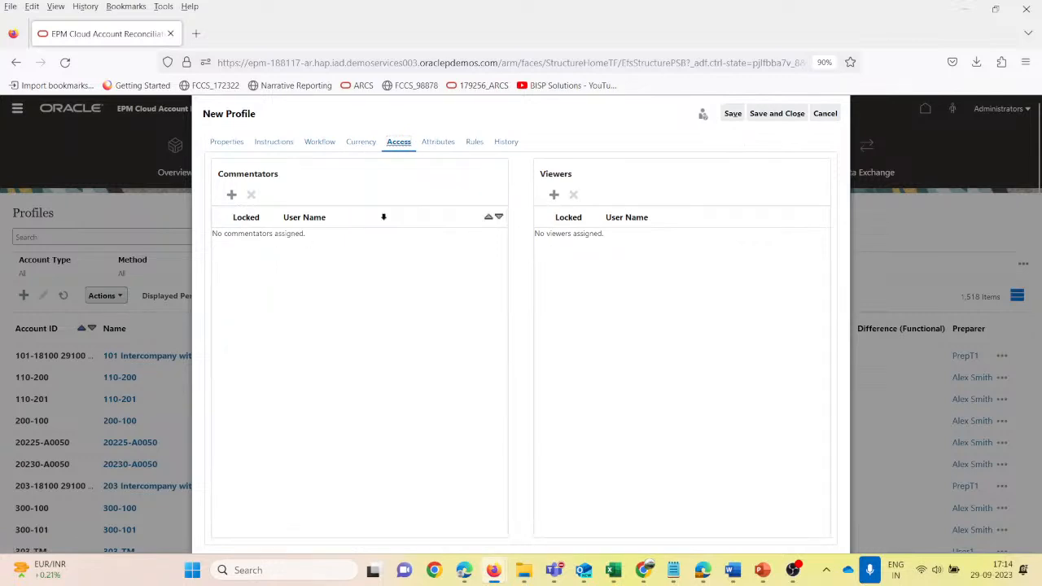
pyautogui.click(440, 145)
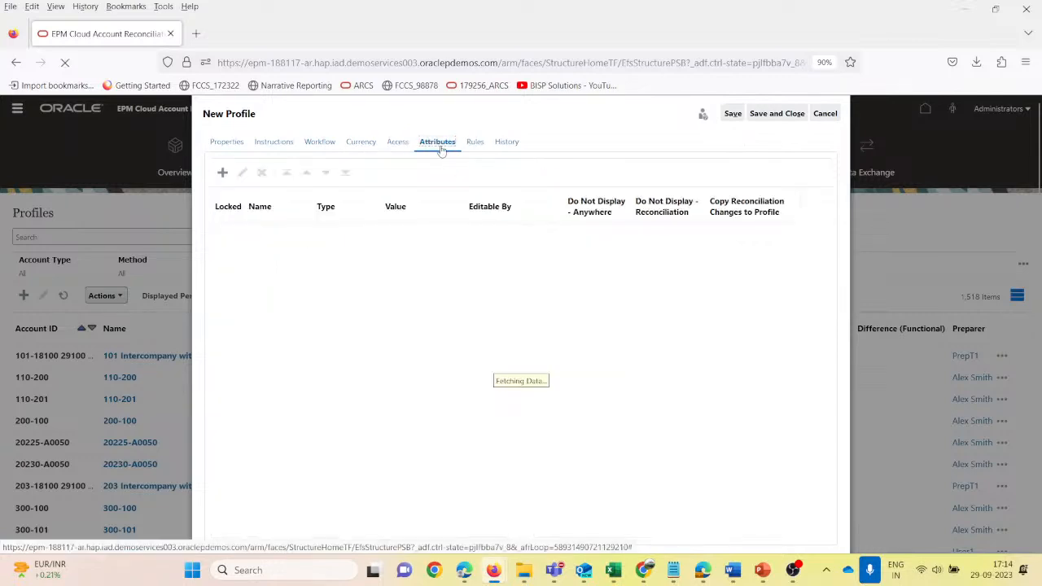
pyautogui.click(222, 173)
pyautogui.click(639, 303)
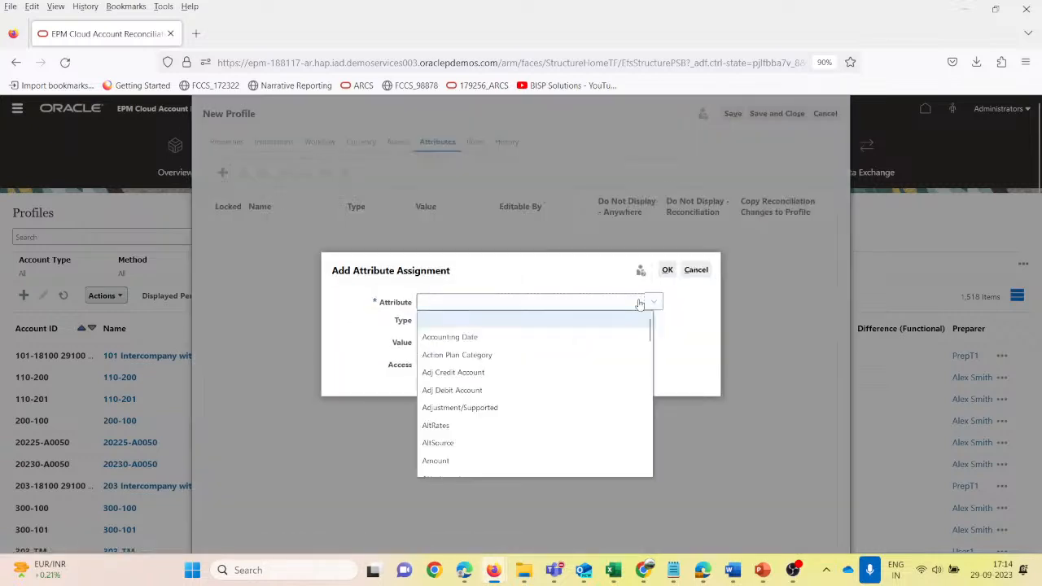
pyautogui.press('c')
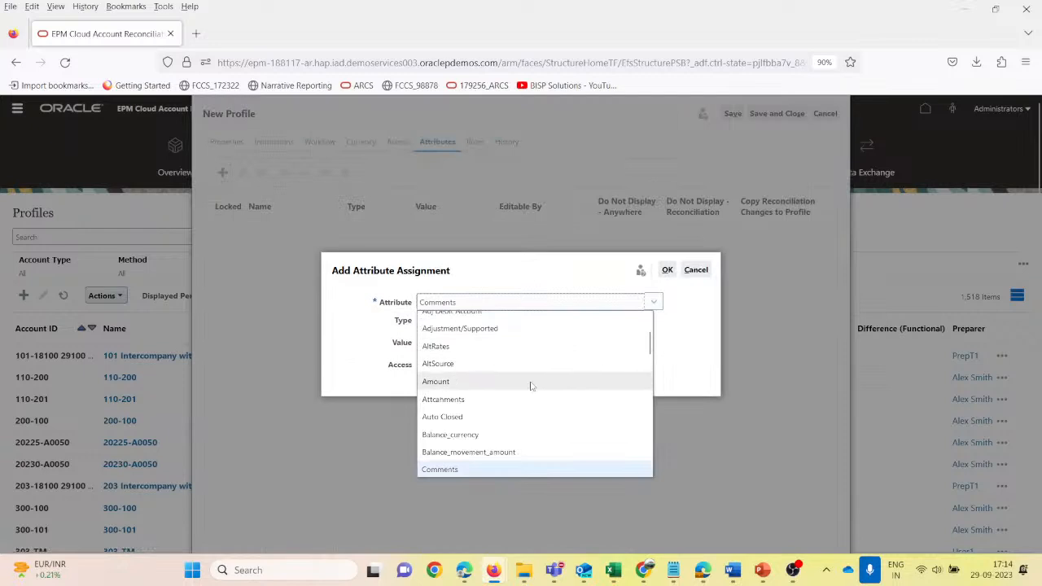
pyautogui.scroll(-2, 525, 395)
pyautogui.click(493, 430)
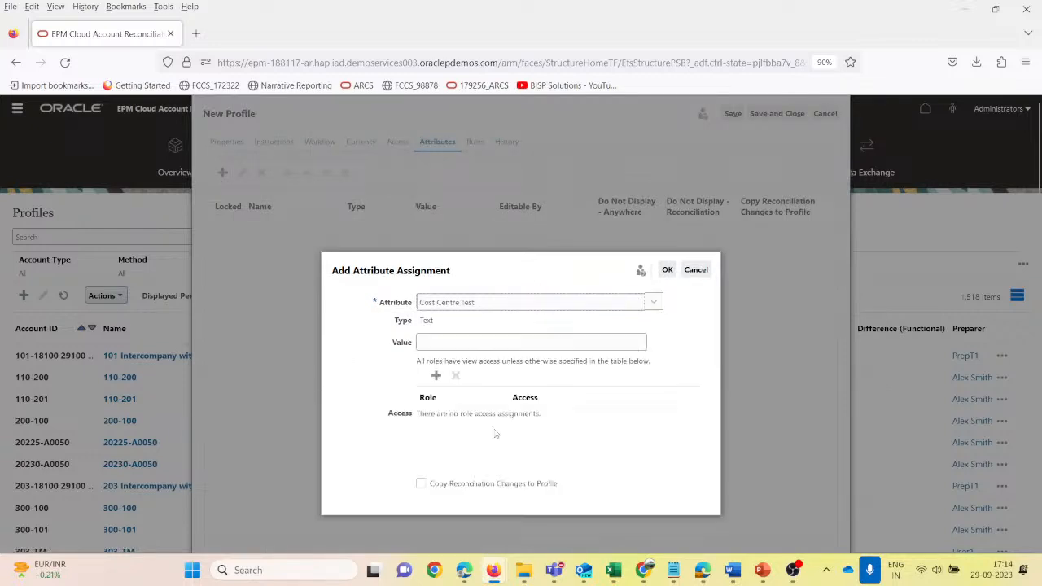
pyautogui.click(435, 281)
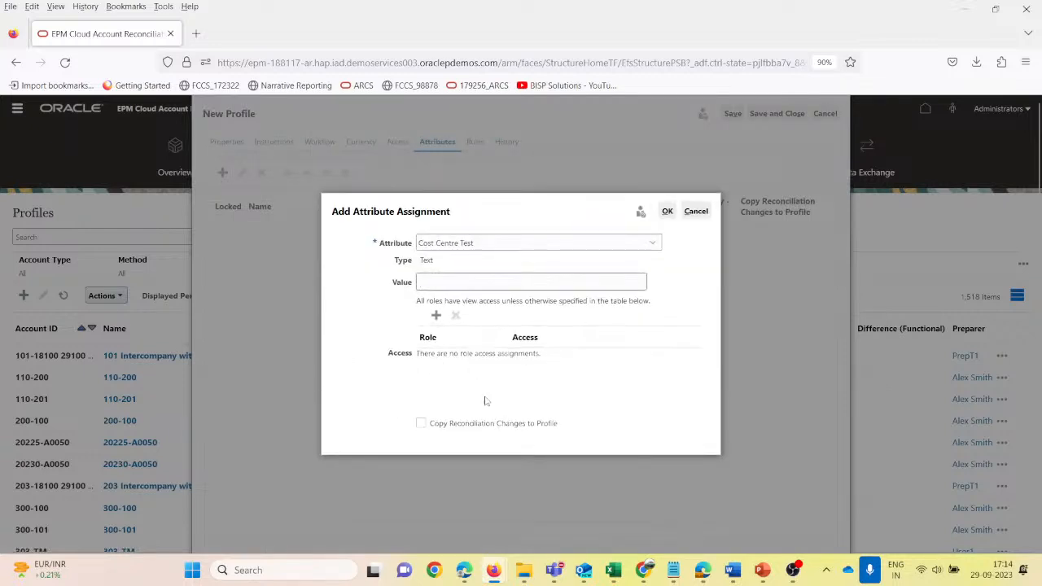
# - Add a role access entry to the attribute assignment, giving the Preparer Required access
pyautogui.click(436, 315)
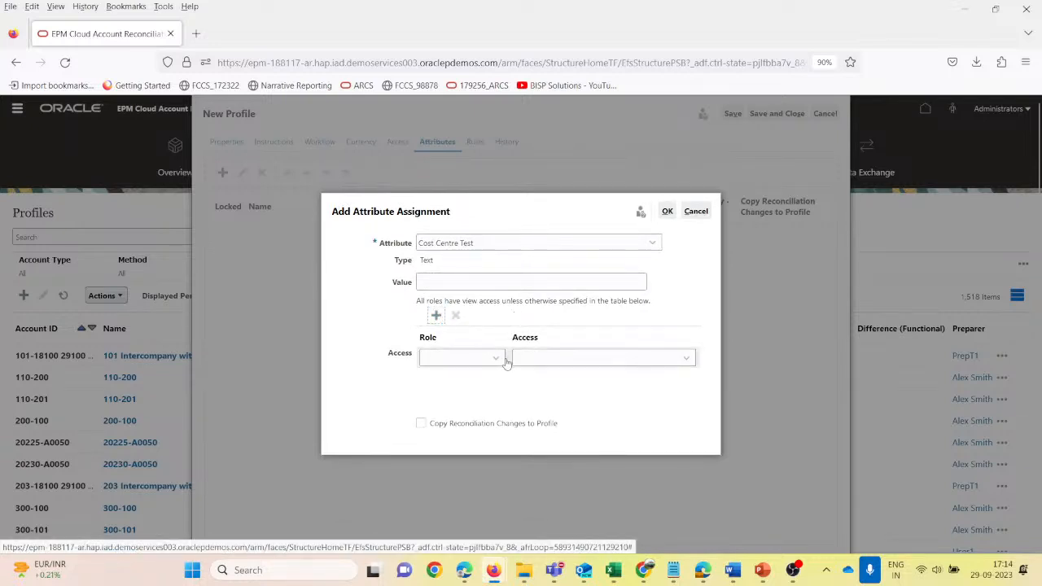
pyautogui.click(496, 359)
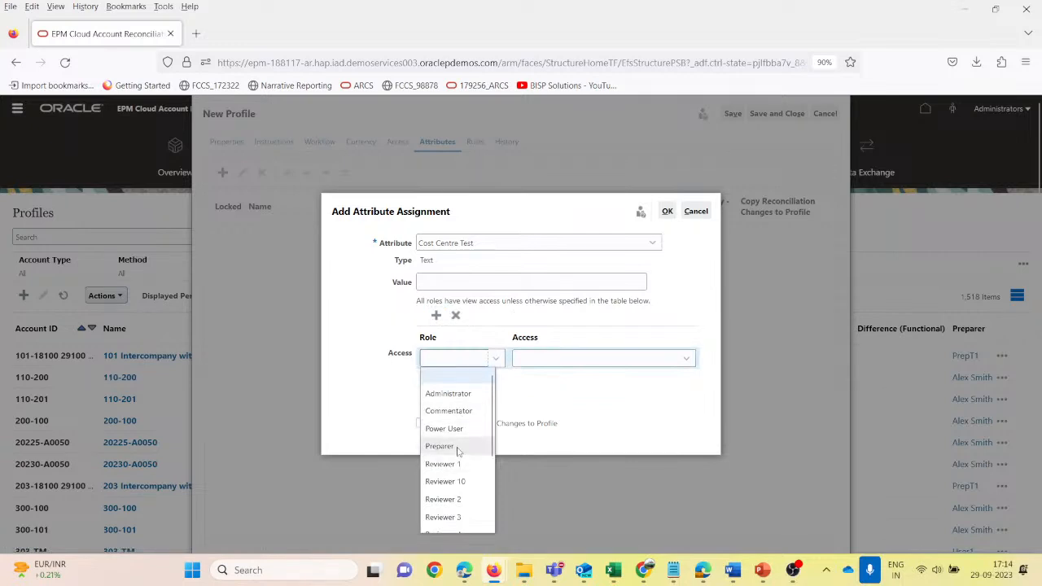
pyautogui.click(458, 449)
pyautogui.click(615, 367)
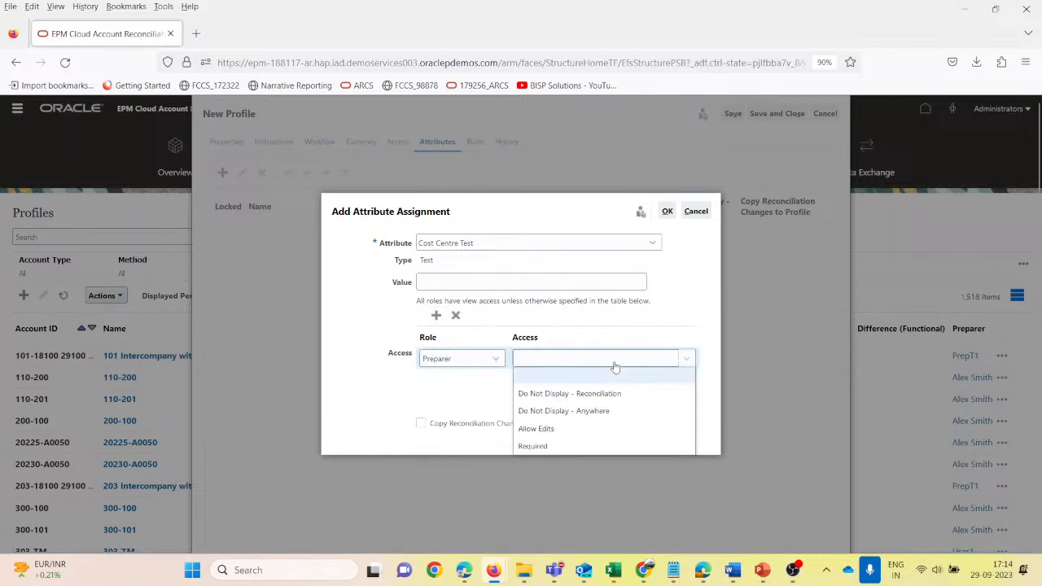
pyautogui.click(568, 446)
# - Enable Copy Reconciliation Changes to Profile, set the attribute value to USADEP1500, confirm the assignment and save the profile
pyautogui.click(436, 281)
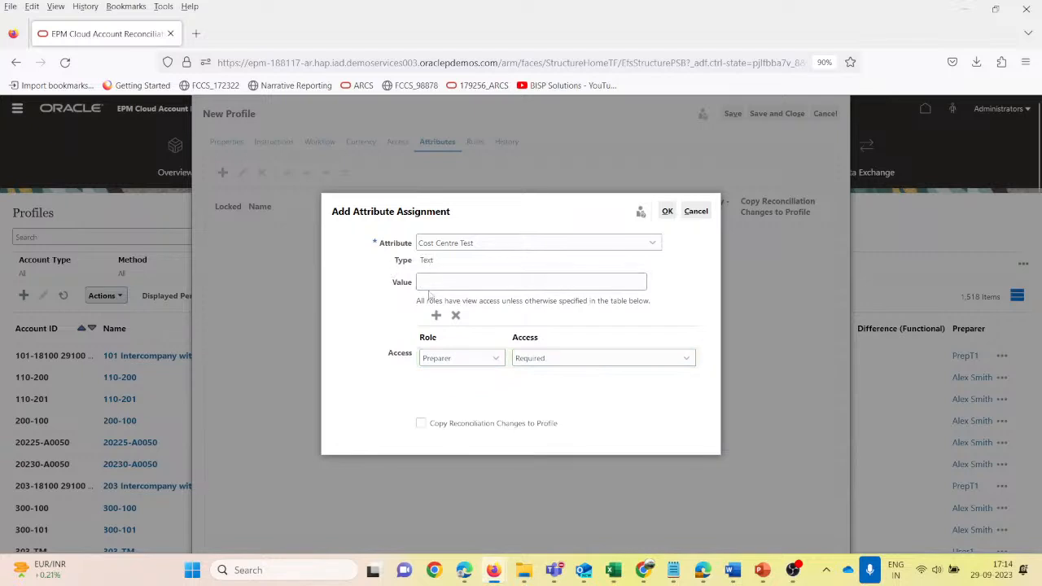
pyautogui.click(437, 282)
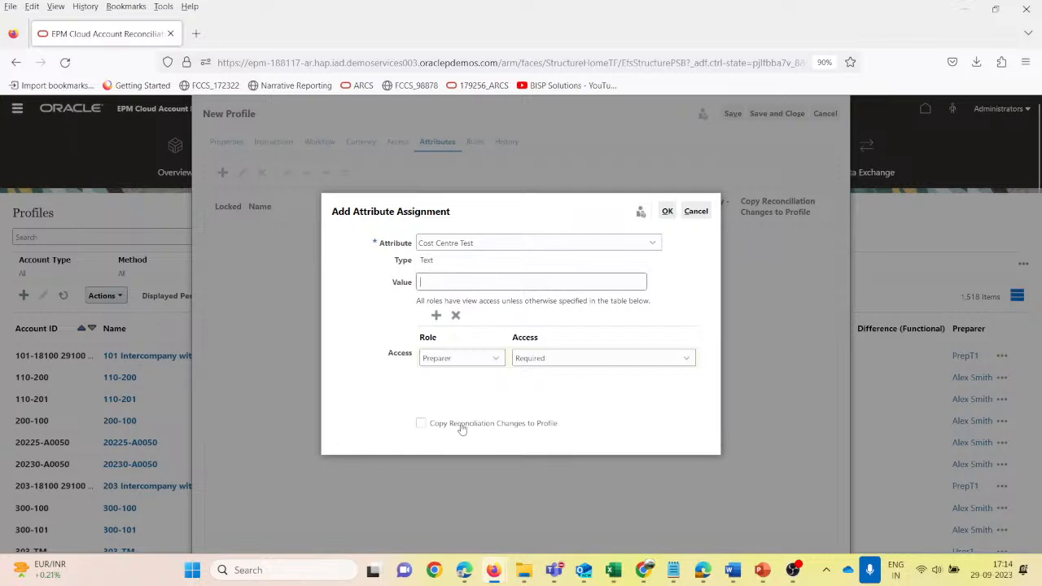
pyautogui.click(421, 424)
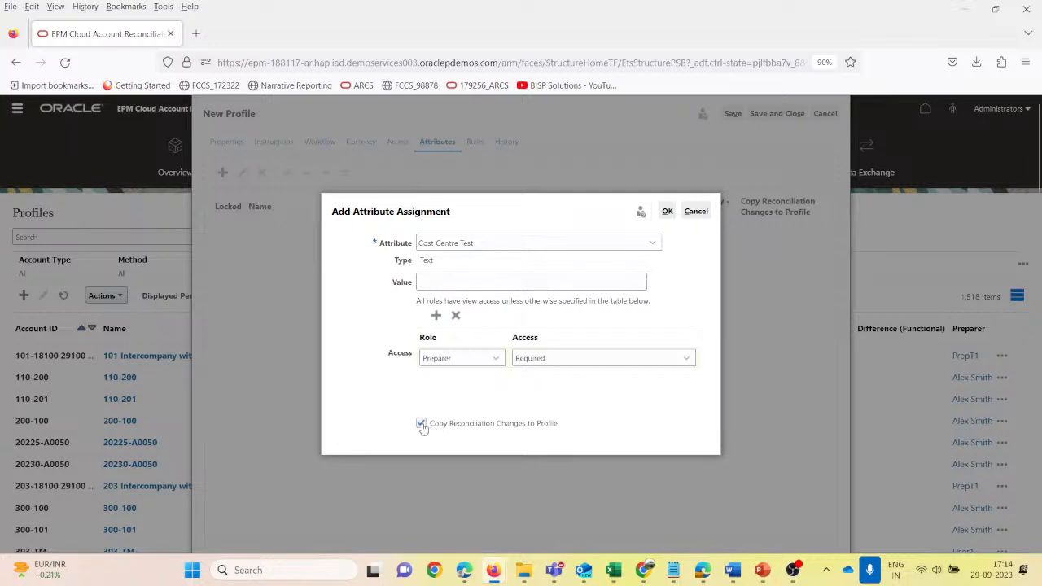
pyautogui.click(428, 279)
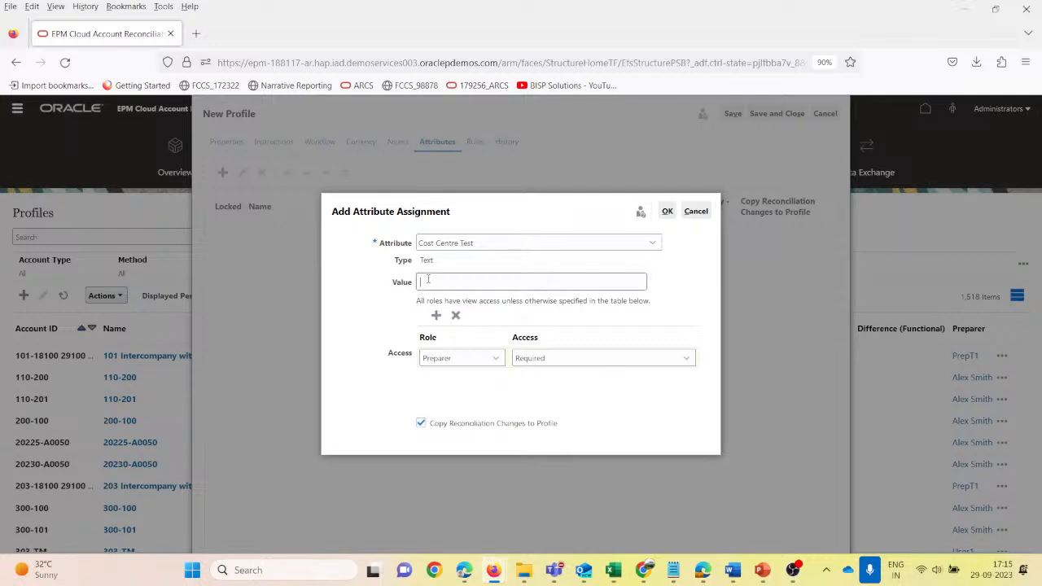
pyautogui.write('BH')
pyautogui.click(667, 211)
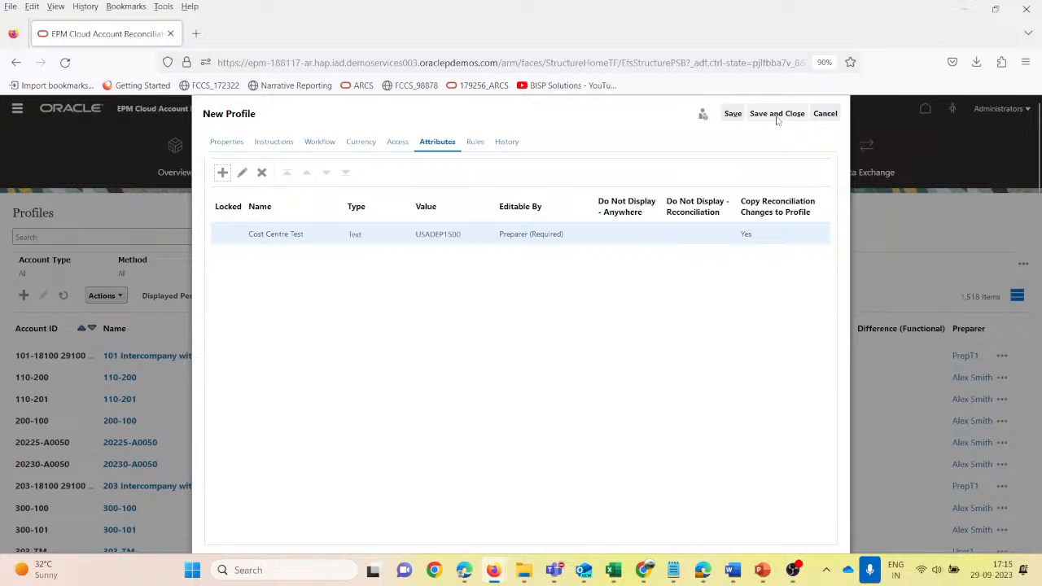
pyautogui.click(732, 115)
# - Start a new Auto Approve Reconciliation rule for the profile at the Reviewer 1 level
pyautogui.click(476, 142)
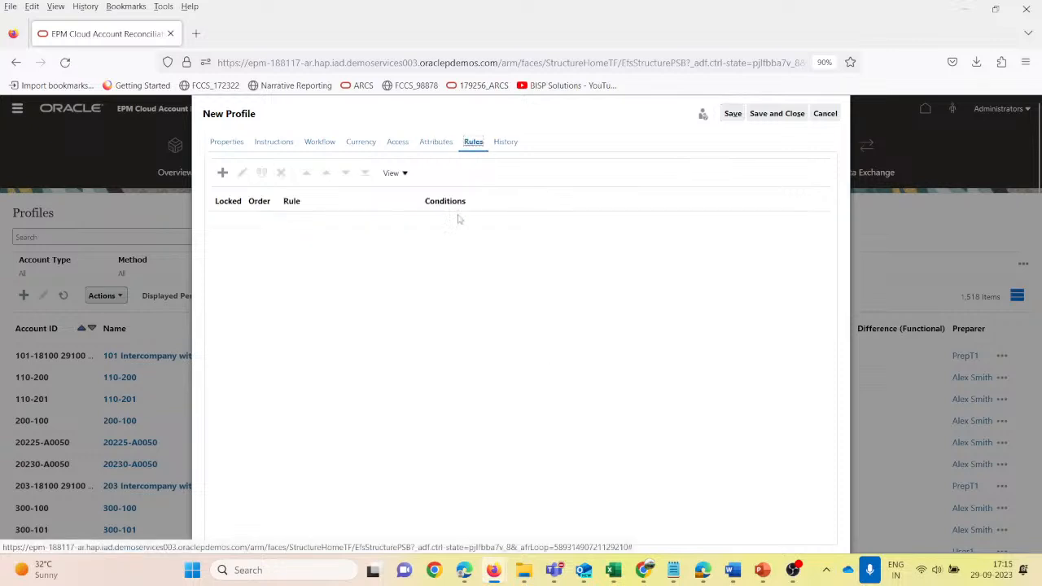
pyautogui.click(222, 174)
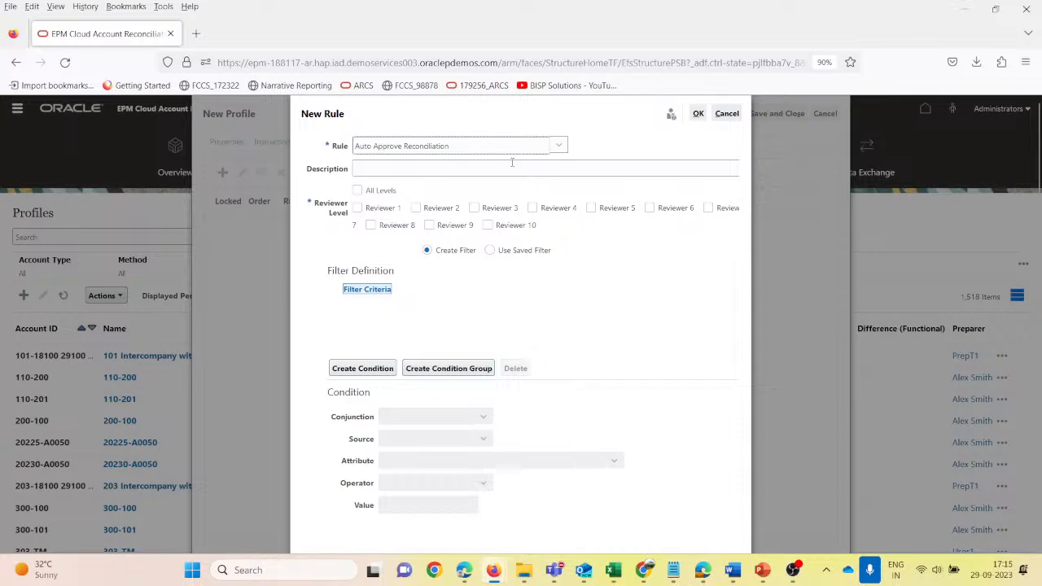
pyautogui.click(559, 146)
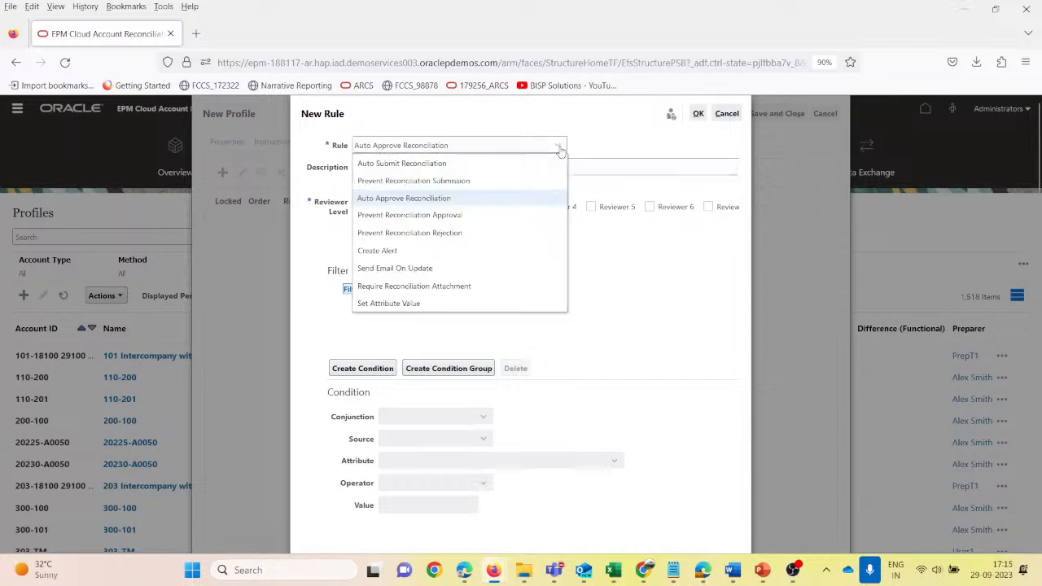
pyautogui.click(442, 198)
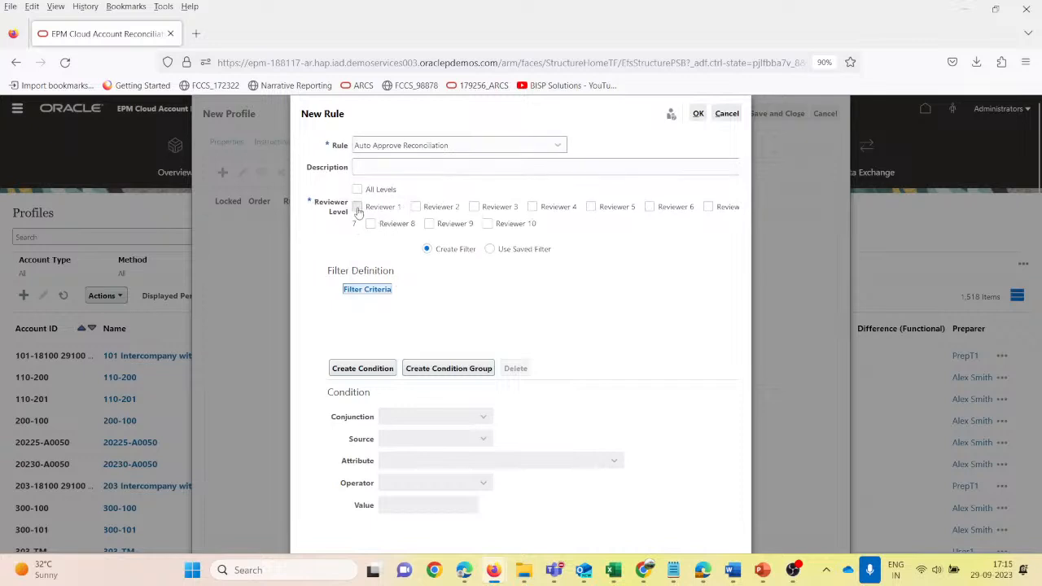
# - Create a filter condition for the rule and set its source to Reconciliation after checking the Transaction attributes
pyautogui.click(376, 368)
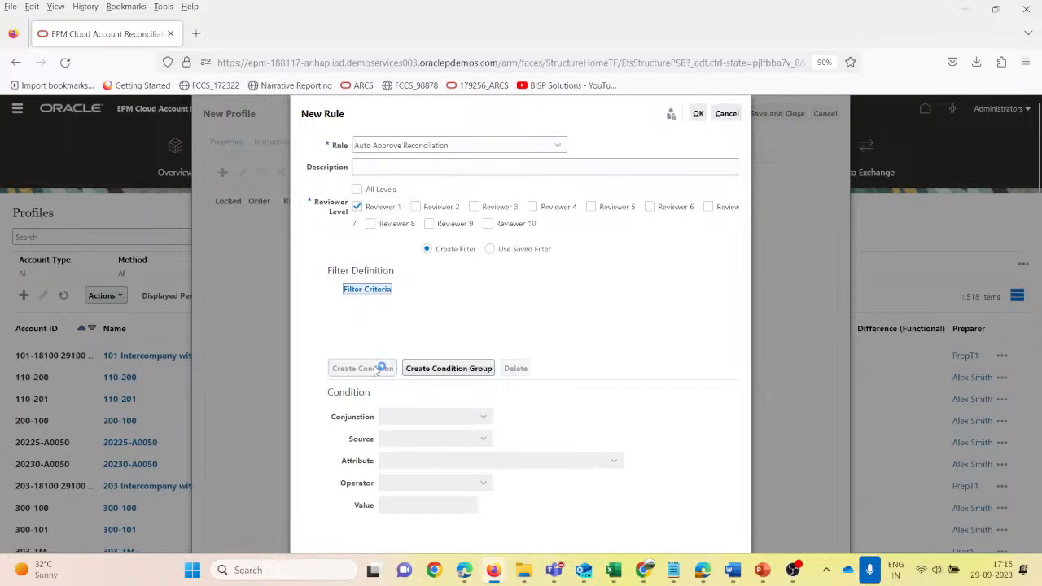
pyautogui.scroll(-1, 442, 366)
pyautogui.click(469, 420)
pyautogui.click(425, 471)
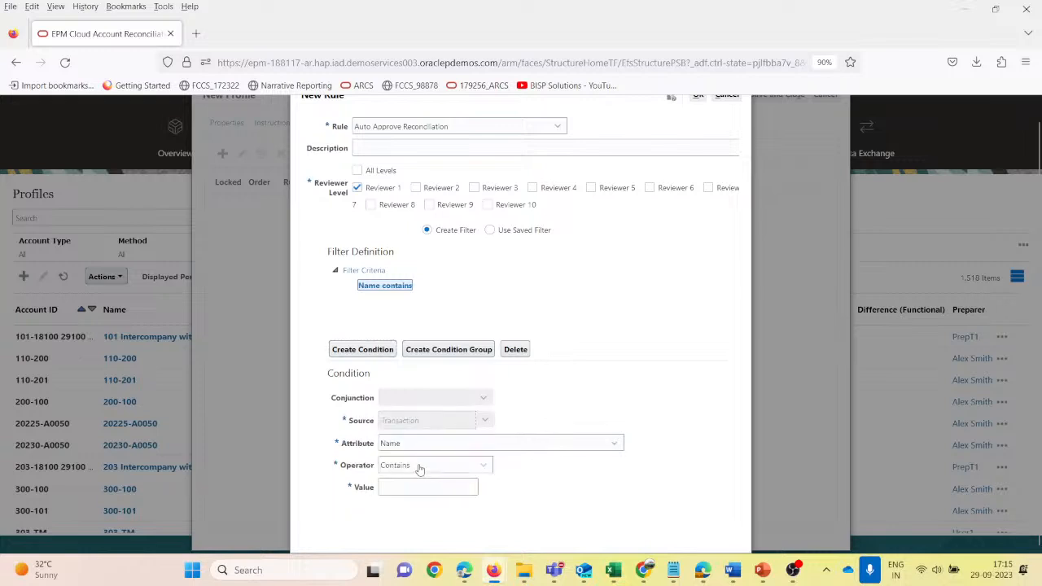
pyautogui.click(444, 441)
pyautogui.scroll(-5, 454, 412)
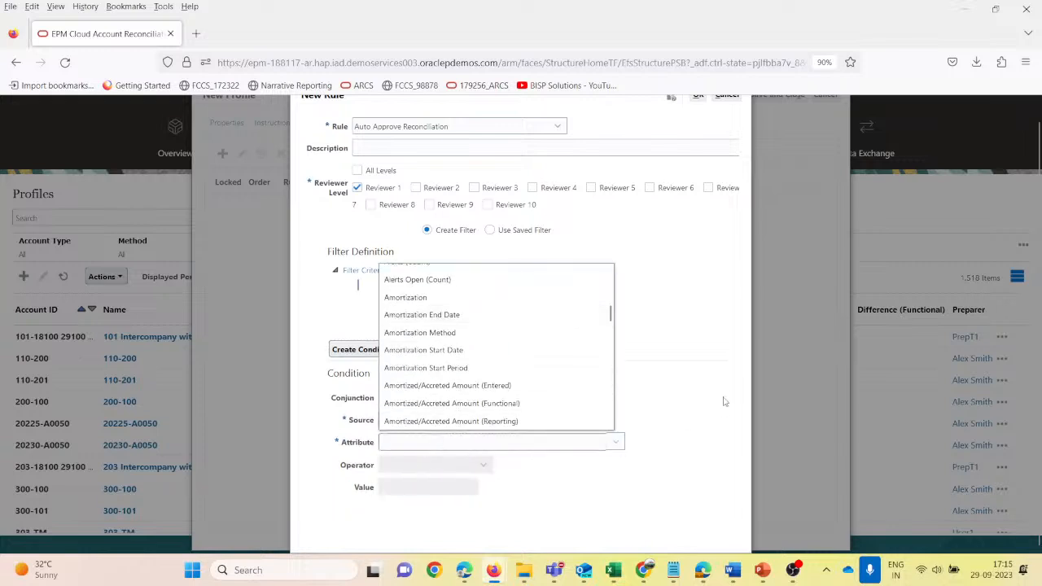
pyautogui.click(736, 386)
pyautogui.click(484, 420)
pyautogui.click(422, 435)
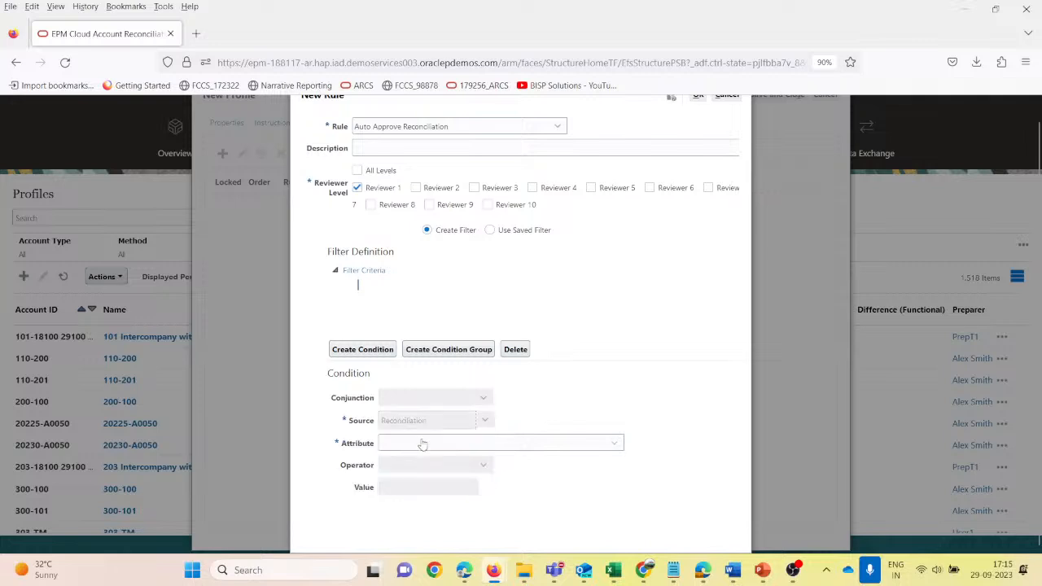
# - Look through the Reconciliation attributes and set the condition's attribute to Comments
pyautogui.click(606, 445)
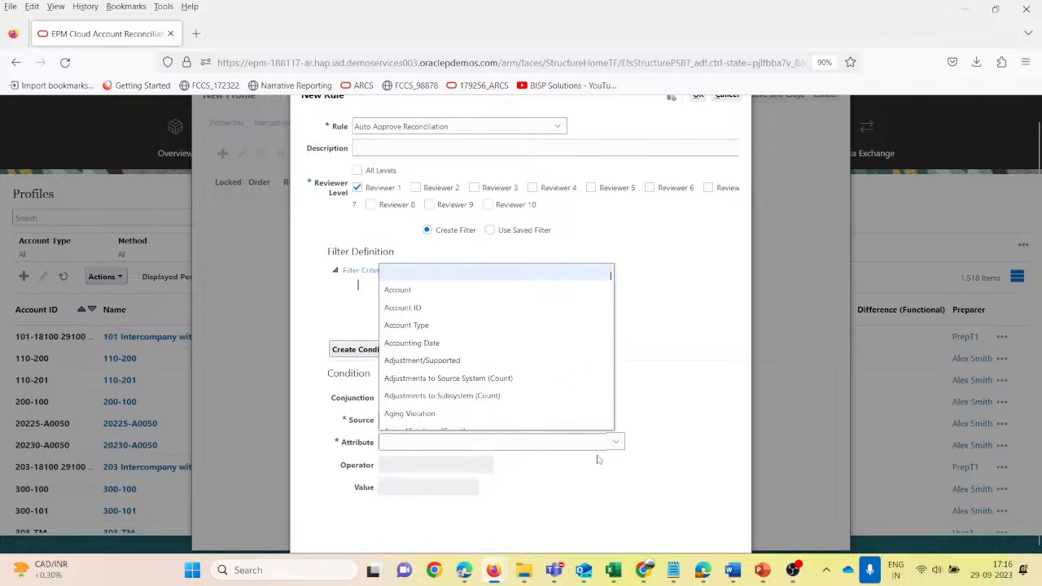
pyautogui.scroll(-3, 469, 360)
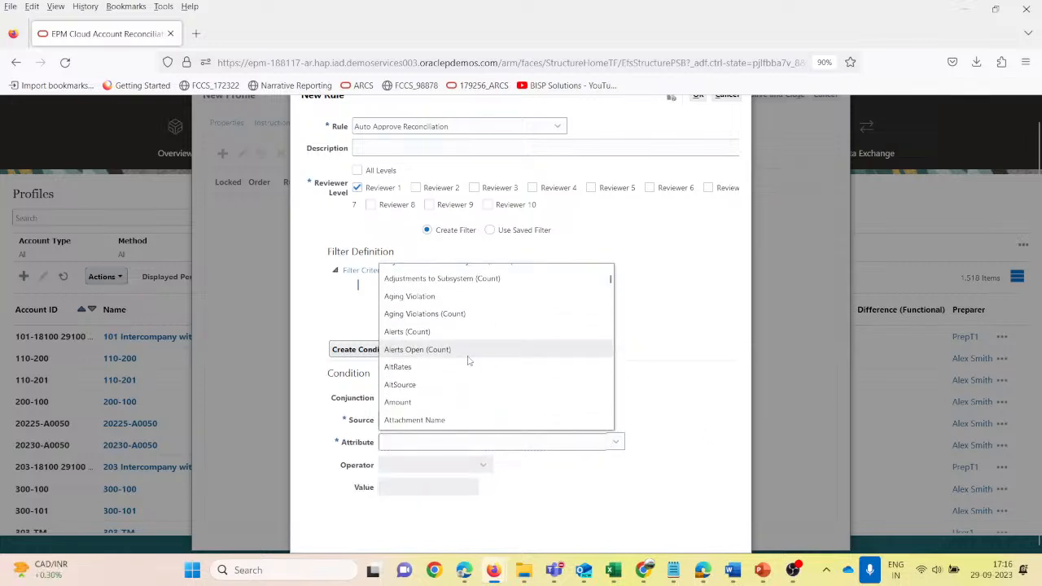
pyautogui.scroll(-3, 468, 360)
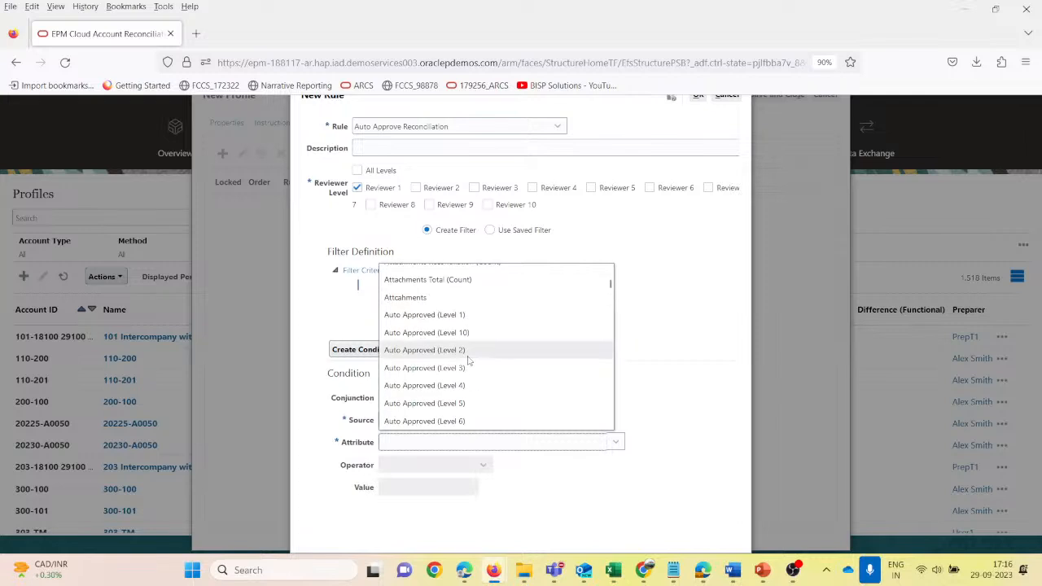
pyautogui.scroll(-5, 469, 360)
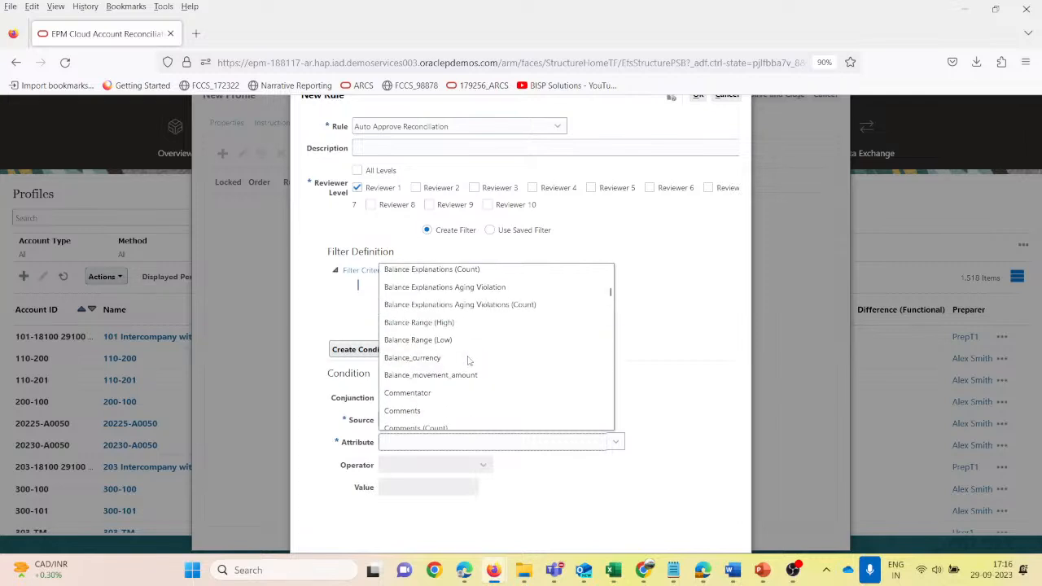
pyautogui.scroll(4, 469, 360)
pyautogui.scroll(-5, 469, 360)
pyautogui.scroll(2, 468, 360)
pyautogui.scroll(-2, 456, 368)
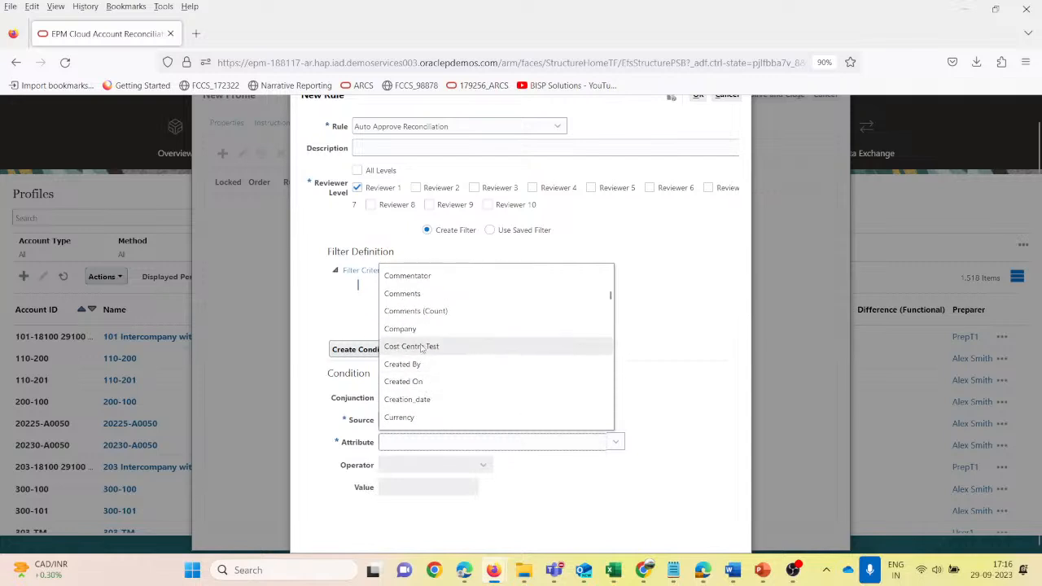
pyautogui.click(419, 296)
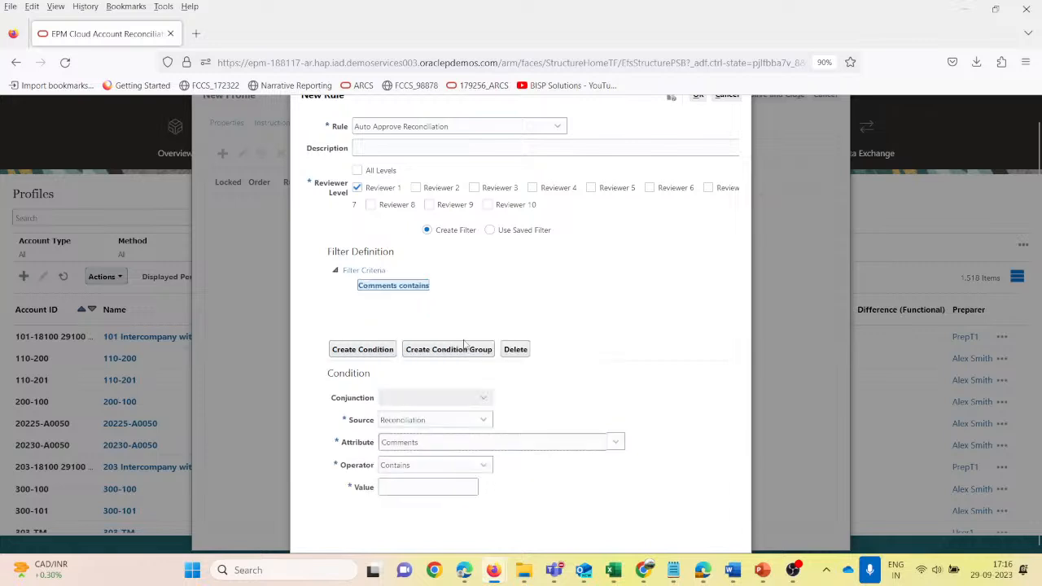
# - Try Commentator as the condition's attribute, and set it back to Comments
pyautogui.click(427, 446)
pyautogui.scroll(1, 437, 326)
pyautogui.scroll(-3, 435, 337)
pyautogui.click(434, 347)
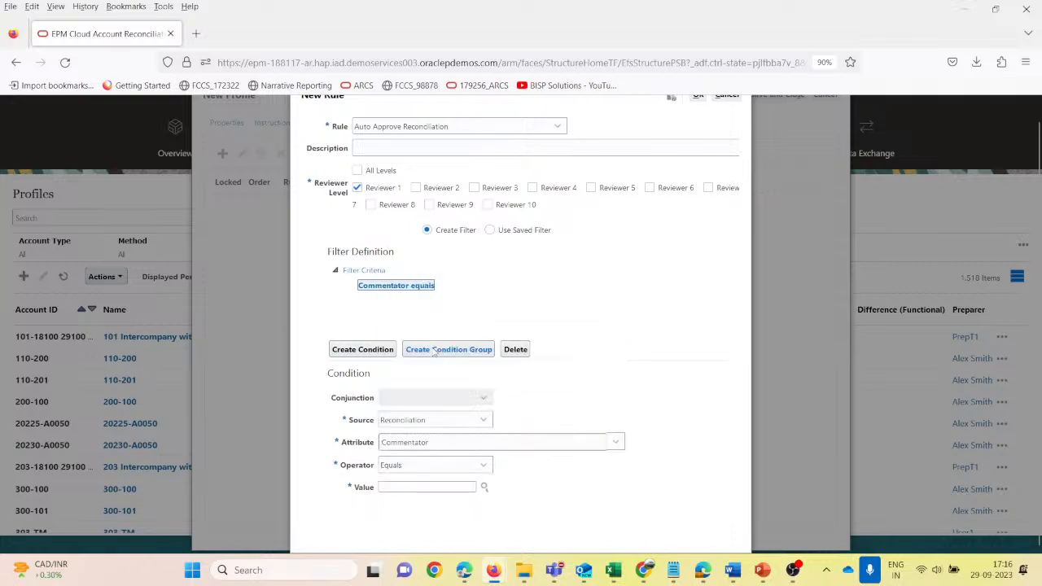
pyautogui.click(431, 444)
pyautogui.scroll(-5, 447, 392)
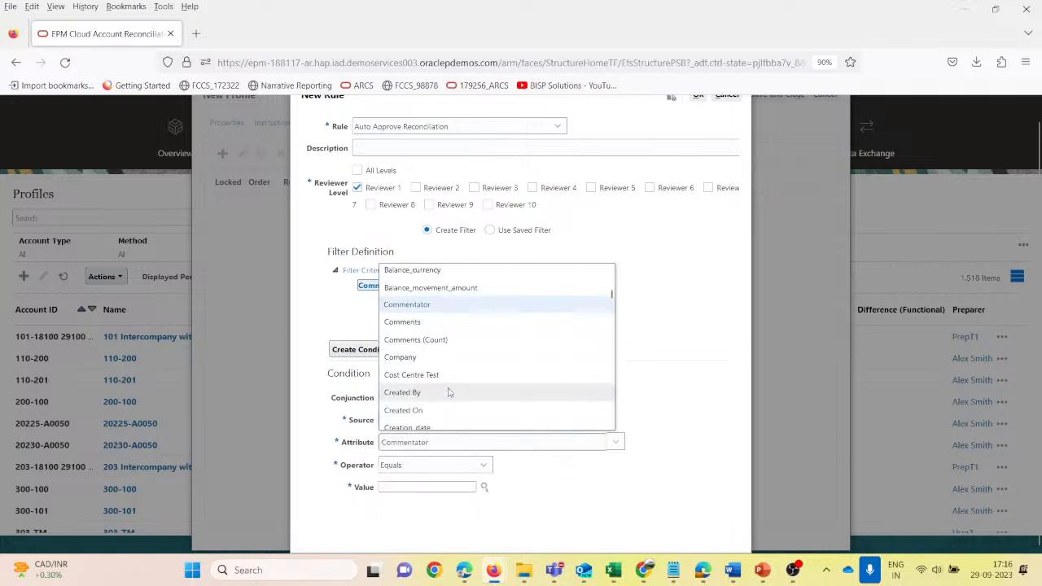
pyautogui.click(412, 322)
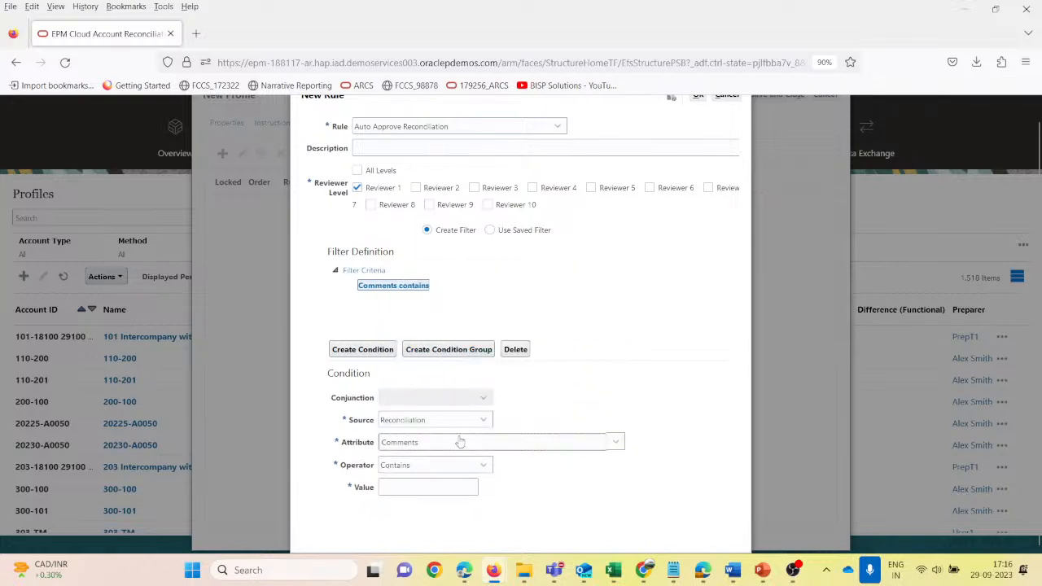
# - Set the Comments condition's operator to Is not blank, and save and close the profile with this auto-approve rule
pyautogui.click(421, 464)
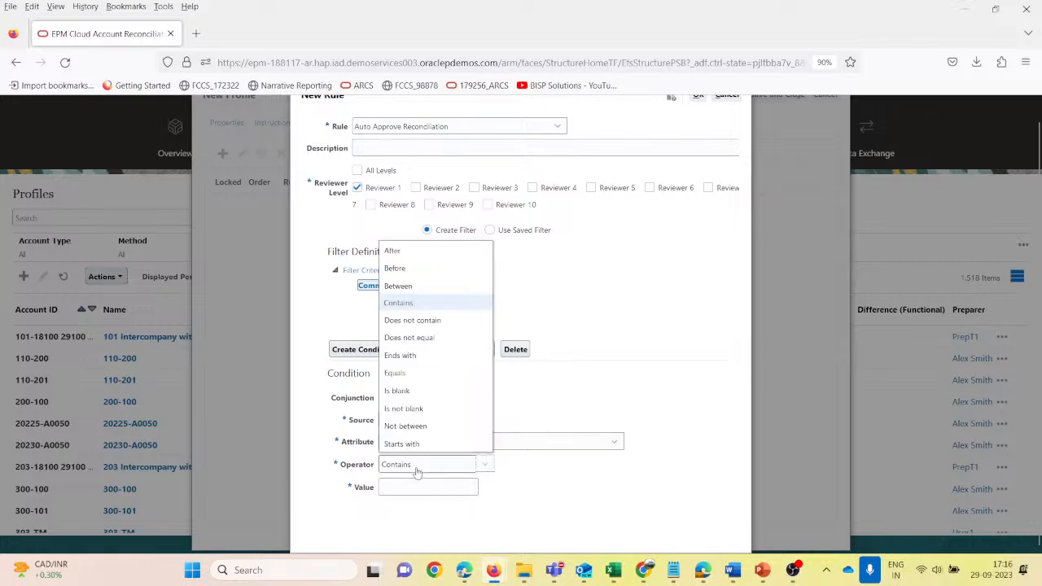
pyautogui.click(422, 409)
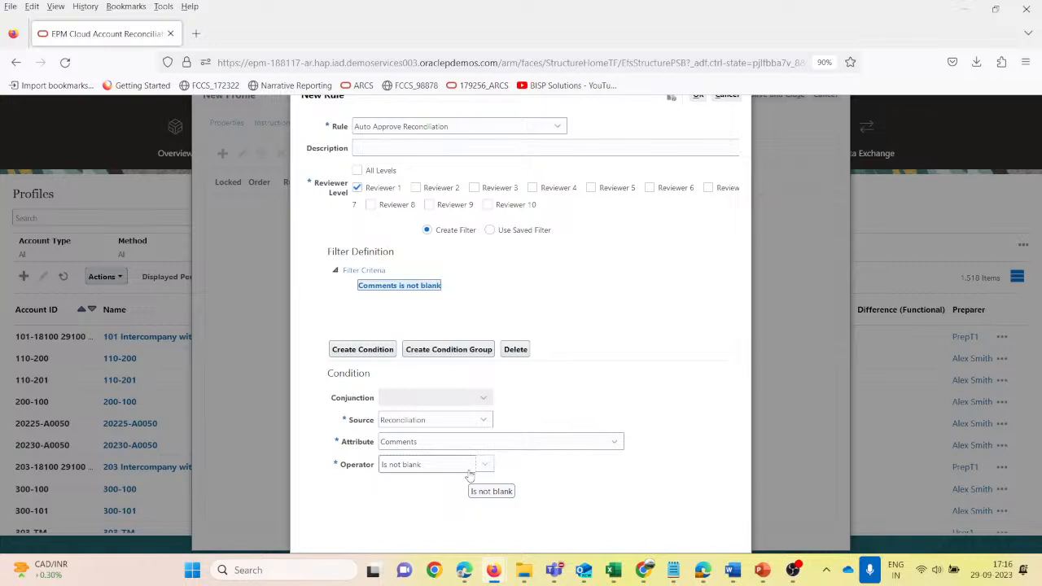
pyautogui.scroll(1, 469, 475)
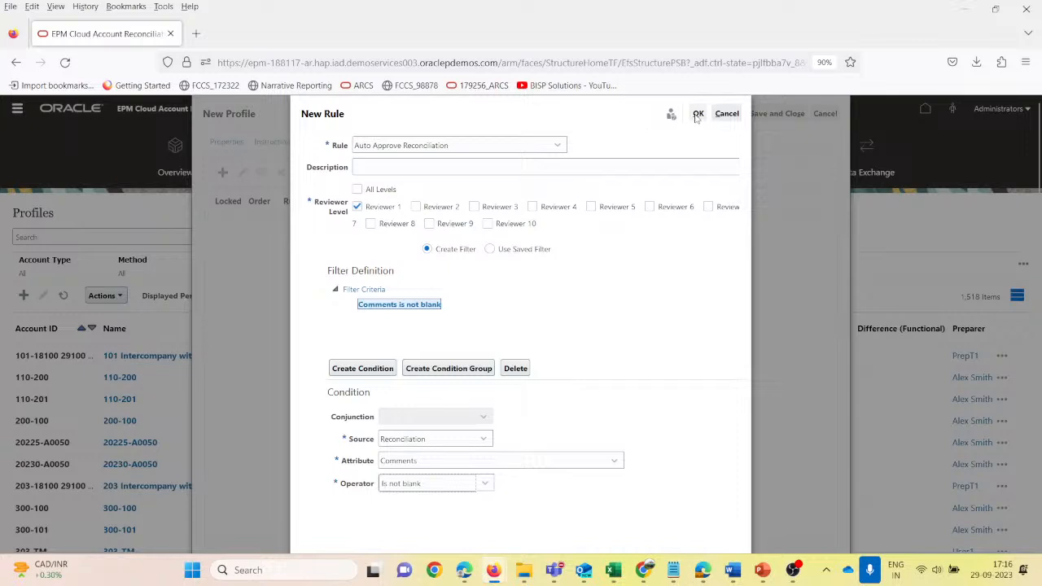
pyautogui.click(697, 114)
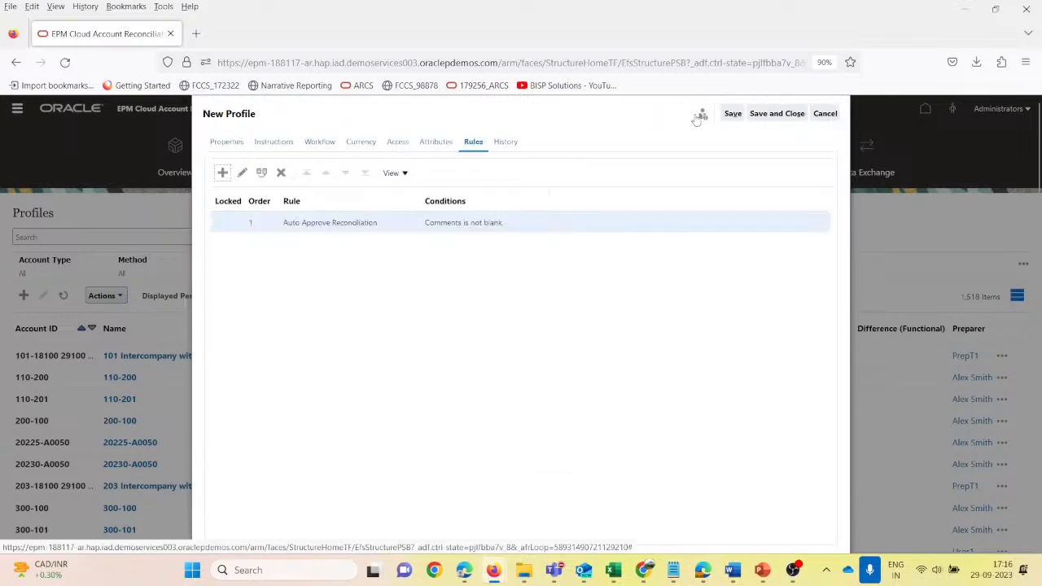
pyautogui.click(773, 118)
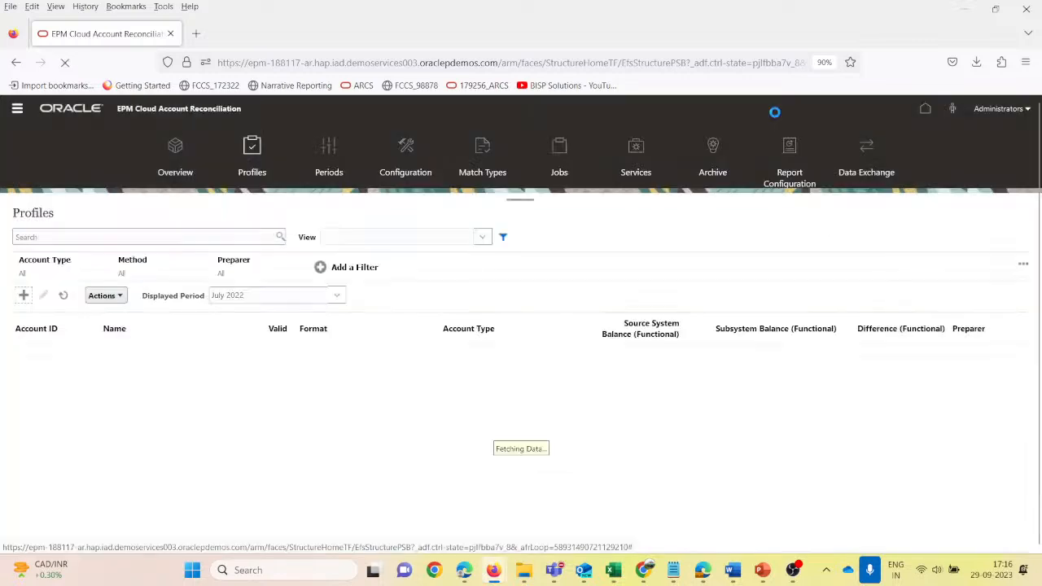
# - Search the profiles for 100-1004 and select the Notes Receivables Test profile
pyautogui.click(52, 239)
pyautogui.write('100-400')
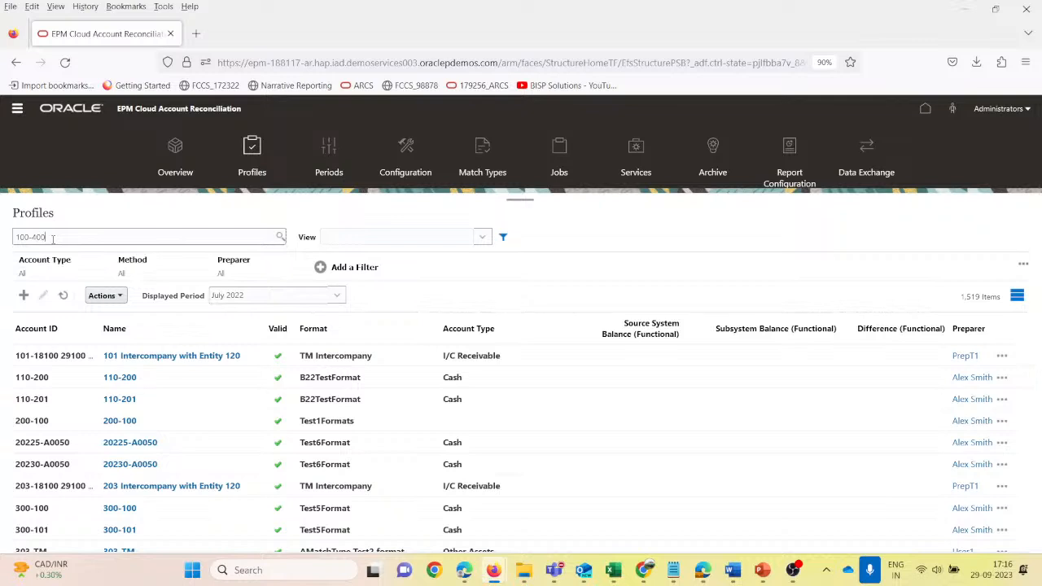
pyautogui.press('BackSpace')
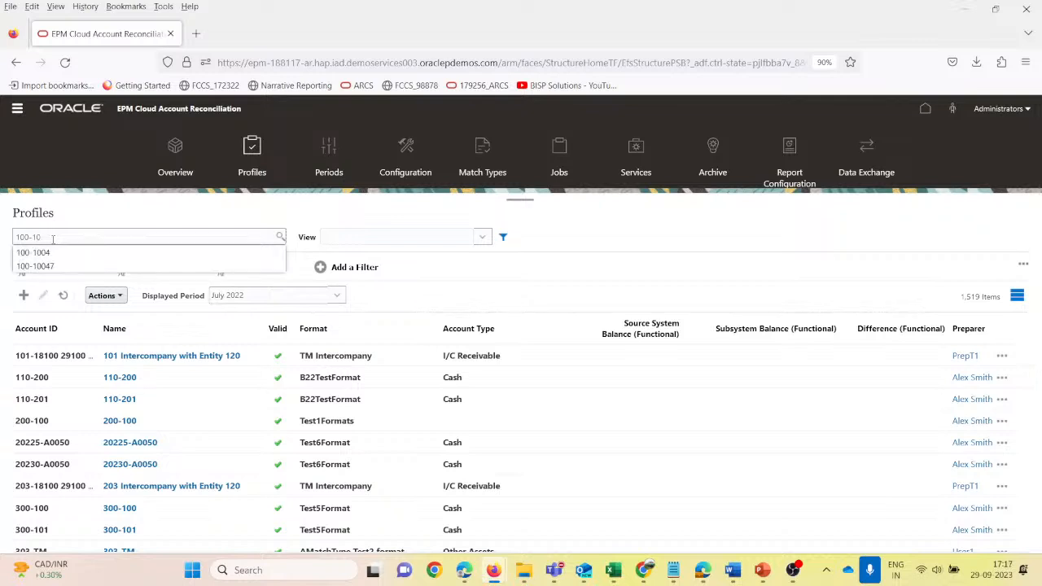
pyautogui.write('10')
pyautogui.press('Down')
pyautogui.press('Return')
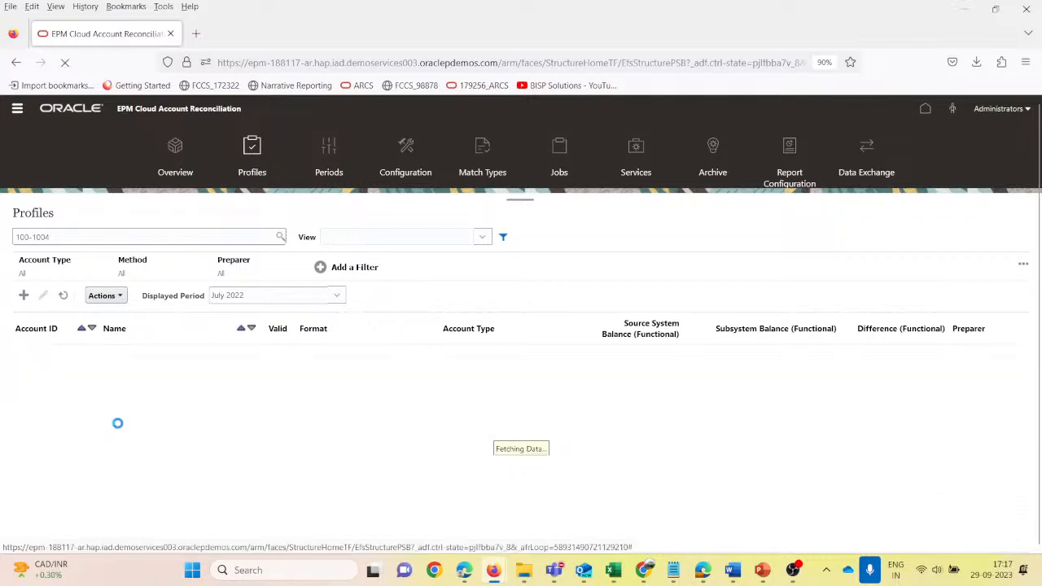
pyautogui.scroll(-1, 114, 417)
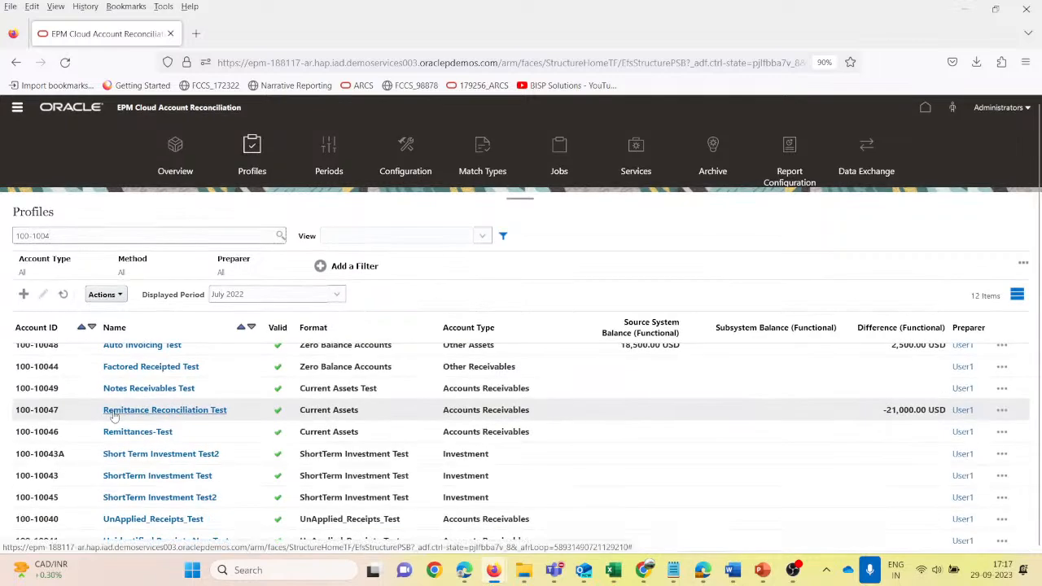
pyautogui.scroll(2, 73, 432)
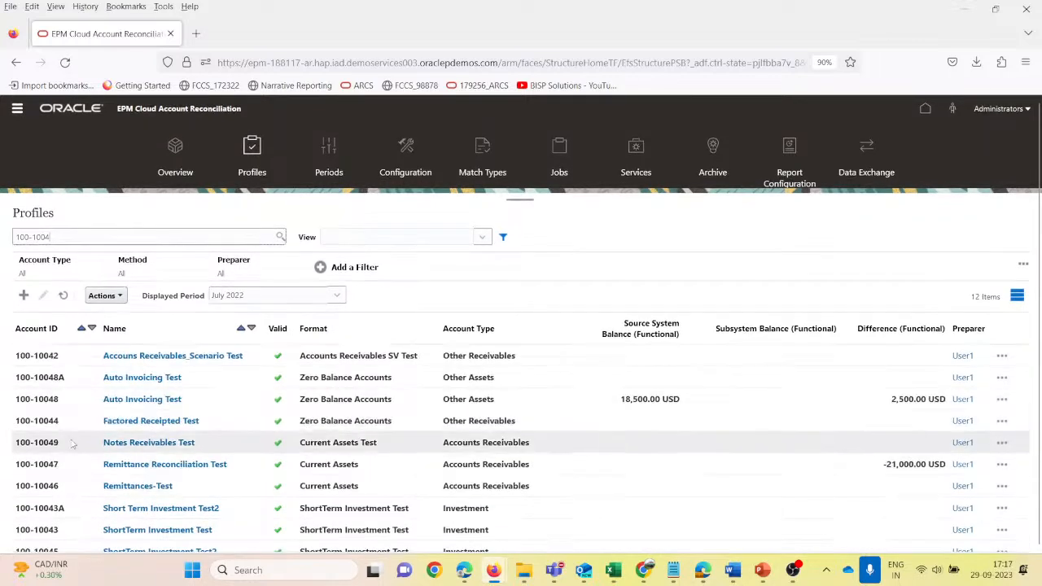
pyautogui.click(216, 448)
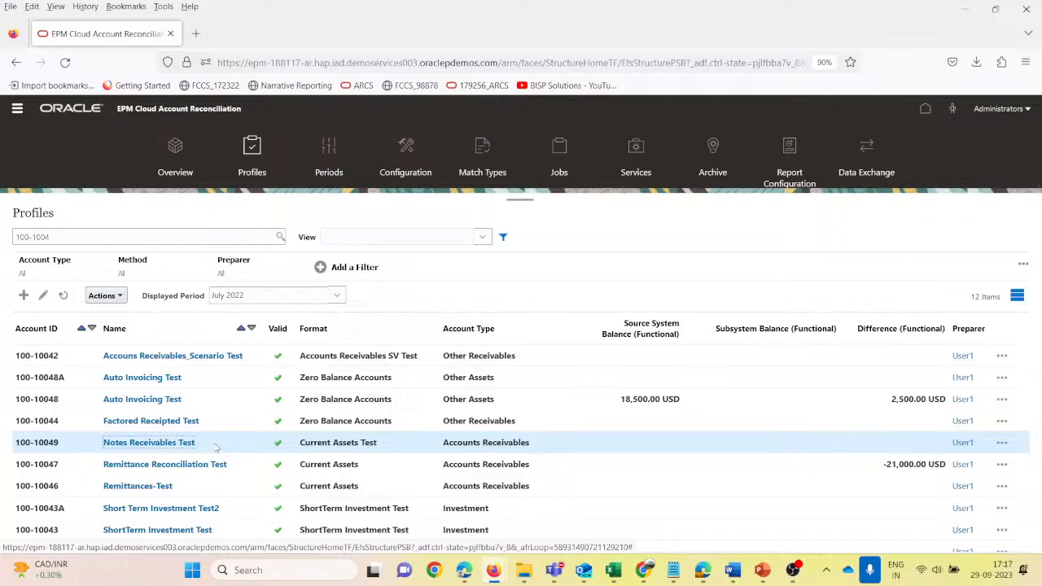
# - Switch to the ShortTerm_Debt_Bal_Explanation workbook in Excel, save it and check the sum of its Amount values
pyautogui.moveTo(606, 576)
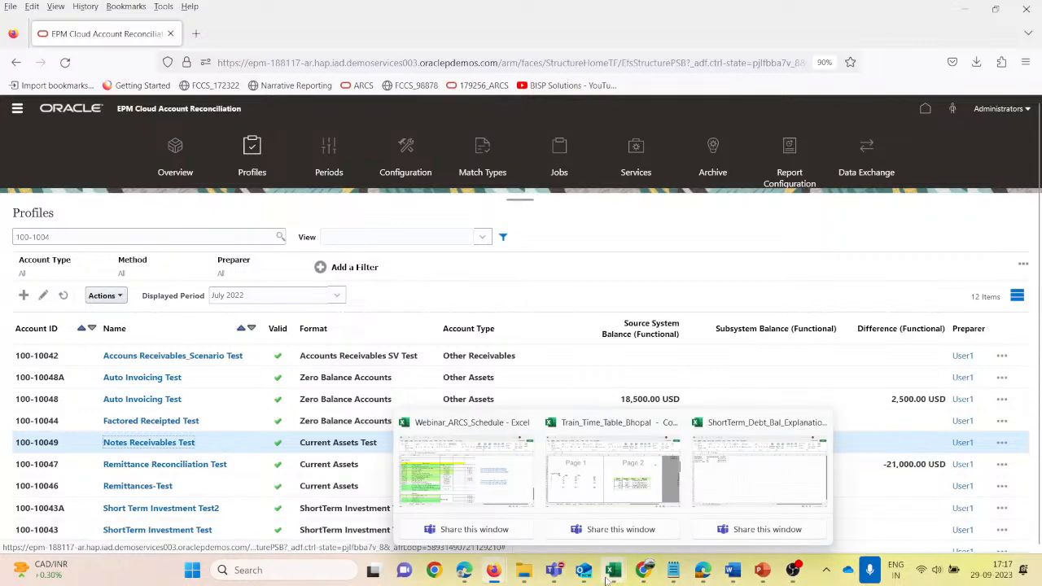
pyautogui.click(698, 489)
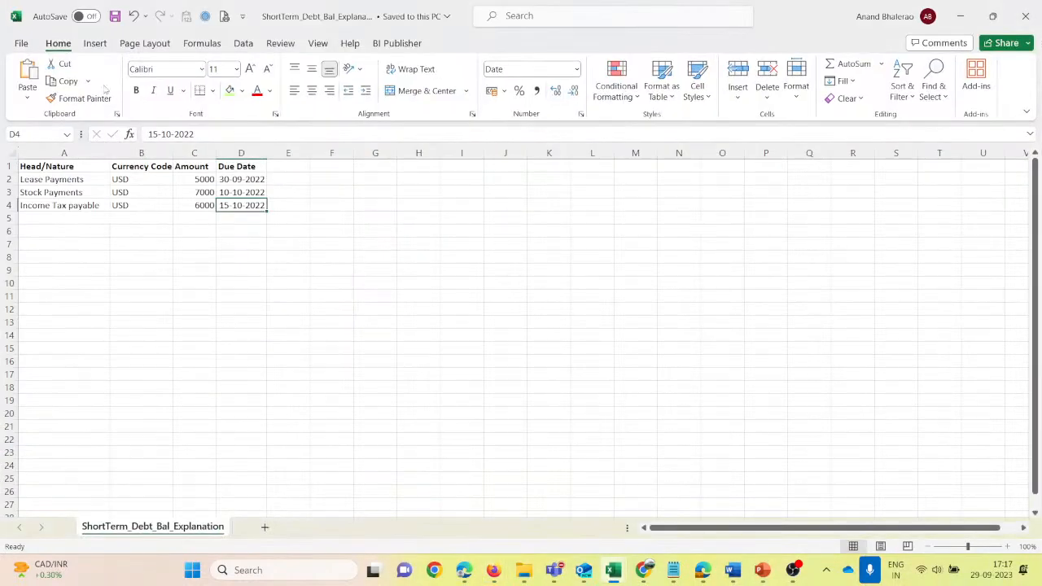
pyautogui.click(115, 17)
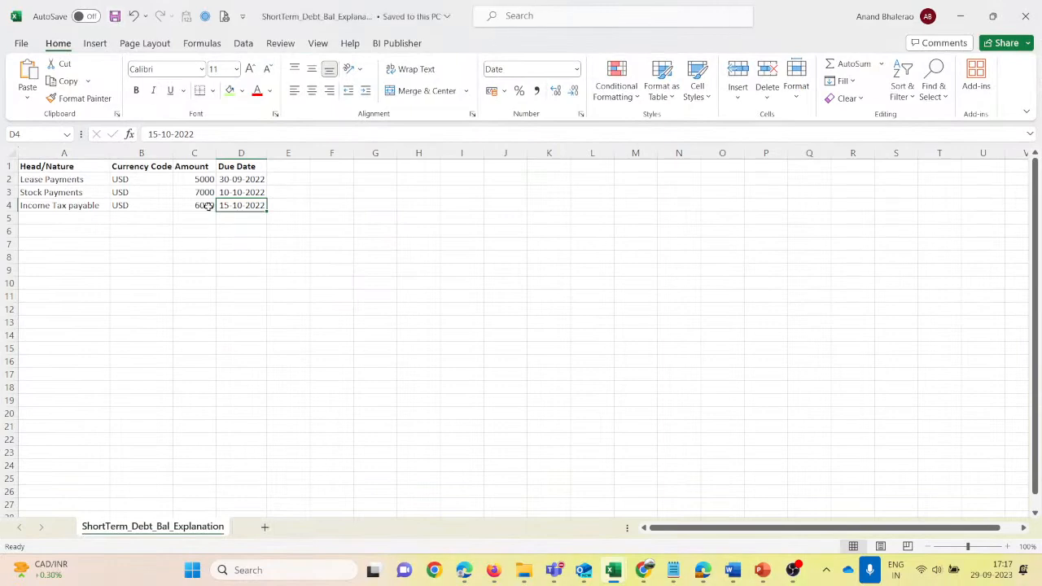
pyautogui.moveTo(195, 178); pyautogui.dragTo(191, 203)
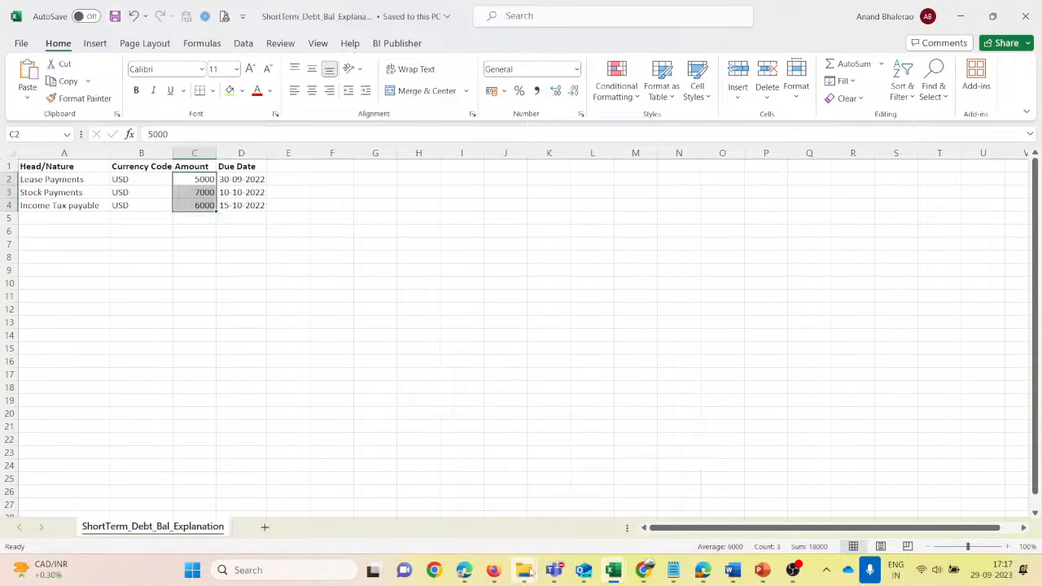
# - Switch to the Webinar folder in File Explorer and duplicate the 100-10048_Source_AutoInvoice file
pyautogui.moveTo(530, 572)
pyautogui.click(380, 492)
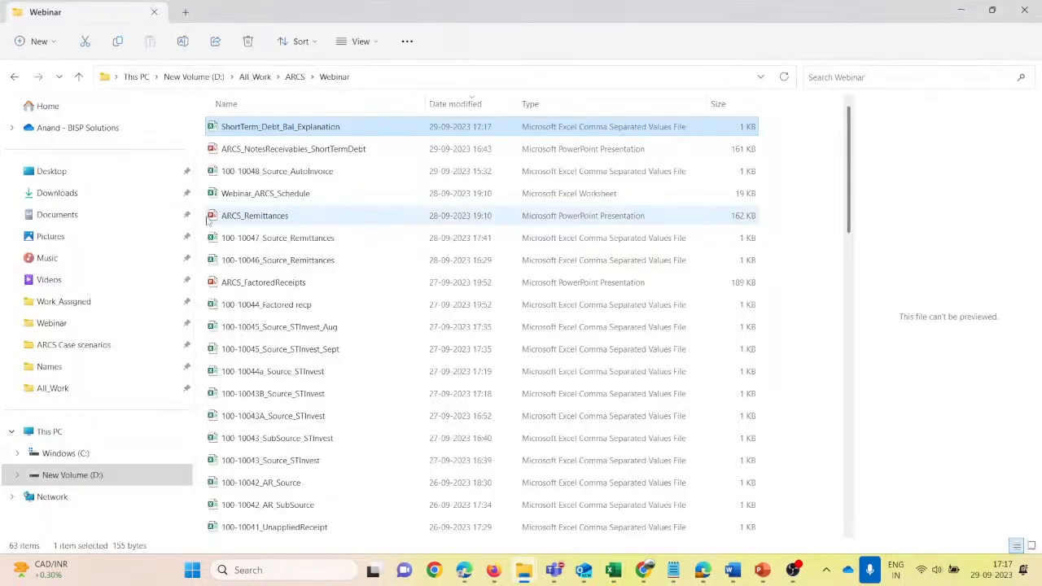
pyautogui.click(246, 172)
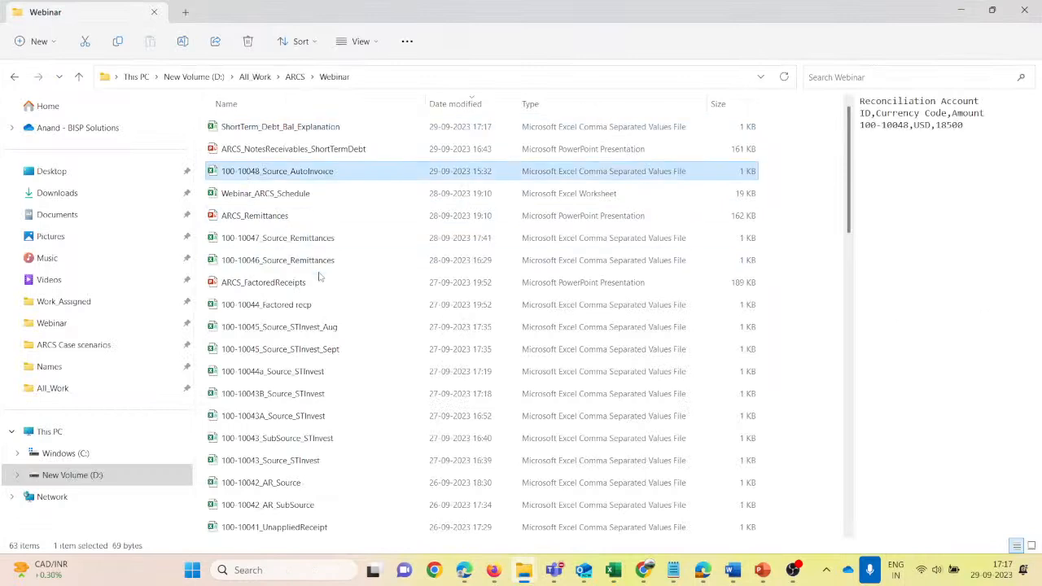
pyautogui.hotkey('ctrl', 'v')
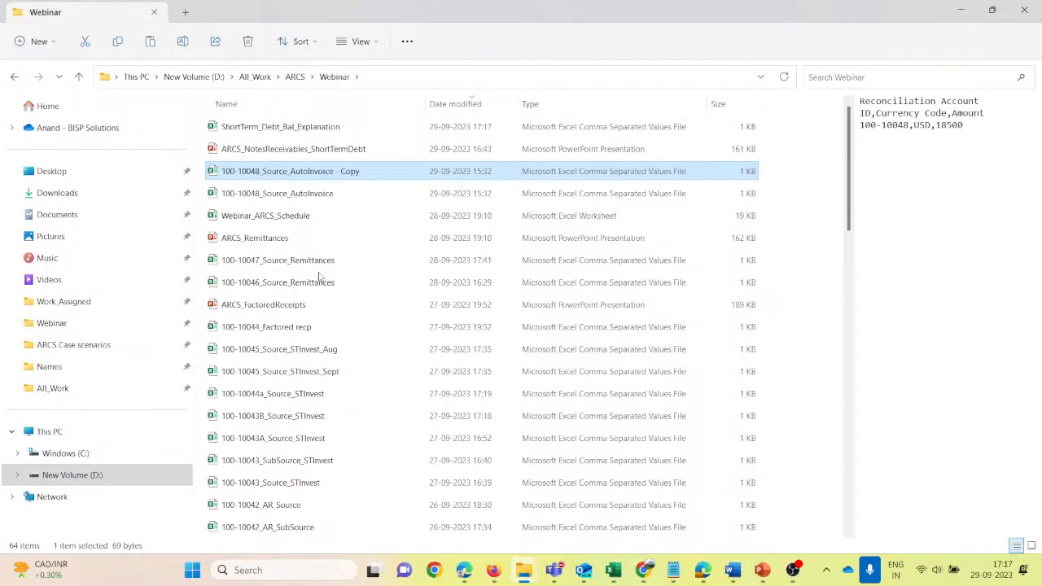
# - Rename the copied source file as 100-10049_Source_NotesReceiv
pyautogui.press('F2')
pyautogui.press('End')
pyautogui.press('BackSpace')
pyautogui.press('BackSpace')
pyautogui.press('BackSpace')
pyautogui.press('BackSpace')
pyautogui.press('BackSpace')
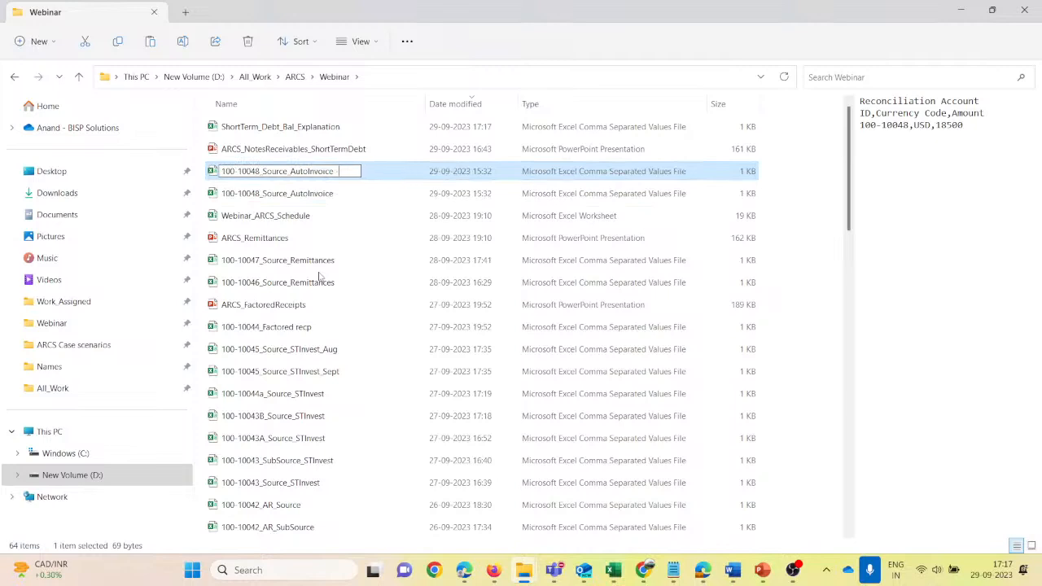
pyautogui.press('BackSpace')
pyautogui.press('BackSpace')
pyautogui.press('BackSpace')
pyautogui.press('BackSpace')
pyautogui.press('BackSpace')
pyautogui.press('BackSpace')
pyautogui.press('BackSpace')
pyautogui.press('BackSpace')
pyautogui.press('BackSpace')
pyautogui.press('BackSpace')
pyautogui.press('BackSpace')
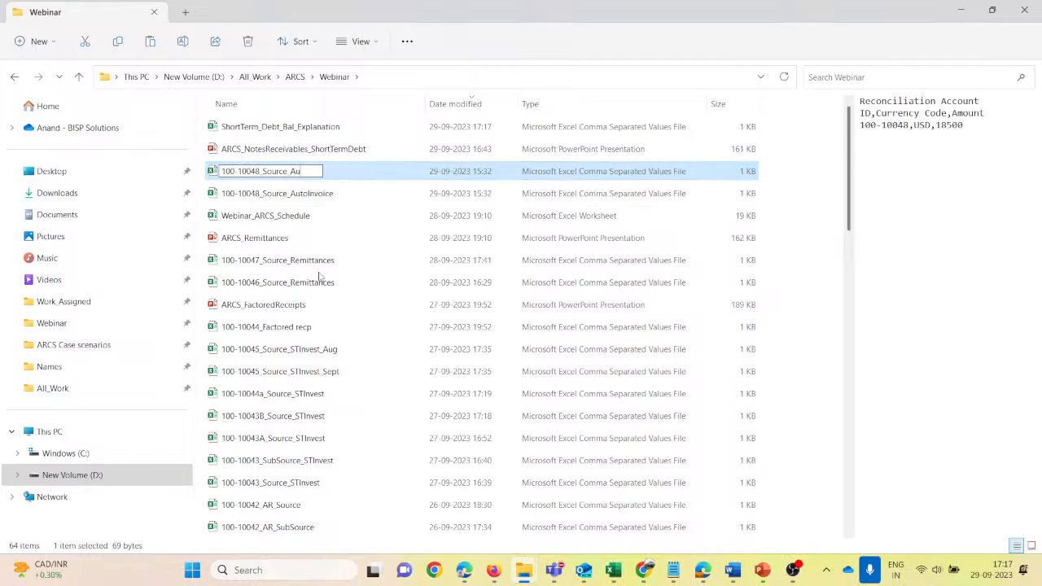
pyautogui.write('NotesReceiv')
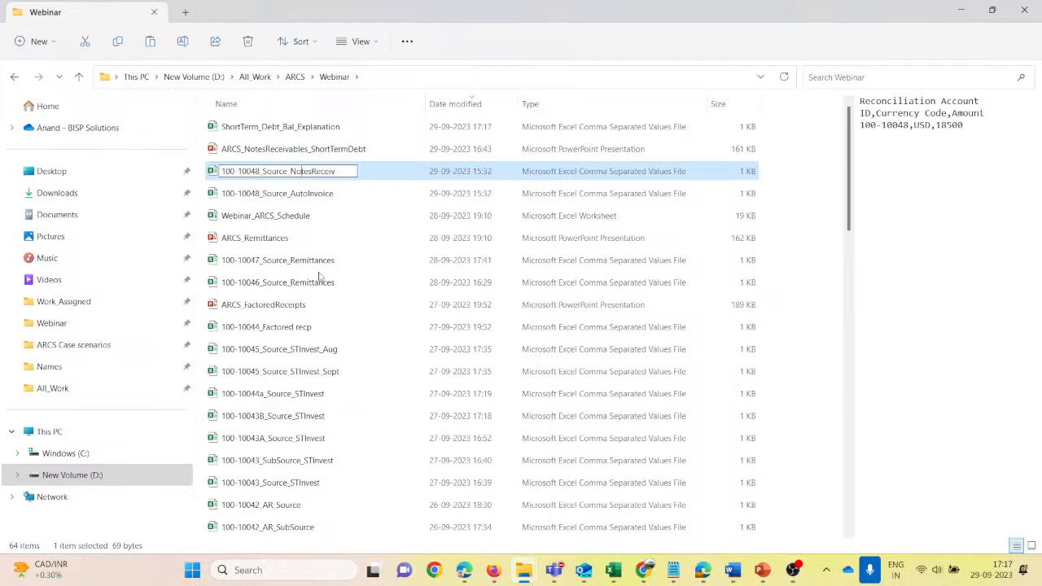
pyautogui.press('BackSpace')
pyautogui.write('9')
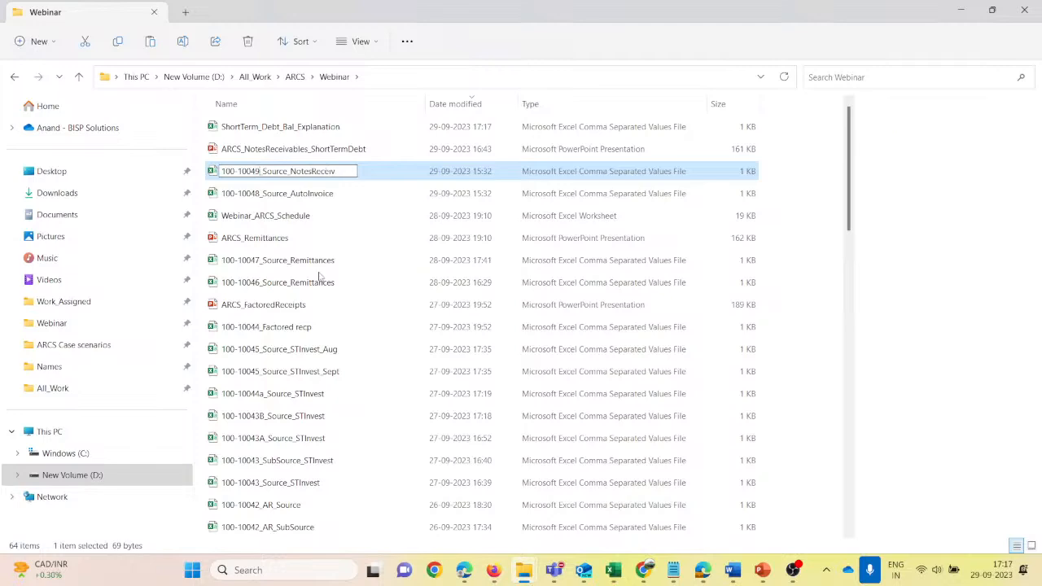
pyautogui.press('Return')
# - Open 100-10049_Source_NotesReceiv in Excel, set its account ID to 100-10049 and its amount to 18000, and save it
pyautogui.hotkey('alt', 'Tab')
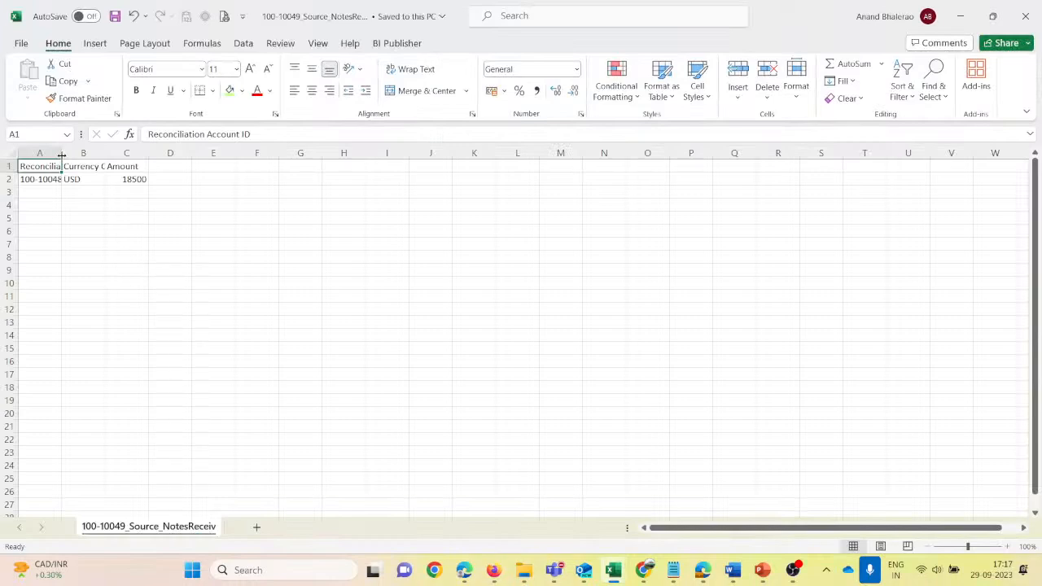
pyautogui.moveTo(61, 155); pyautogui.dragTo(80, 155)
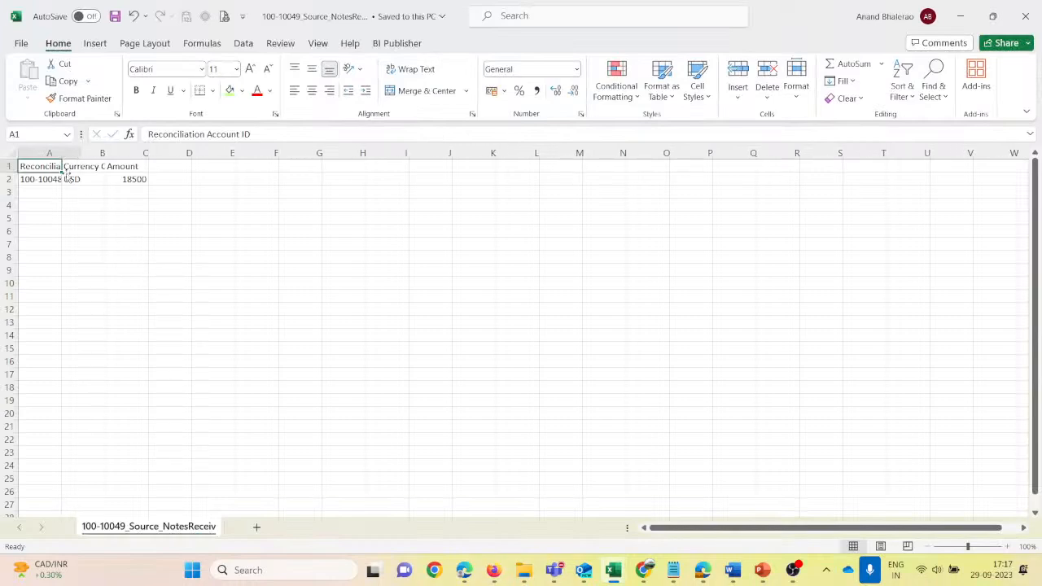
pyautogui.click(49, 179)
pyautogui.doubleClick(64, 179)
pyautogui.press('BackSpace')
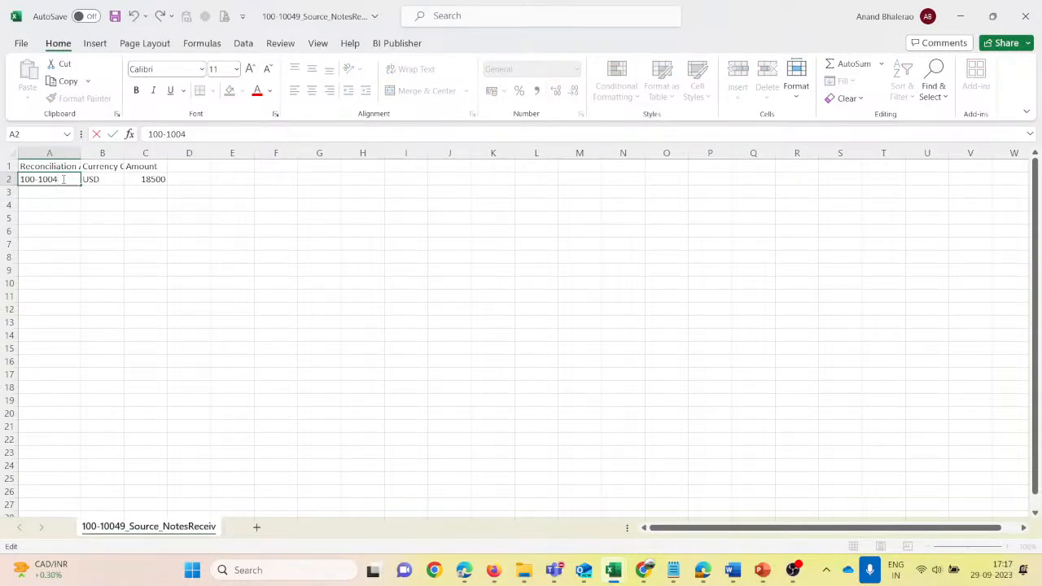
pyautogui.press('Tab')
pyautogui.press('Tab')
pyautogui.write('18000')
pyautogui.hotkey('ctrl', 'Return')
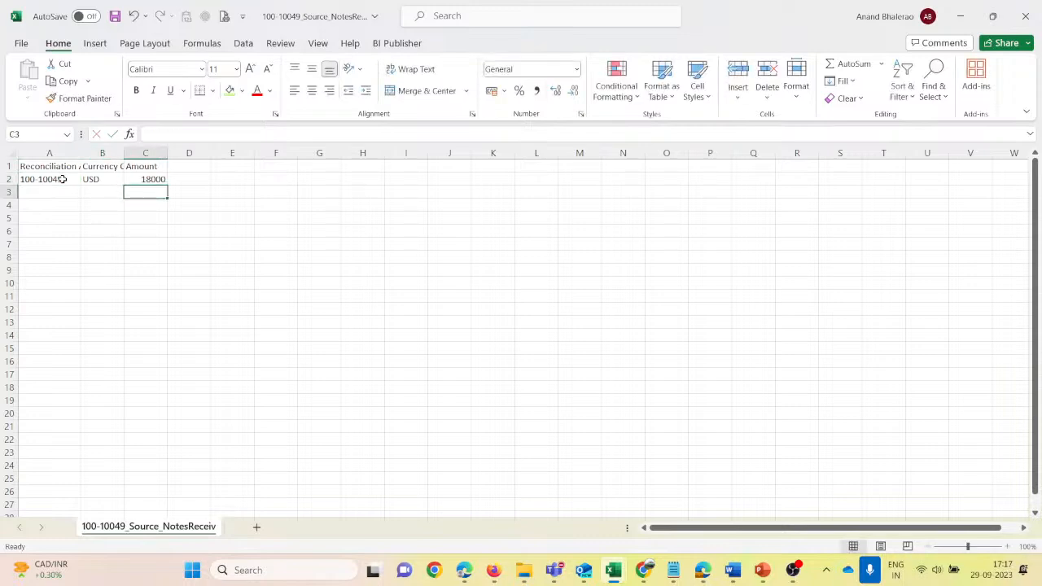
pyautogui.hotkey('ctrl', 's')
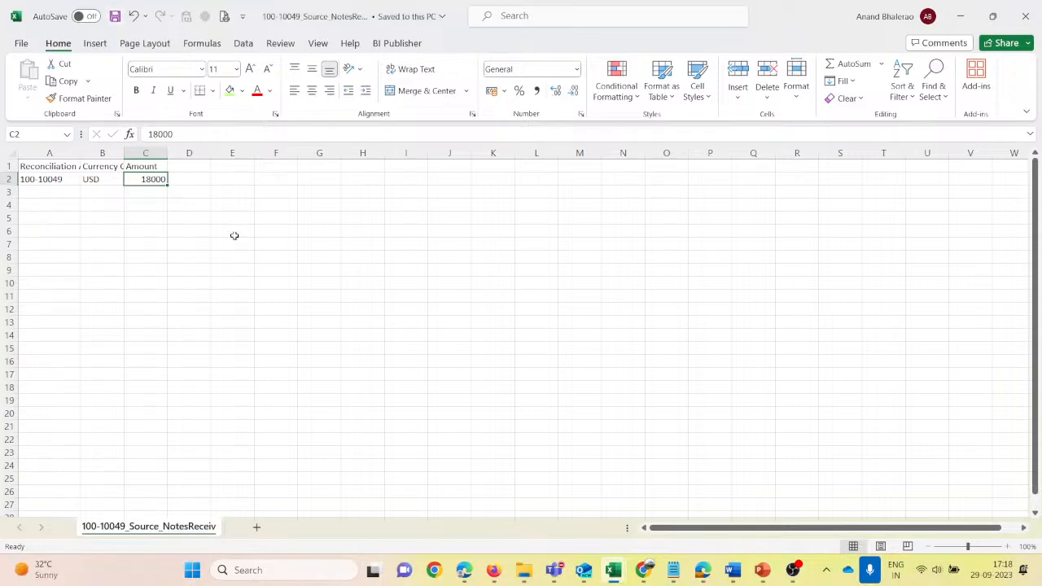
pyautogui.click(224, 311)
pyautogui.click(141, 179)
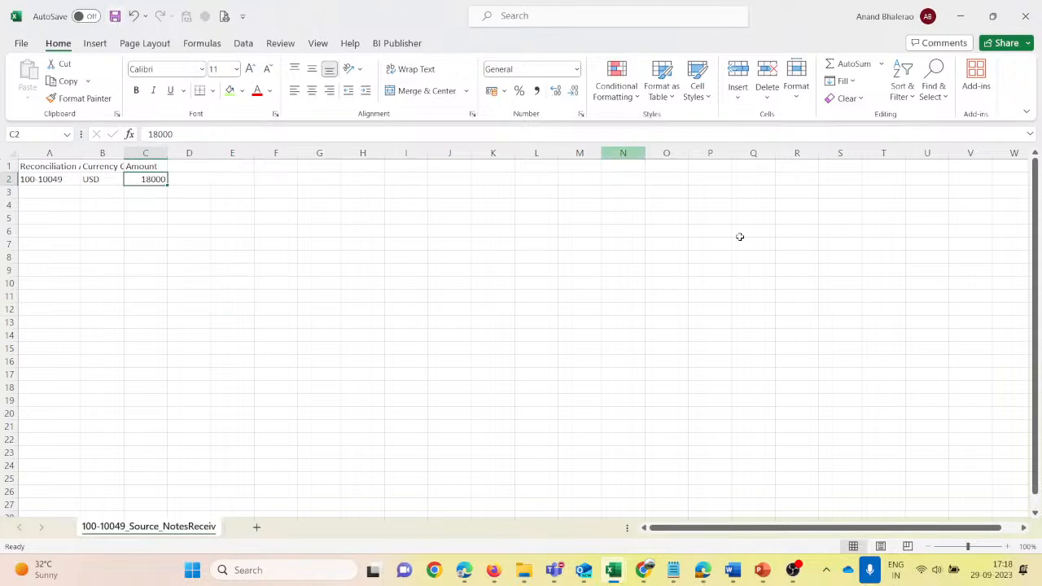
# - Switch to Account Reconciliation in Firefox and view the Periods list and the July 2022 Reconciliations list
pyautogui.moveTo(554, 570)
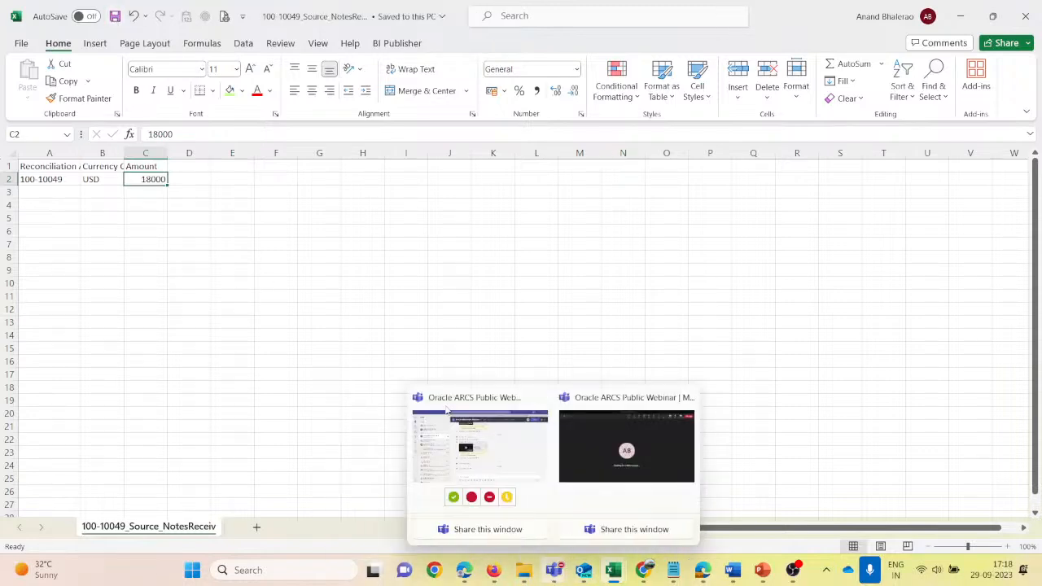
pyautogui.moveTo(494, 574)
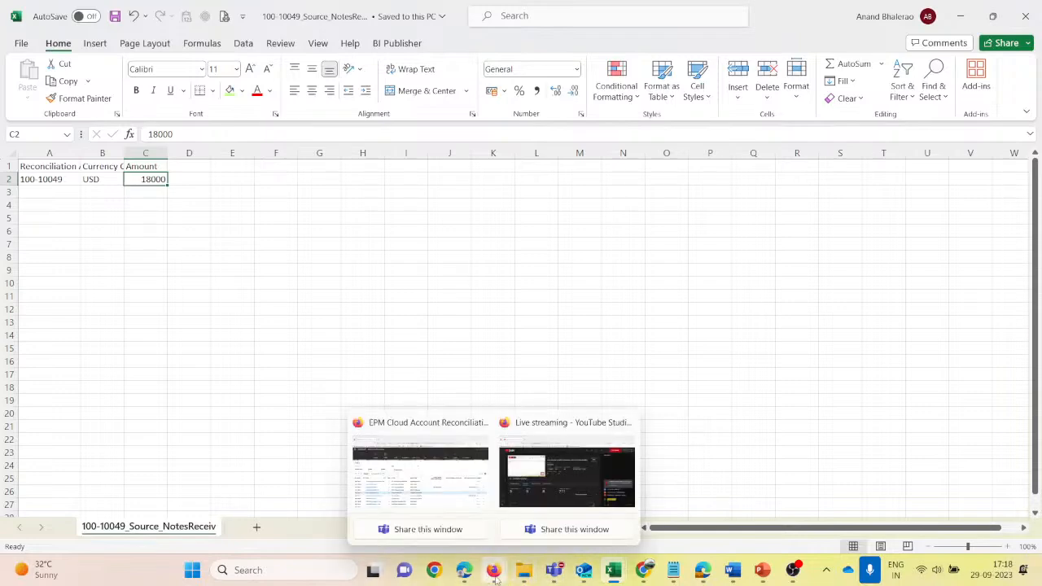
pyautogui.click(411, 479)
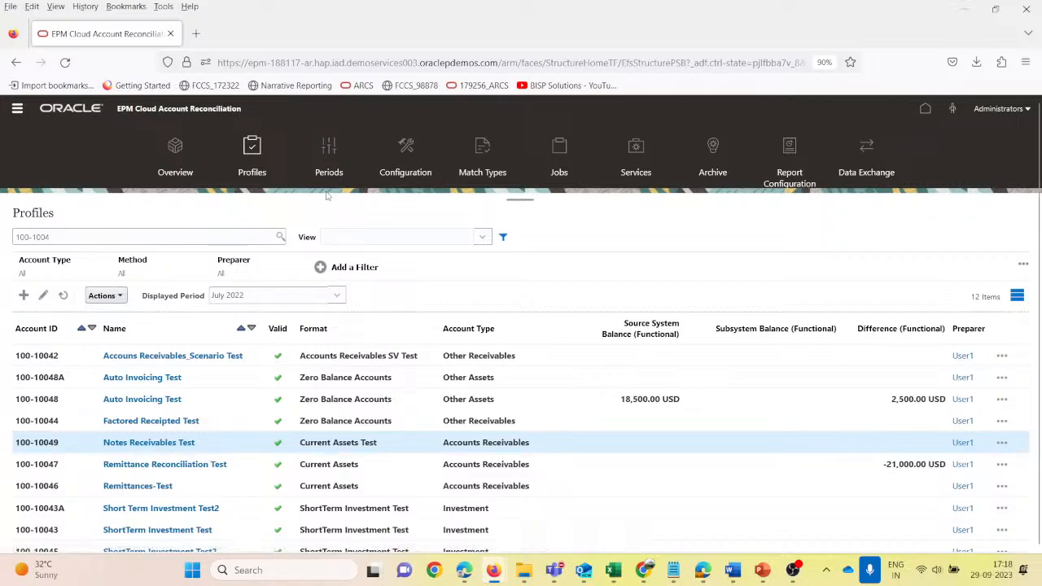
pyautogui.click(332, 158)
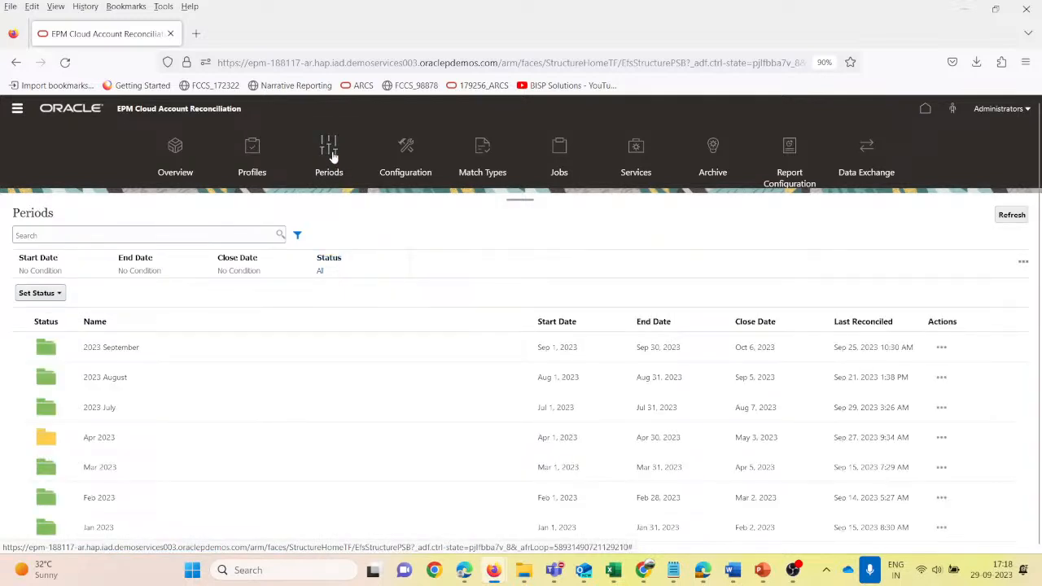
pyautogui.click(17, 109)
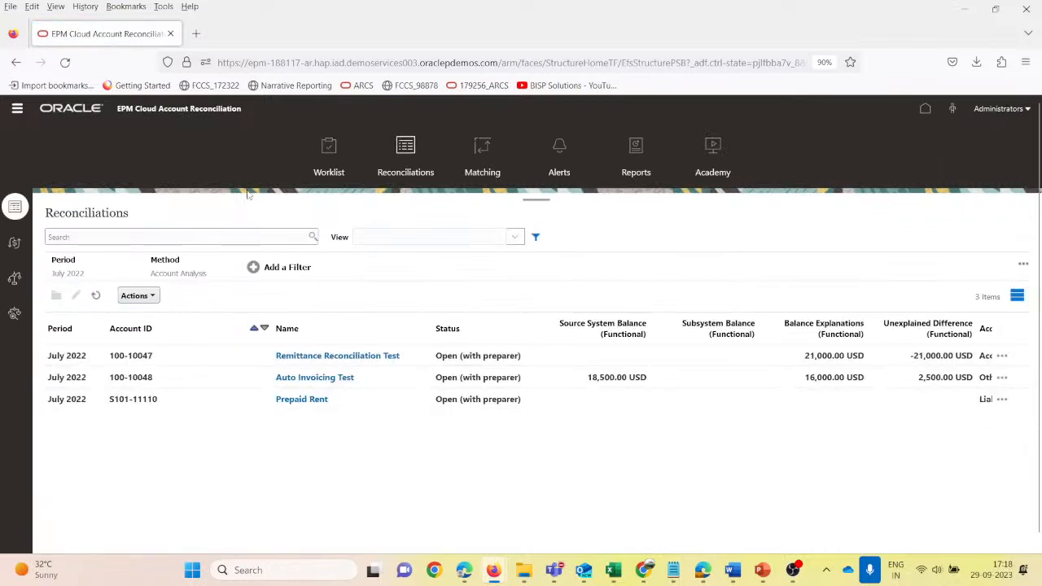
# - Open the Profiles list and search it for account ID 100-10049
pyautogui.click(17, 110)
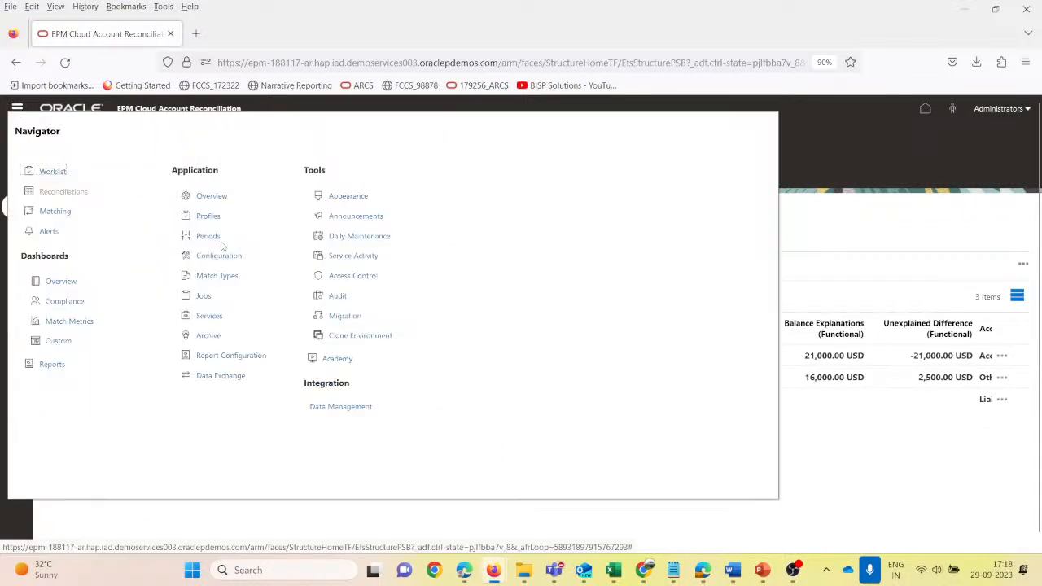
pyautogui.click(208, 215)
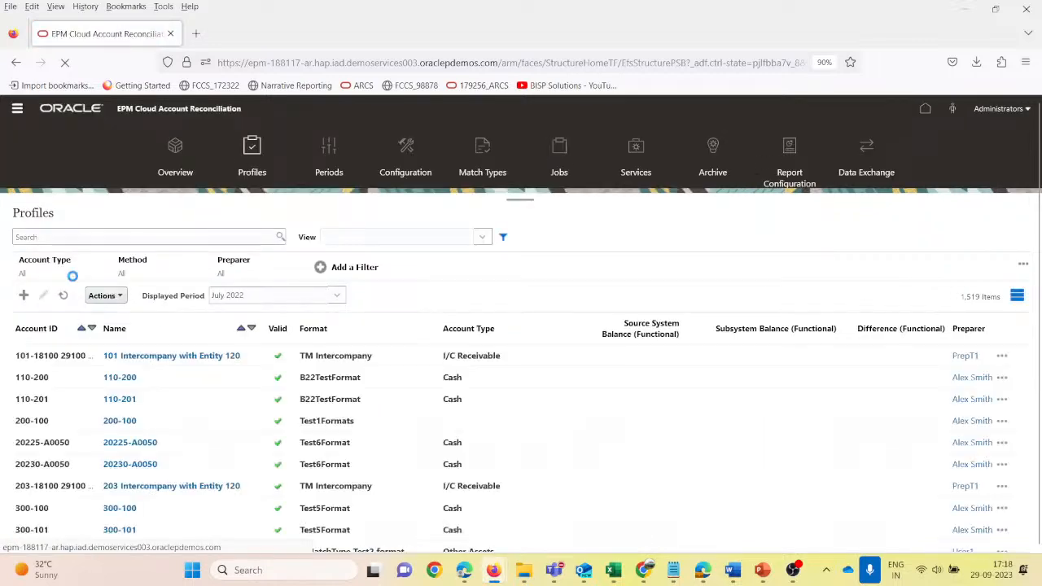
pyautogui.click(59, 236)
pyautogui.write('100')
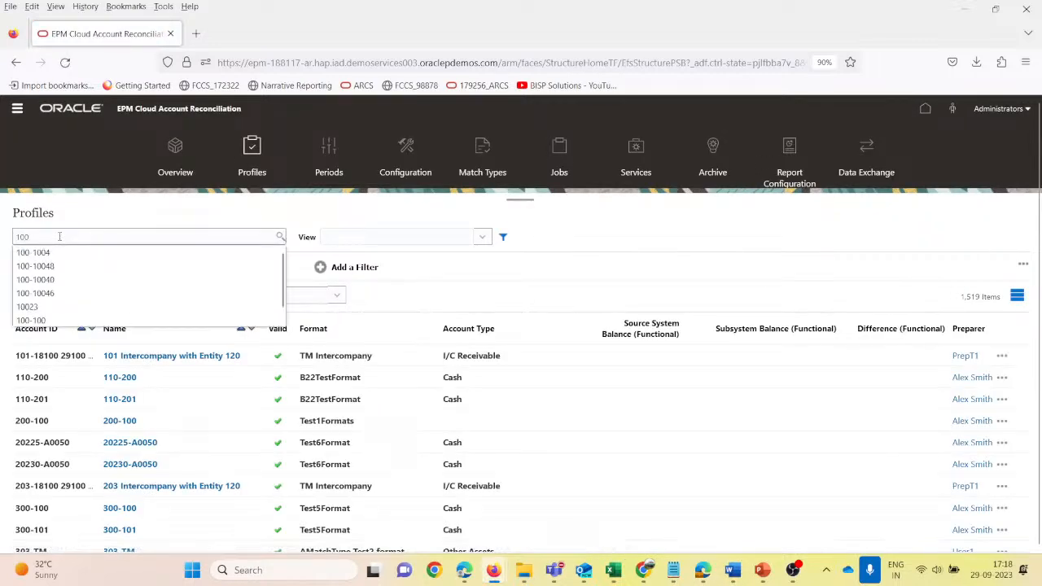
pyautogui.write('-10049')
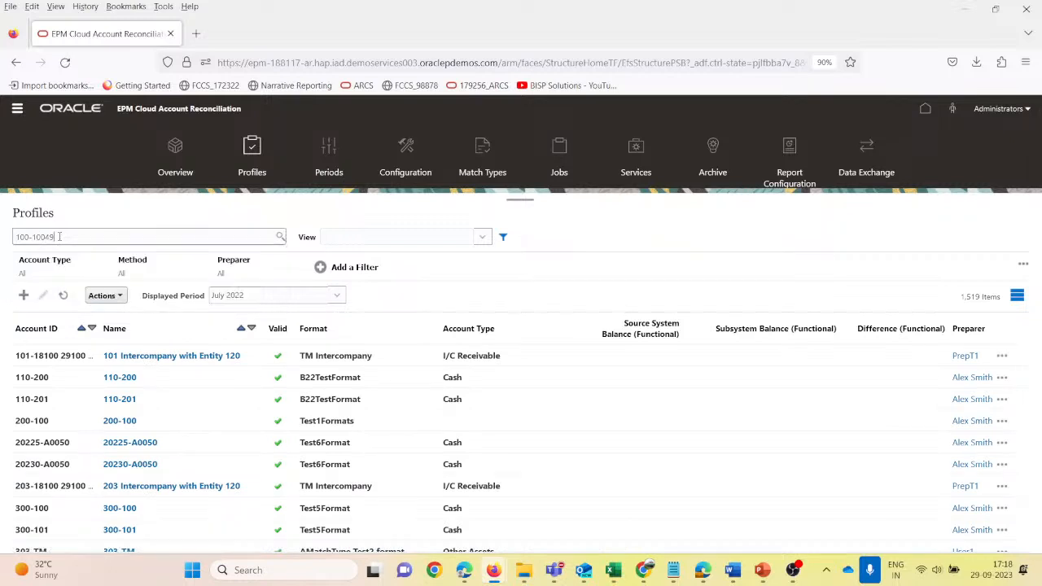
pyautogui.press('Return')
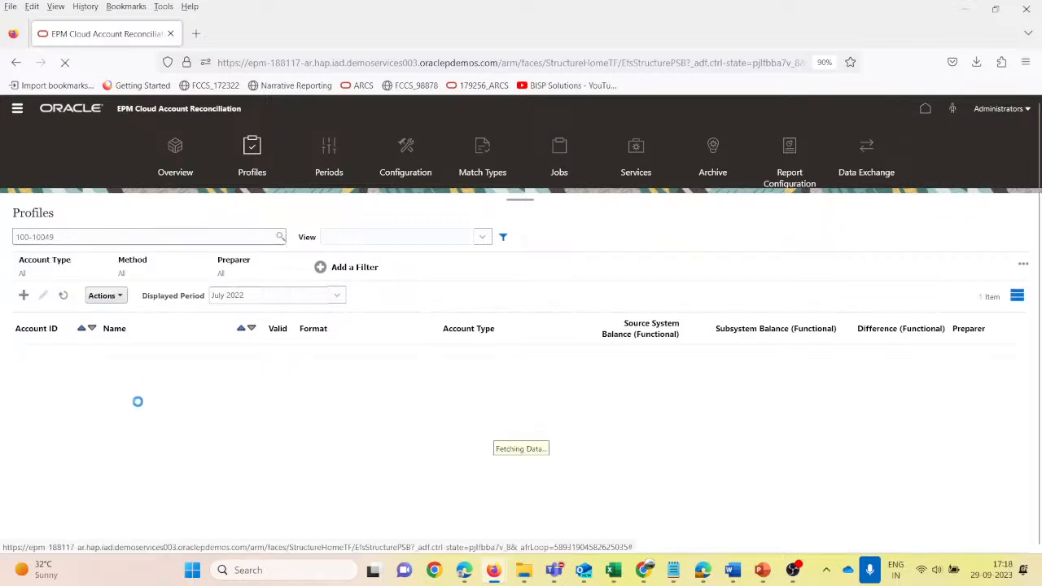
# - Create the July 2022 reconciliation from the selected Notes Receivables Test profile
pyautogui.click(216, 355)
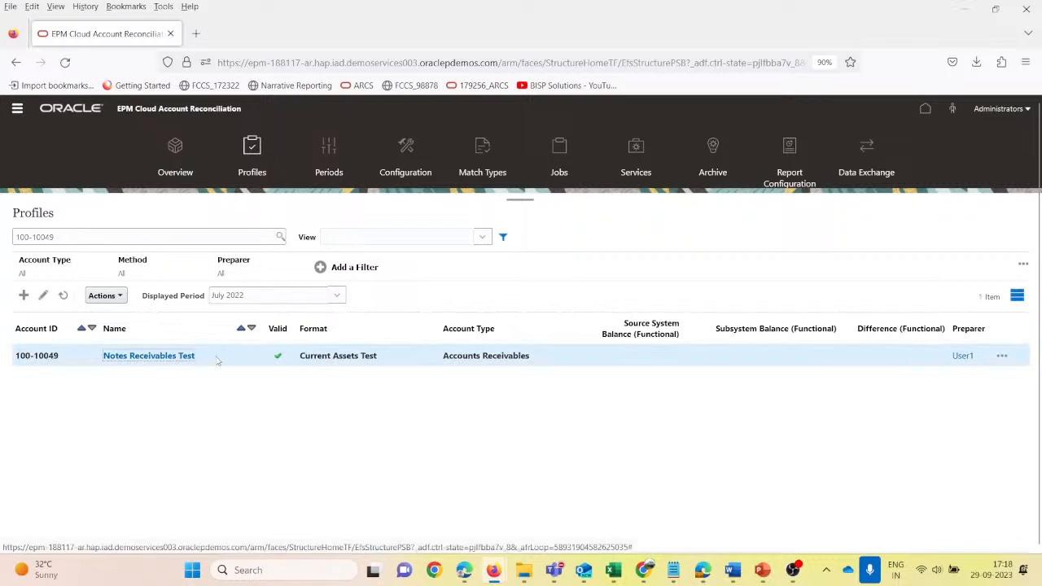
pyautogui.click(104, 296)
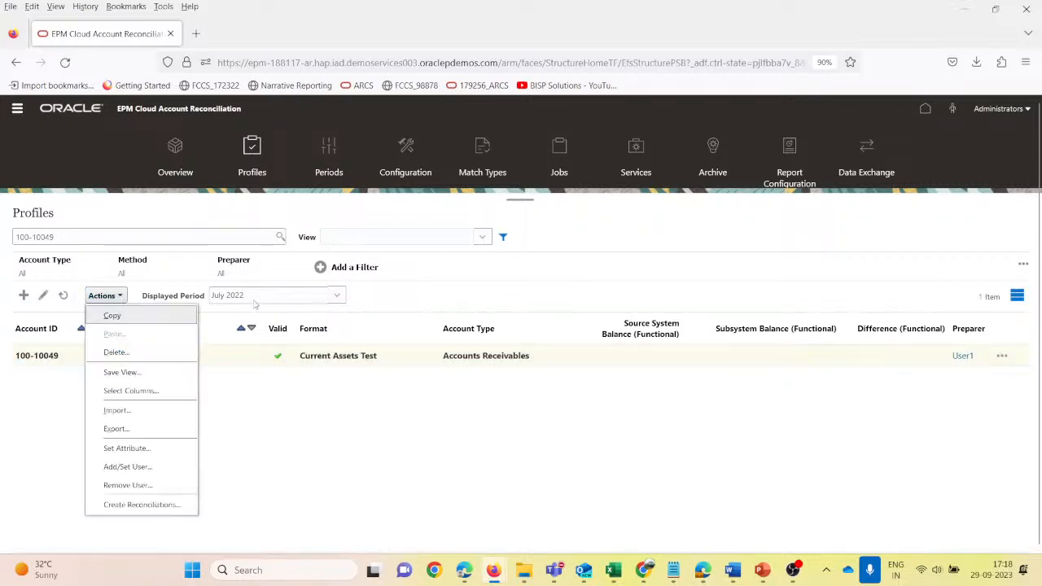
pyautogui.click(143, 505)
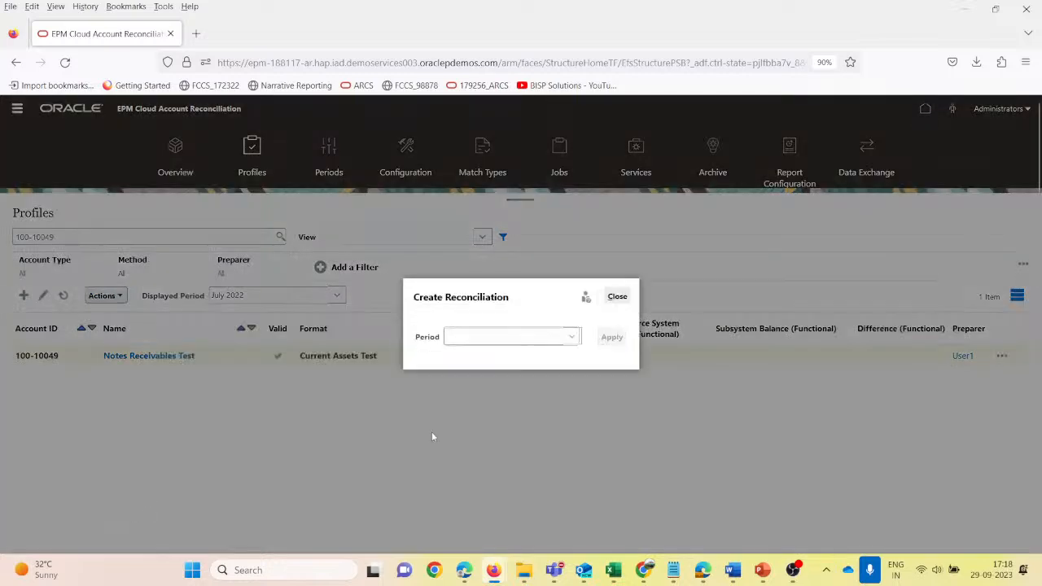
pyautogui.click(572, 337)
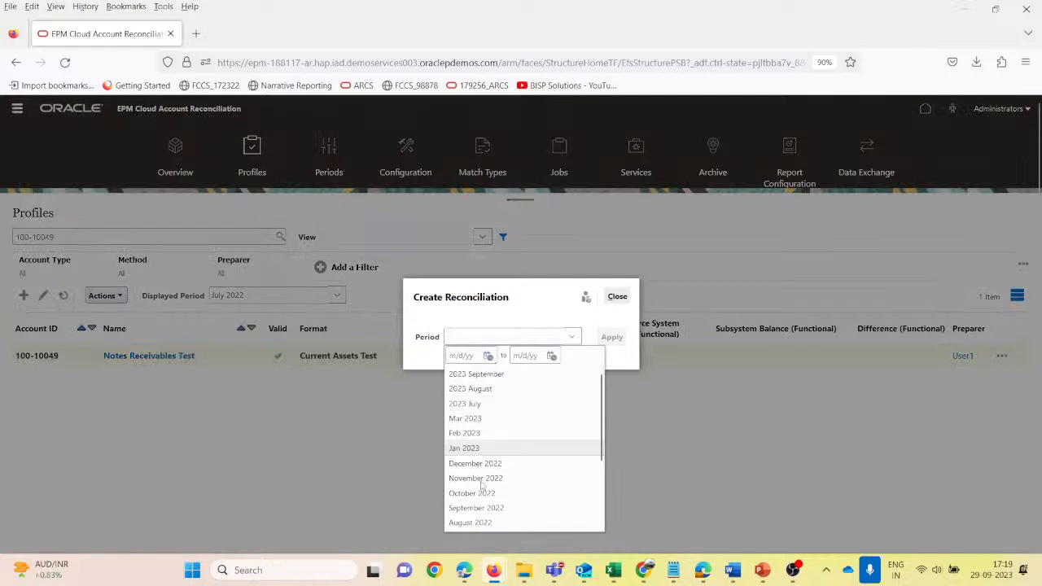
pyautogui.scroll(-2, 503, 435)
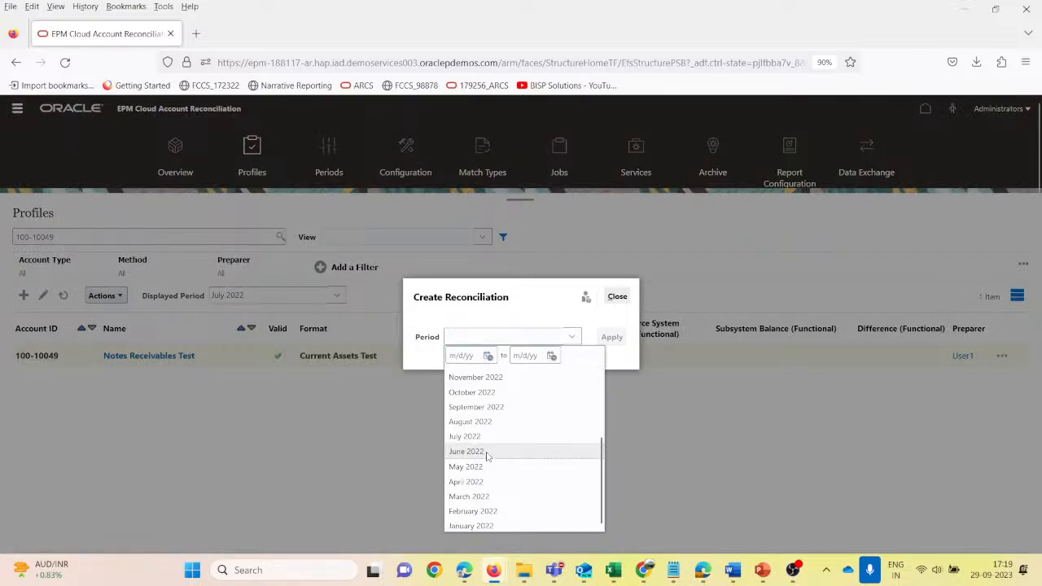
pyautogui.click(482, 437)
pyautogui.click(611, 338)
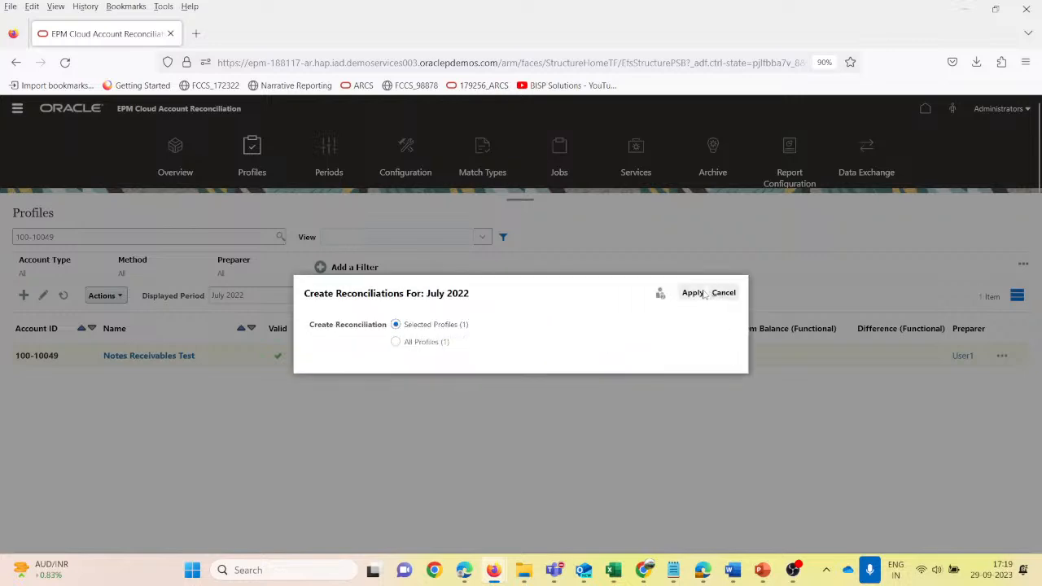
pyautogui.click(694, 293)
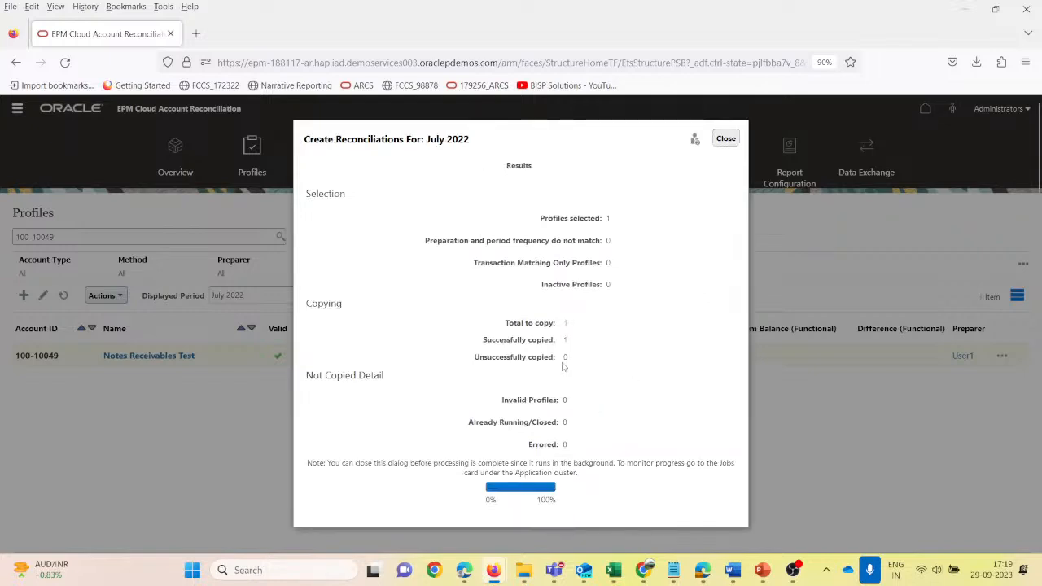
pyautogui.click(724, 139)
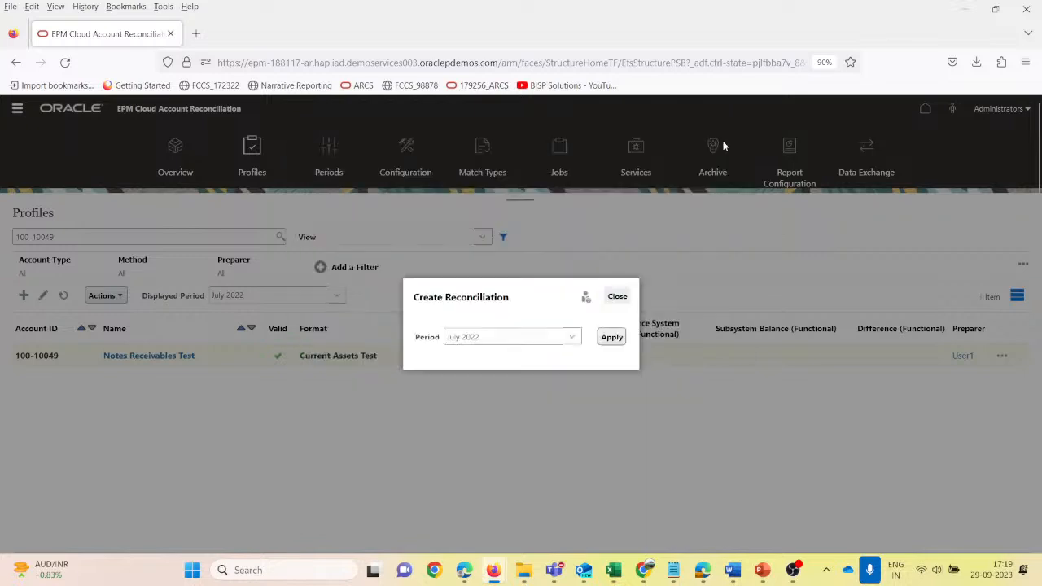
pyautogui.click(616, 297)
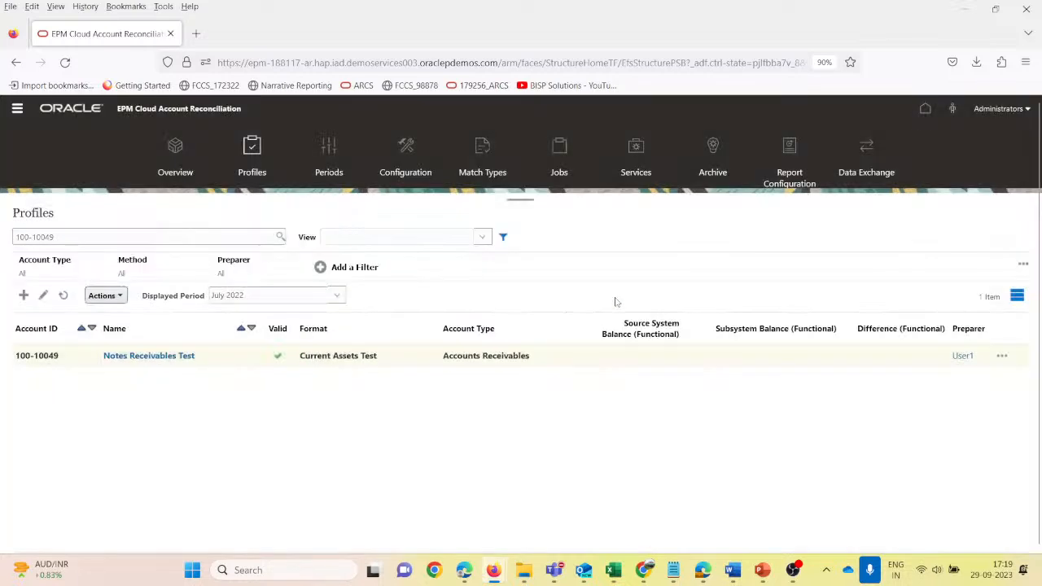
pyautogui.click(648, 359)
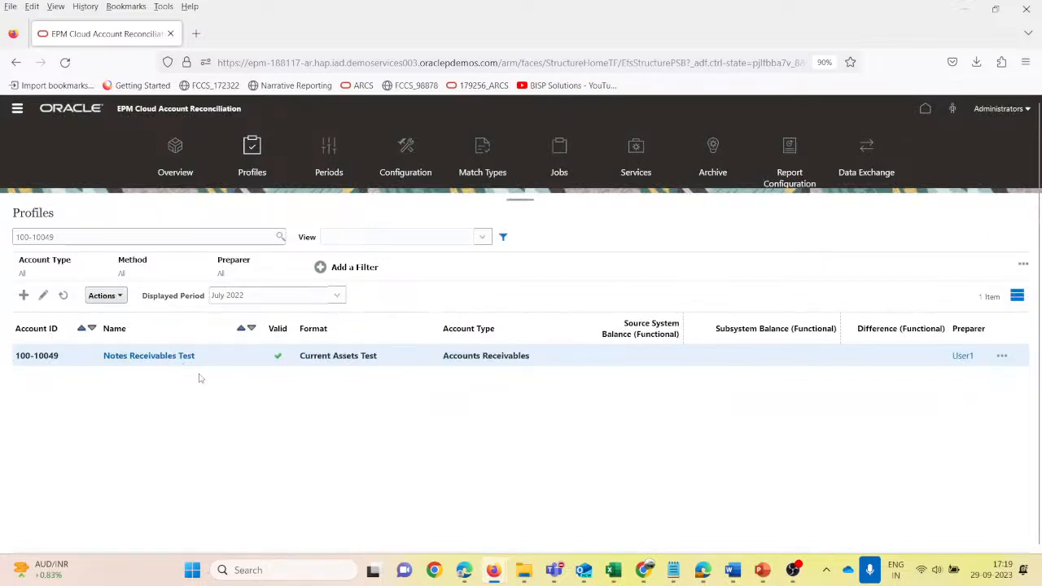
# - Go to the Reconciliations list and start a pre-mapped balances import with the file 100-10049_Source_NotesReceiv
pyautogui.click(18, 113)
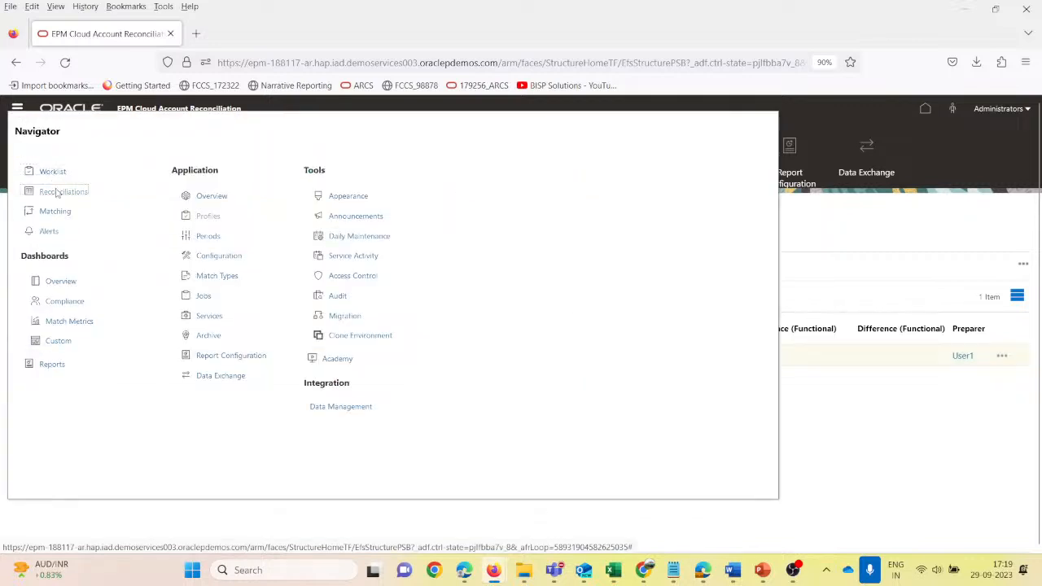
pyautogui.click(88, 322)
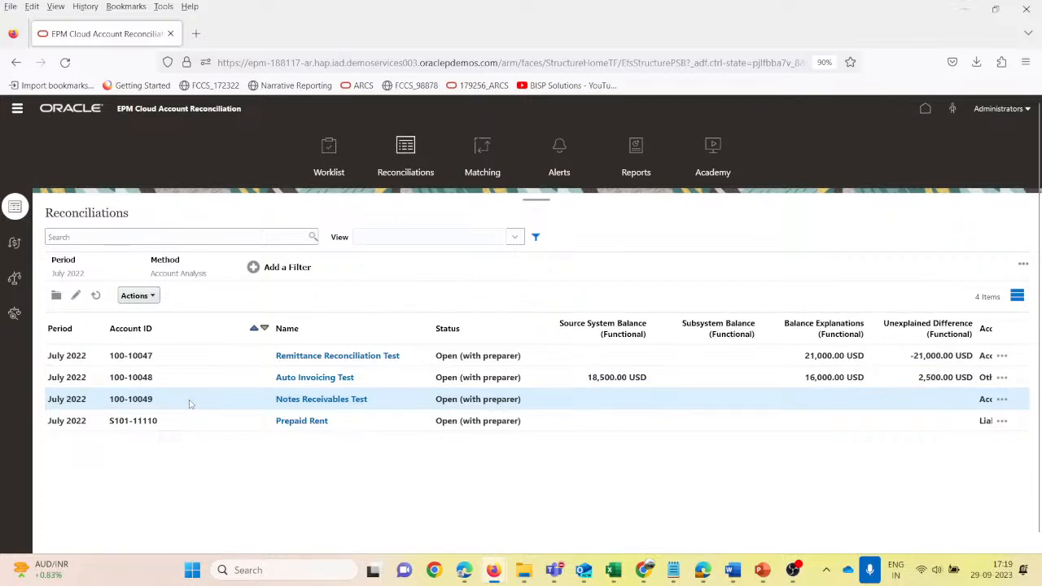
pyautogui.click(154, 296)
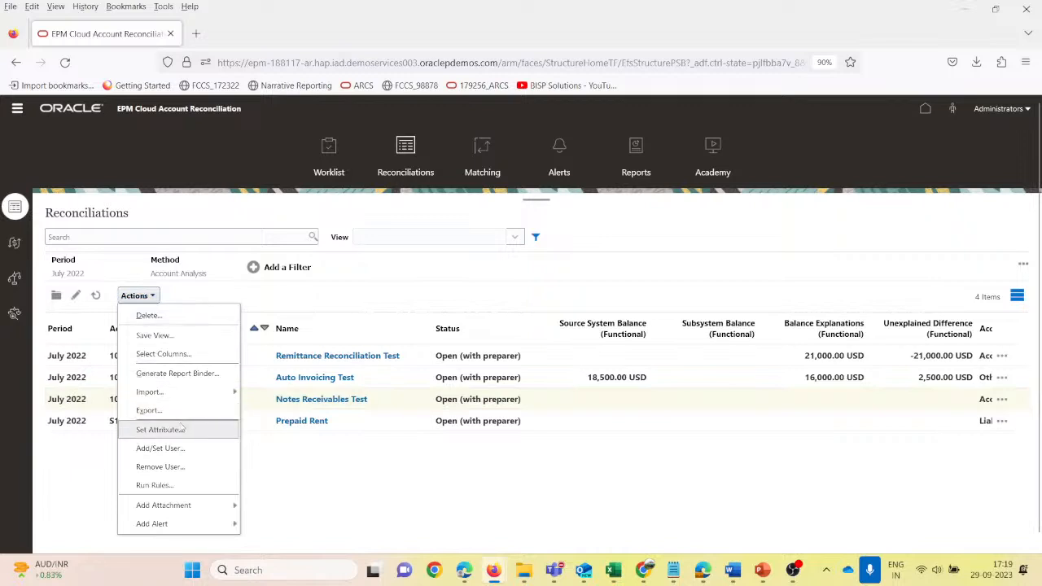
pyautogui.moveTo(231, 393)
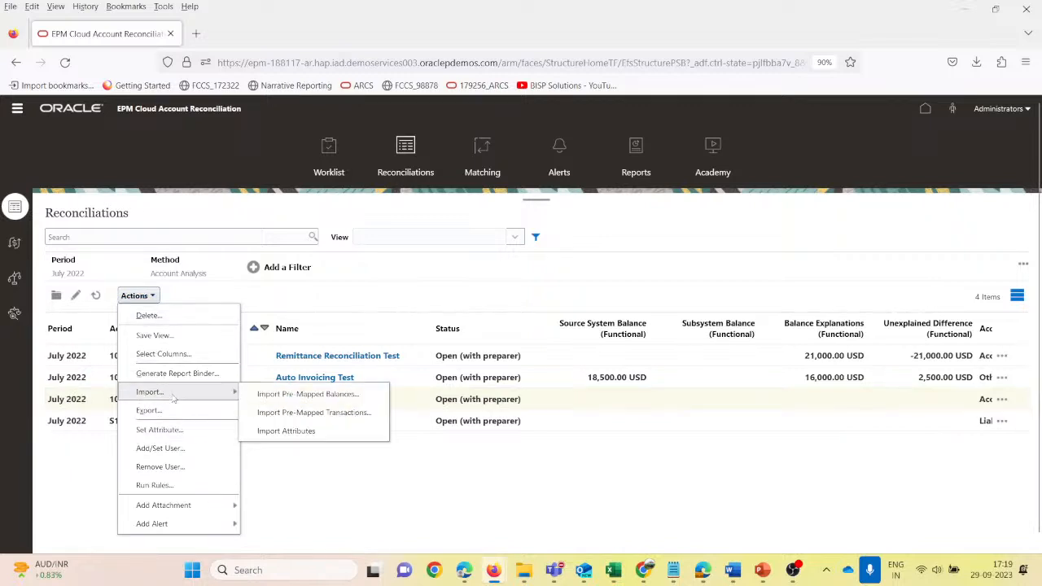
pyautogui.click(298, 394)
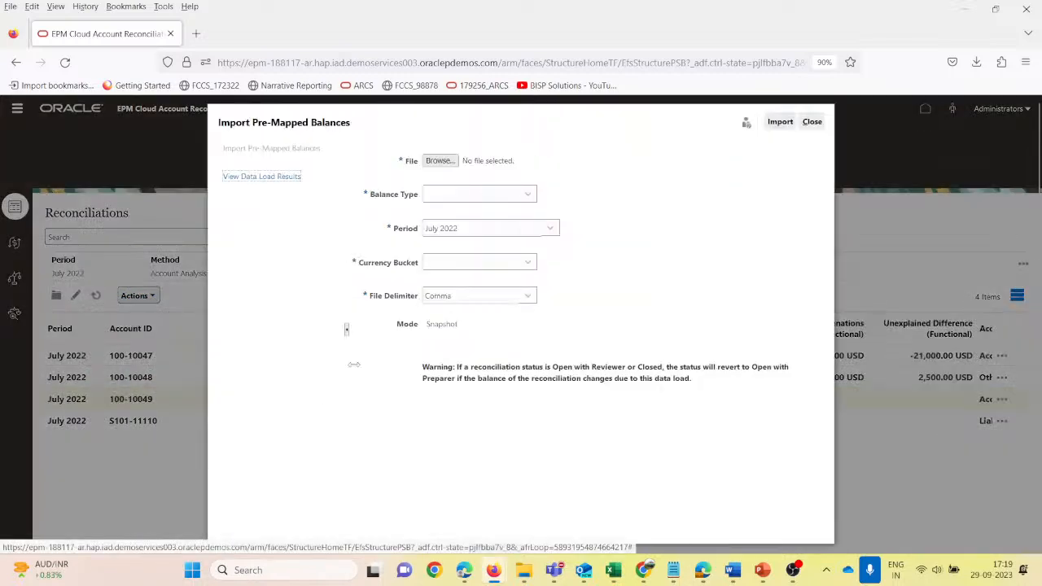
pyautogui.click(440, 161)
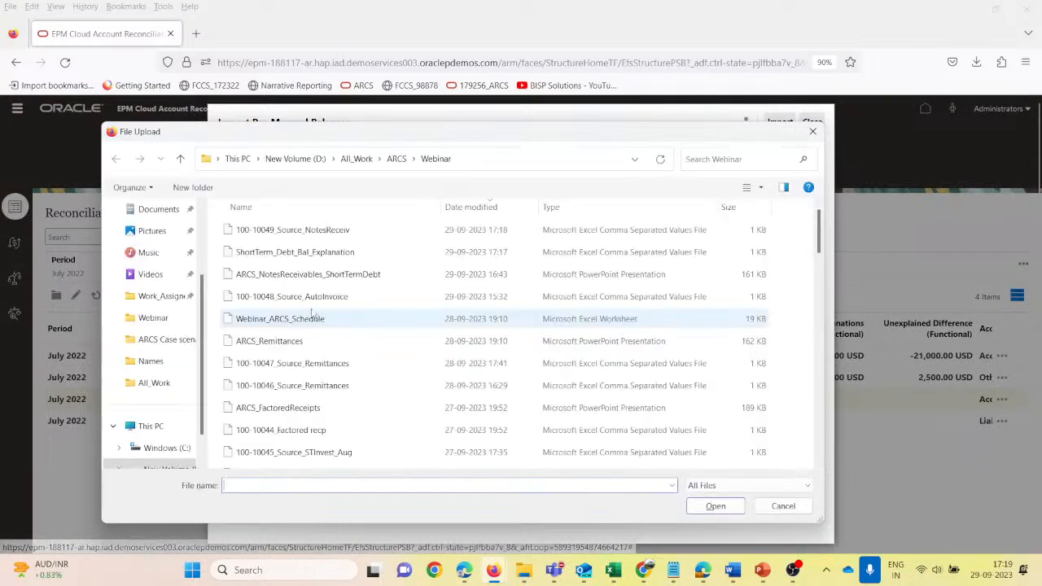
pyautogui.click(244, 231)
pyautogui.click(715, 506)
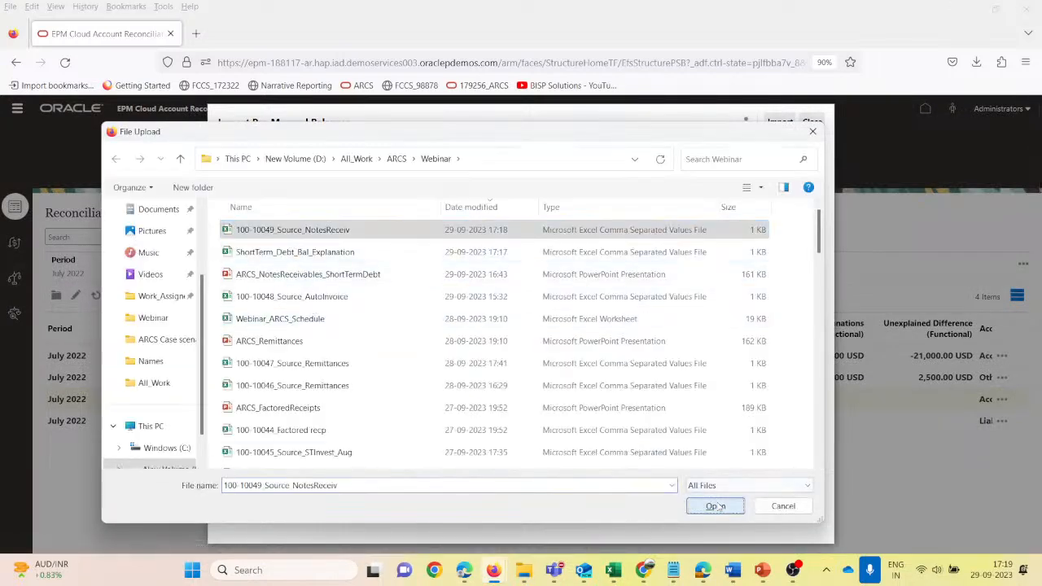
# - Set the balance type to Source System and the currency bucket to Functional, and run the import for July 2022
pyautogui.click(525, 197)
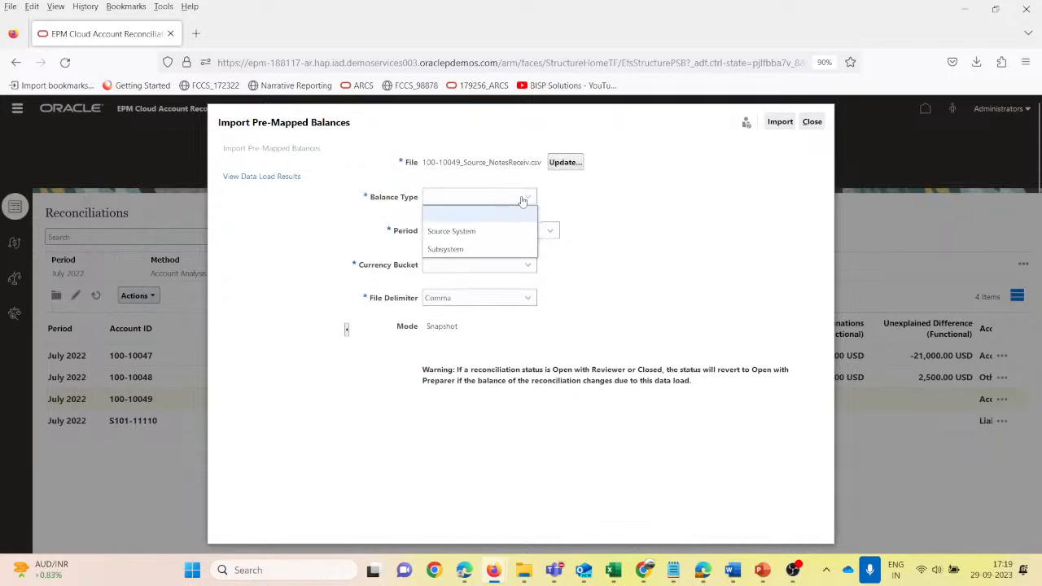
pyautogui.click(489, 233)
pyautogui.click(462, 275)
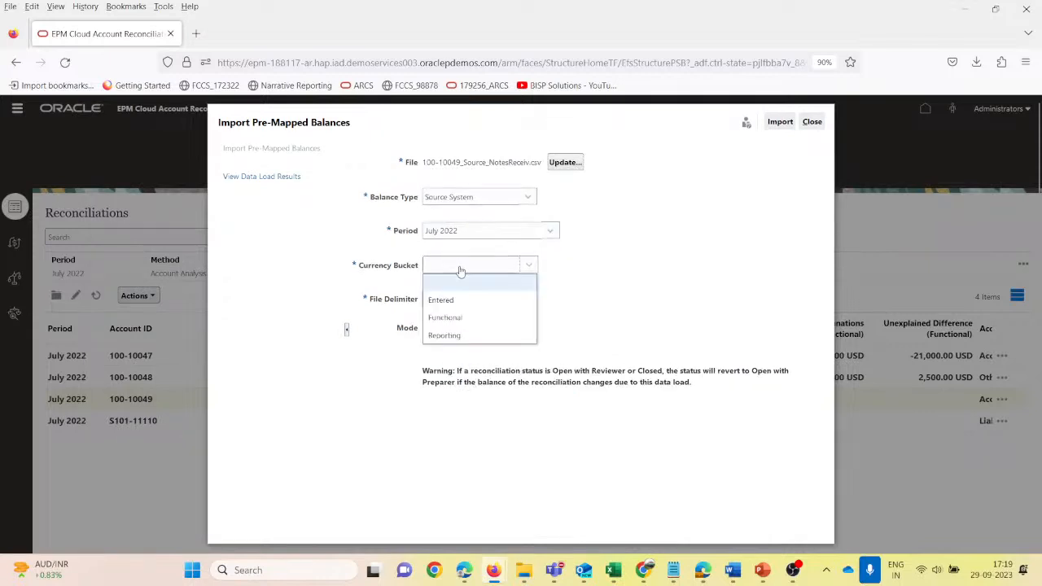
pyautogui.click(457, 319)
pyautogui.click(781, 123)
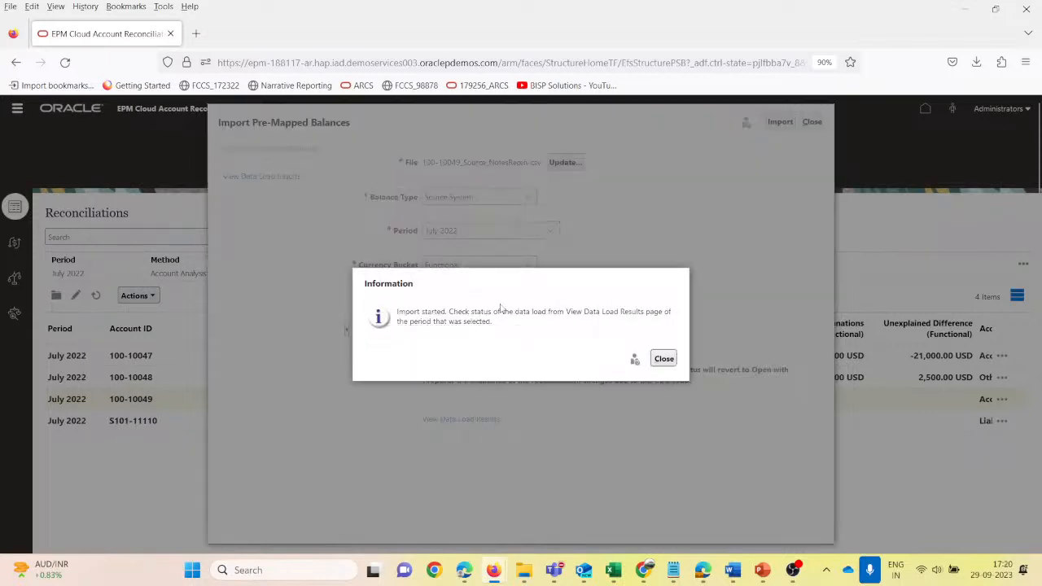
pyautogui.click(664, 359)
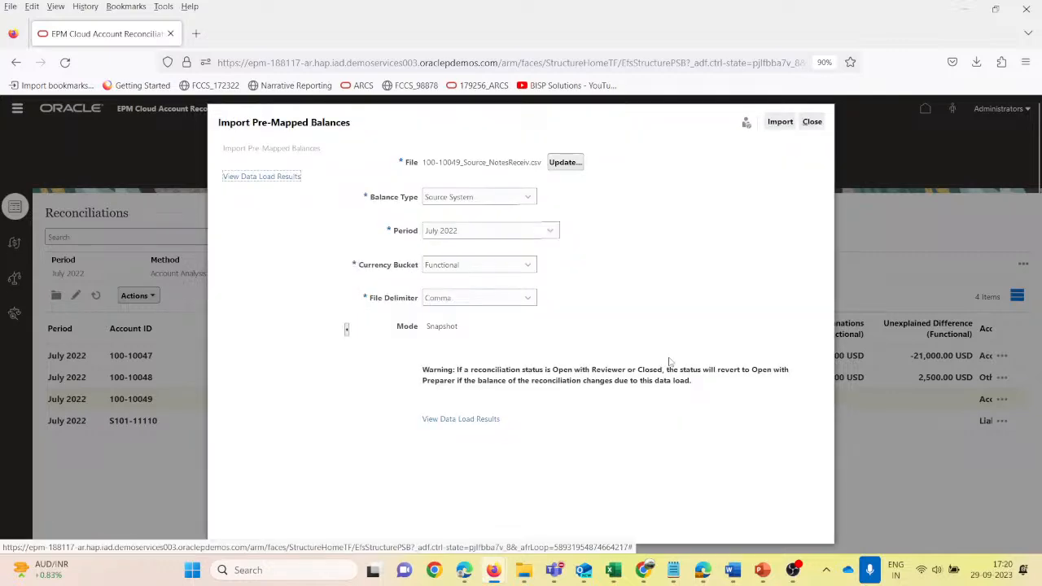
# - Check the data load results for the imported file and the Notes Receivables Test balance in the Reconciliations list
pyautogui.click(446, 419)
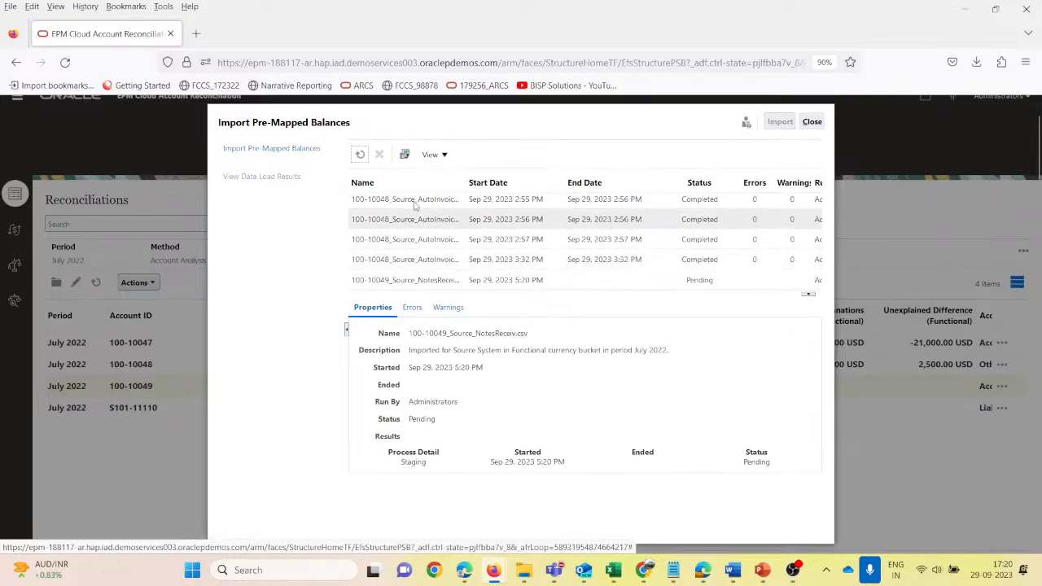
pyautogui.click(360, 155)
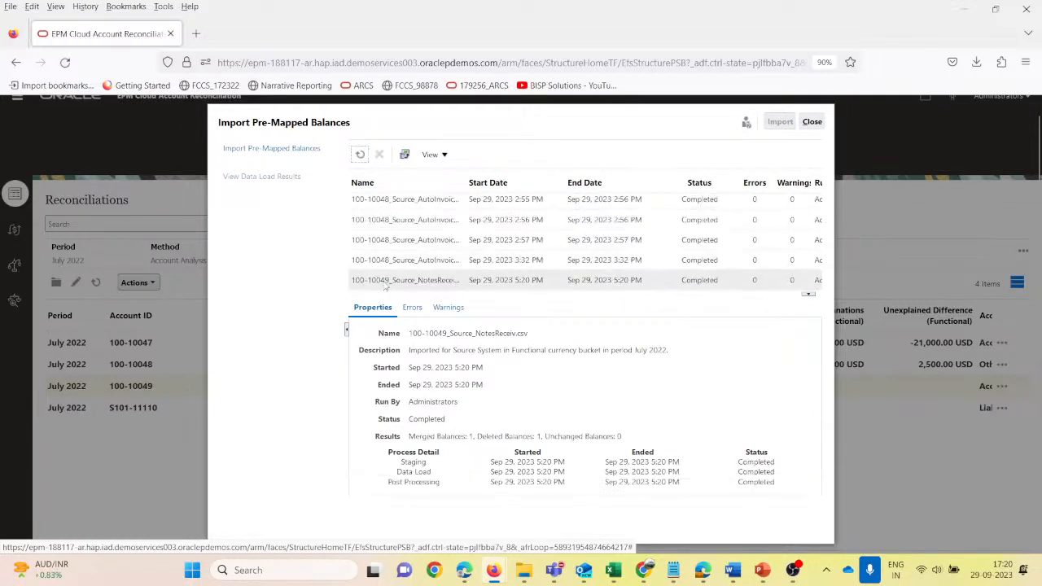
pyautogui.click(811, 122)
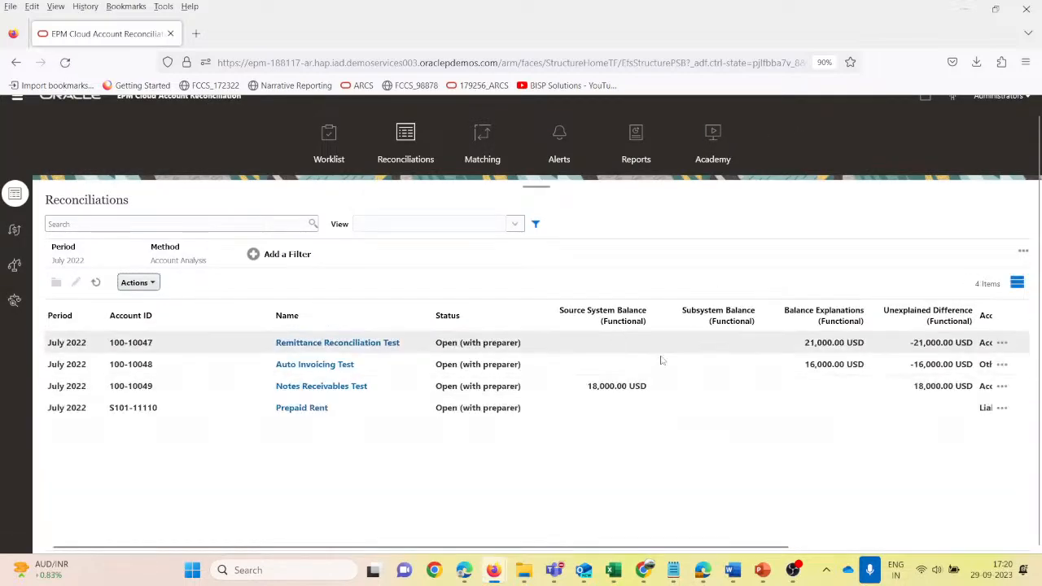
pyautogui.click(662, 388)
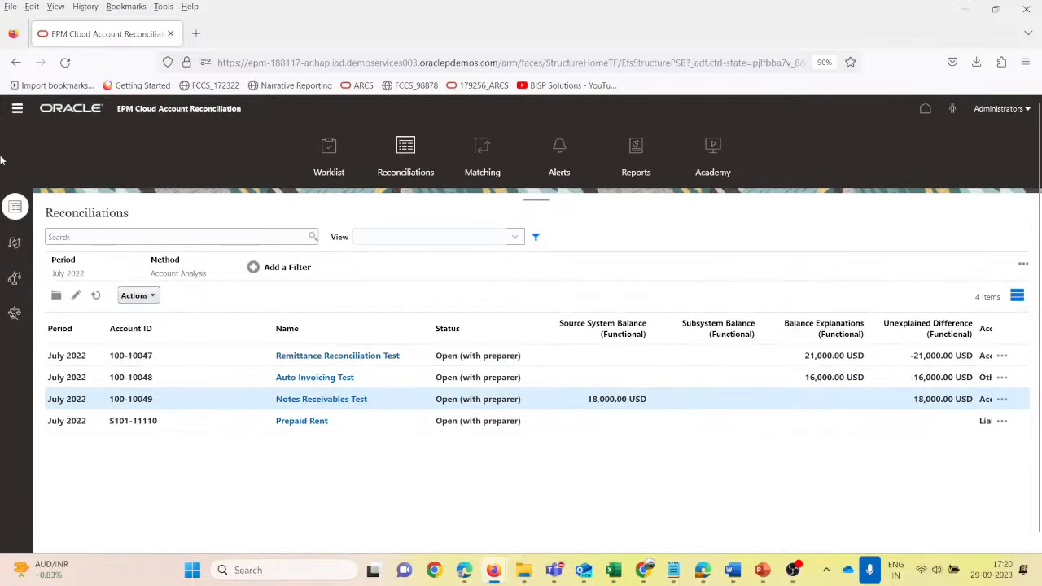
# - Return to the Profiles list, look up account ID 100-10049, and check its July 2022 source system balance
pyautogui.click(17, 108)
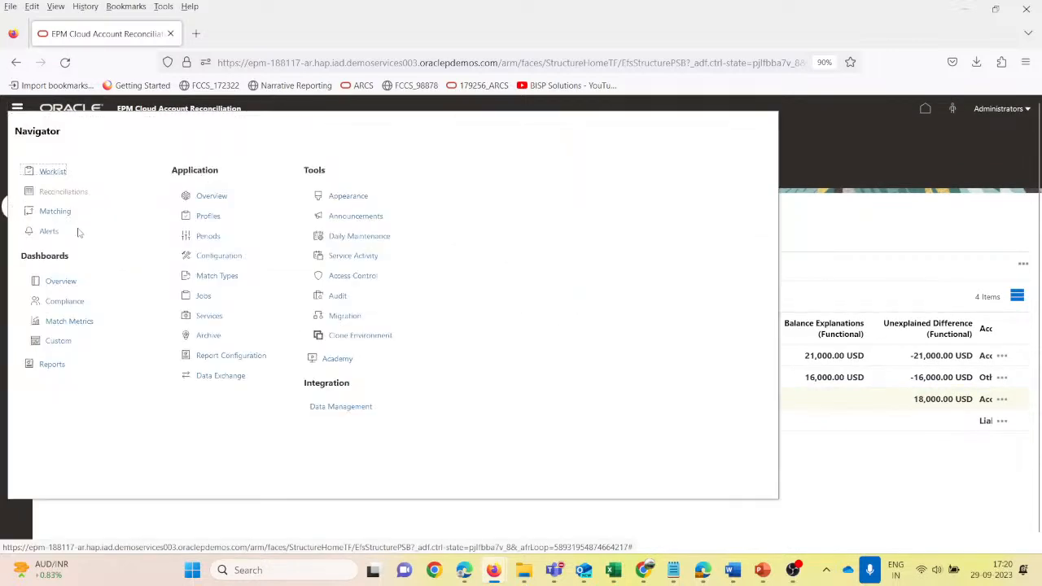
pyautogui.click(207, 216)
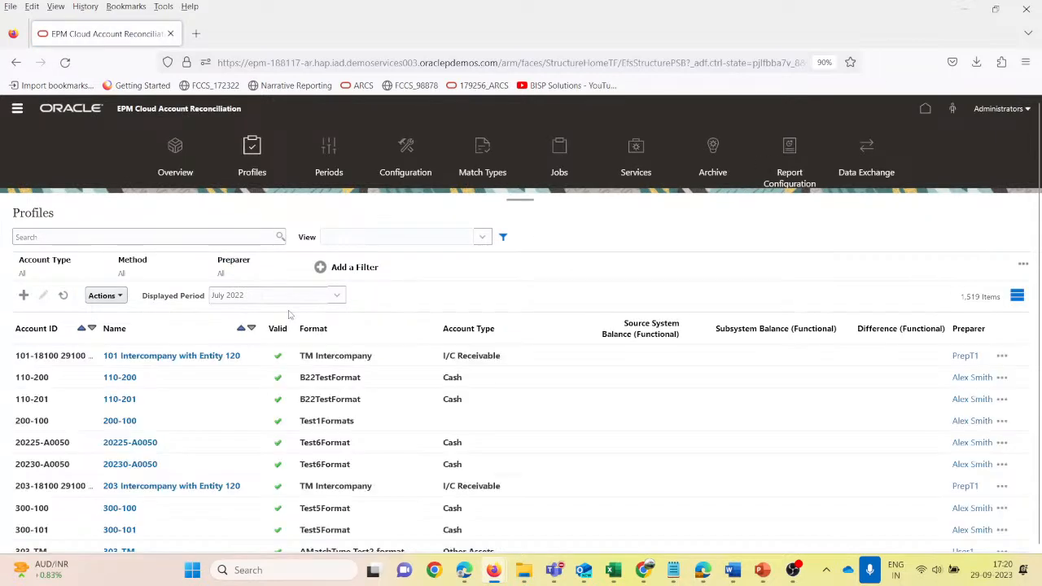
pyautogui.click(114, 236)
pyautogui.write('100')
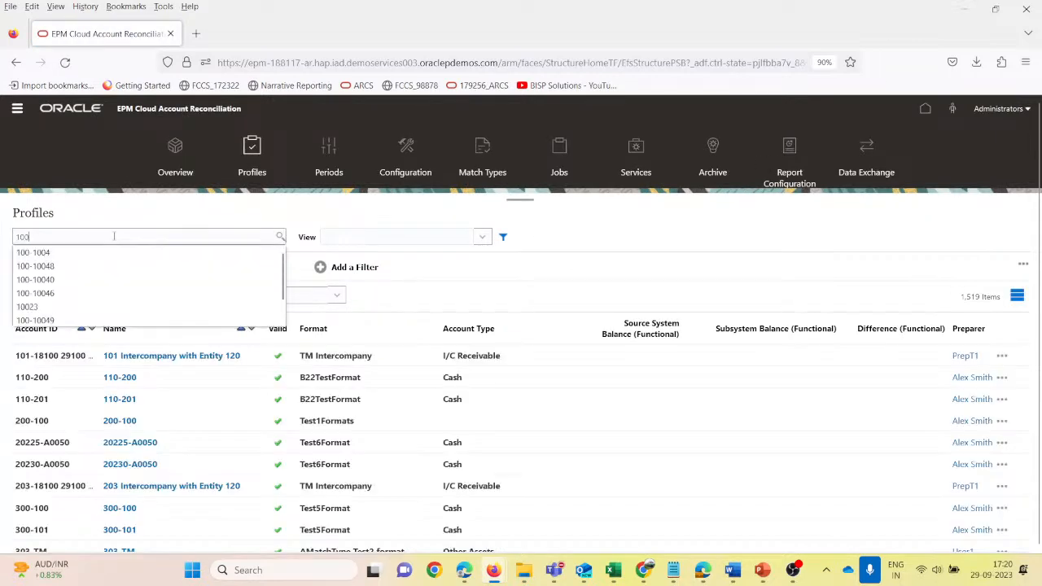
pyautogui.write('-10049')
pyautogui.press('Return')
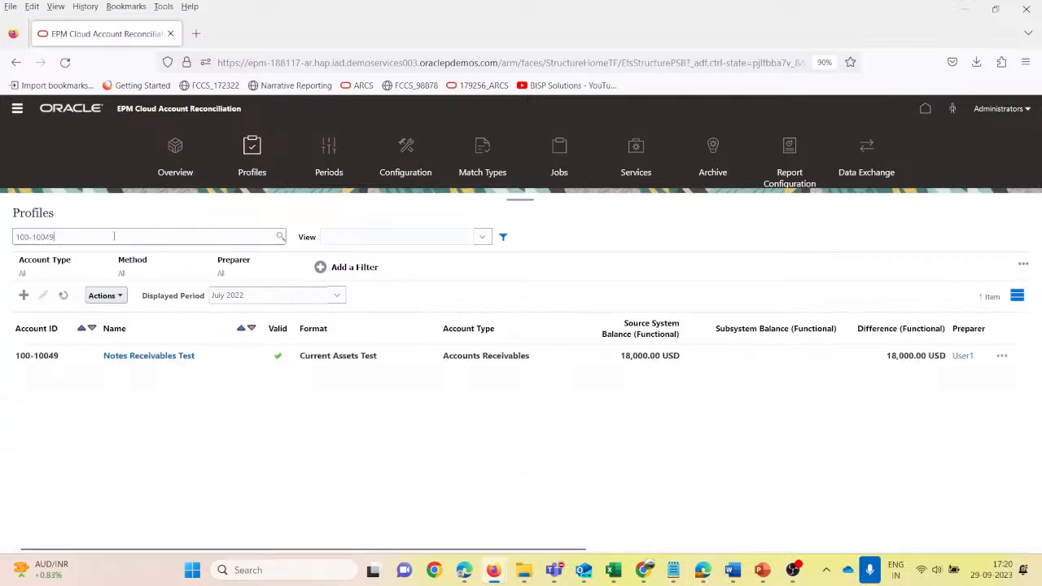
pyautogui.click(690, 362)
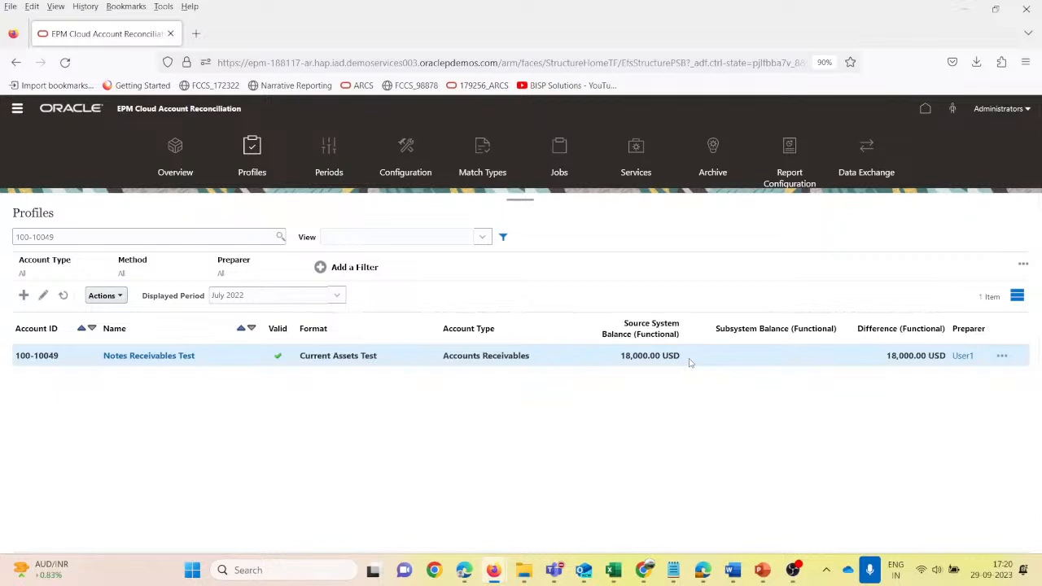
# - Add the reconciliation attribute Cost Centre Test to the selected columns of the Profiles list
pyautogui.click(105, 295)
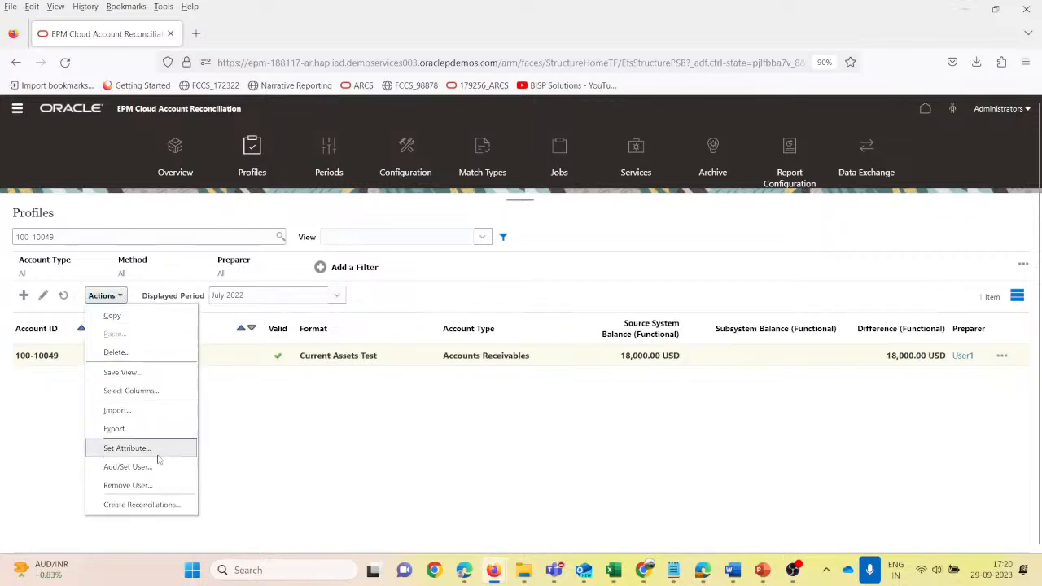
pyautogui.click(135, 391)
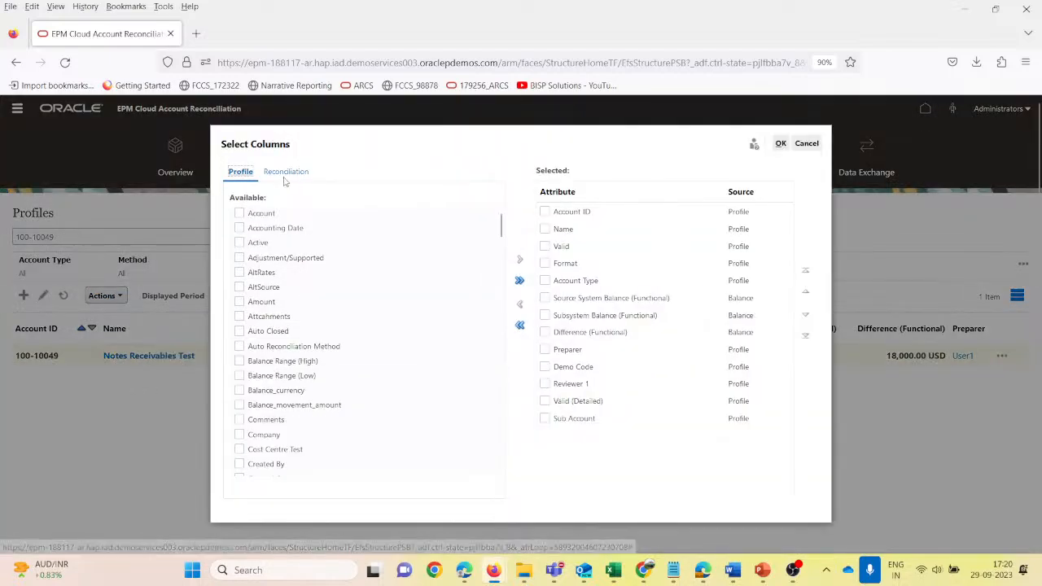
pyautogui.click(281, 175)
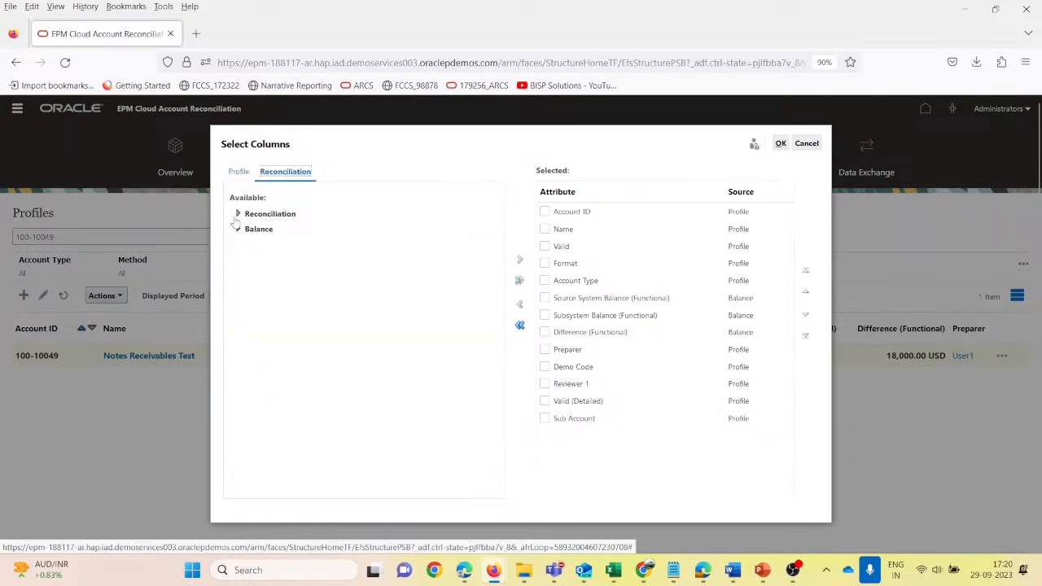
pyautogui.click(237, 214)
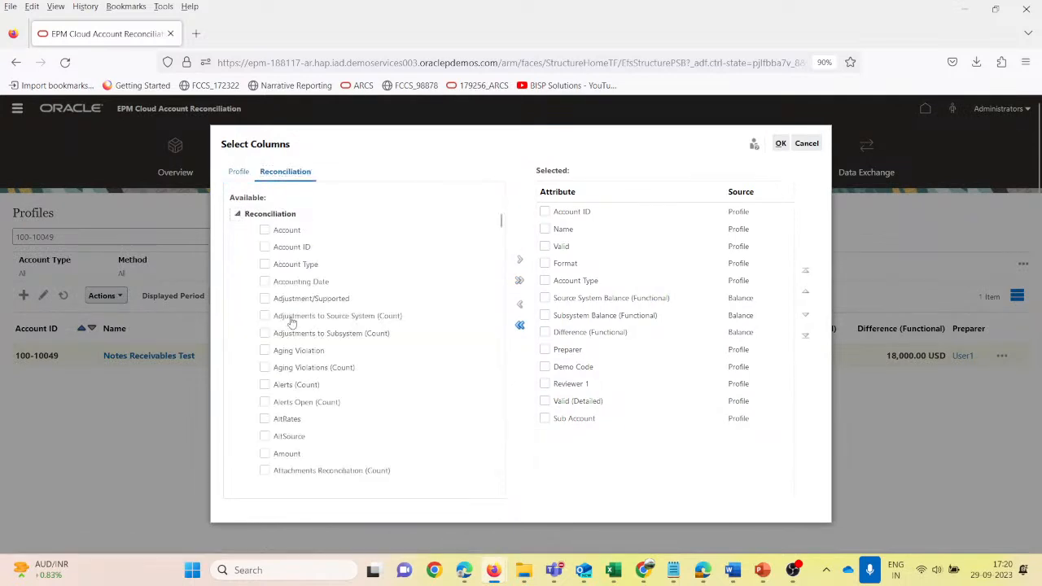
pyautogui.scroll(-3, 331, 370)
pyautogui.scroll(-3, 358, 385)
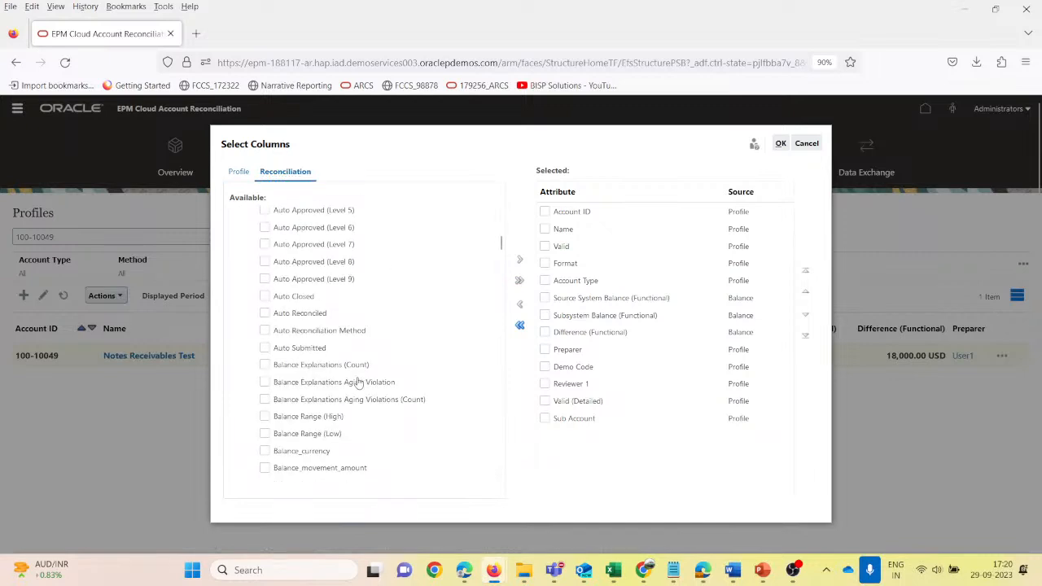
pyautogui.scroll(-3, 358, 383)
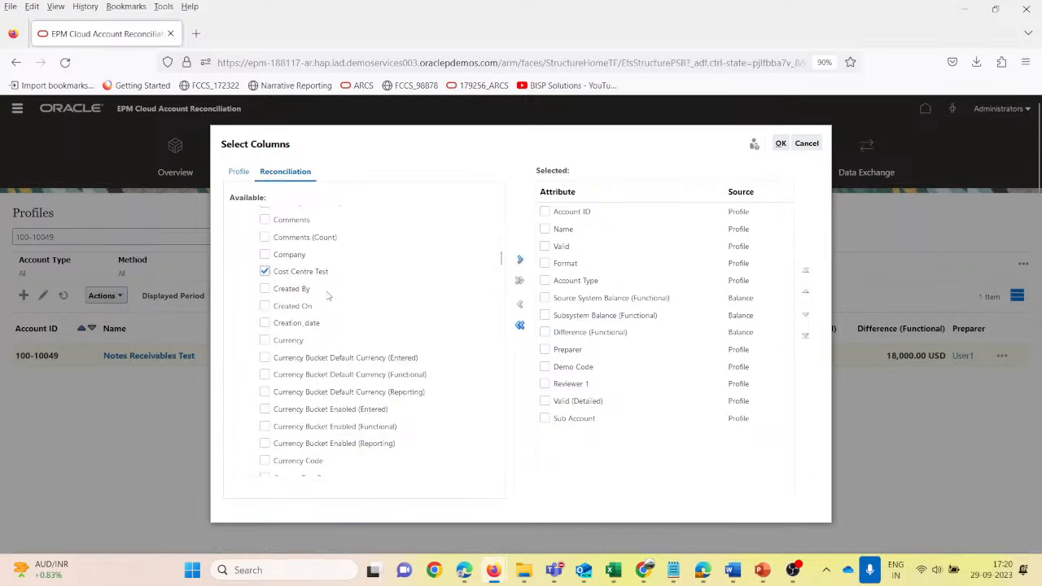
pyautogui.click(519, 258)
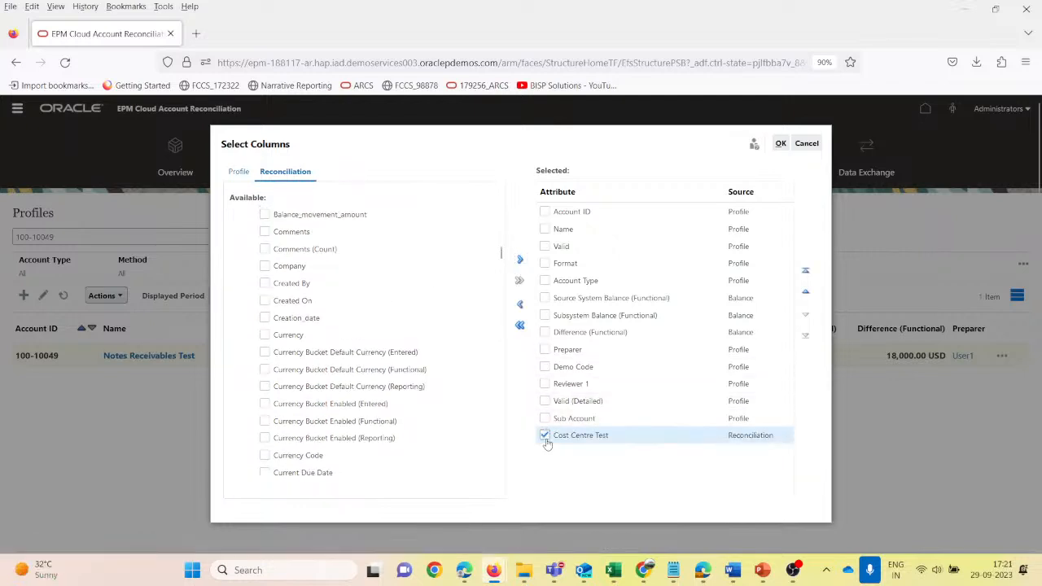
# - Move the Cost Centre Test column up the selected columns to sit directly above Preparer
pyautogui.click(806, 292)
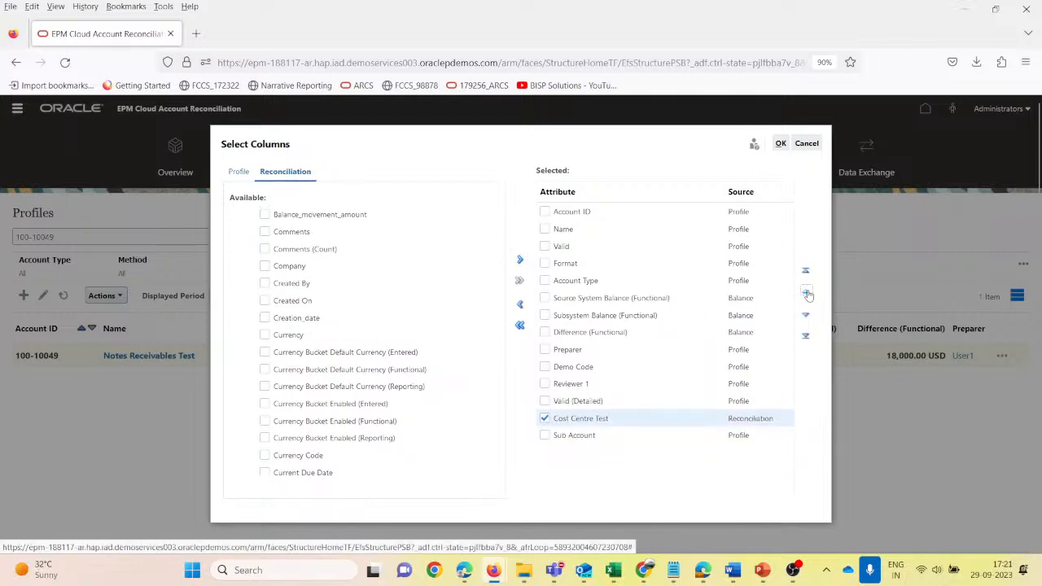
pyautogui.click(806, 293)
pyautogui.click(806, 293)
pyautogui.click(805, 293)
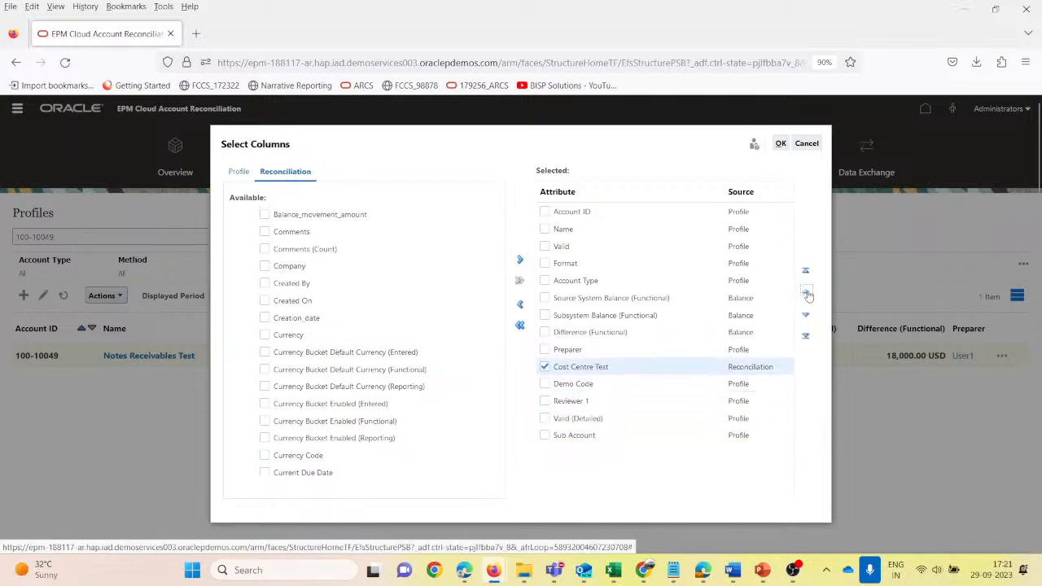
pyautogui.click(806, 293)
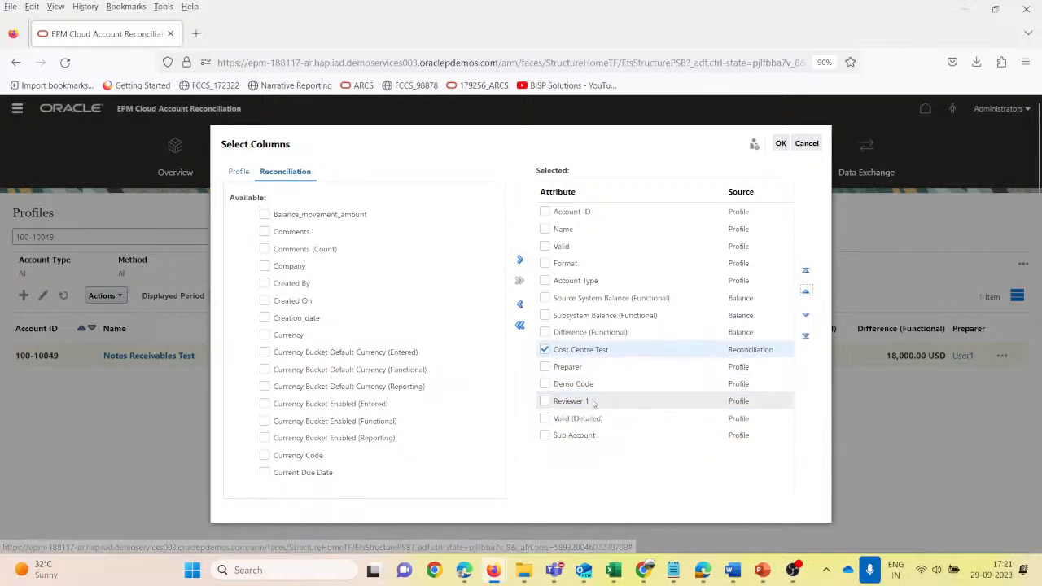
# - Remove Demo Code from the selected columns, apply the column selection, and check the cost centre of account 100-10049
pyautogui.click(547, 384)
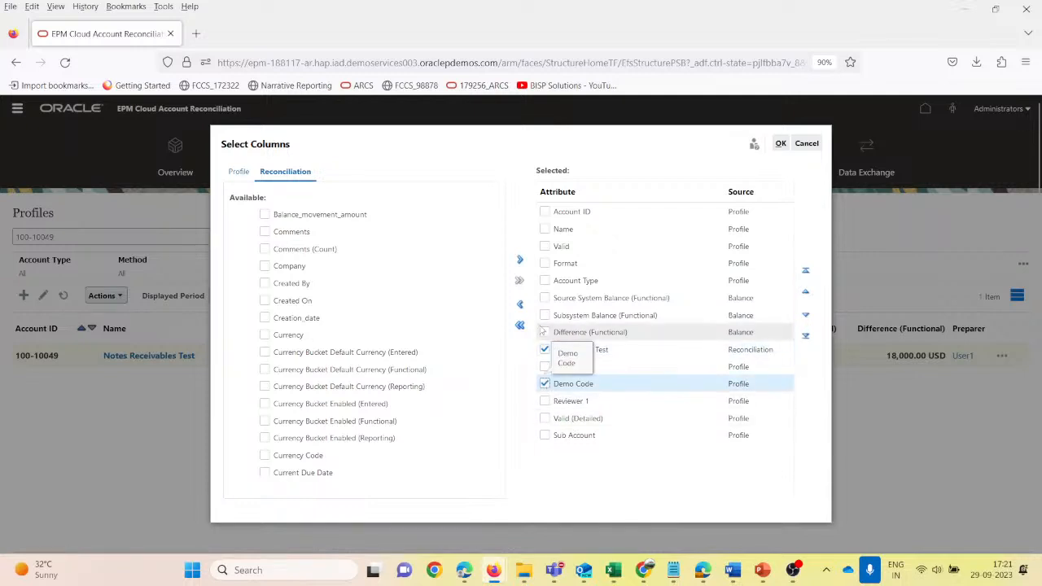
pyautogui.click(544, 351)
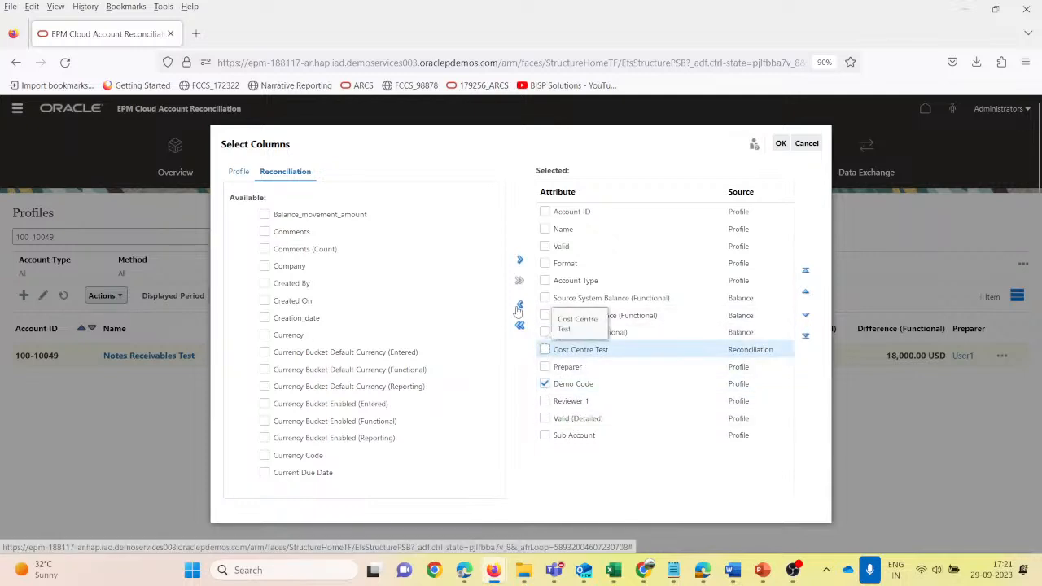
pyautogui.click(780, 146)
pyautogui.click(780, 146)
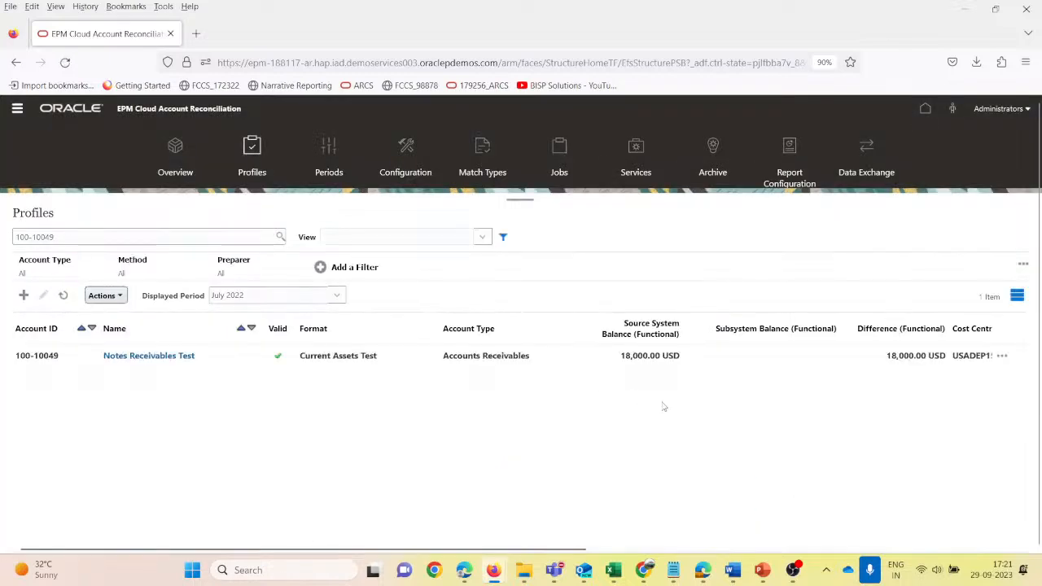
pyautogui.hscroll(5, 663, 406)
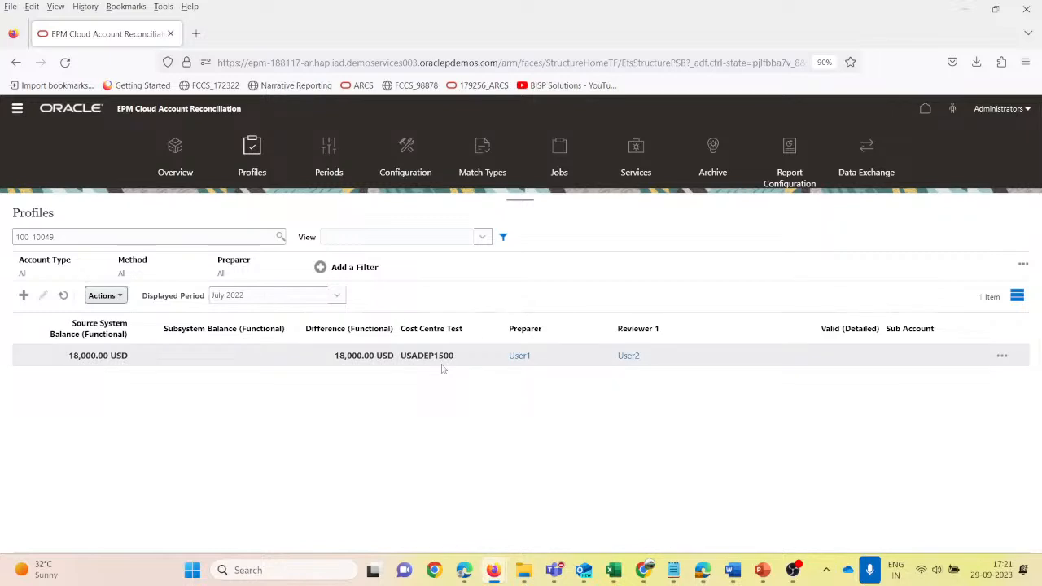
pyautogui.hscroll(-5, 442, 369)
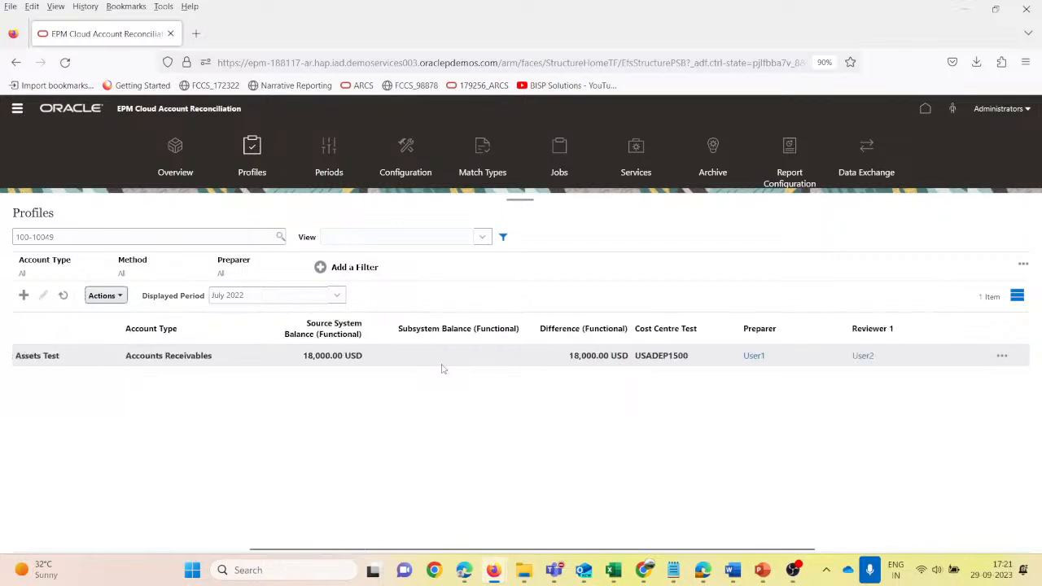
pyautogui.hscroll(2, 442, 368)
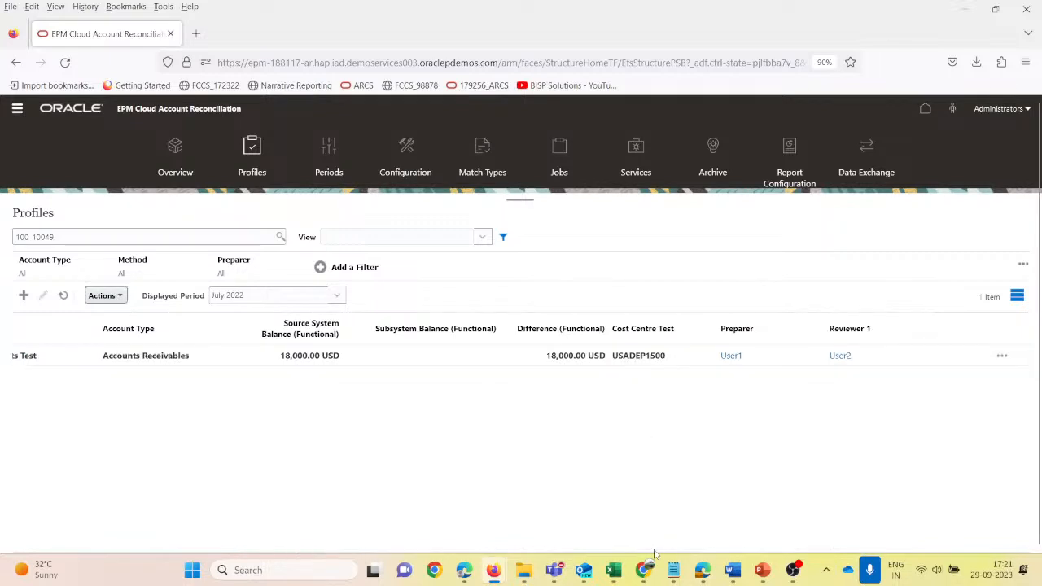
# - Switch to the User1 session in Chrome and open Notes Receivables Test from the late July 2022 worklist items
pyautogui.moveTo(619, 561)
pyautogui.moveTo(644, 574)
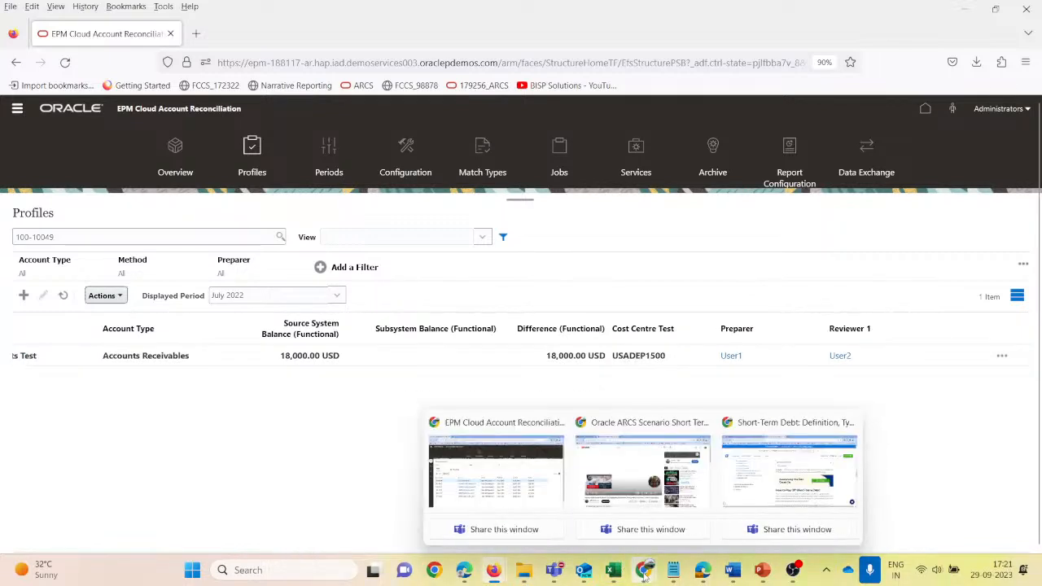
pyautogui.click(521, 484)
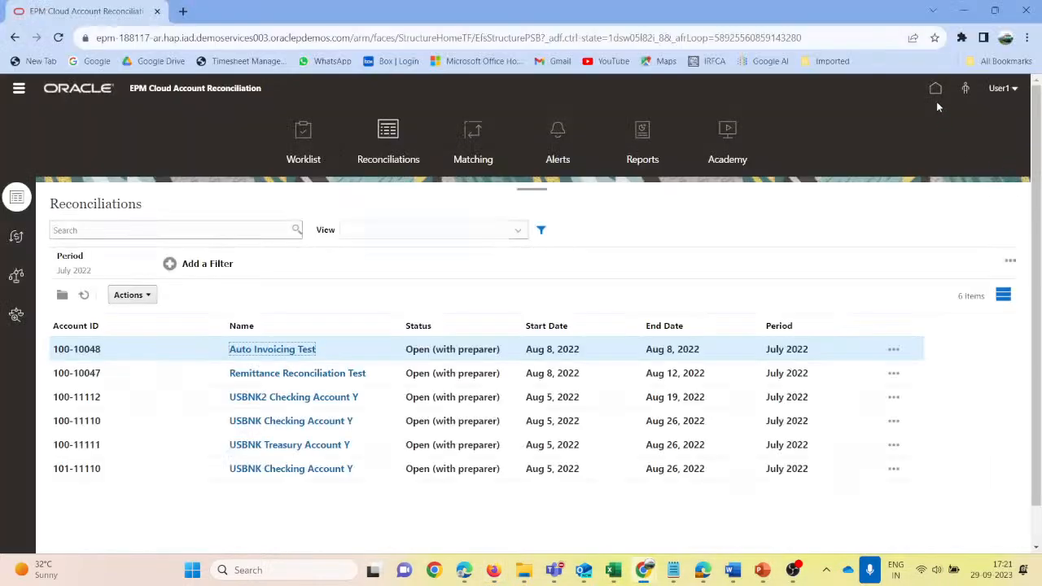
pyautogui.click(935, 88)
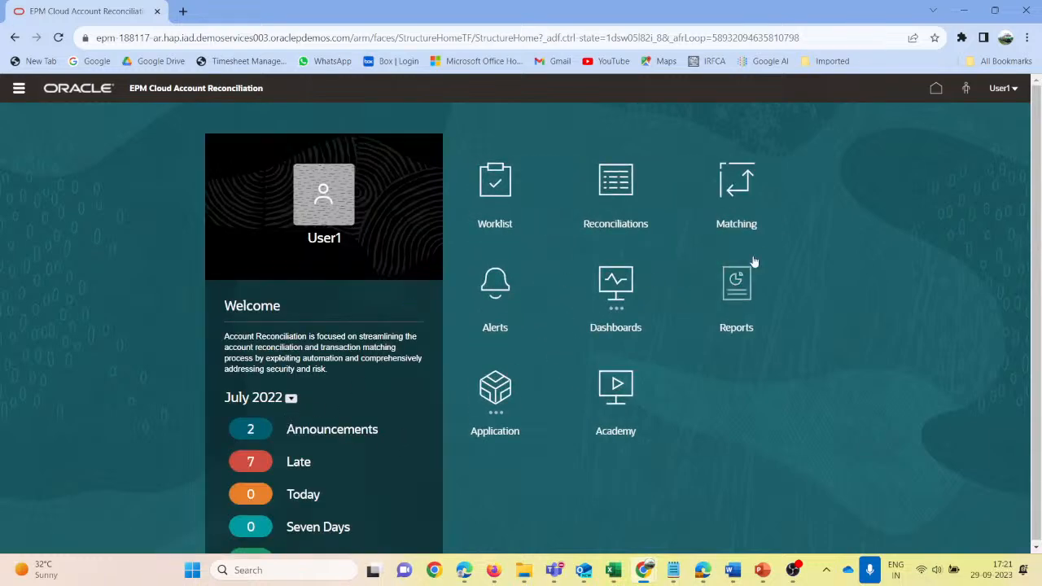
pyautogui.click(298, 462)
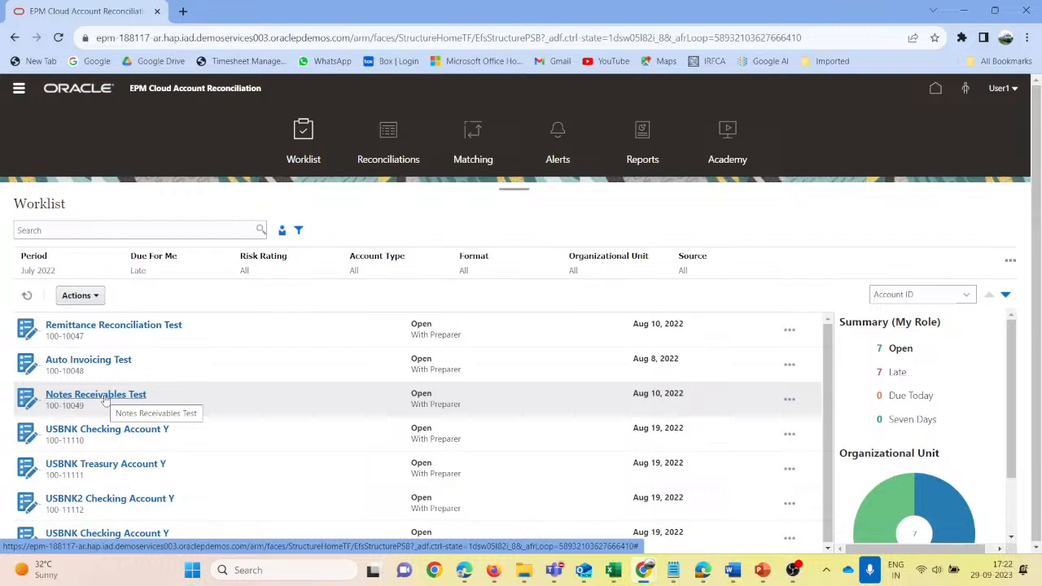
pyautogui.click(104, 397)
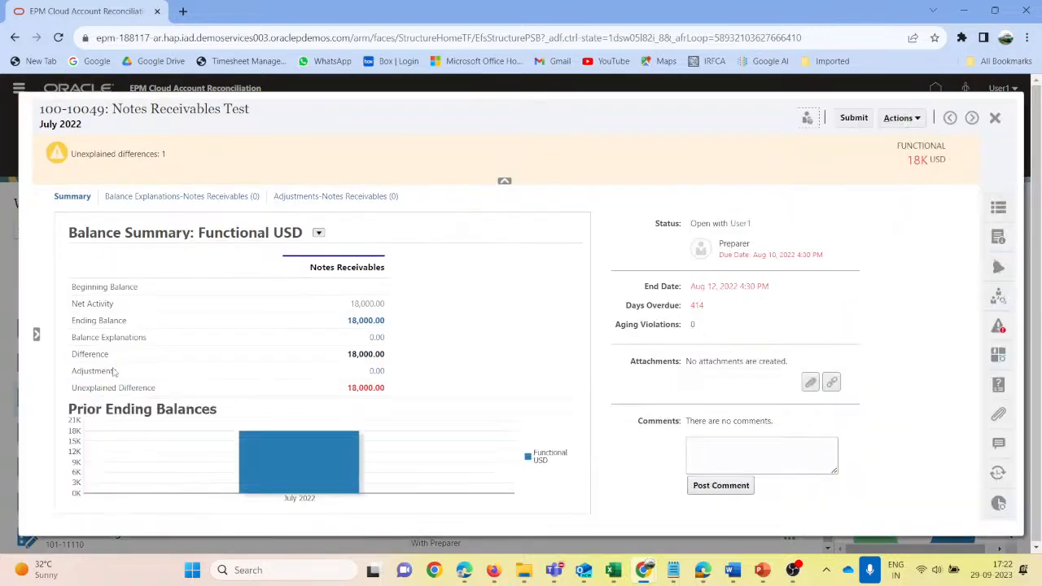
# - Check the reconciliation's balance explanations and adjustments for existing transactions and return to its summary
pyautogui.click(190, 197)
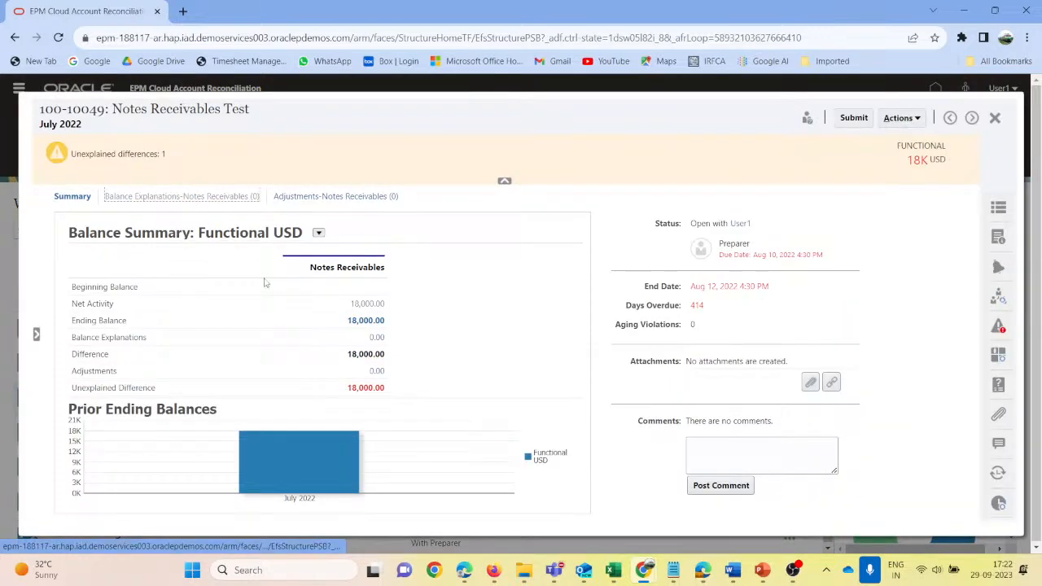
pyautogui.click(333, 197)
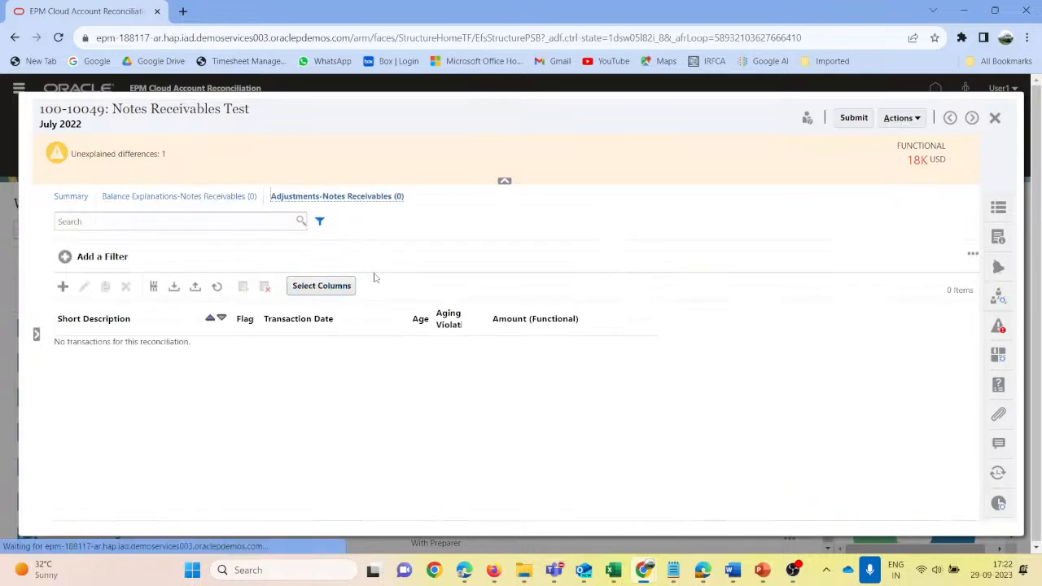
pyautogui.click(70, 196)
# - Create a balance explanation transaction with the short description "Loan Receivable from ABC Company"
pyautogui.click(140, 199)
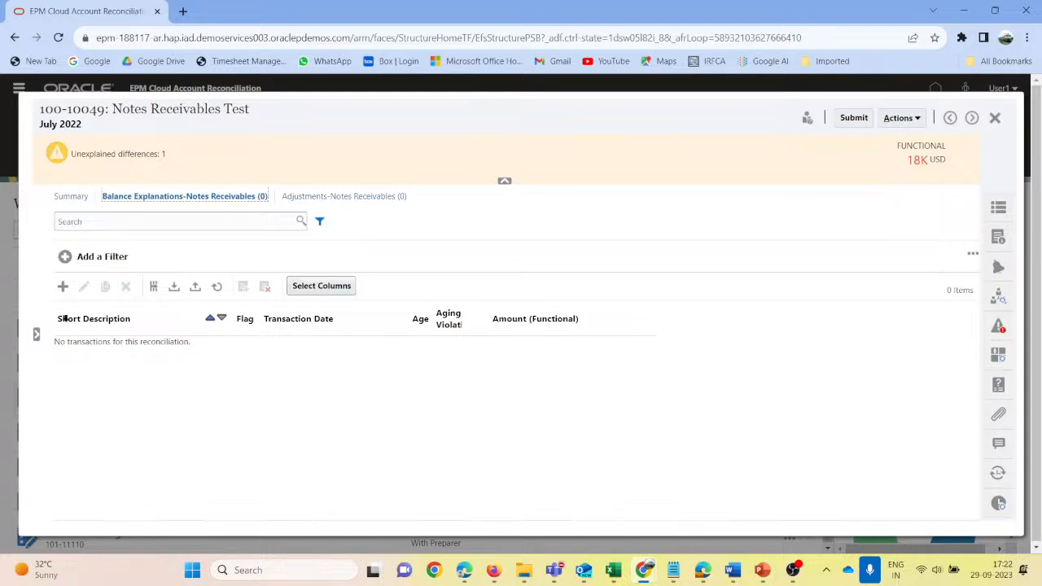
pyautogui.click(63, 287)
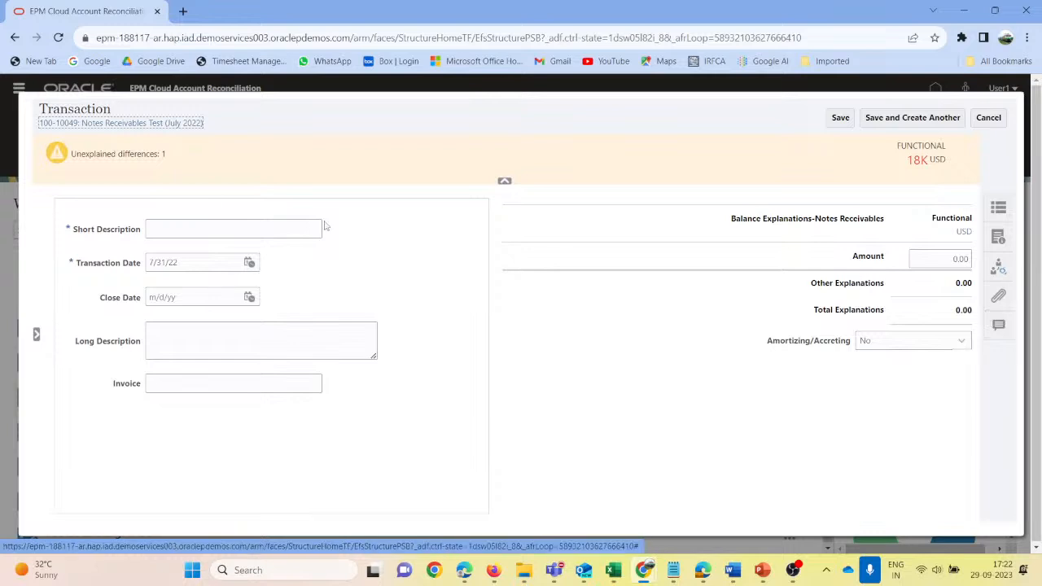
pyautogui.click(195, 230)
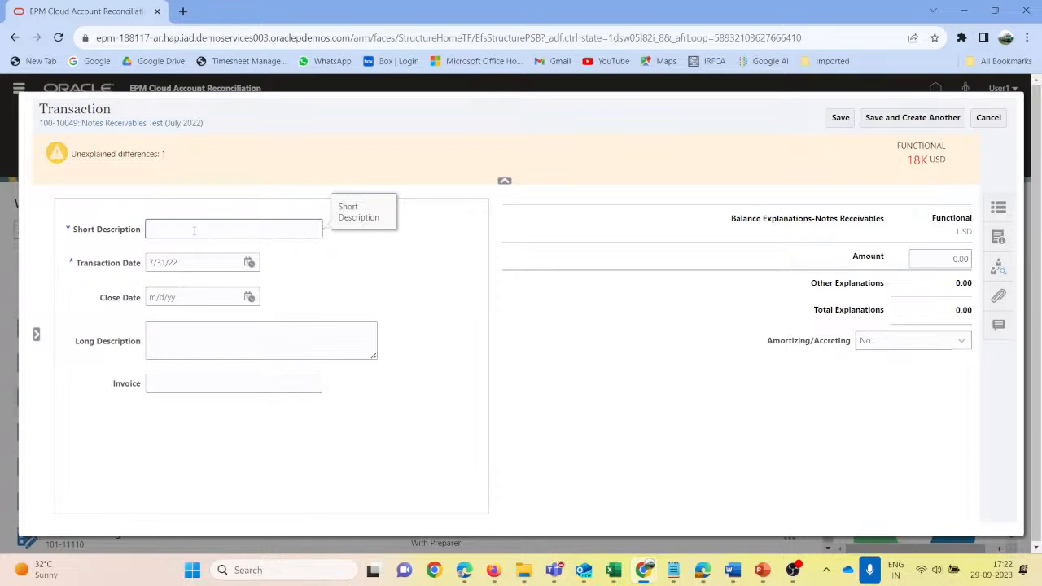
pyautogui.write('Details')
pyautogui.press('BackSpace')
pyautogui.press('BackSpace')
pyautogui.press('BackSpace')
pyautogui.press('BackSpace')
pyautogui.press('BackSpace')
pyautogui.press('BackSpace')
pyautogui.press('BackSpace')
pyautogui.write('Loan Receivab')
pyautogui.write('les')
pyautogui.press('BackSpace')
pyautogui.write('from ABC Company')
pyautogui.press('Tab')
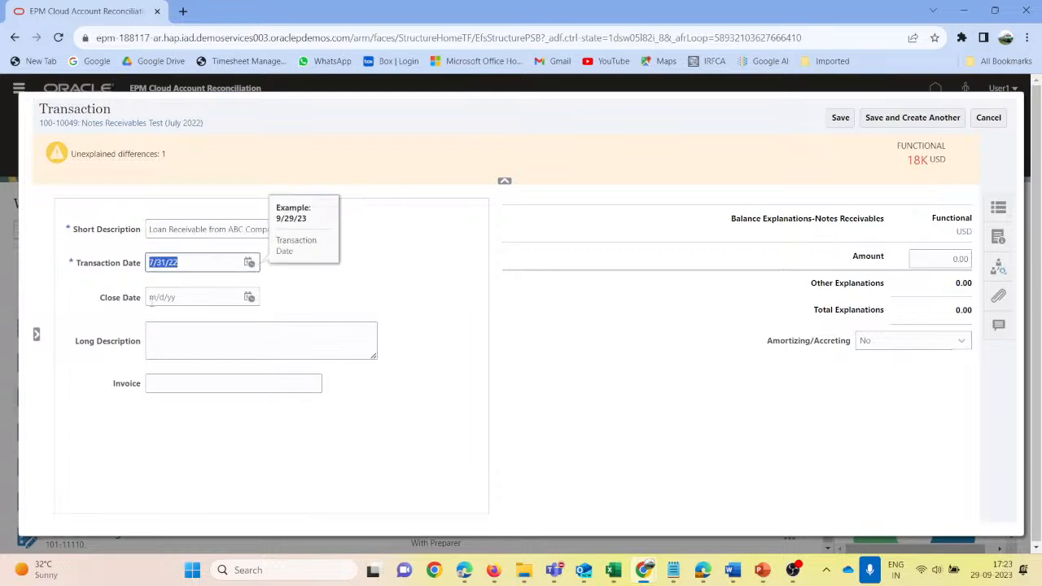
pyautogui.click(187, 339)
pyautogui.click(212, 382)
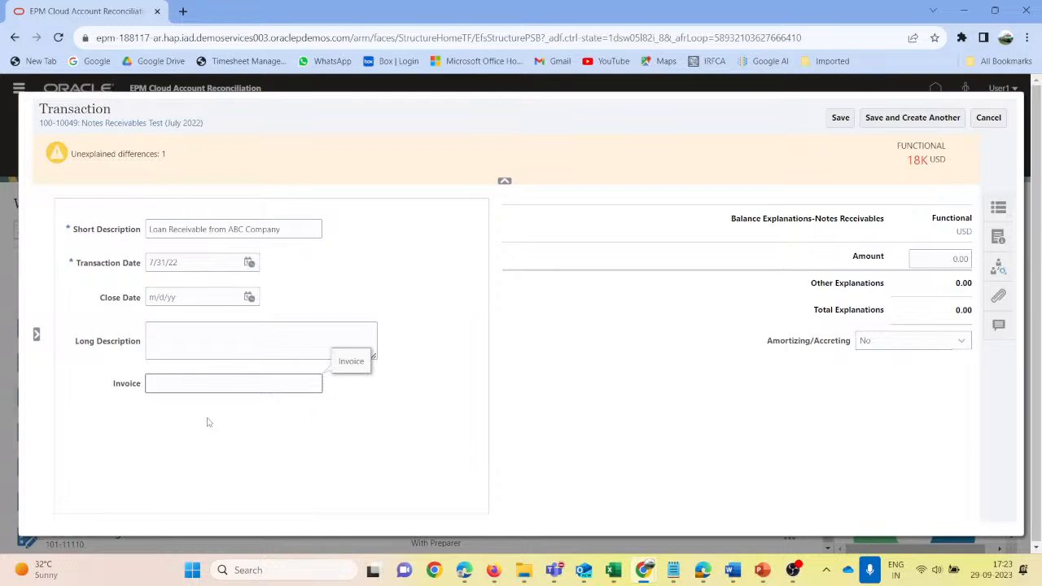
pyautogui.click(176, 338)
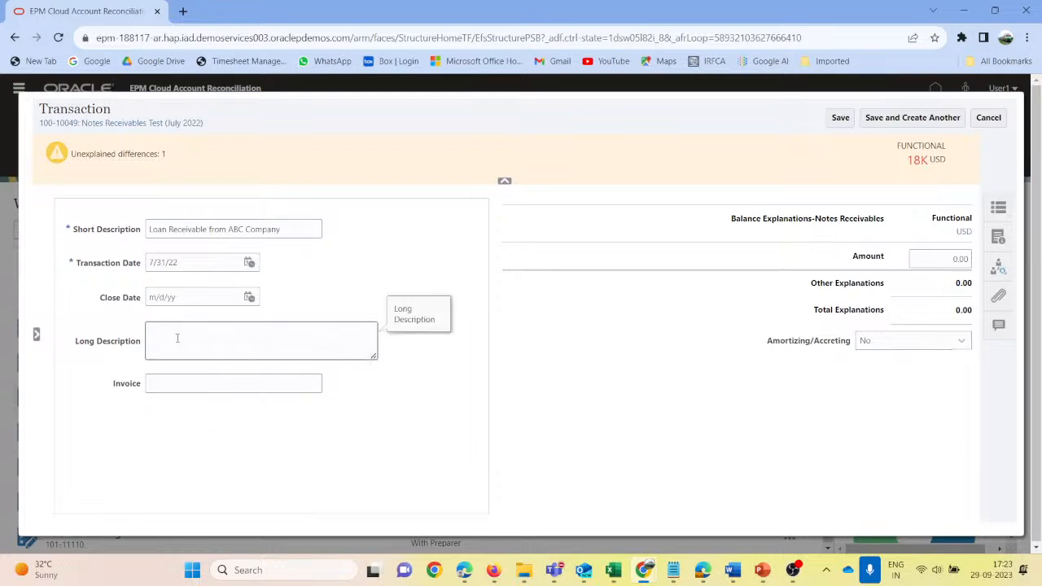
pyautogui.write('Givne')
pyautogui.press('BackSpace')
pyautogui.press('BackSpace')
pyautogui.press('BackSpace')
pyautogui.write('en for 6 months periods on July2023')
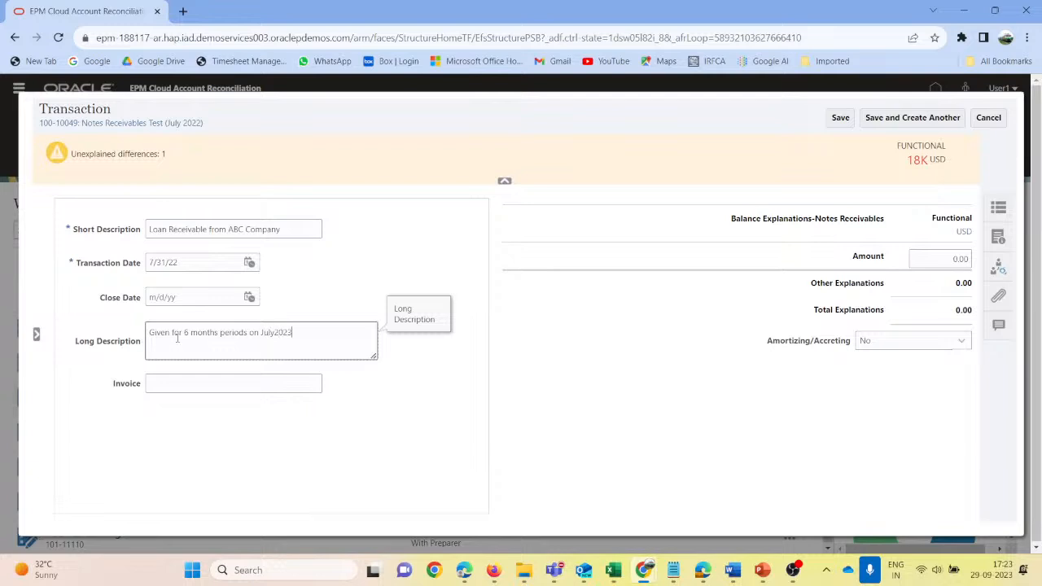
pyautogui.write(' @10% Interest')
# - Set the transaction's invoice to "Doc No 1234560" and its functional amount to 16000 USD, and save it
pyautogui.click(185, 384)
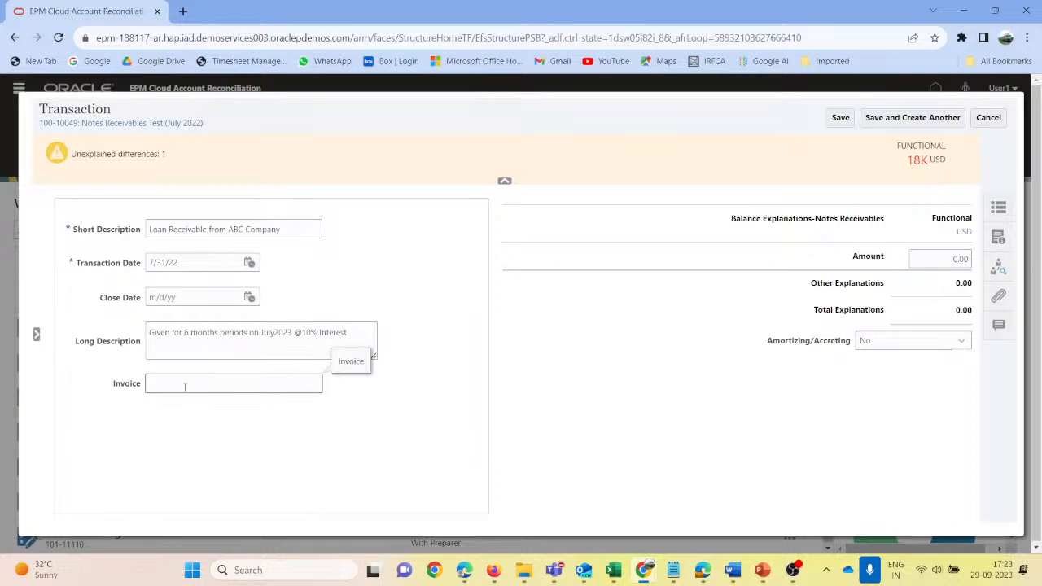
pyautogui.write('Doc No ')
pyautogui.write('2234560')
pyautogui.click(954, 259)
pyautogui.write('16000')
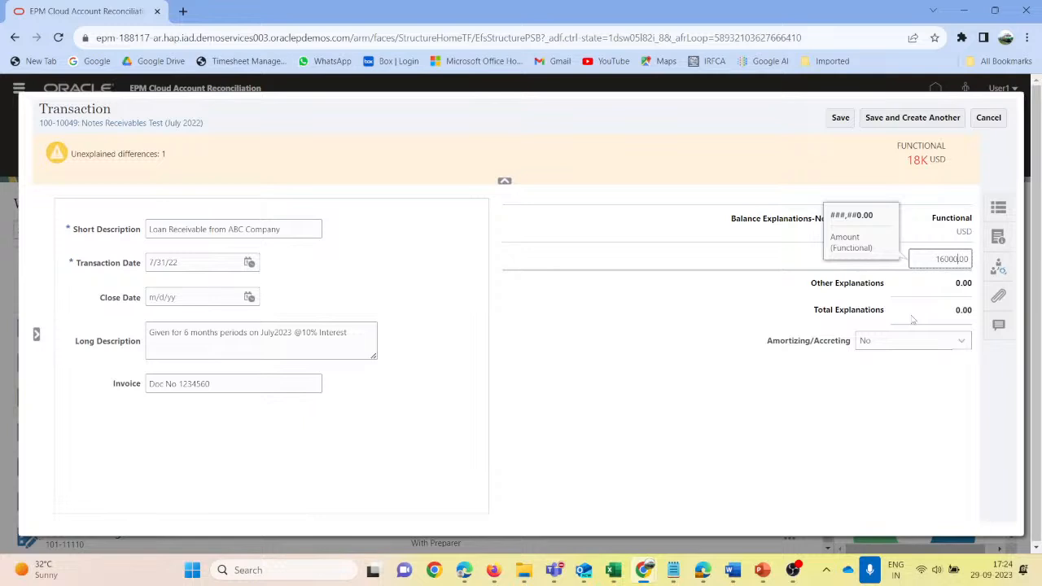
pyautogui.click(841, 118)
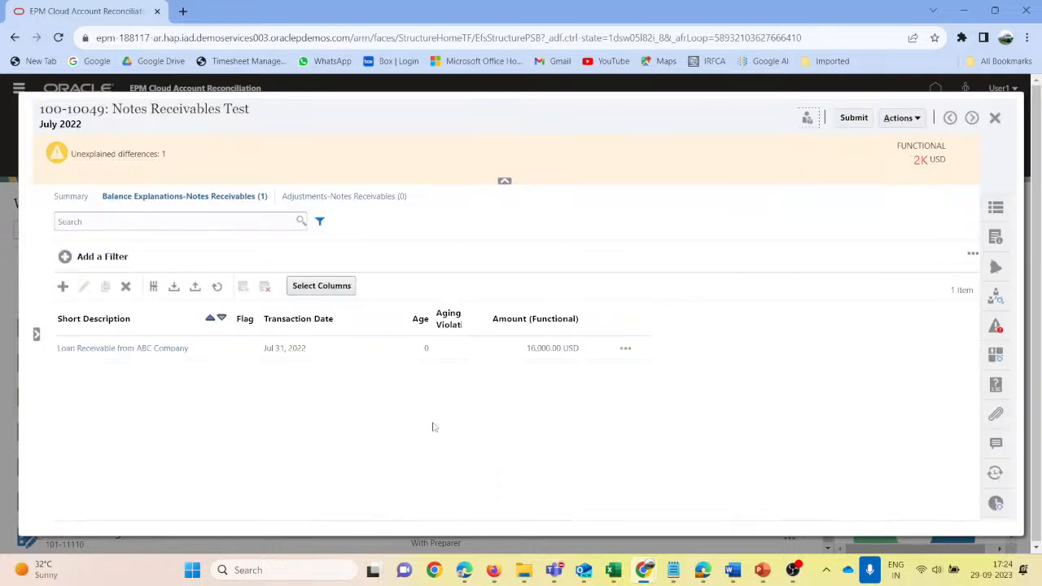
# - Check the unexplained difference in the balance summary and return to the Notes Receivables balance explanations
pyautogui.click(80, 196)
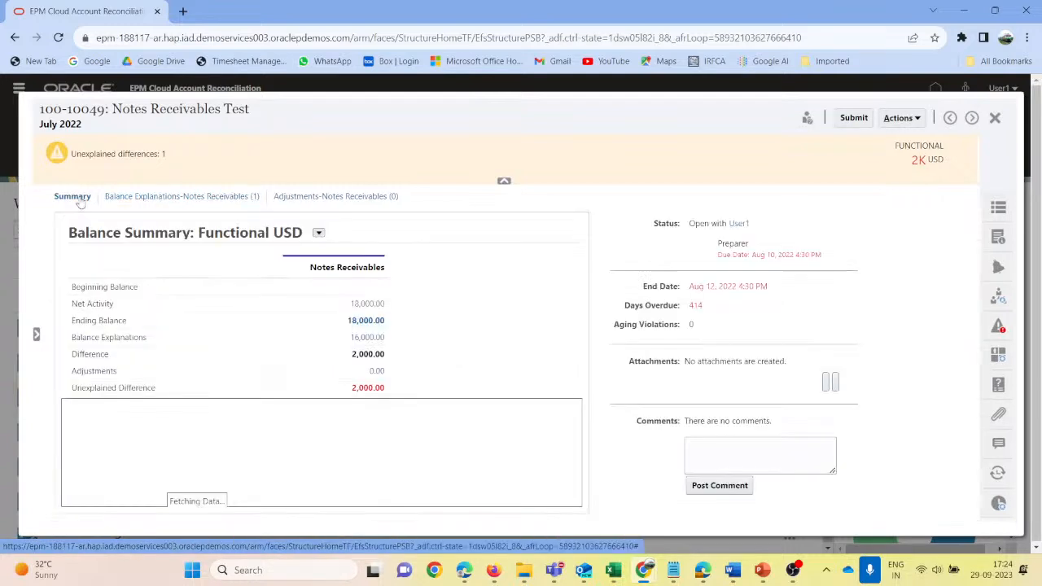
pyautogui.click(203, 197)
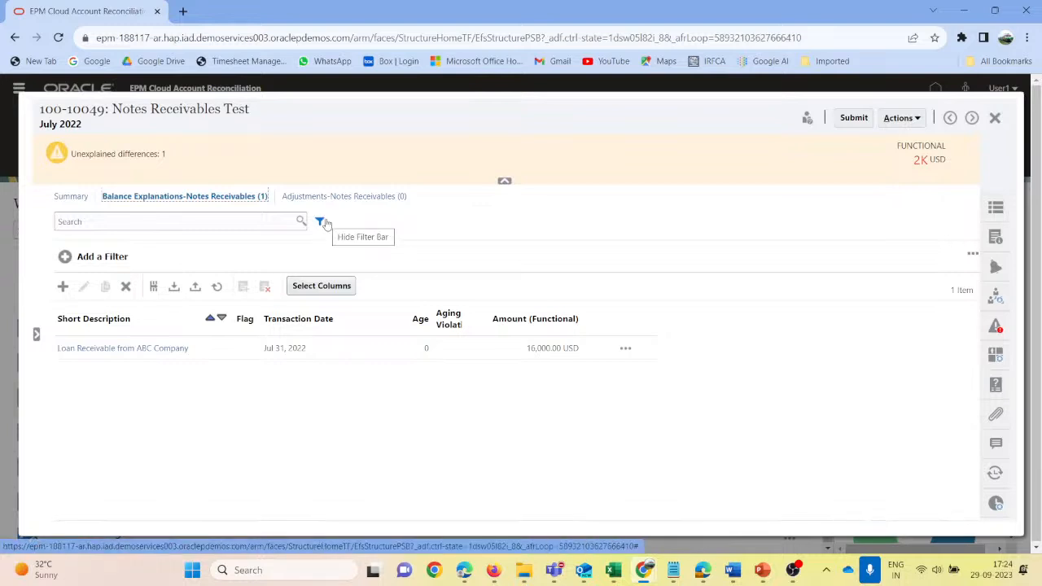
# - Create a Notes Receivables adjustment transaction with the short description "Belong to Interco Ledger Need to Tfr to Interco"
pyautogui.click(340, 197)
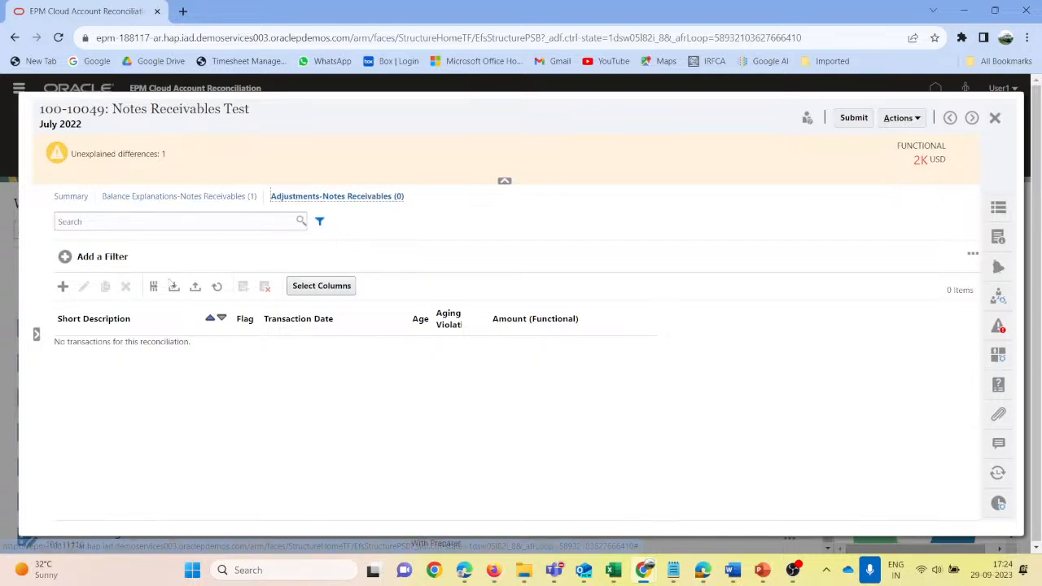
pyautogui.click(62, 288)
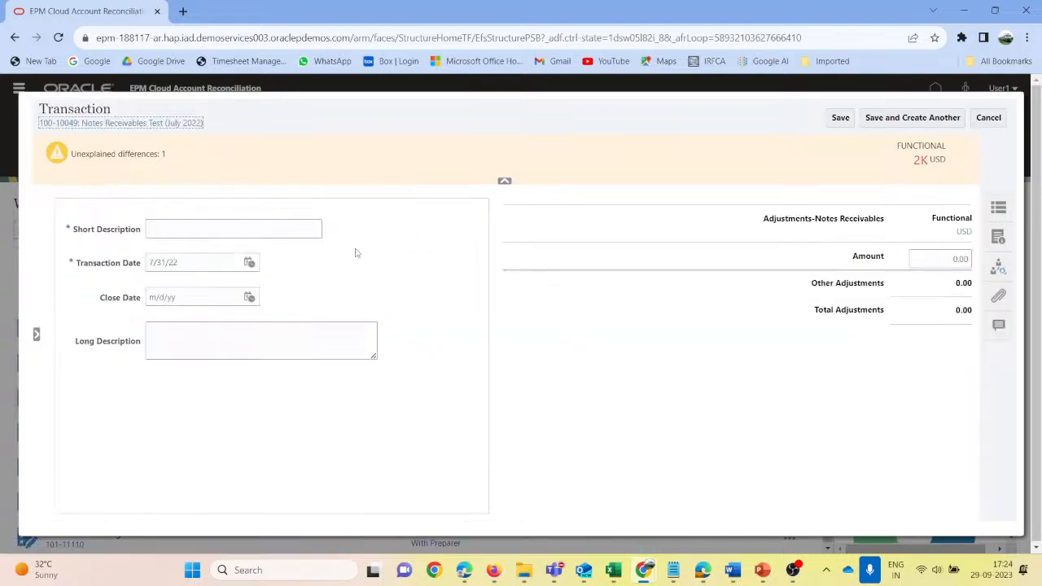
pyautogui.click(206, 223)
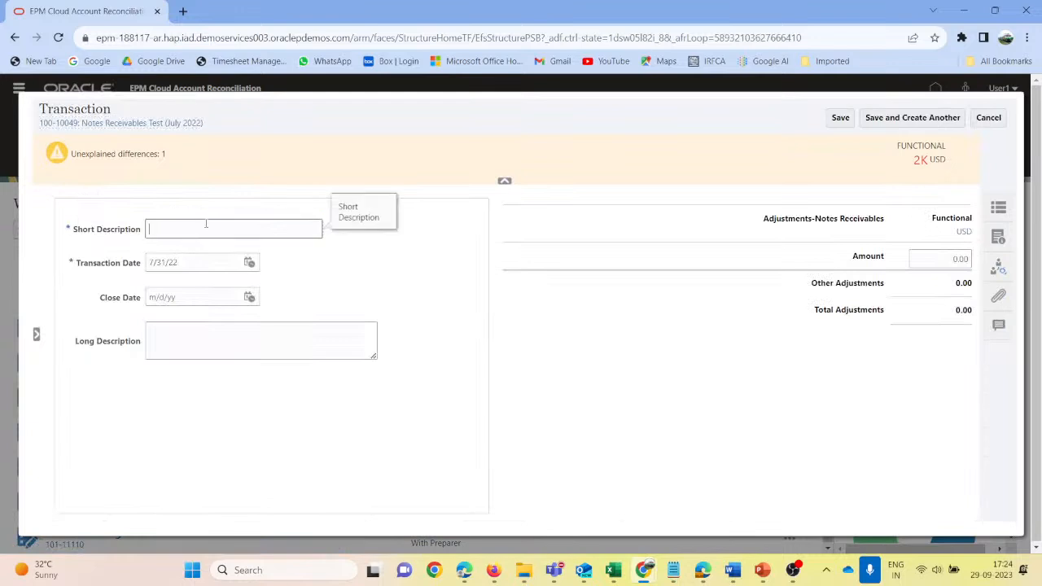
pyautogui.write('Belong to Interco Ledger Need to Tfr to Interco')
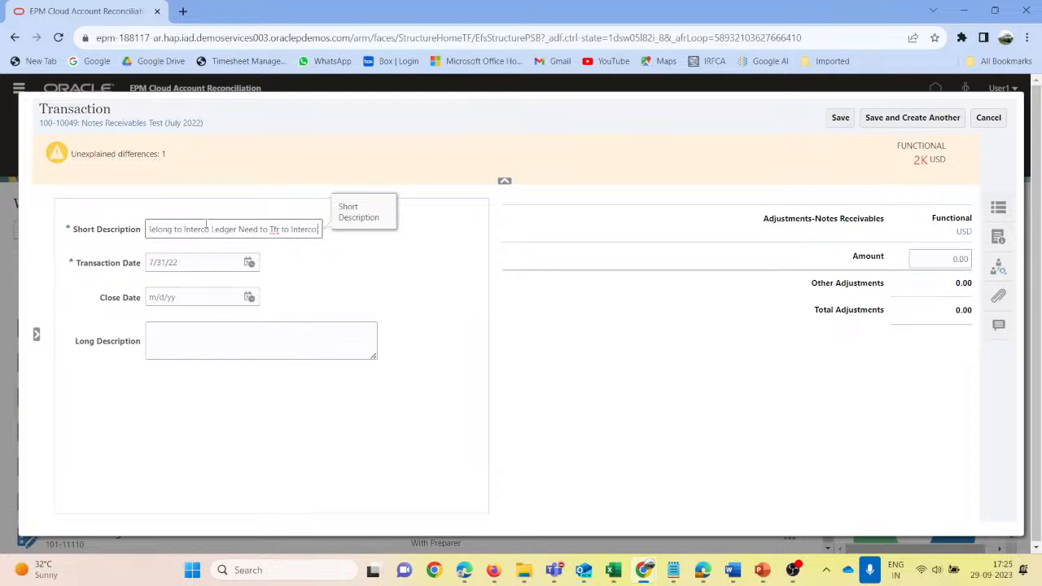
# - Set the adjustment's functional amount to 2000 USD, save it, and review the reconciliation's balance summary
pyautogui.click(176, 334)
pyautogui.click(959, 259)
pyautogui.write('100')
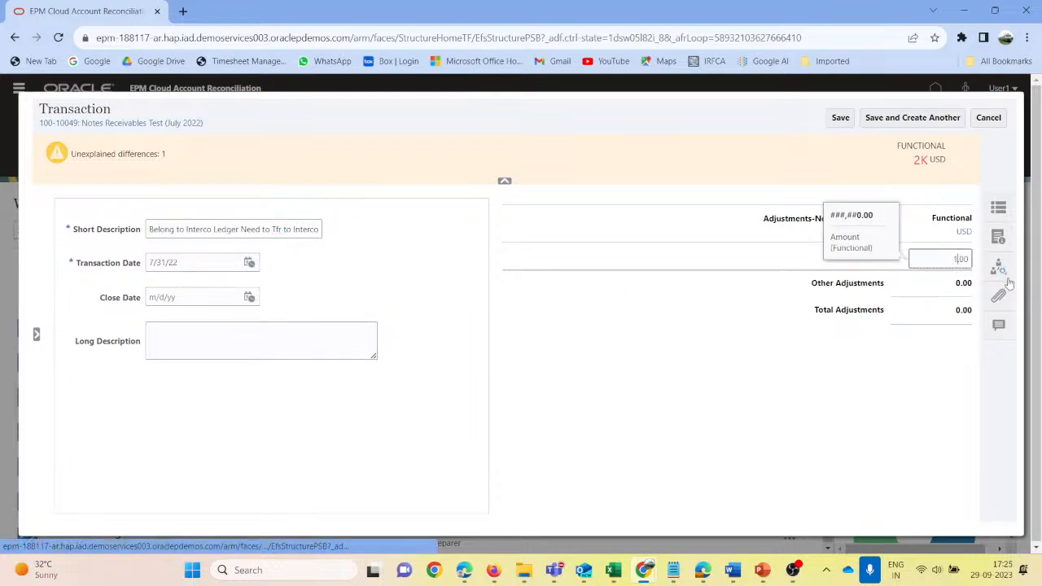
pyautogui.write('2000')
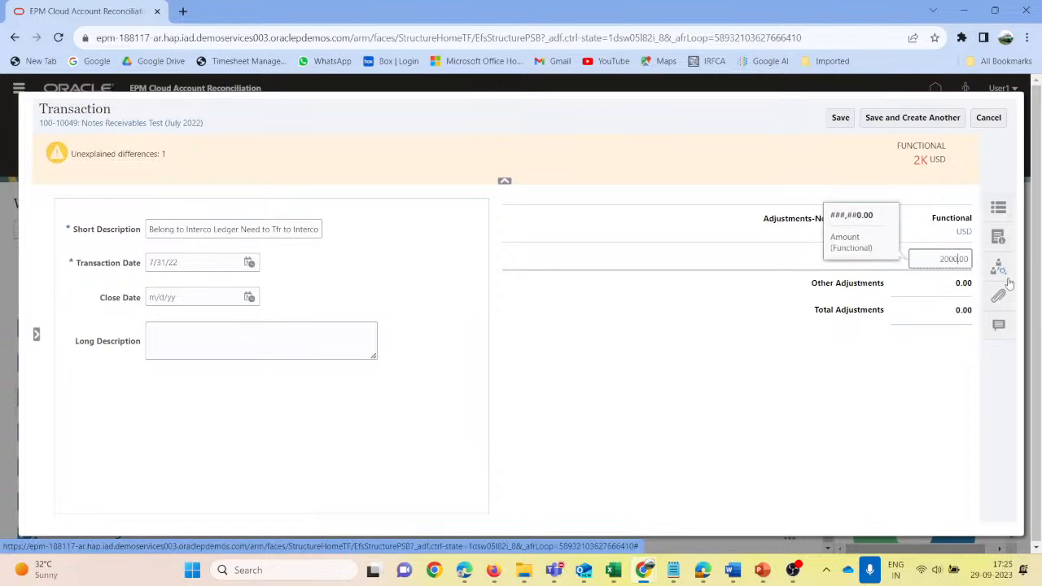
pyautogui.press('Tab')
pyautogui.click(843, 120)
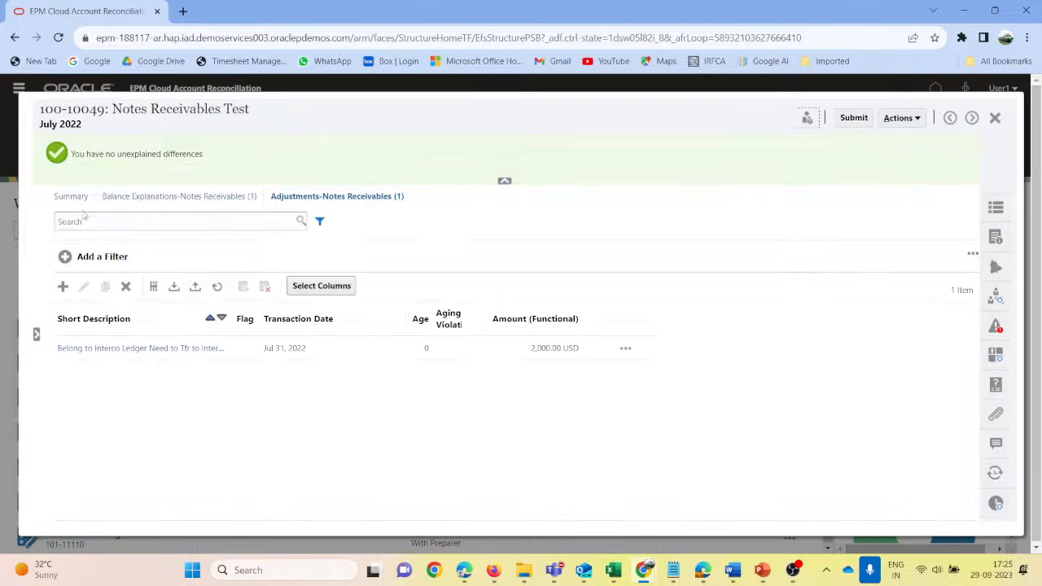
pyautogui.click(73, 199)
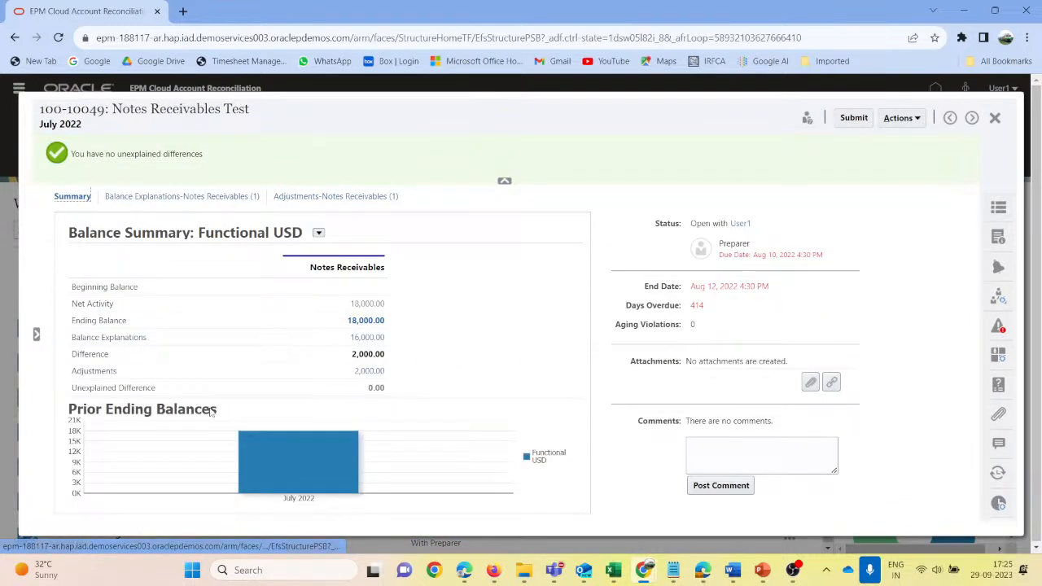
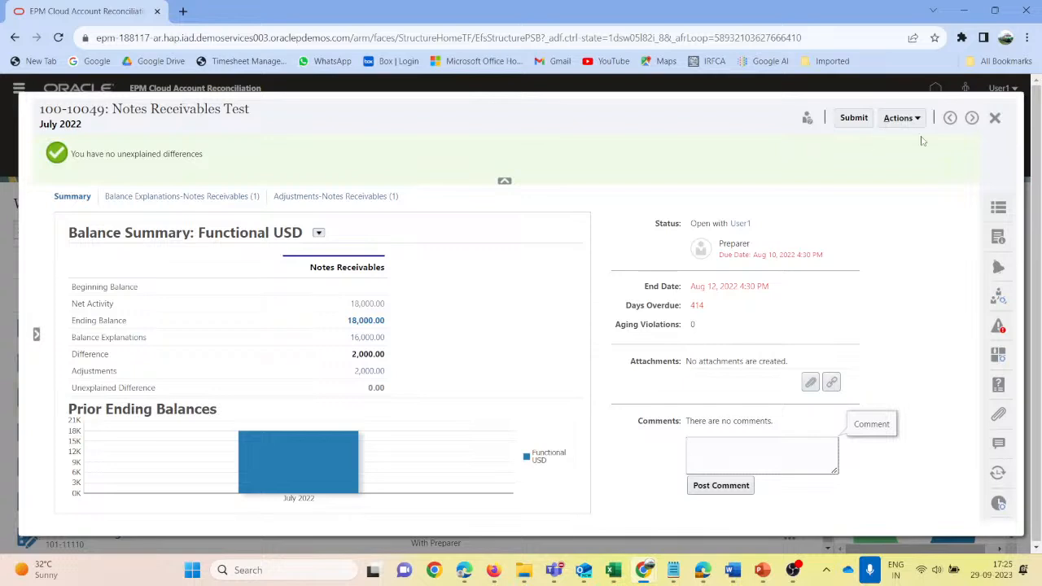
# - Switch to the administrator session in Firefox and examine the auto-approve rule and its condition in the Notes Receivables Test profile
pyautogui.moveTo(554, 572)
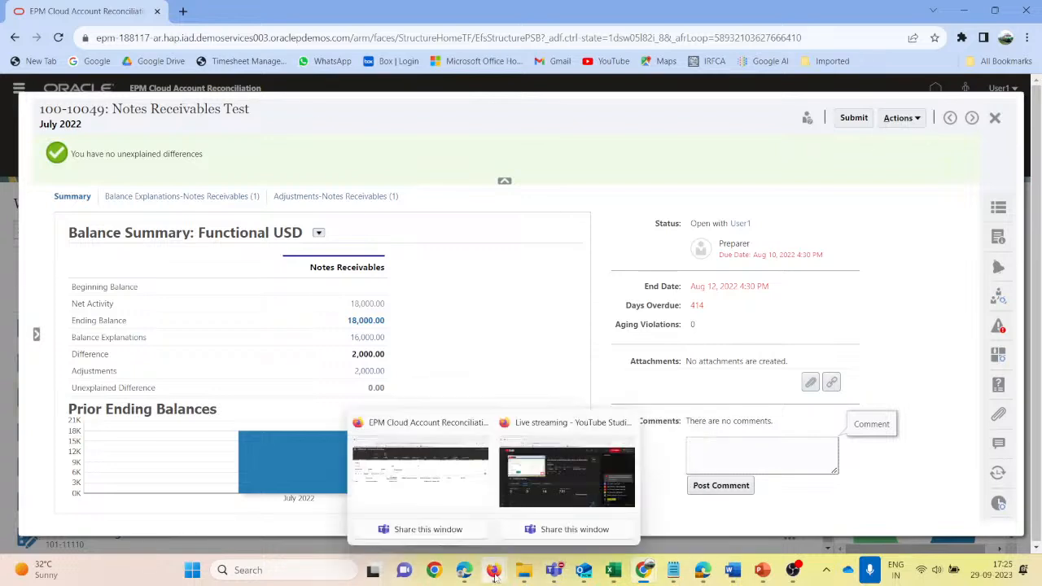
pyautogui.click(422, 483)
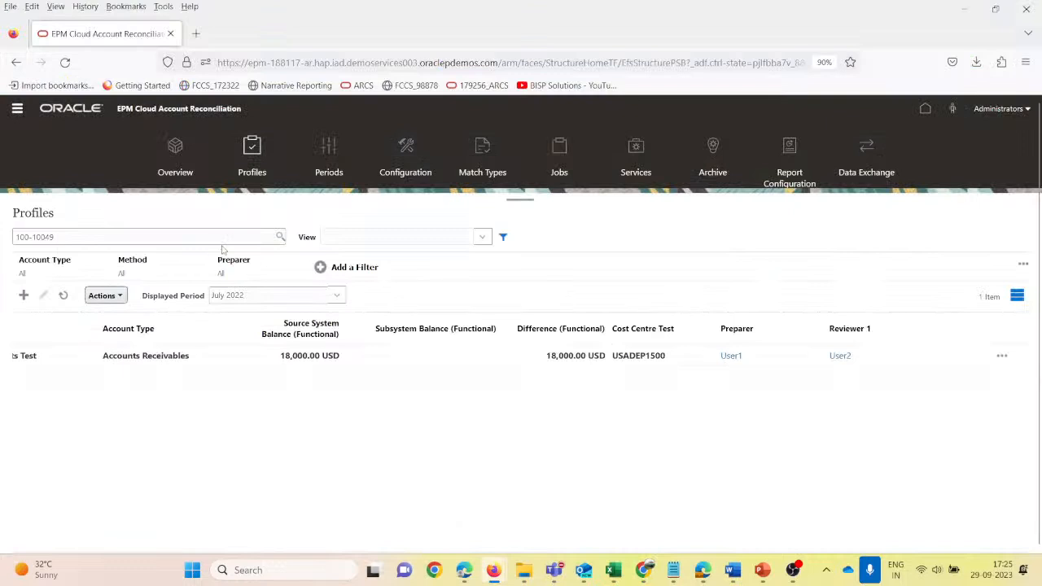
pyautogui.click(252, 150)
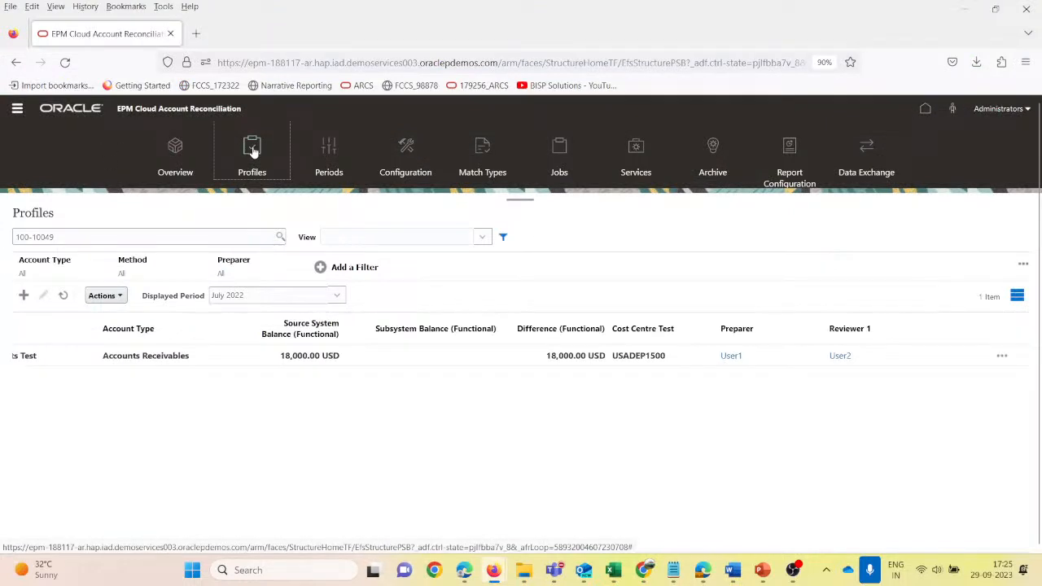
pyautogui.click(316, 357)
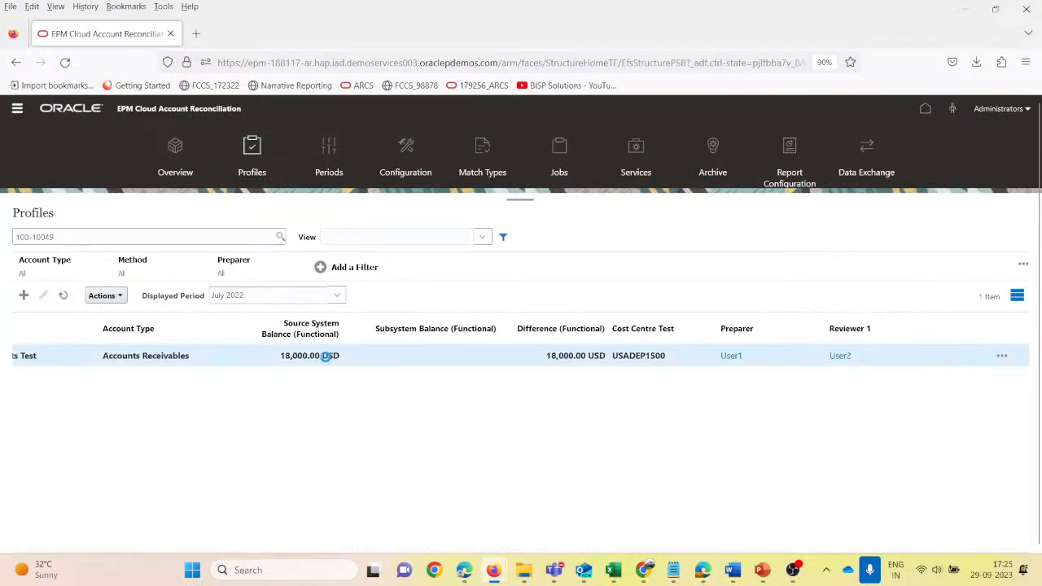
pyautogui.hscroll(-5, 212, 421)
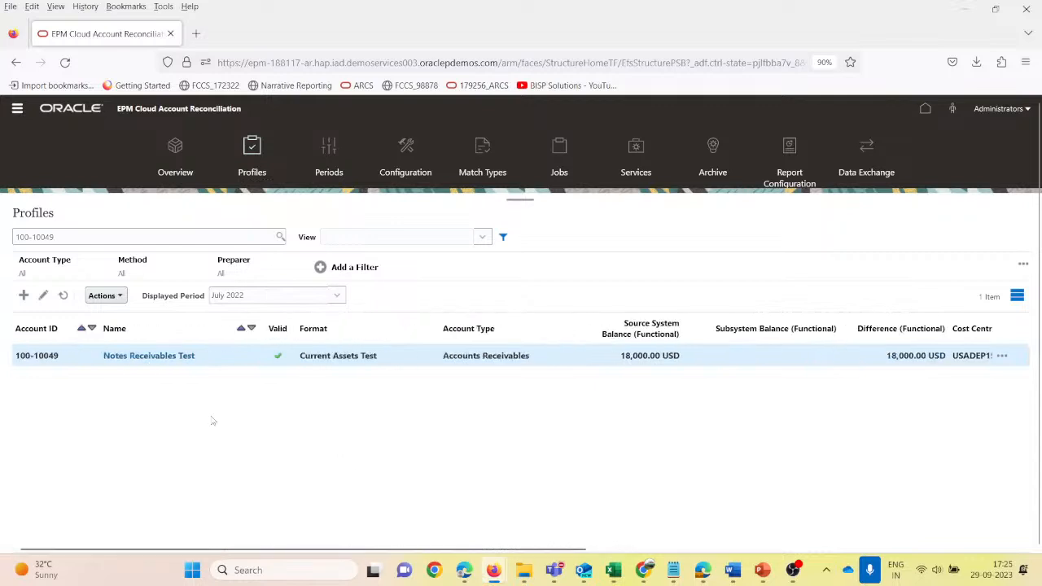
pyautogui.click(163, 355)
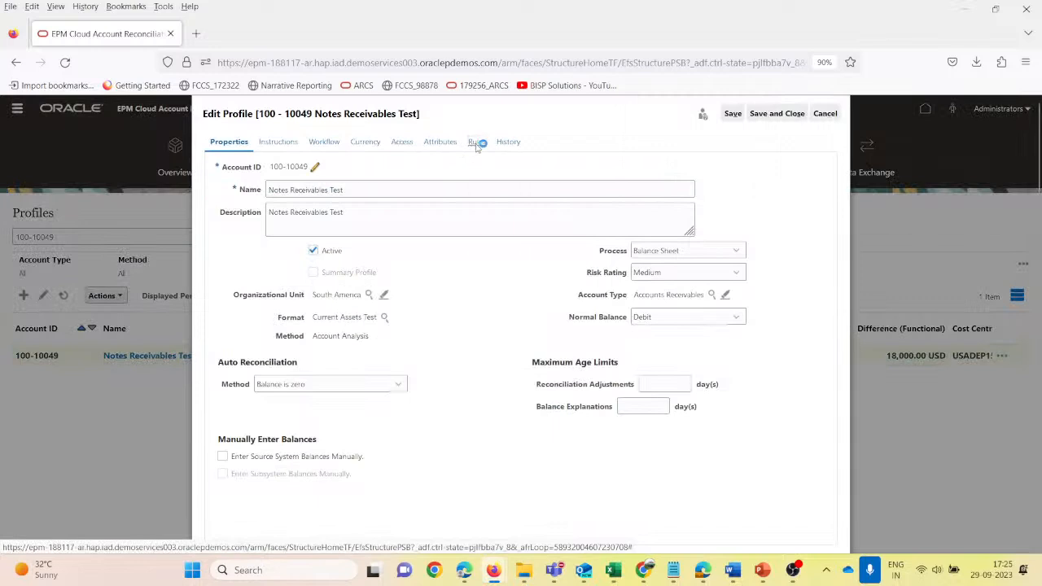
pyautogui.click(477, 141)
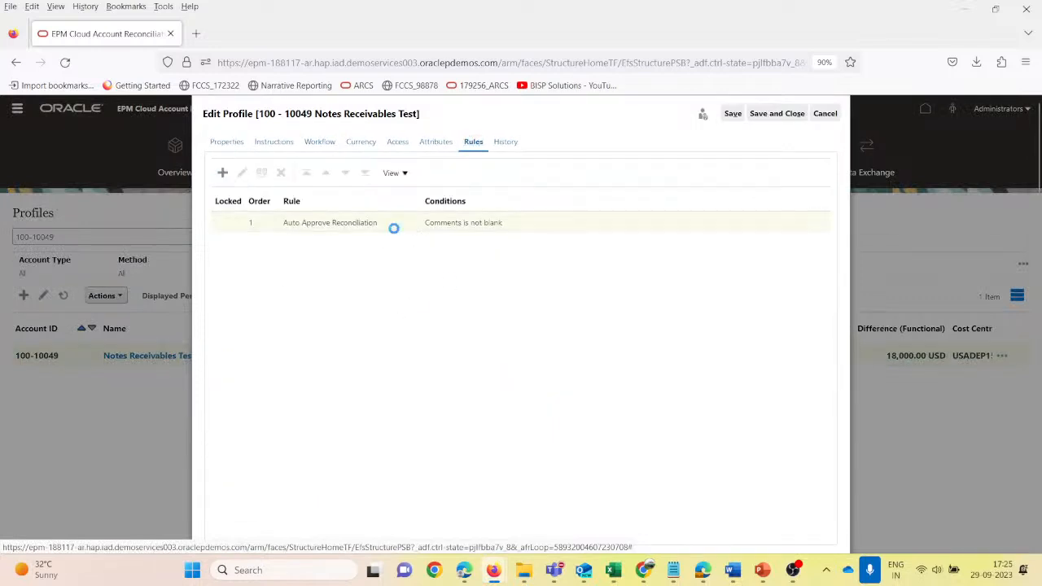
pyautogui.click(395, 232)
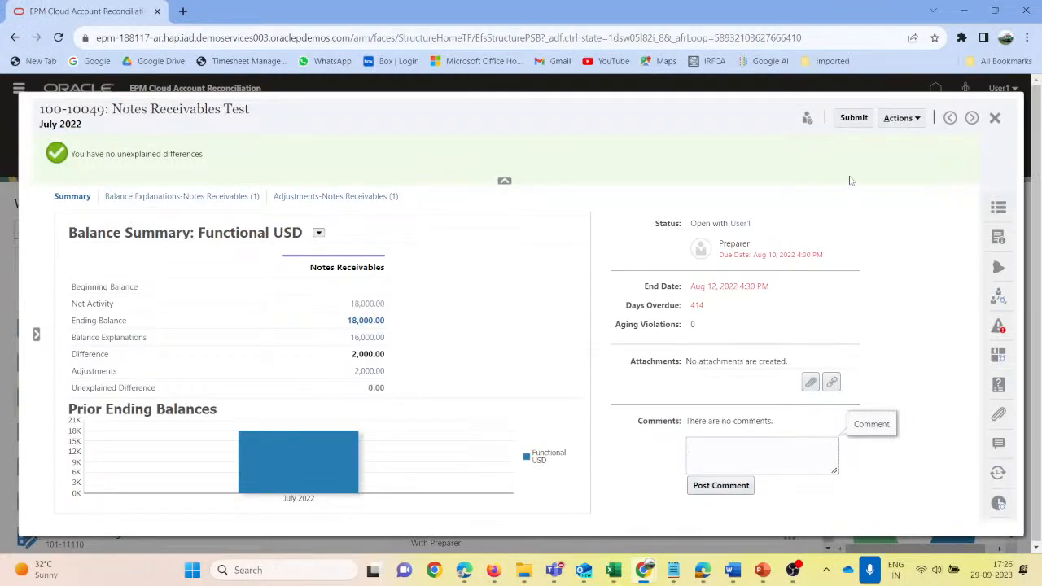
# - Submit the Notes Receivables Test reconciliation as preparer without a comment, close it, and check its status in the Reconciliations list
pyautogui.click(851, 119)
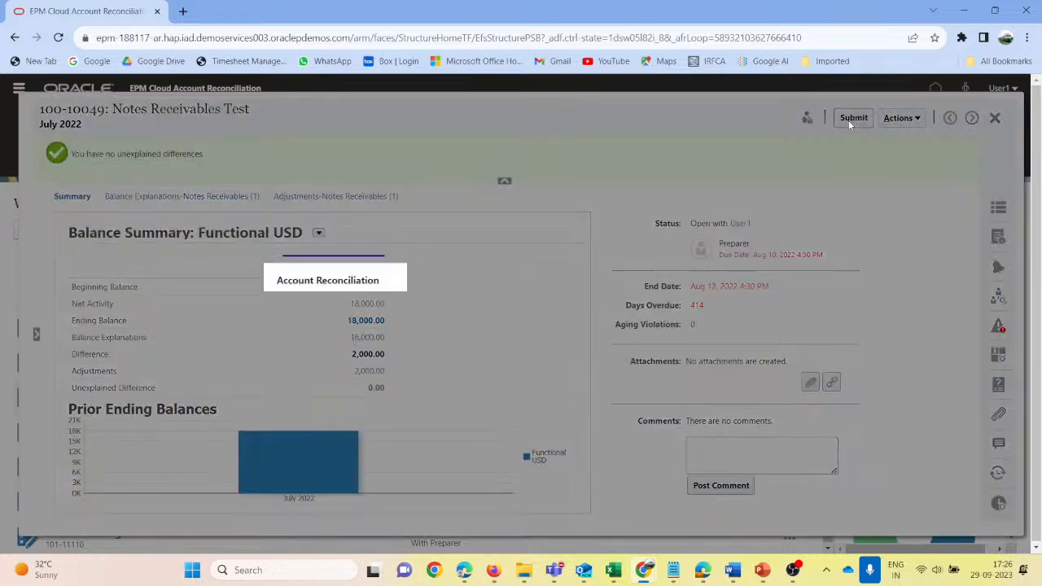
pyautogui.click(727, 349)
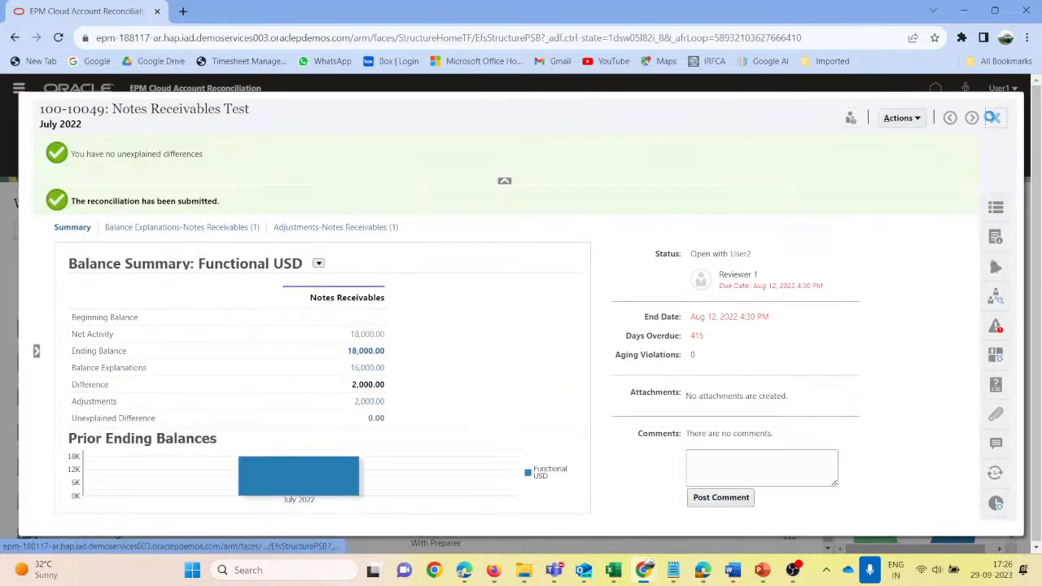
pyautogui.click(992, 117)
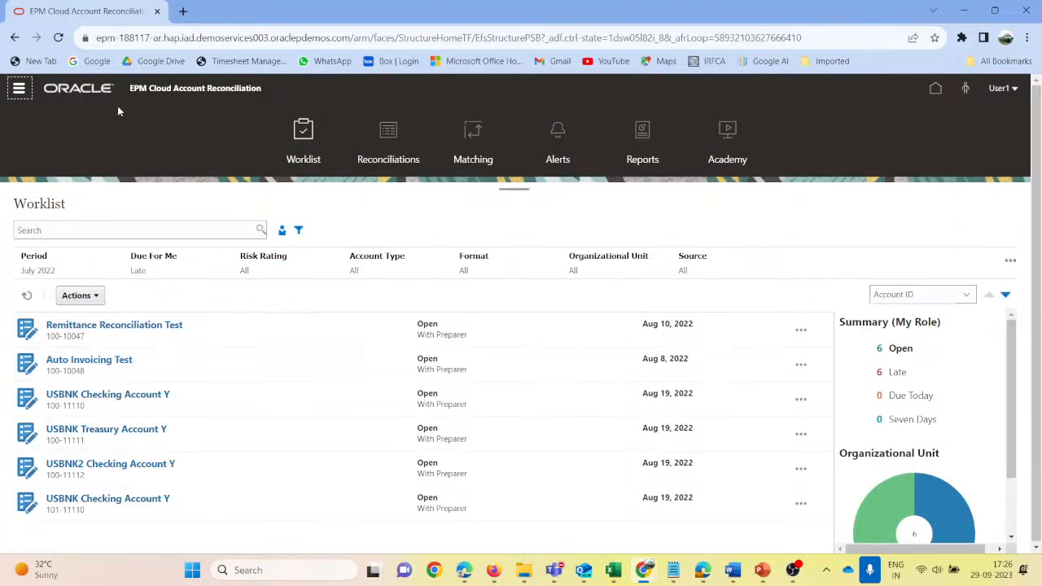
pyautogui.click(395, 134)
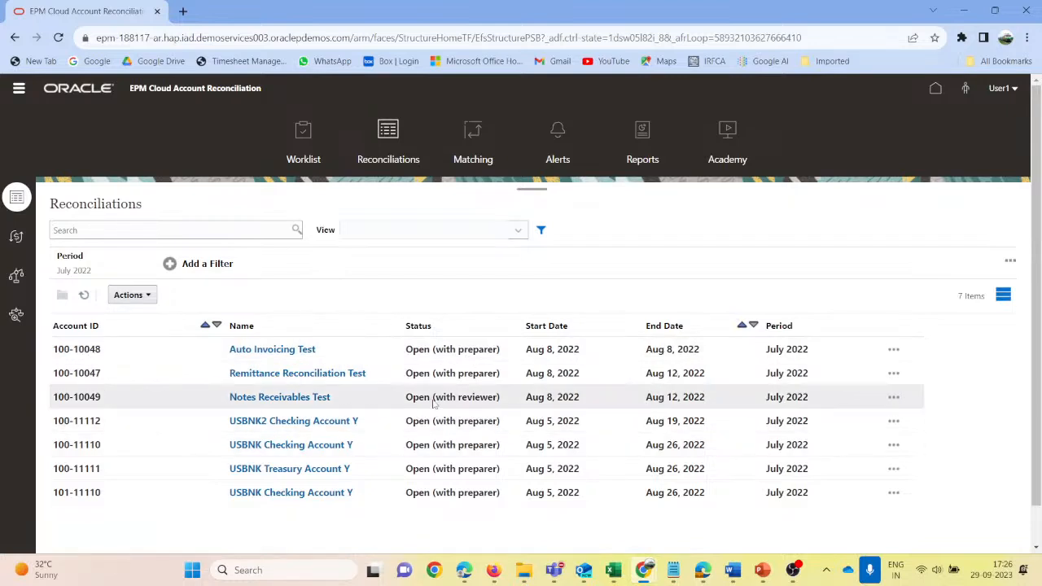
pyautogui.click(308, 403)
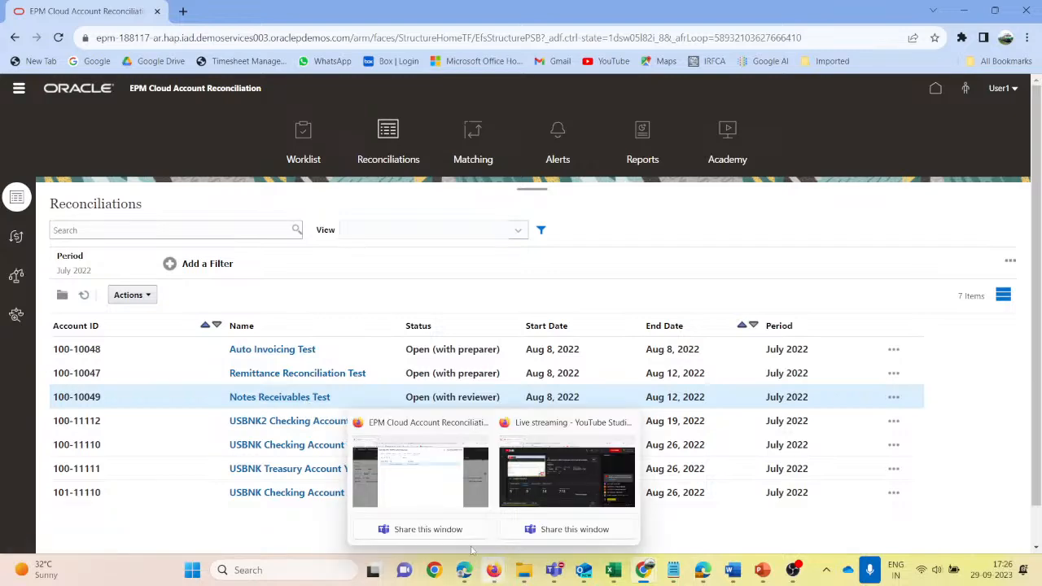
# - In the administrator session in Firefox, close the profile without saving, reopen the July 2022 Notes Receivables Test reconciliation, and close it
pyautogui.click(421, 492)
pyautogui.click(824, 113)
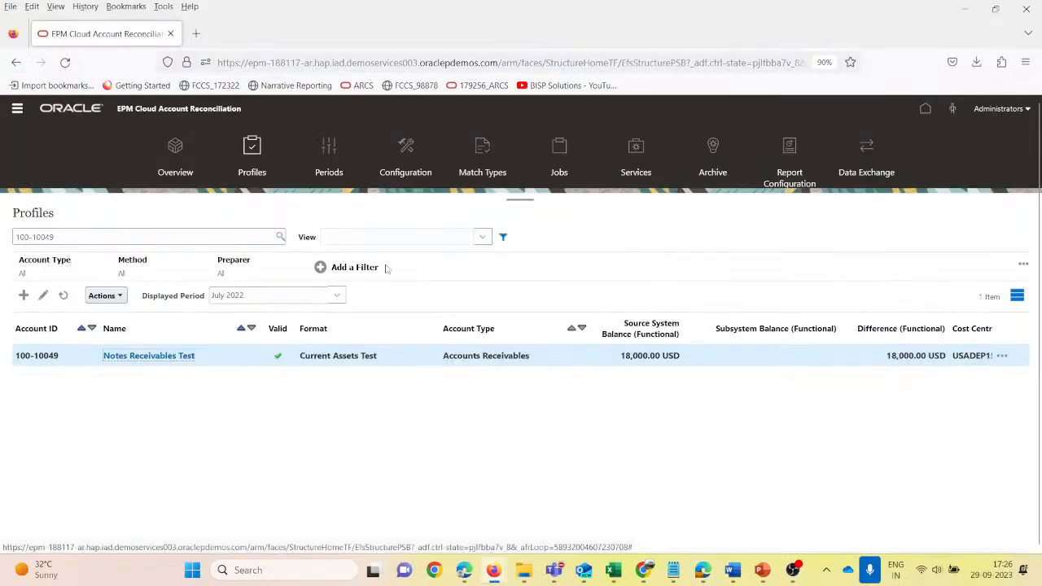
pyautogui.click(18, 108)
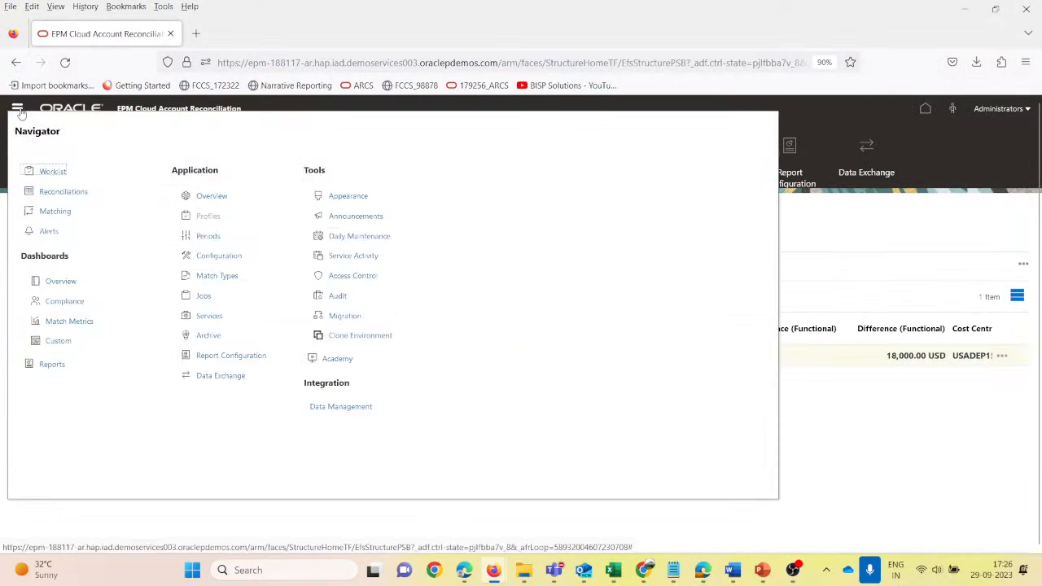
pyautogui.click(64, 192)
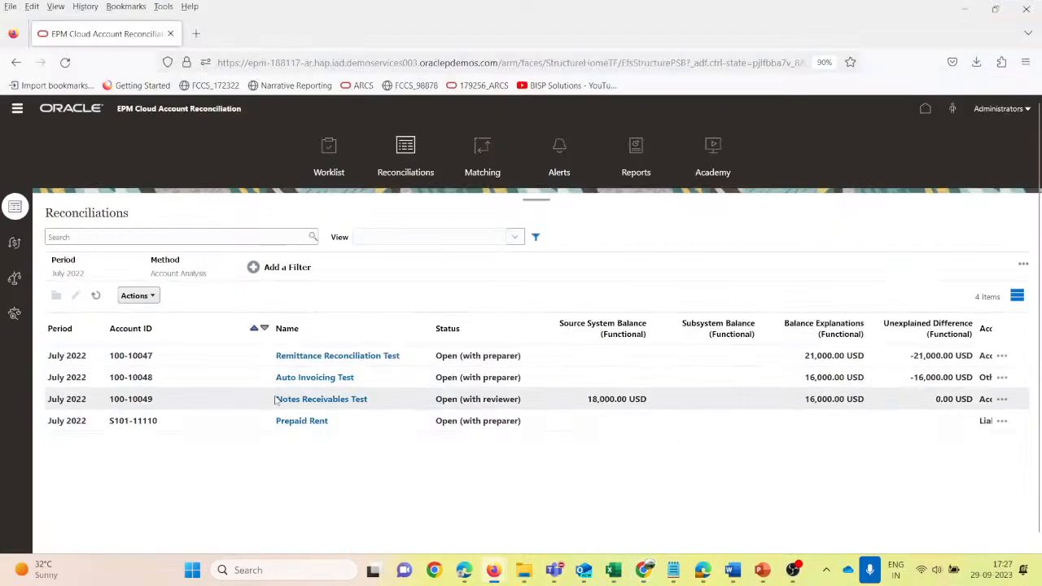
pyautogui.click(381, 400)
pyautogui.click(339, 400)
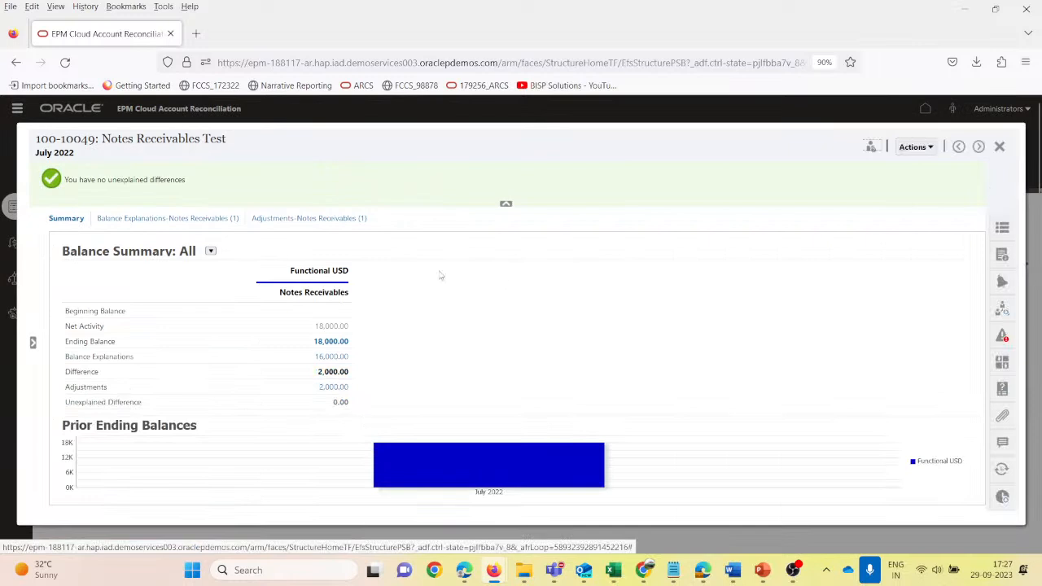
pyautogui.click(928, 147)
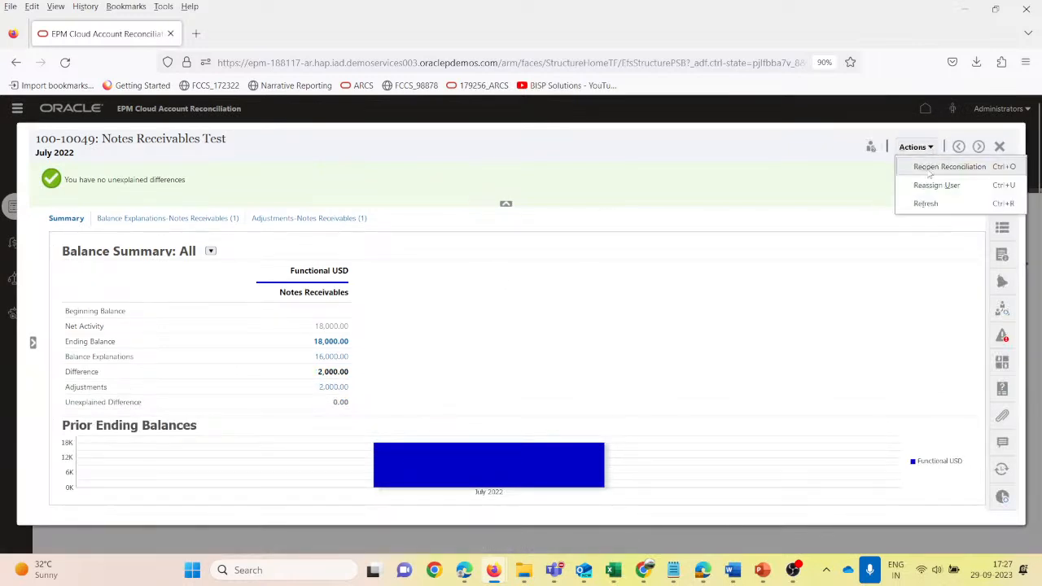
pyautogui.click(944, 167)
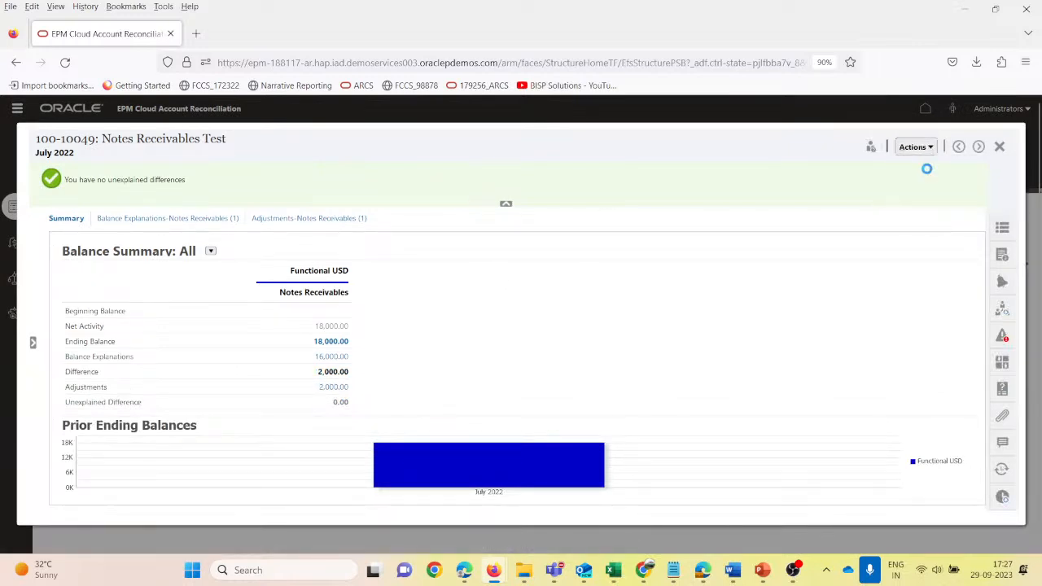
pyautogui.click(1001, 148)
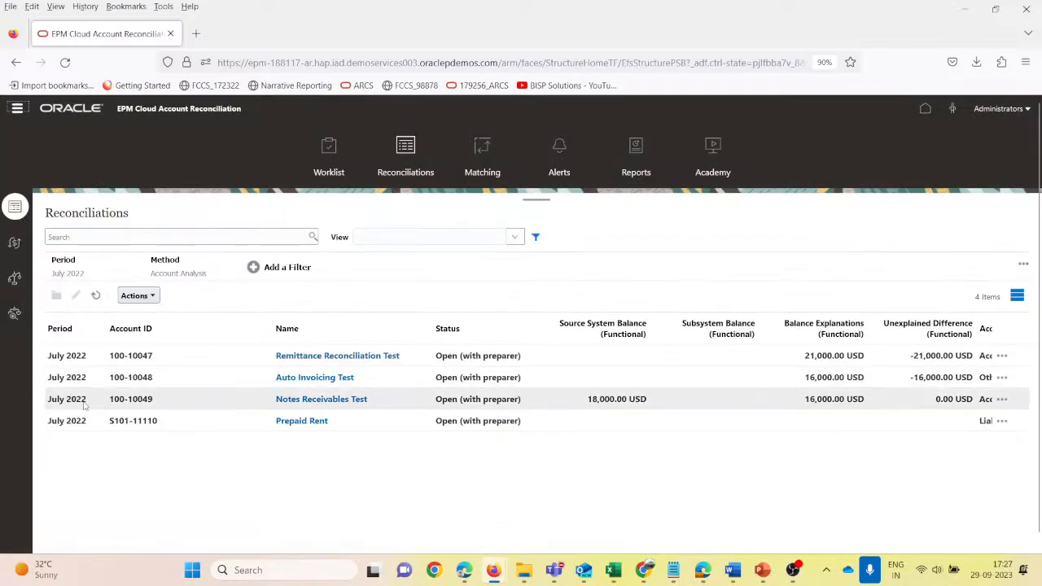
pyautogui.click(524, 404)
# - Return to the preparer session in Chrome, refresh the Reconciliations list, and open the Notes Receivables Test reconciliation
pyautogui.hotkey('alt', 'Tab')
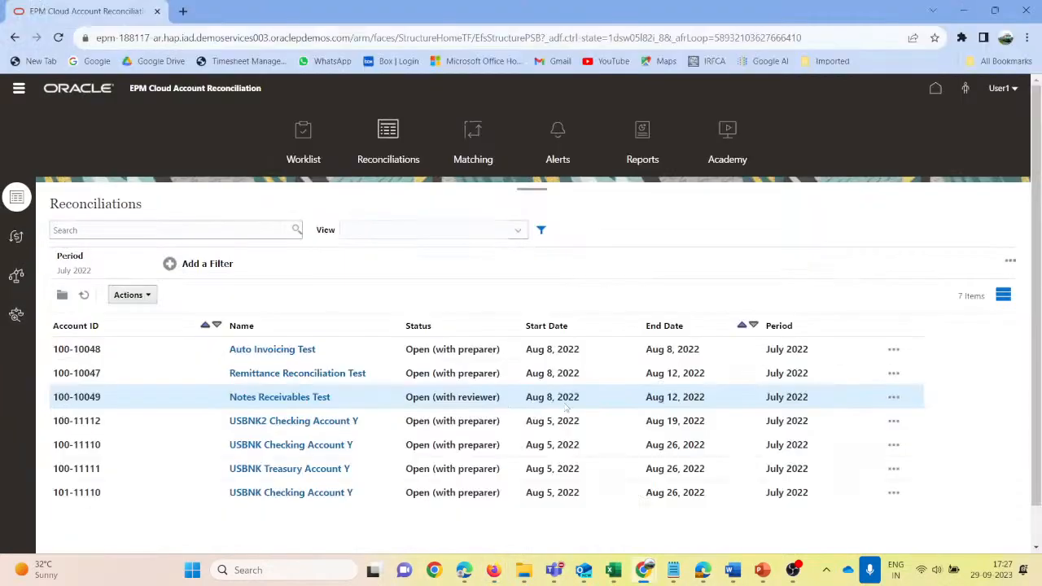
pyautogui.click(86, 295)
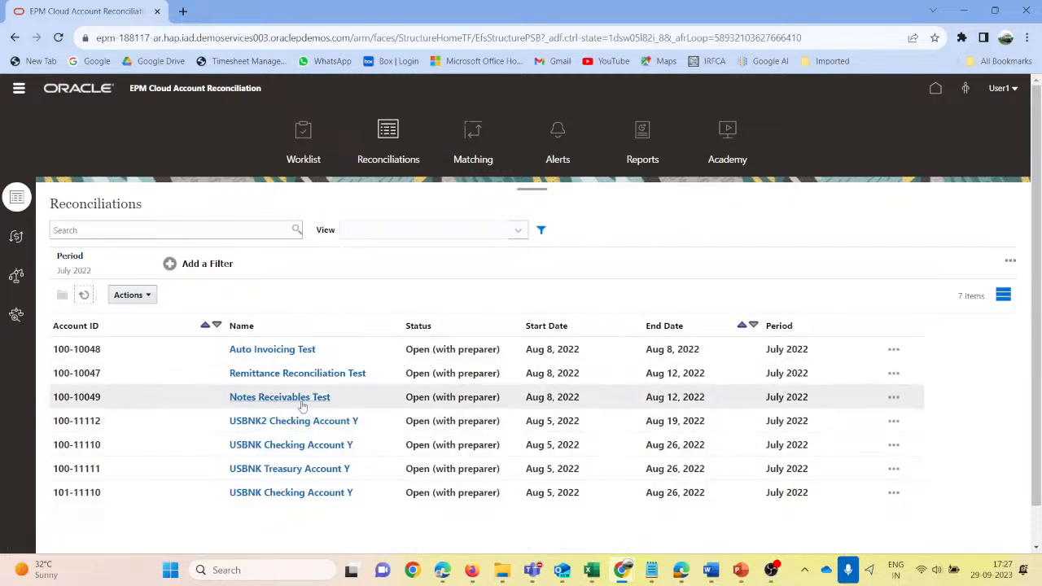
pyautogui.click(299, 402)
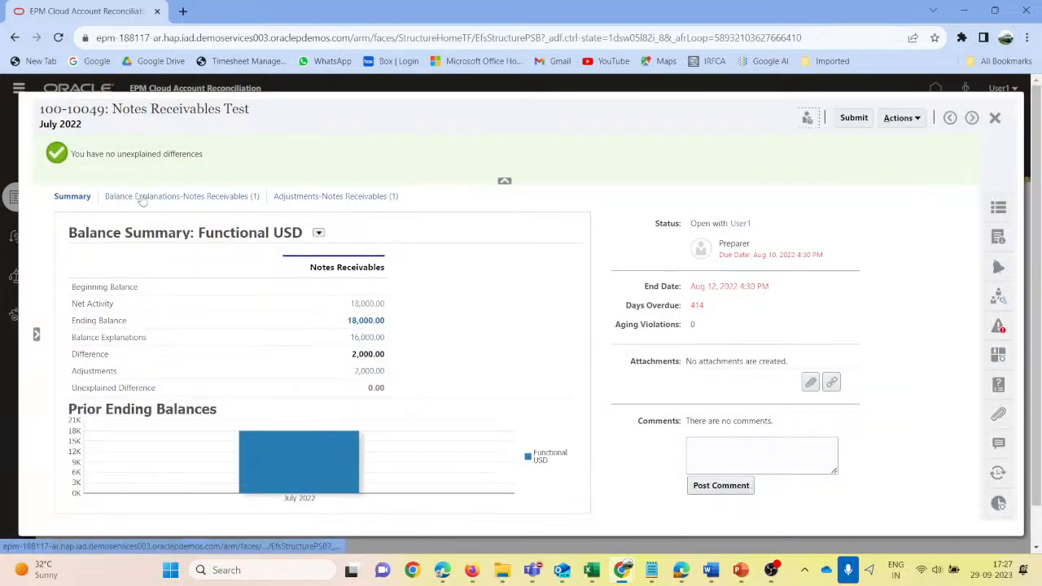
# - Review the Notes Receivables balance explanations, including the details of the "Loan Receivable from ABC Company" transaction, and close it unchanged
pyautogui.click(140, 196)
pyautogui.click(339, 197)
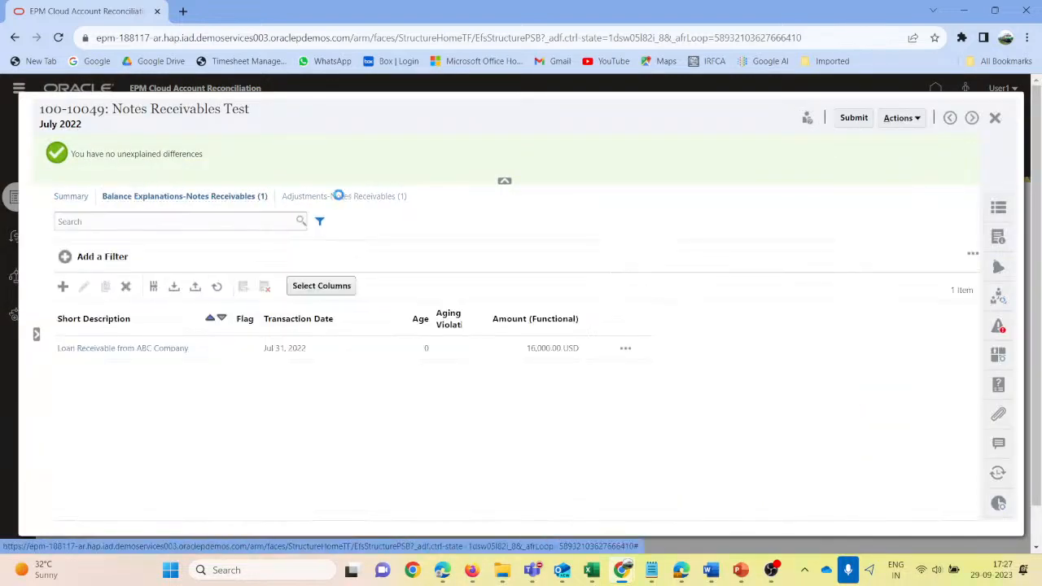
pyautogui.click(209, 196)
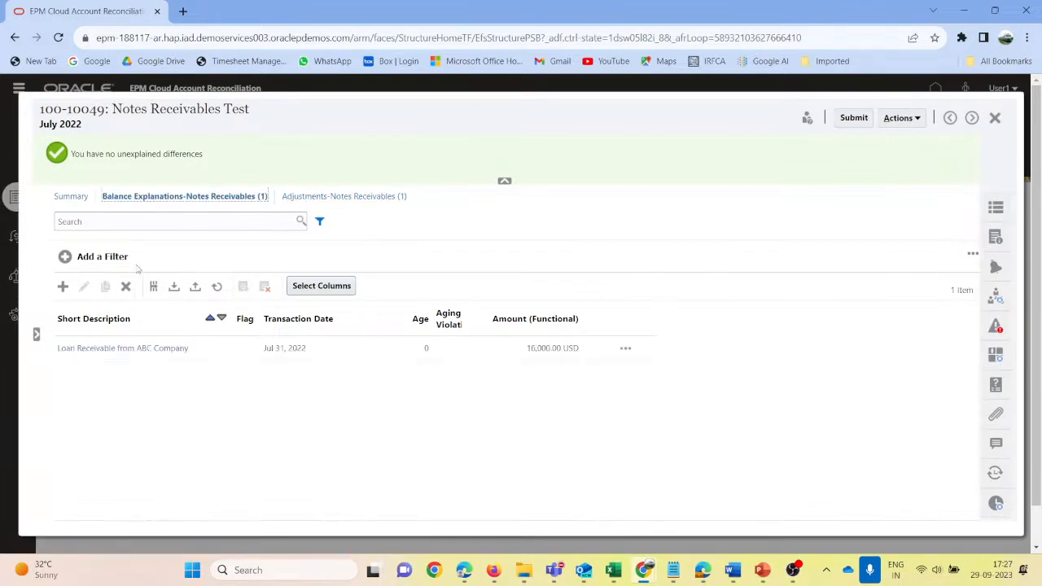
pyautogui.click(211, 351)
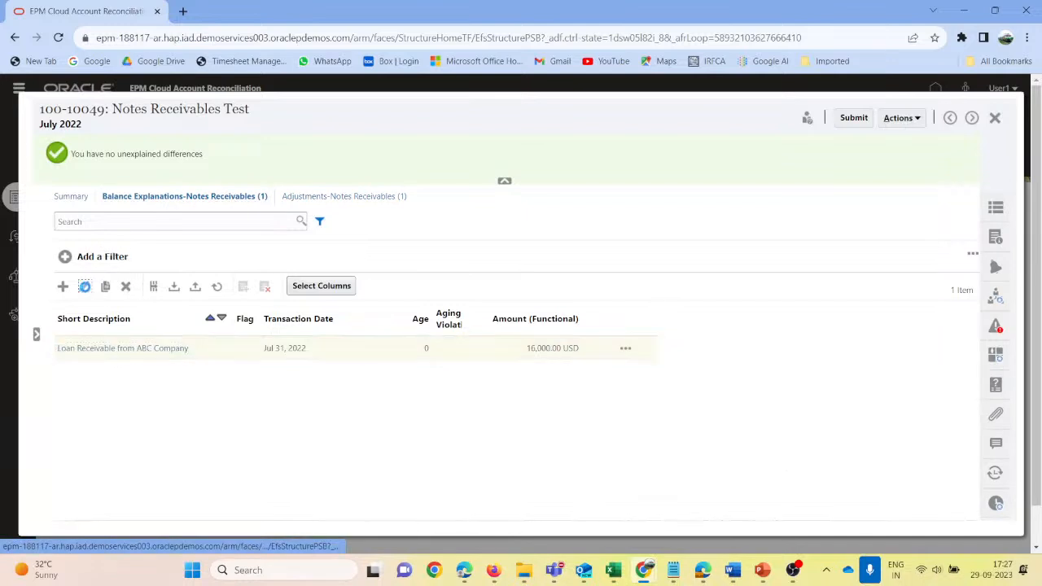
pyautogui.click(85, 286)
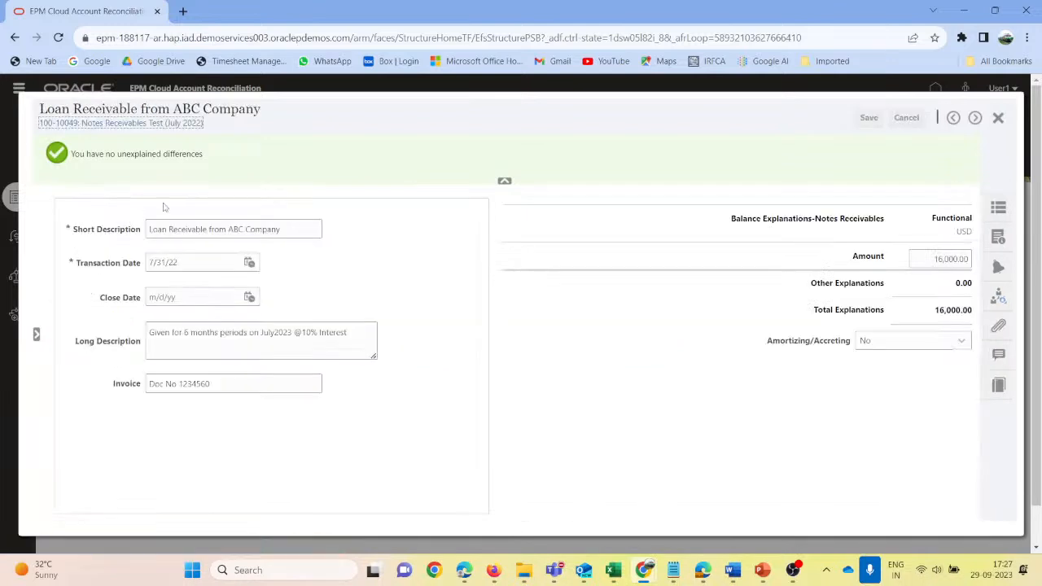
pyautogui.click(997, 118)
# - Post the comment "Adjustment needed; Related to Inter Co" on the reconciliation and check it among the reconciliation's comments
pyautogui.click(71, 198)
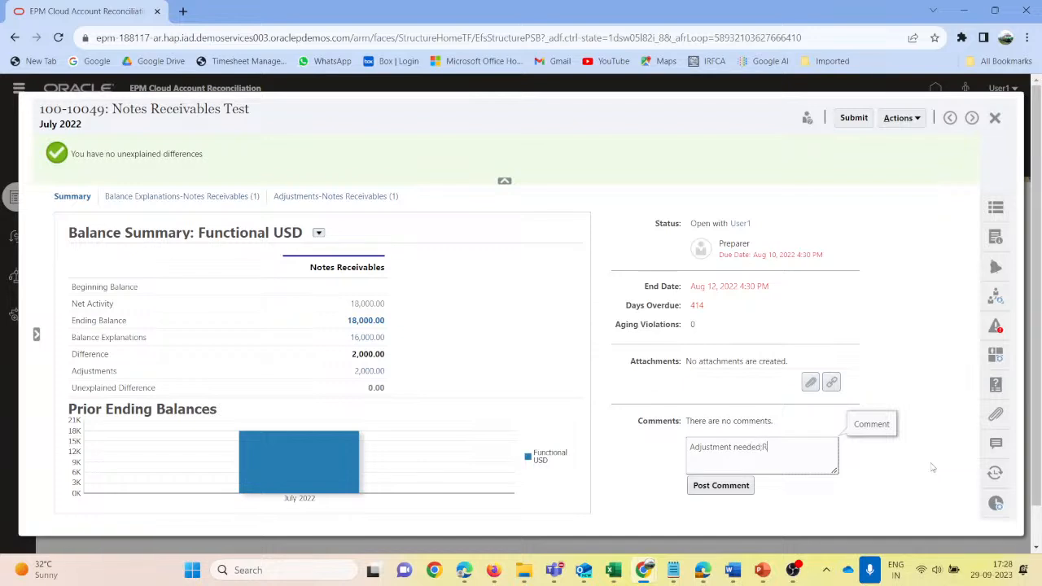
pyautogui.write('d to Inter Co')
pyautogui.click(696, 486)
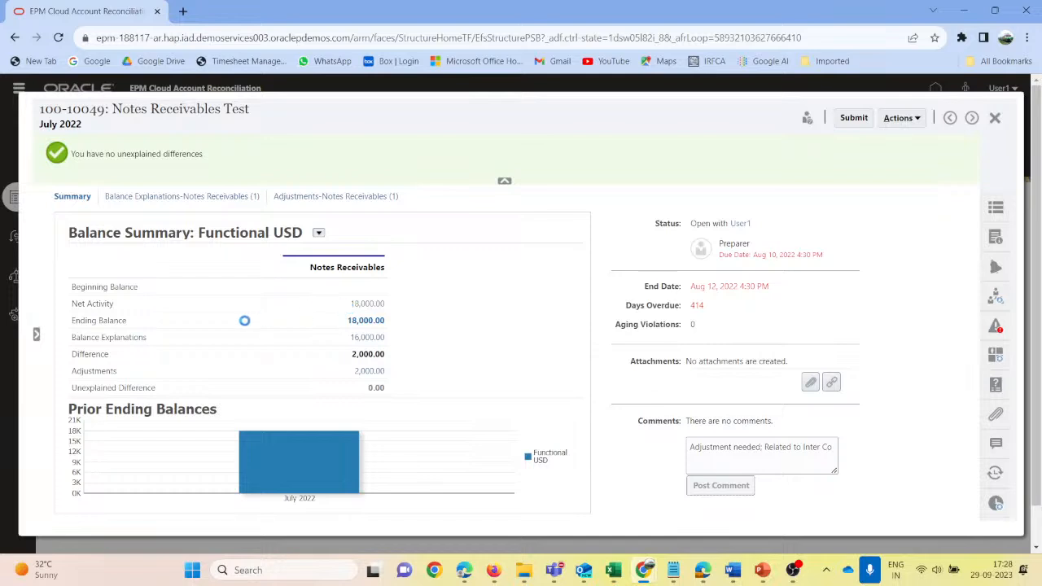
pyautogui.click(995, 445)
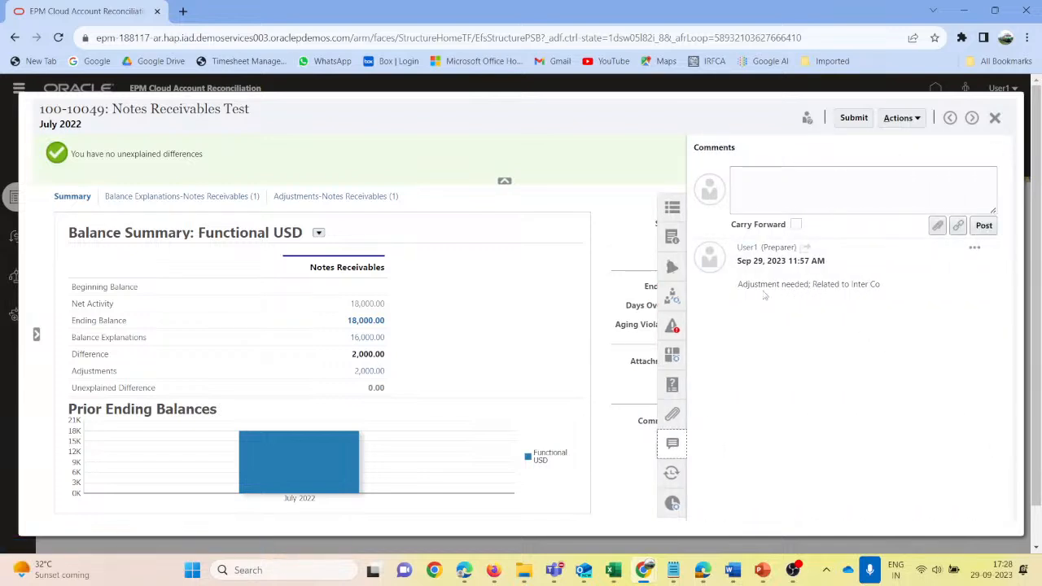
pyautogui.click(670, 445)
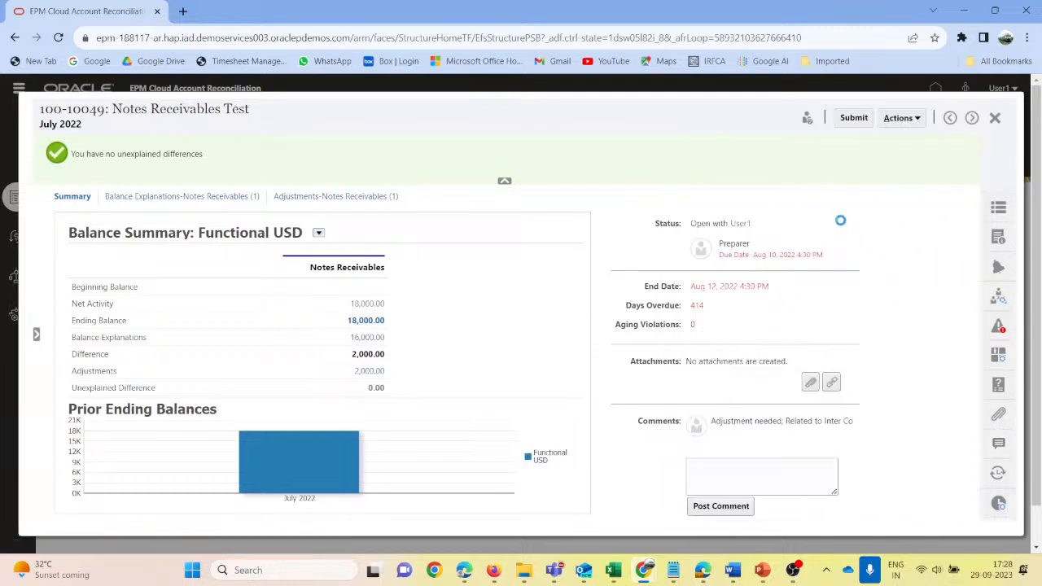
# - Submit the commented Notes Receivables Test reconciliation, confirm completing its preparation, close it, and refresh the Reconciliations list
pyautogui.click(852, 122)
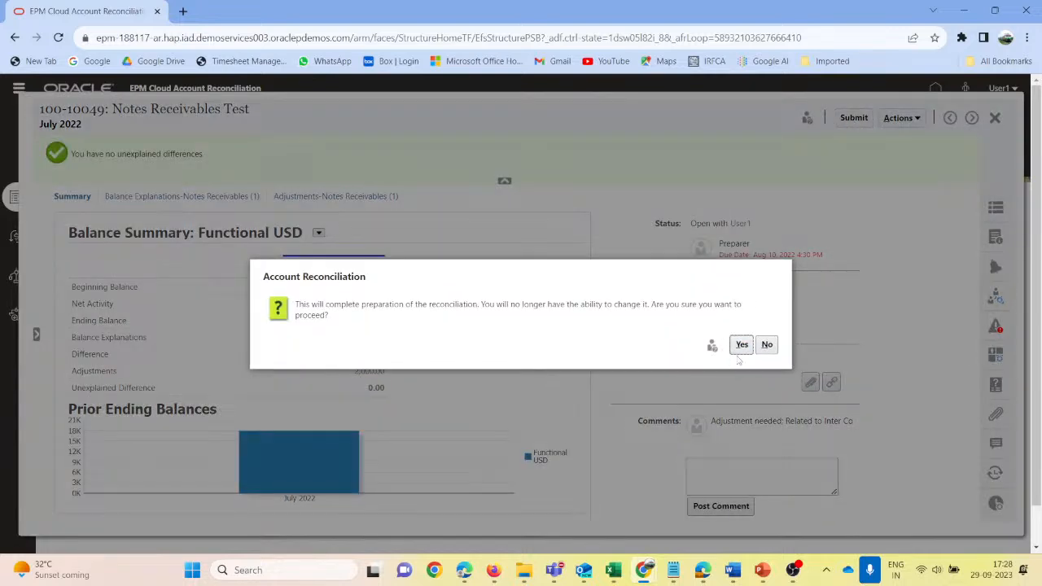
pyautogui.click(740, 345)
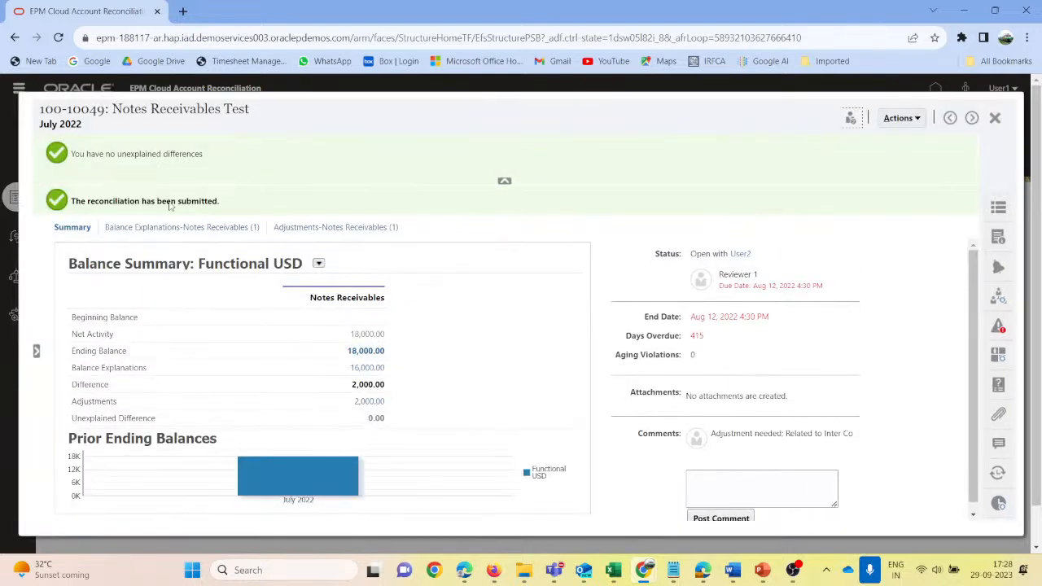
pyautogui.click(993, 120)
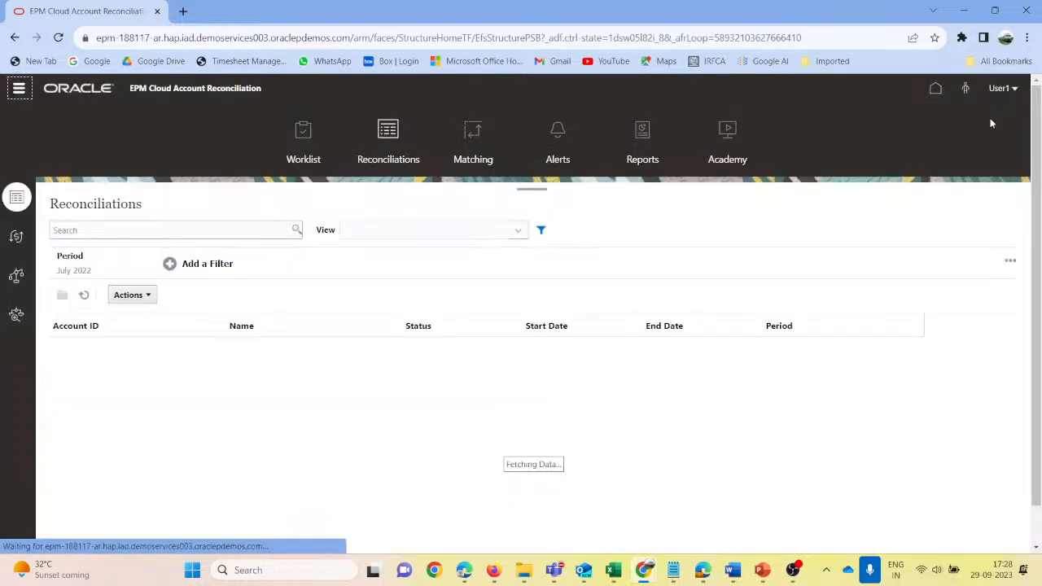
pyautogui.click(85, 296)
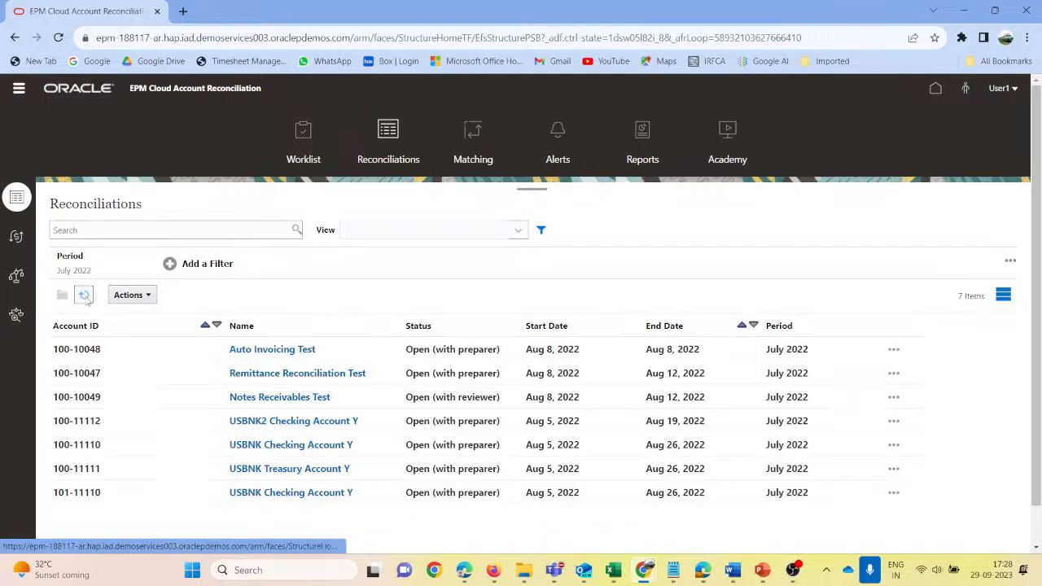
# - Open the Notes Receivables Test reconciliation to check its status, and refresh the Reconciliations list in the administrator session in Firefox
pyautogui.click(267, 396)
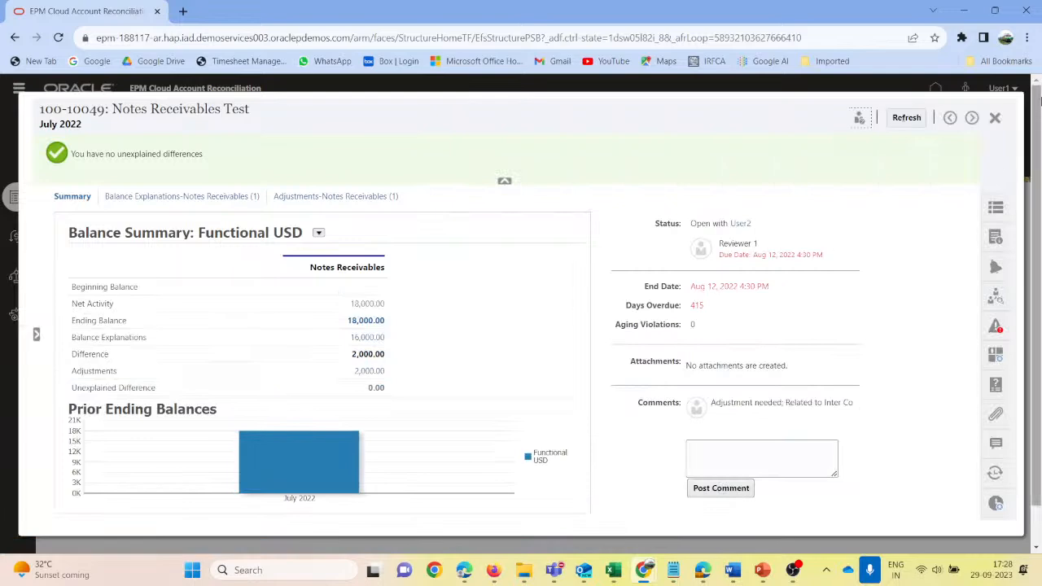
pyautogui.hotkey('alt', 'Tab')
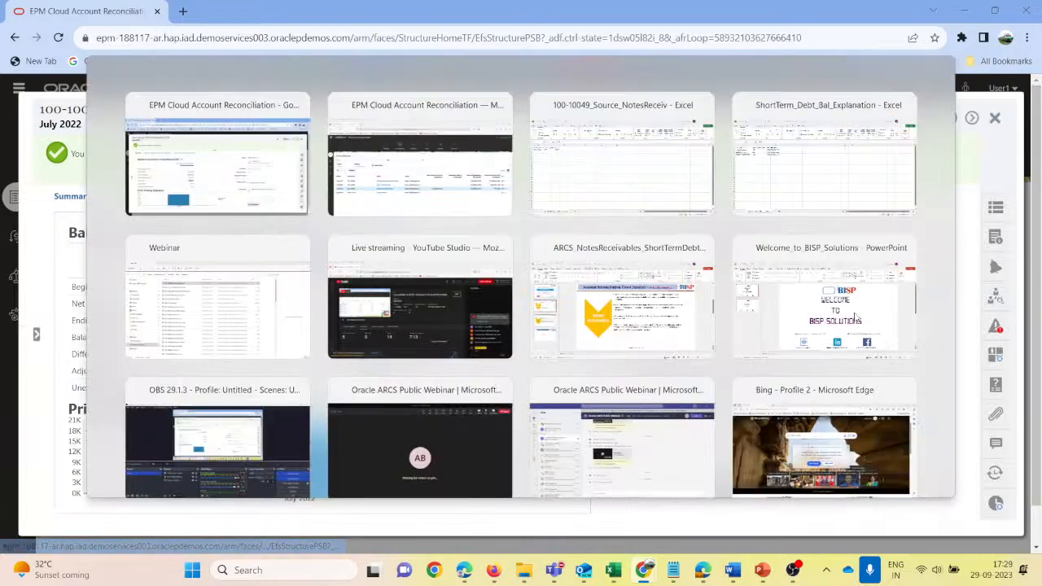
pyautogui.click(96, 295)
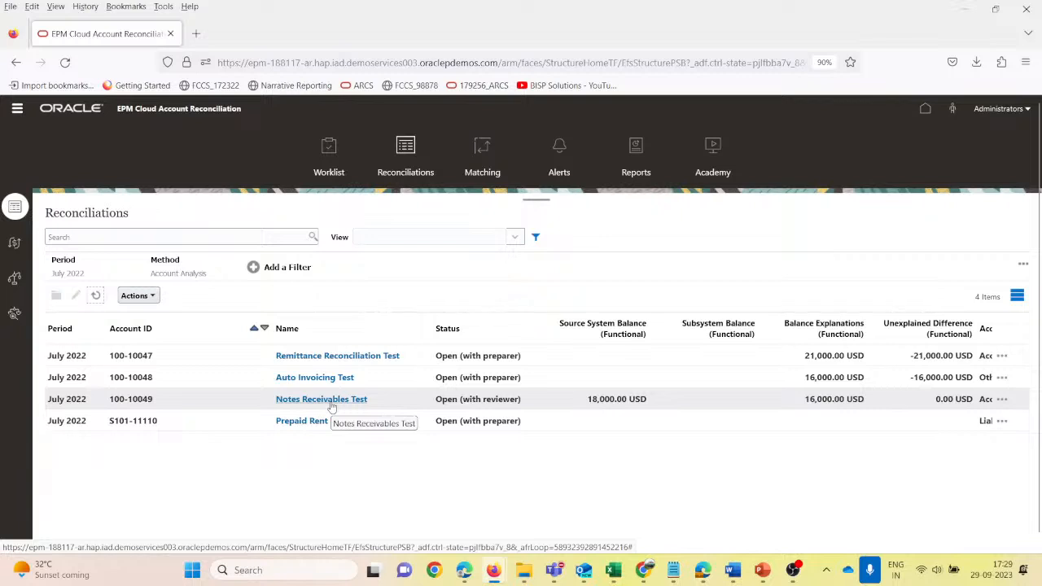
pyautogui.click(94, 297)
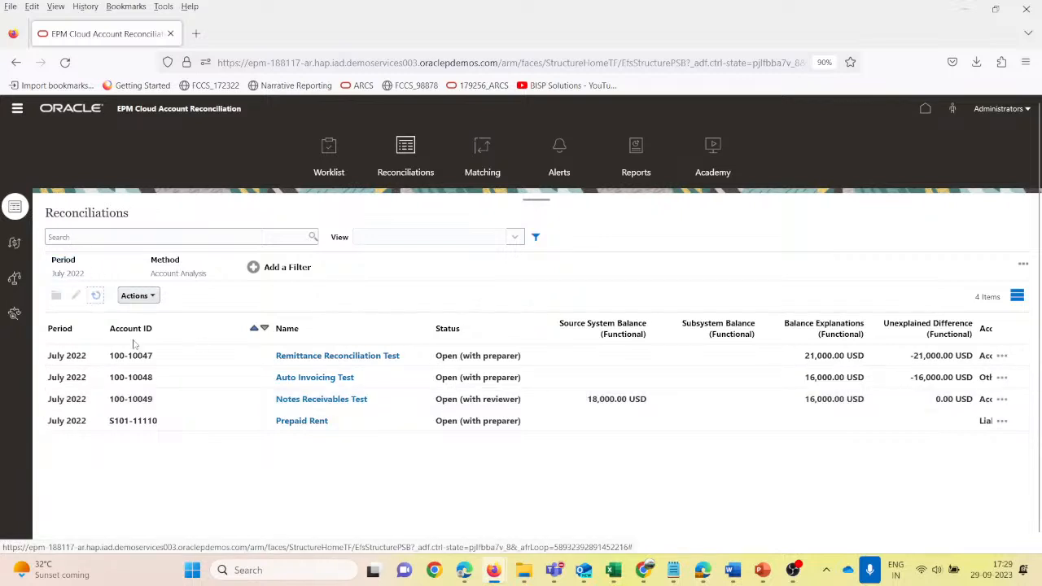
# - Return to the preparer session in Chrome, refresh the Reconciliations list, reopen and refresh Notes Receivables Test to check its reviewer status, and close it
pyautogui.moveTo(643, 570)
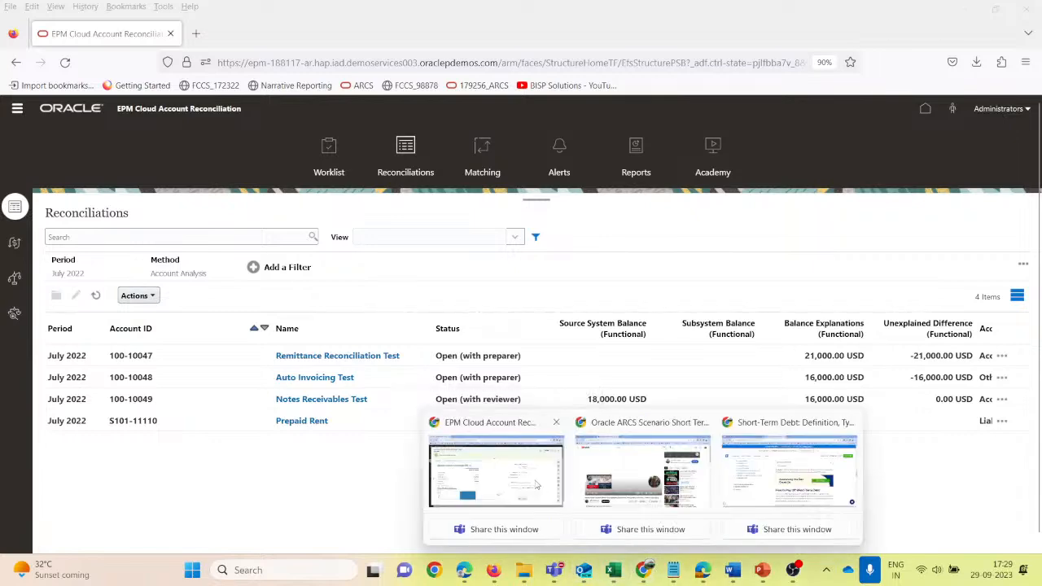
pyautogui.click(537, 486)
pyautogui.click(993, 118)
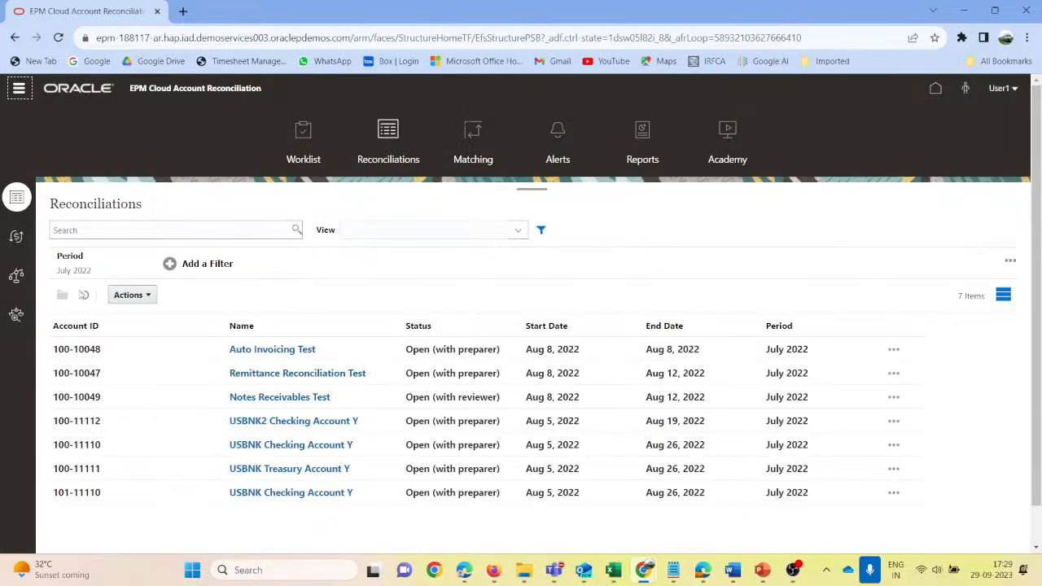
pyautogui.click(83, 295)
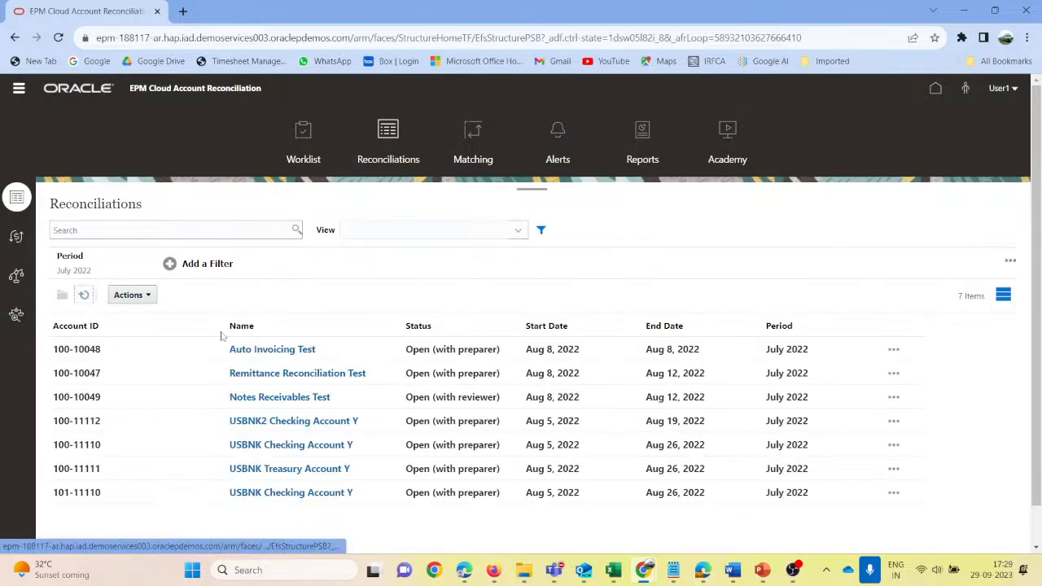
pyautogui.click(290, 397)
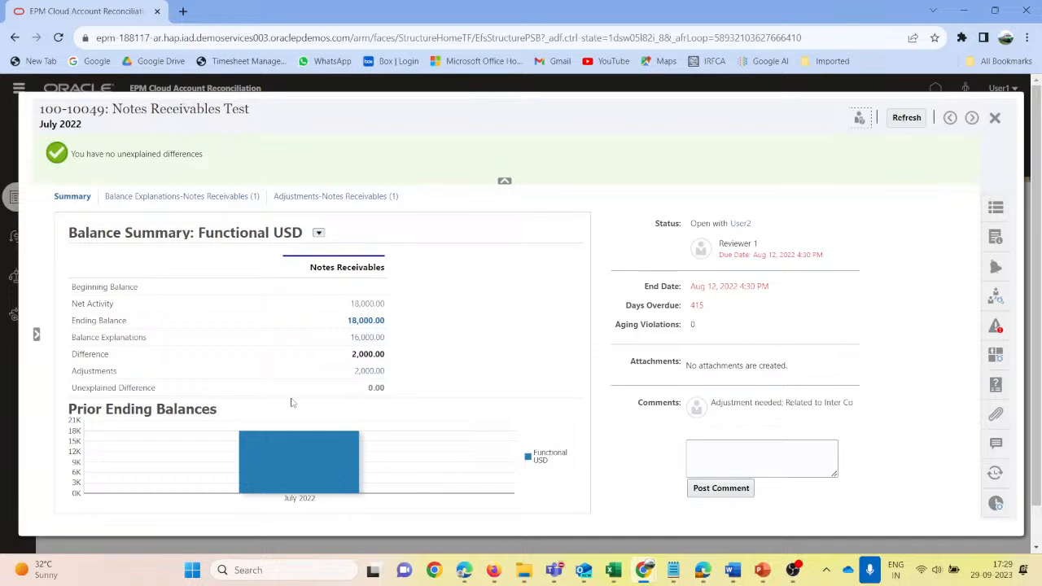
pyautogui.click(911, 119)
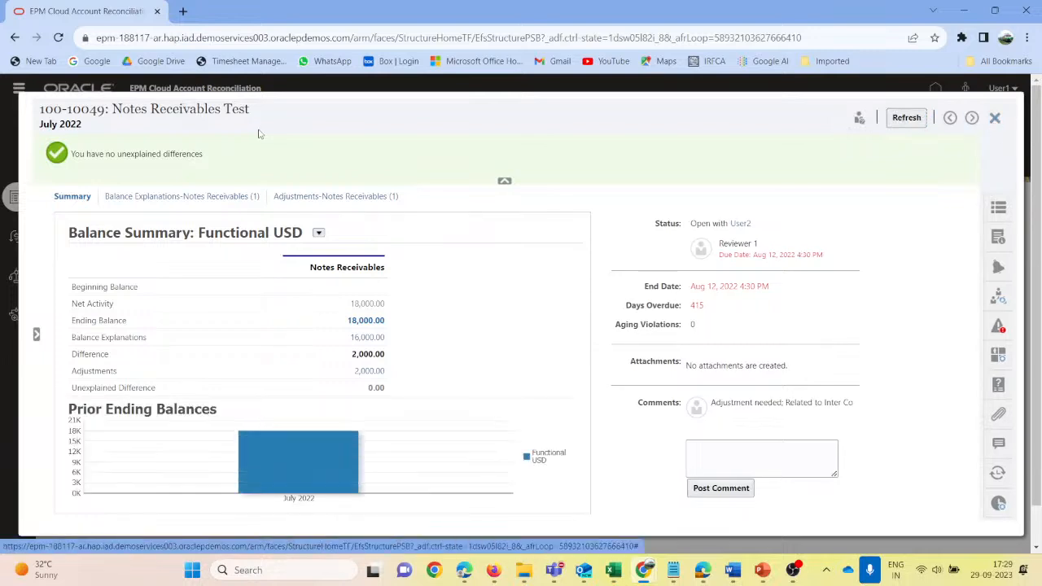
pyautogui.click(995, 119)
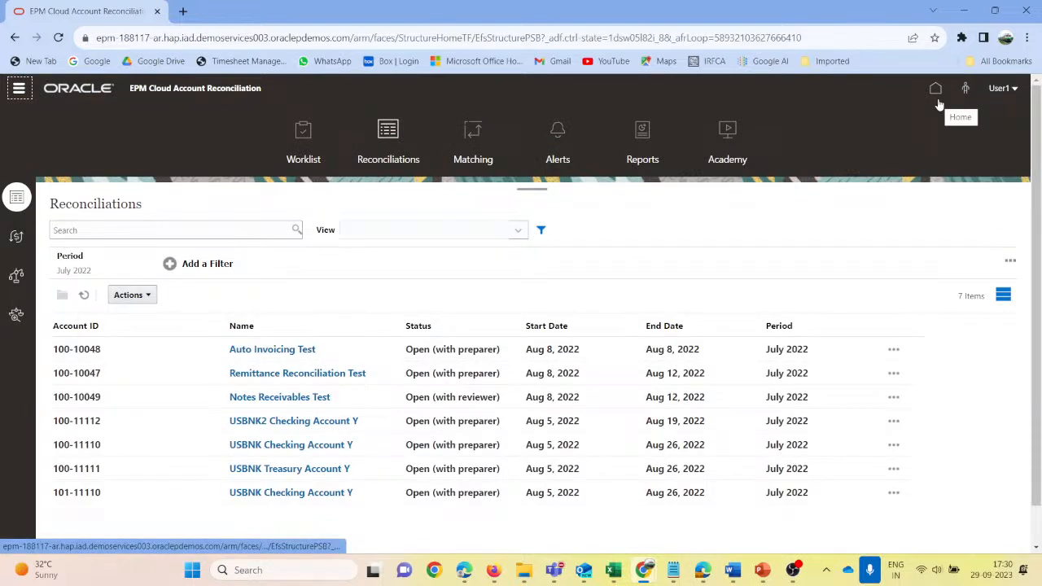
# - Sign out of the preparer session and sign in as the reviewer user2 with the account password
pyautogui.click(1014, 88)
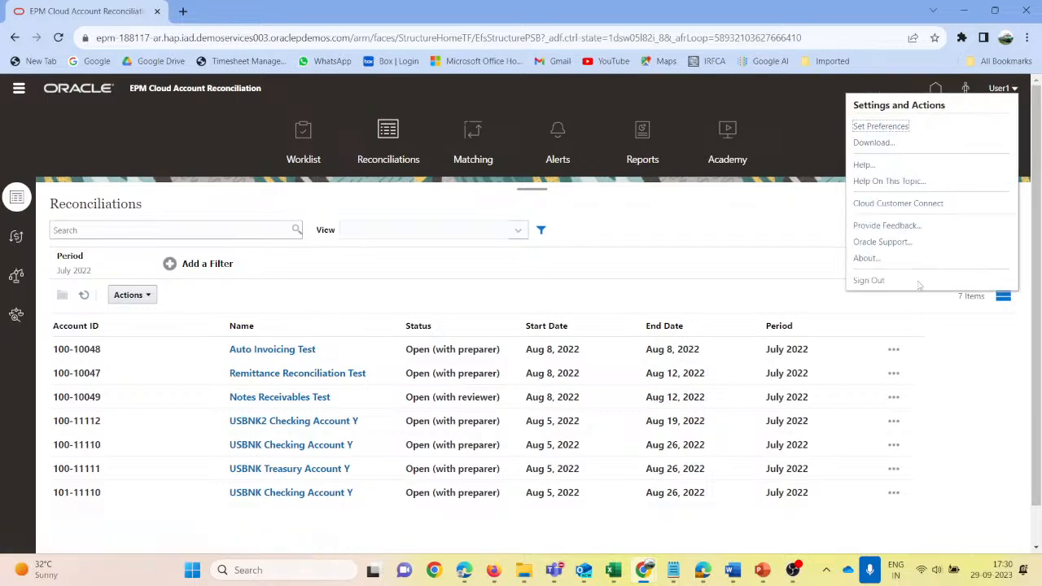
pyautogui.click(867, 280)
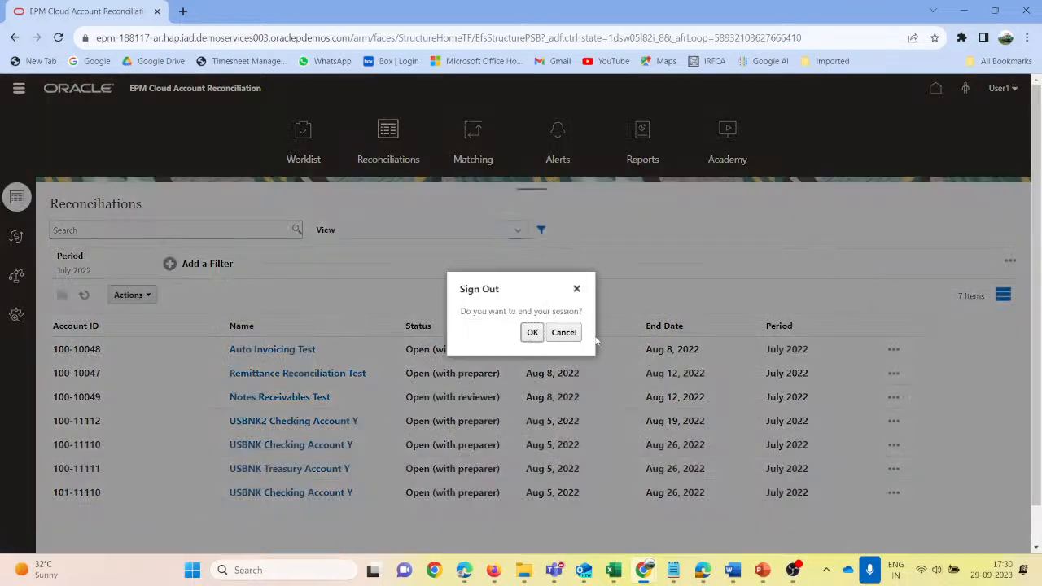
pyautogui.click(532, 332)
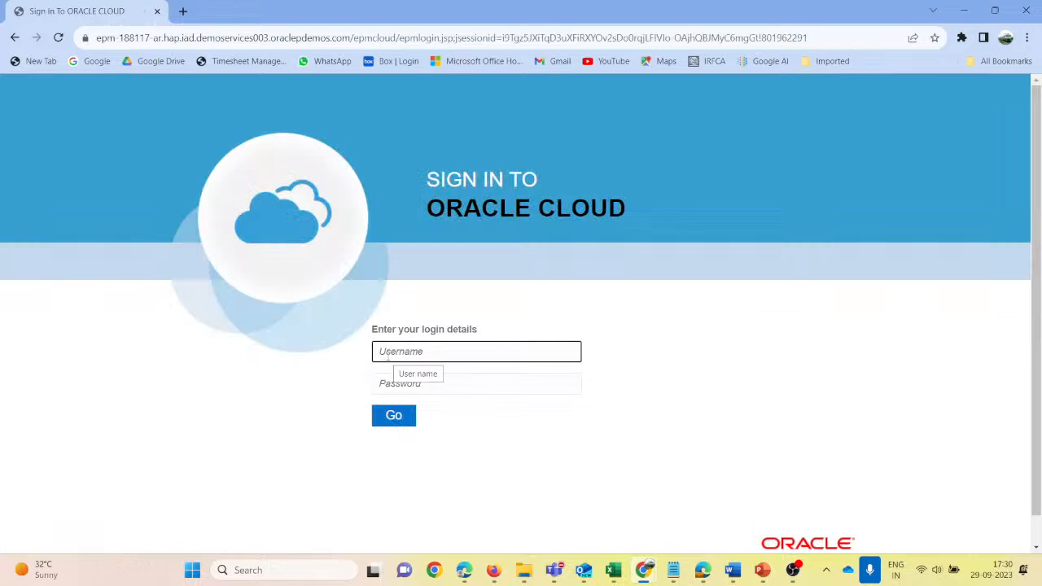
pyautogui.write('user2')
pyautogui.press('Tab')
pyautogui.write('•••')
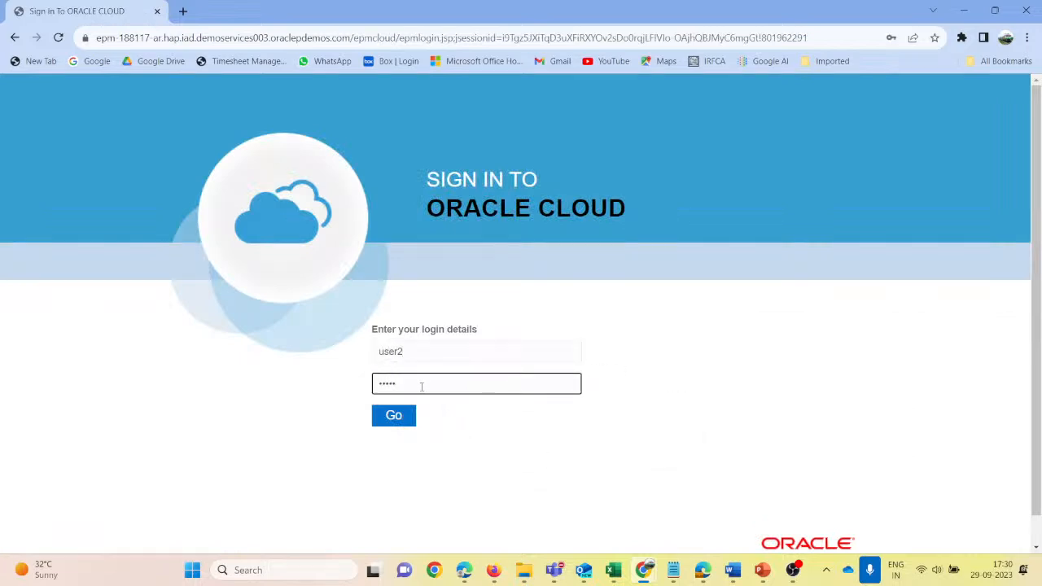
pyautogui.click(403, 417)
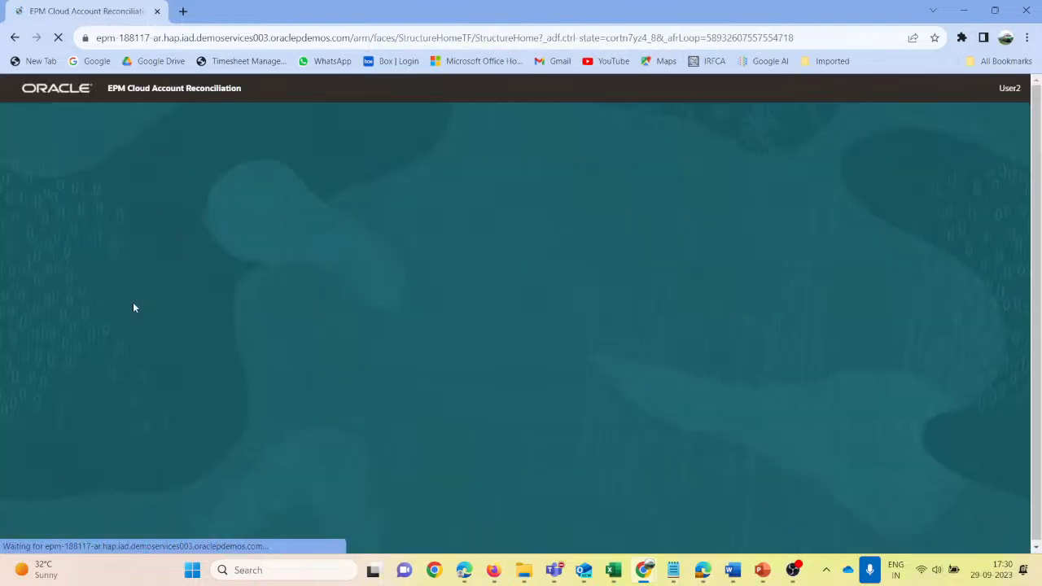
# - Open the Notes Receivables Test reconciliation from the Reconciliations list and review its balance explanations, summary and preparer comment
pyautogui.click(616, 181)
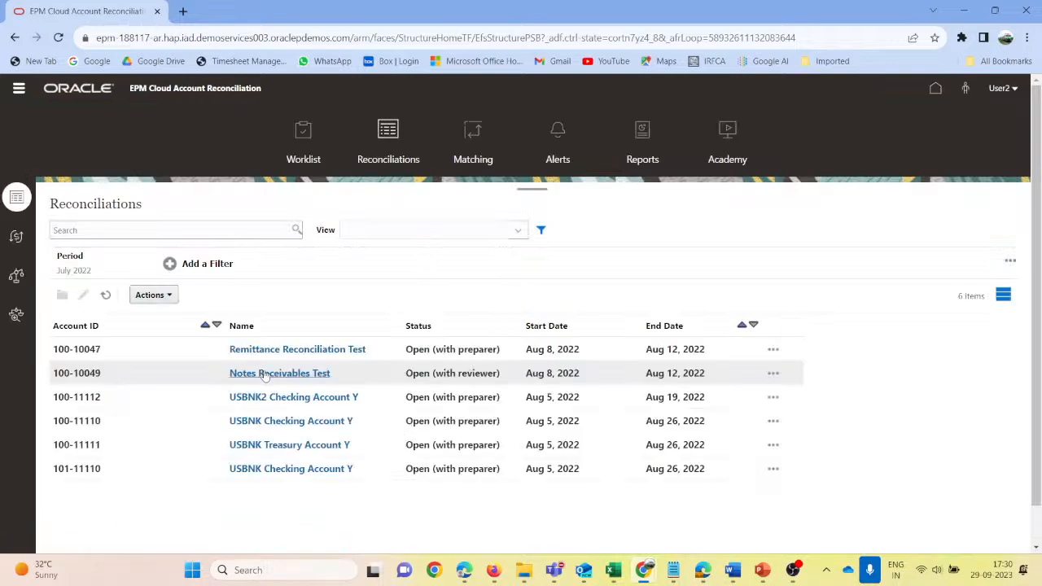
pyautogui.click(269, 374)
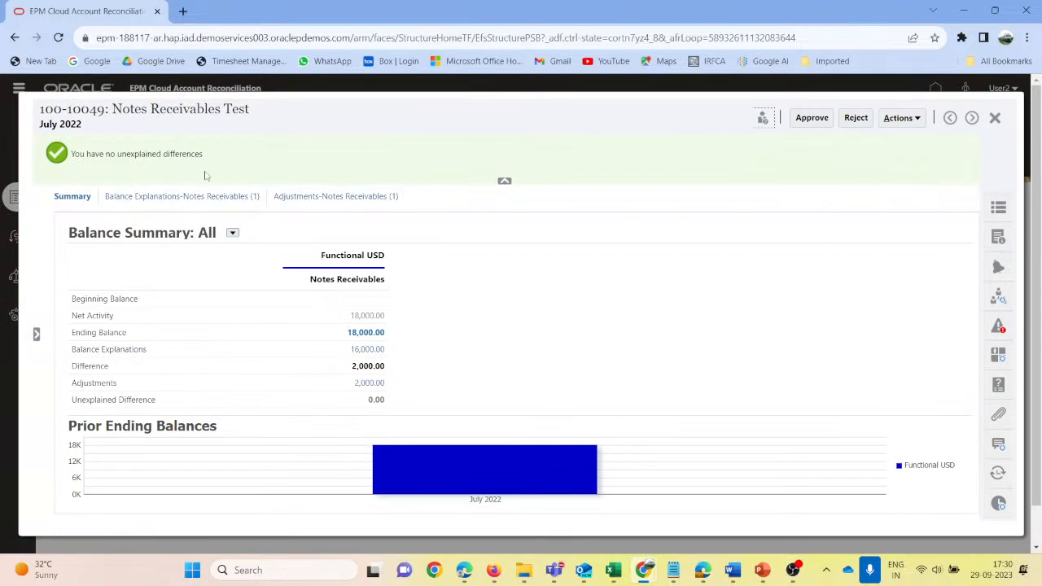
pyautogui.click(197, 196)
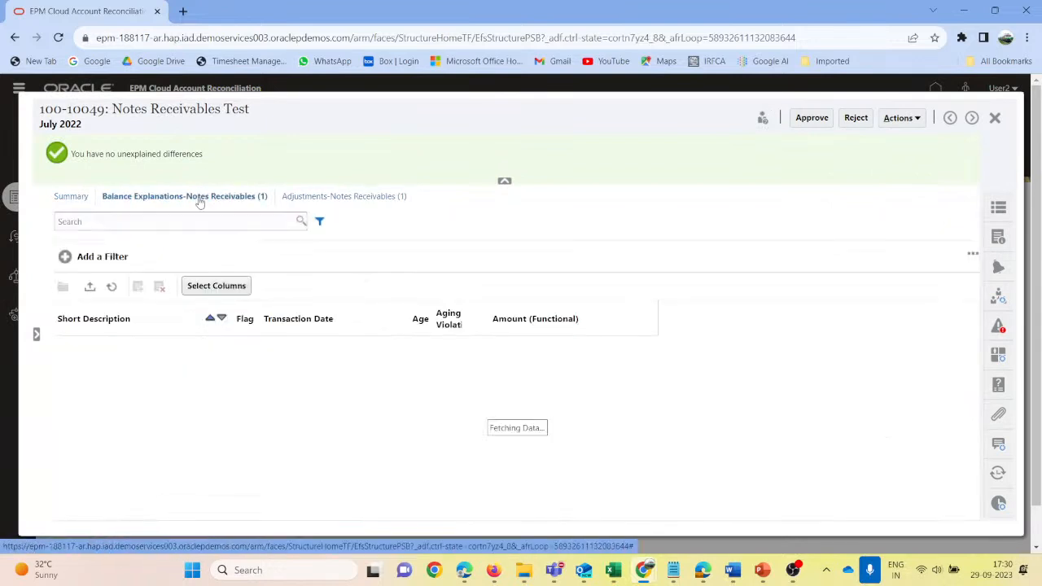
pyautogui.click(71, 197)
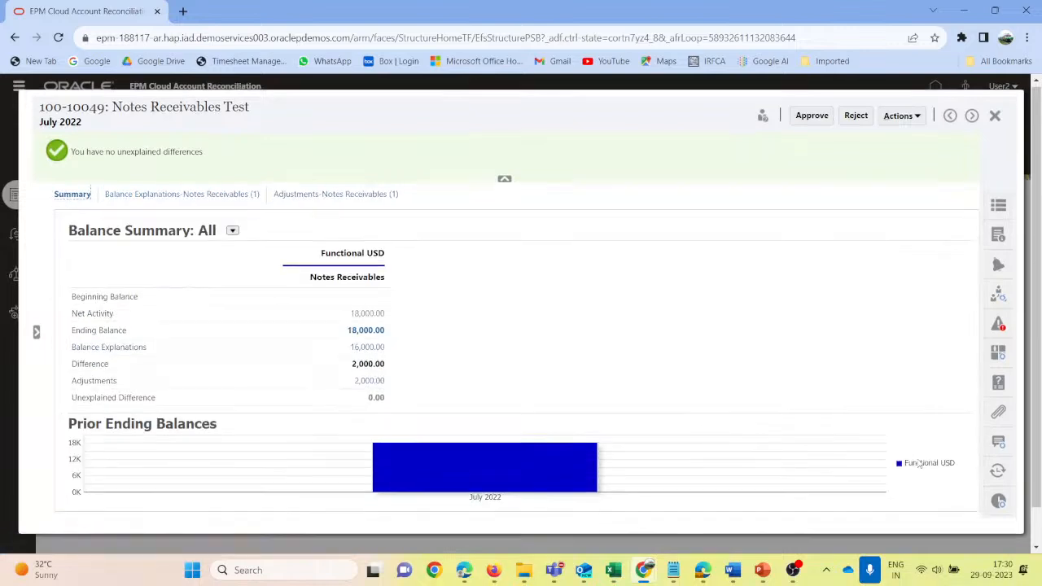
pyautogui.click(998, 449)
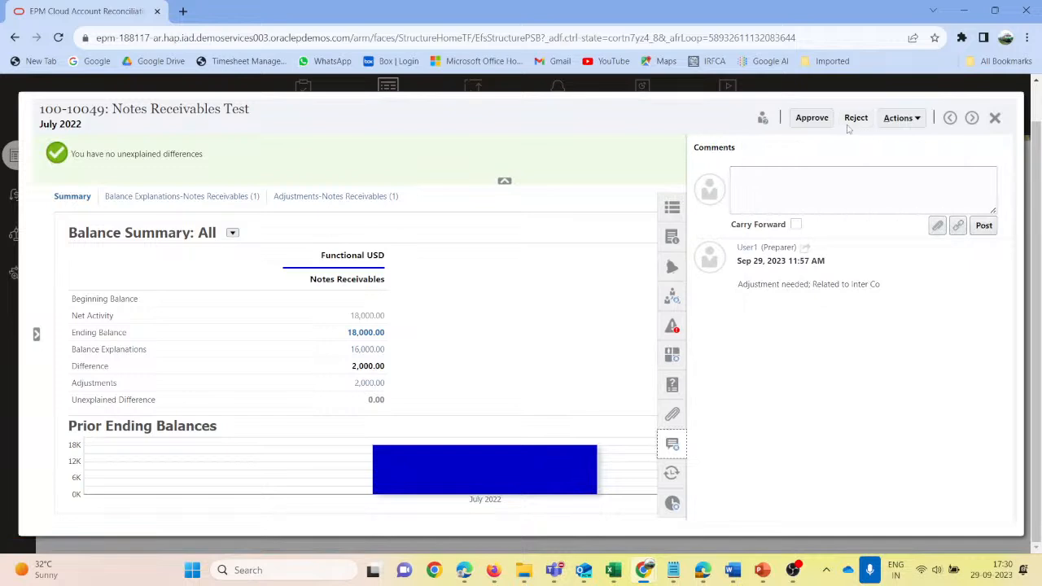
pyautogui.click(760, 187)
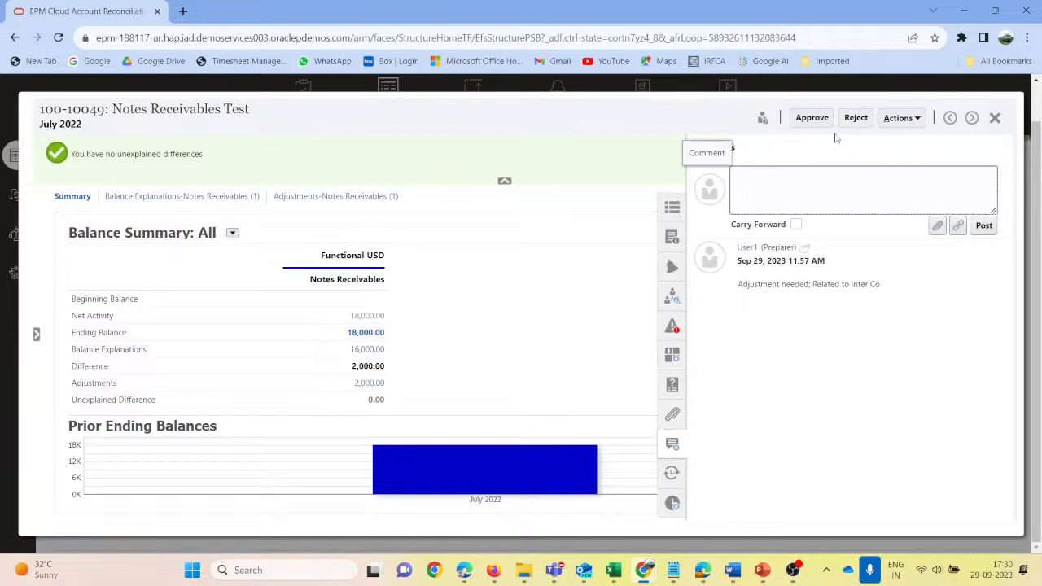
# - Approve the Notes Receivables Test reconciliation, close it, and return to the home page
pyautogui.click(812, 119)
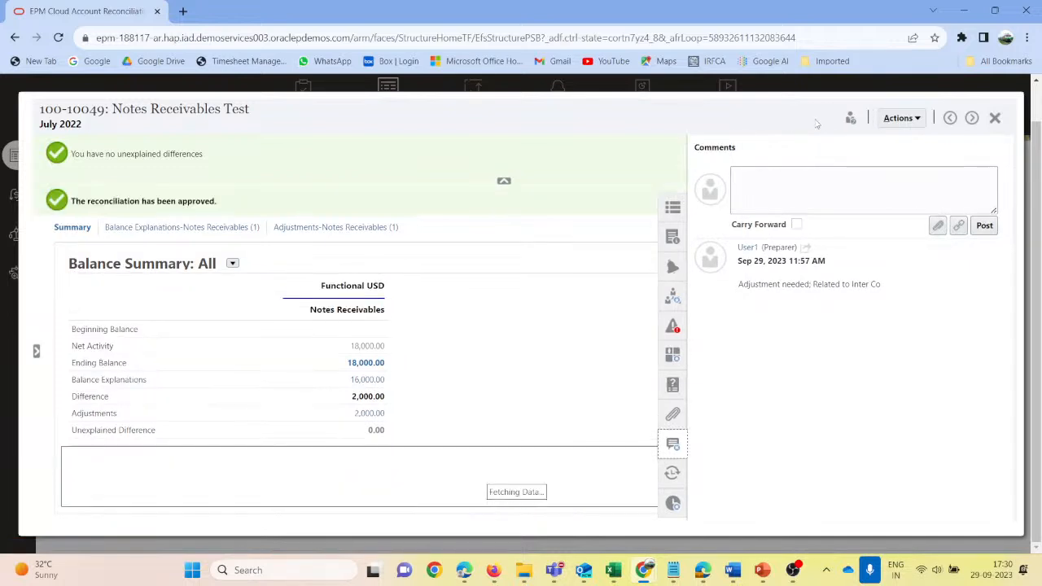
pyautogui.click(994, 117)
pyautogui.click(357, 370)
pyautogui.click(935, 90)
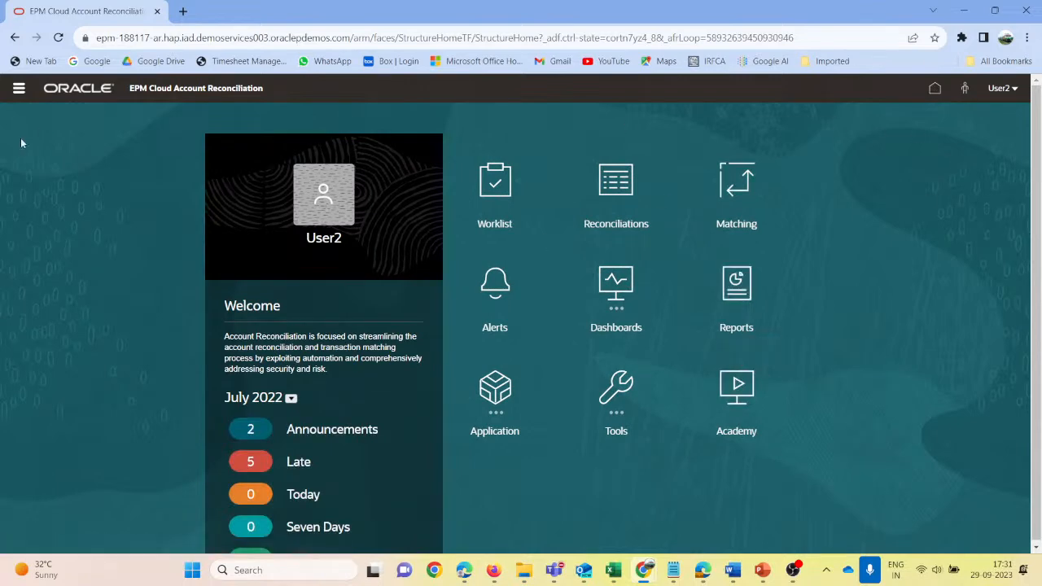
# - Switch to the ARCS_NotesReceivables presentation in PowerPoint and show slide 3 about Short Term Debt
pyautogui.click(20, 91)
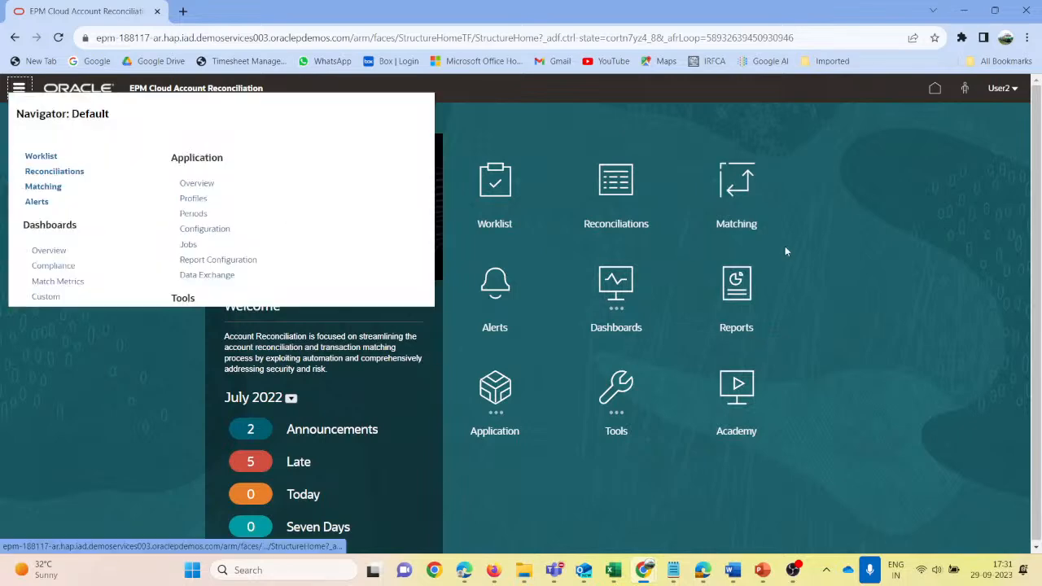
pyautogui.moveTo(496, 573)
pyautogui.click(420, 481)
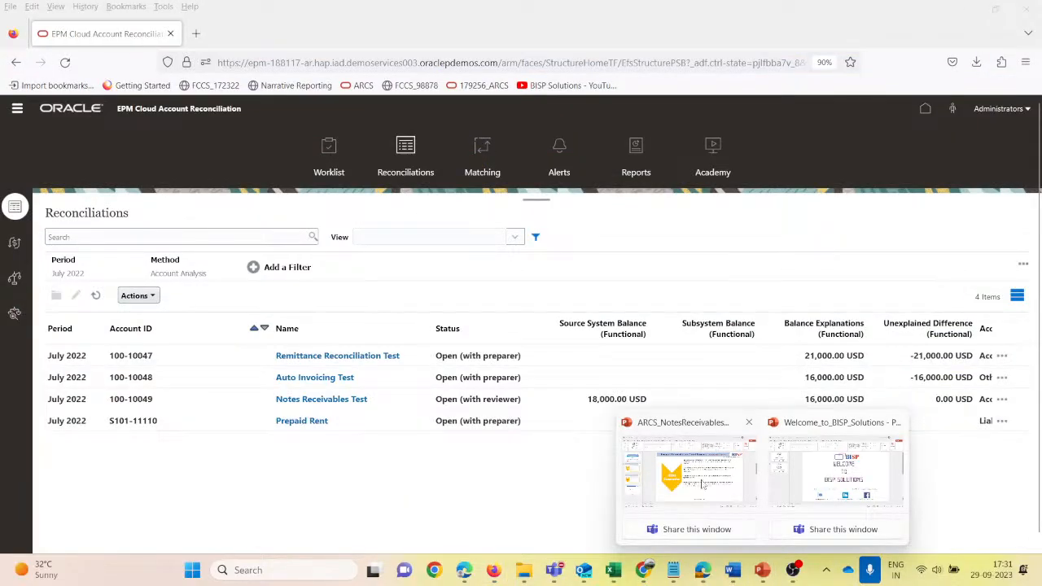
pyautogui.click(708, 489)
pyautogui.click(88, 333)
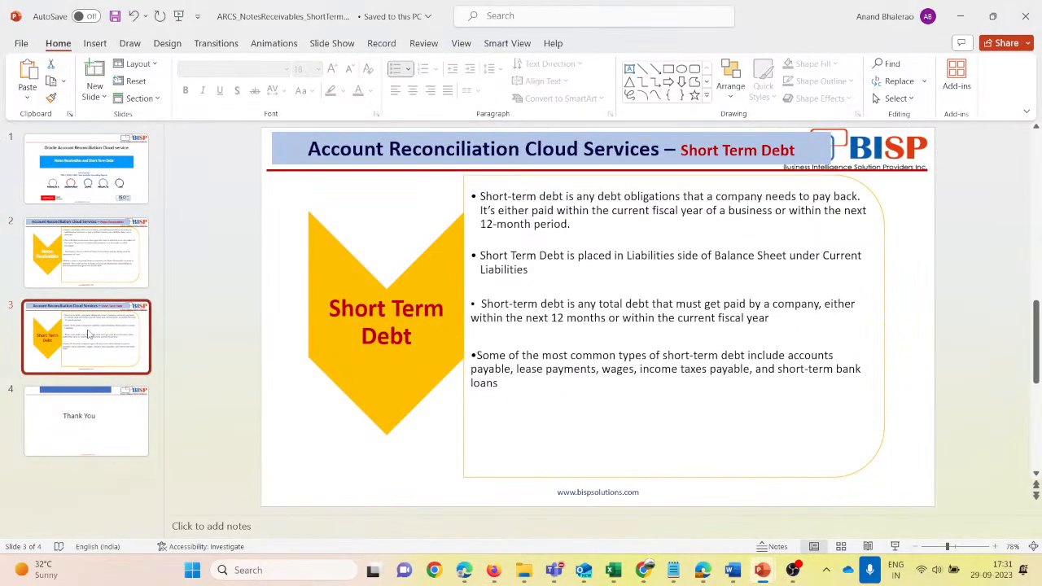
# - Switch back to the administrator session in Firefox and open the native users list in Access Control
pyautogui.hotkey('alt', 'Tab')
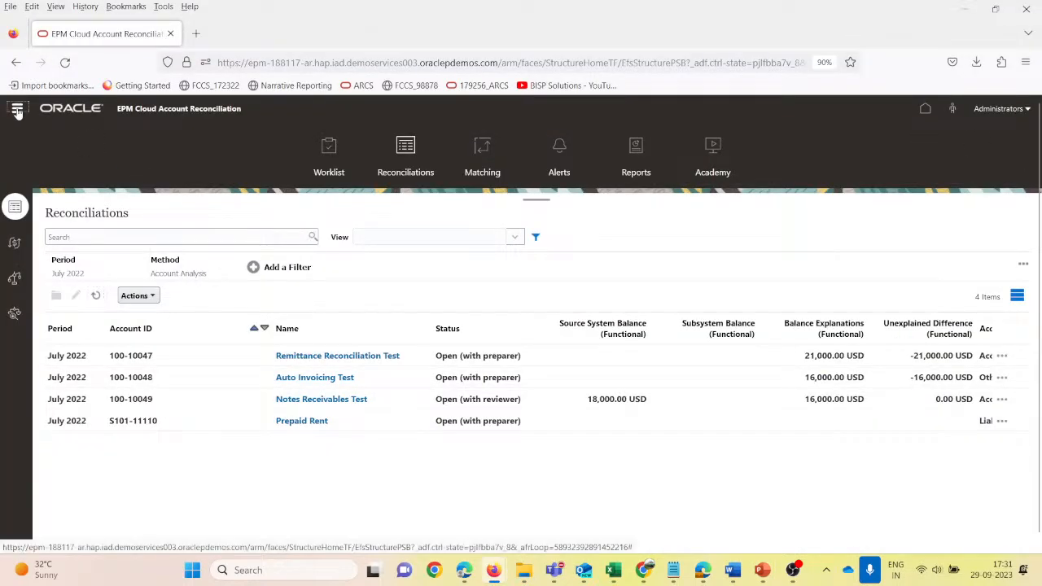
pyautogui.click(899, 202)
pyautogui.click(17, 109)
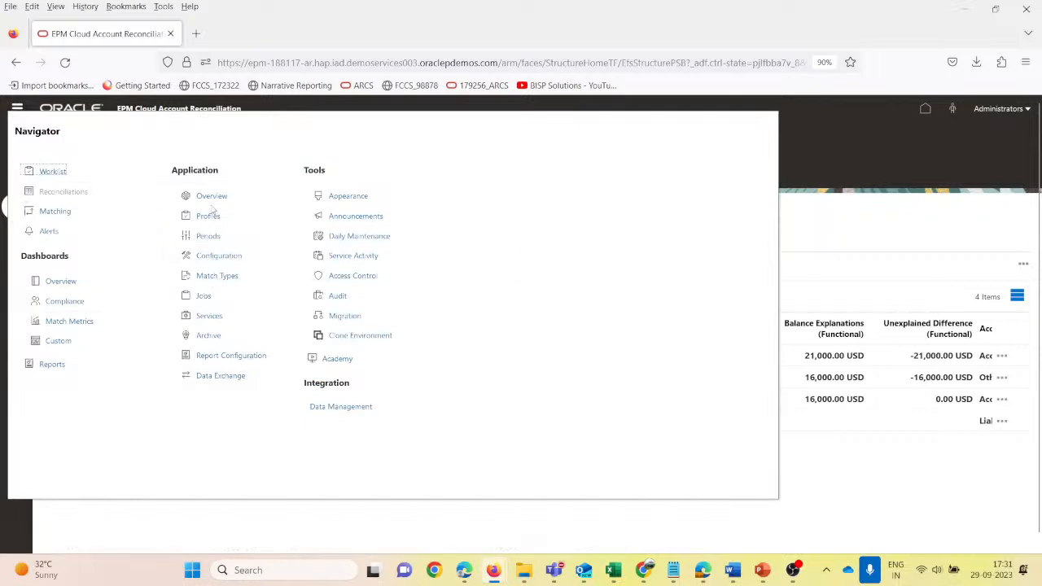
pyautogui.click(869, 254)
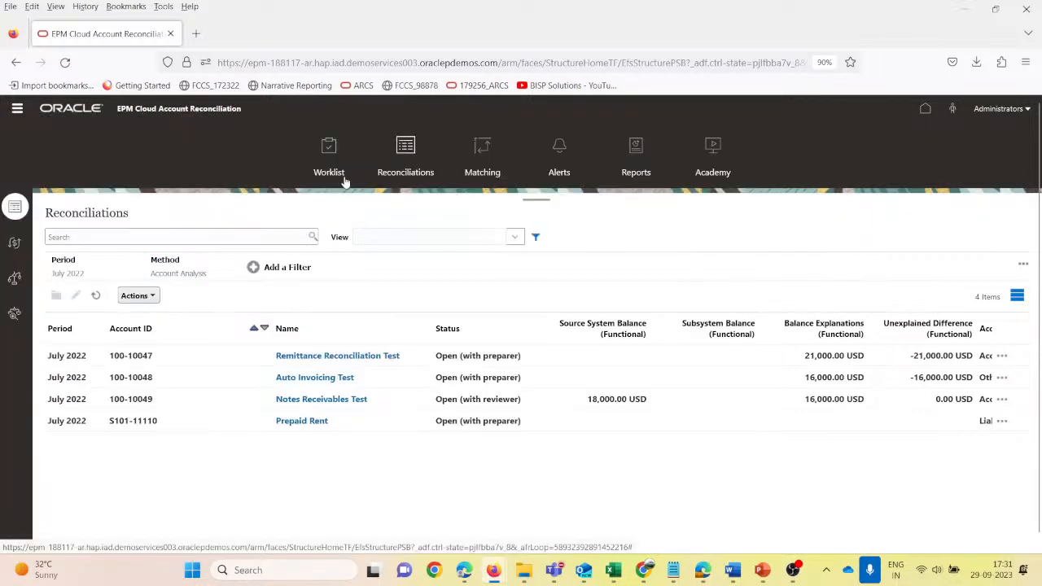
pyautogui.click(15, 110)
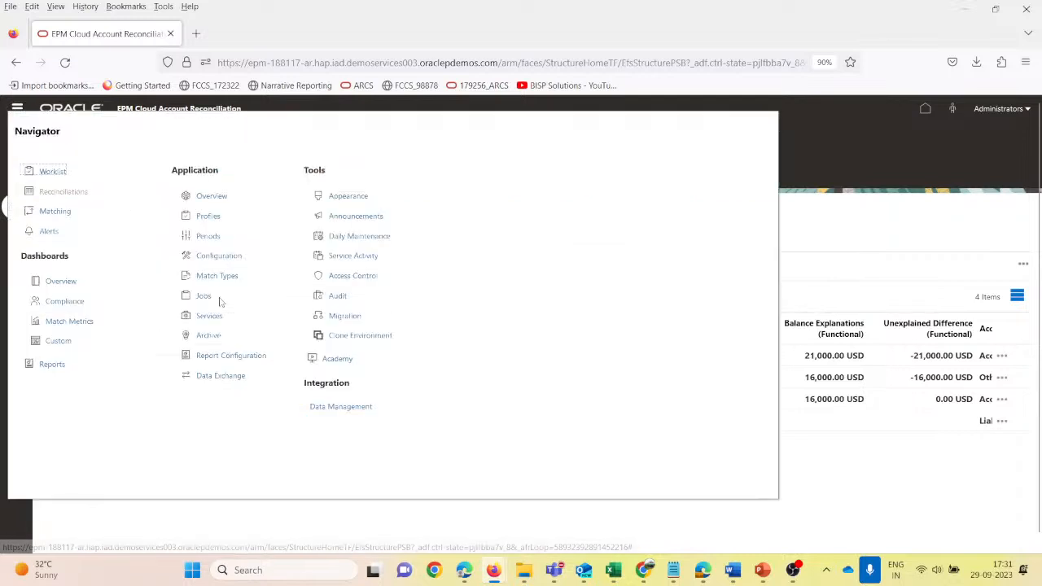
pyautogui.click(355, 280)
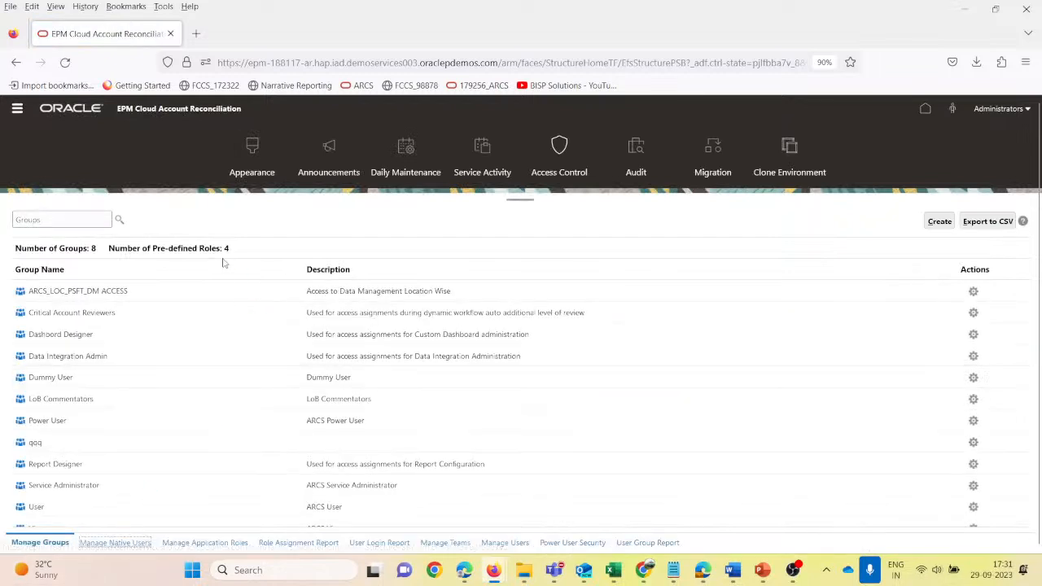
# - Search the native users for "user" and open user3 for editing
pyautogui.click(60, 220)
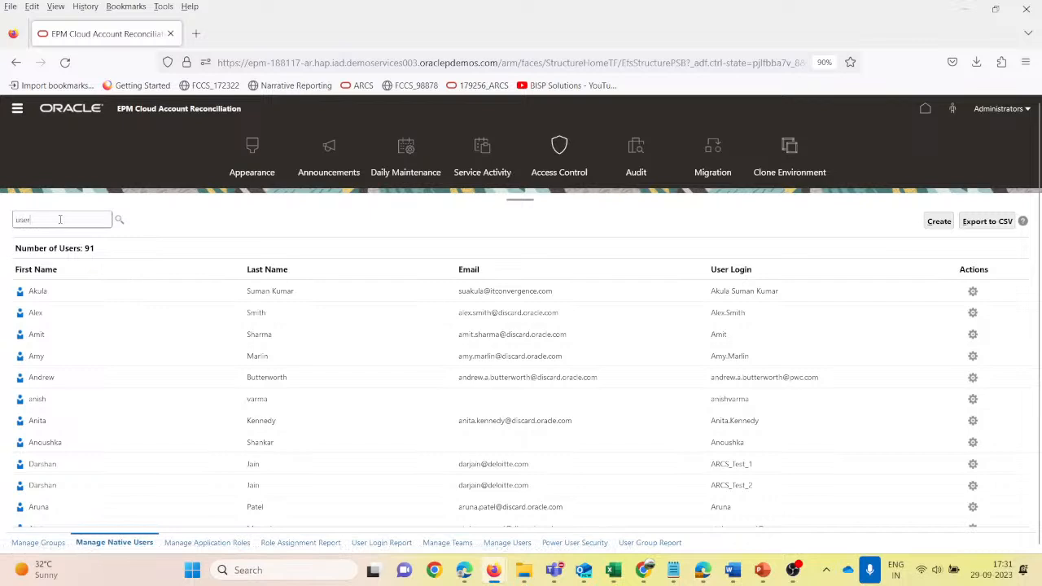
pyautogui.press('Return')
pyautogui.click(87, 378)
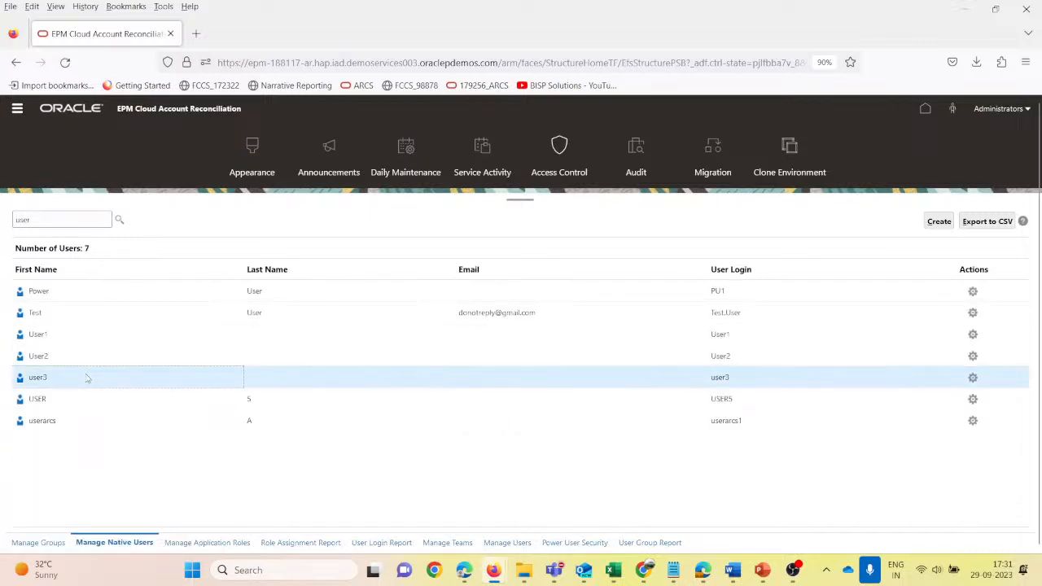
pyautogui.click(972, 378)
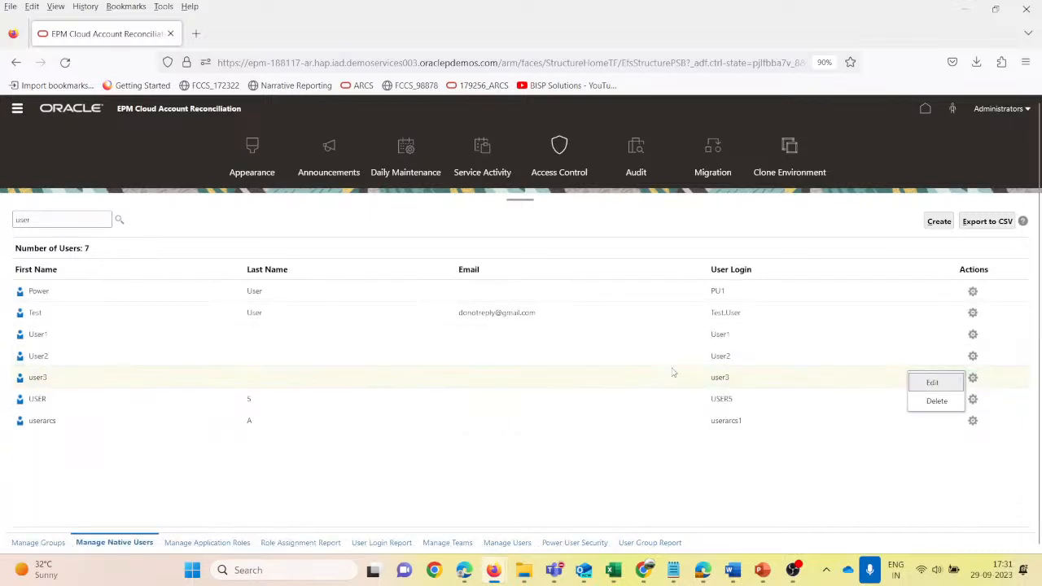
pyautogui.click(932, 382)
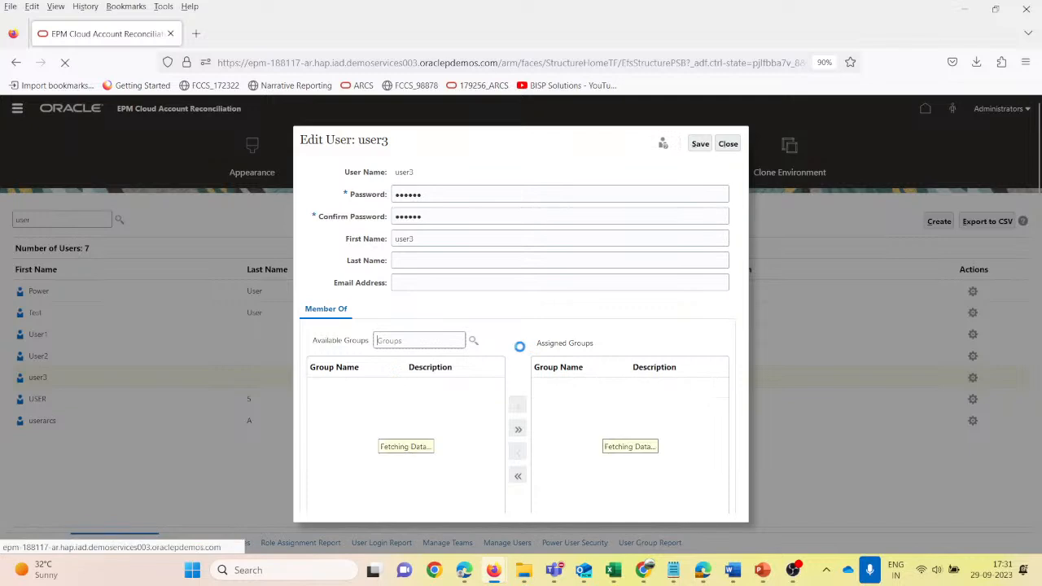
# - Check the available and assigned groups of user3 and try saving the account with its current groups
pyautogui.scroll(-2, 383, 448)
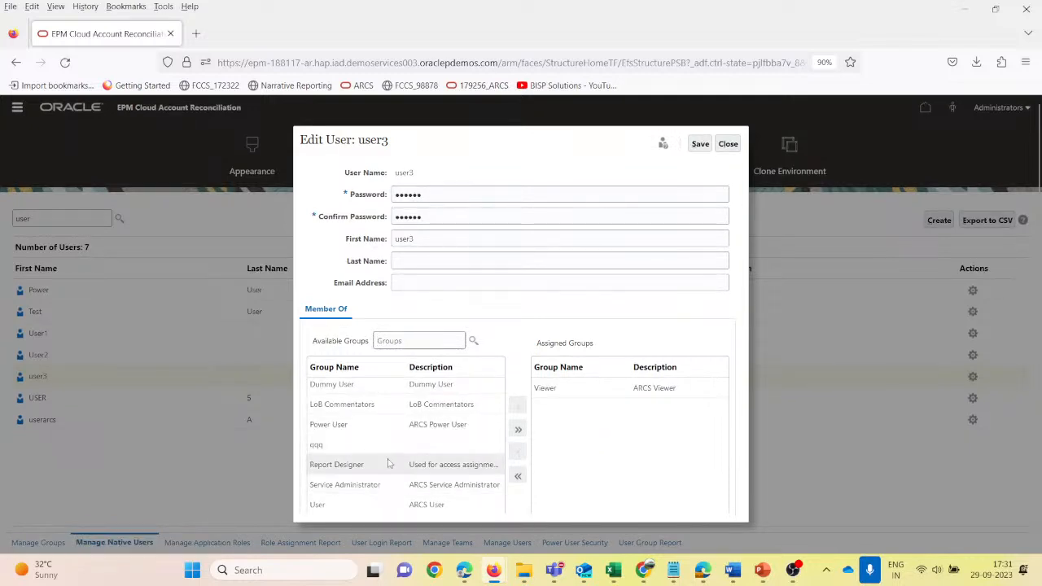
pyautogui.scroll(2, 388, 463)
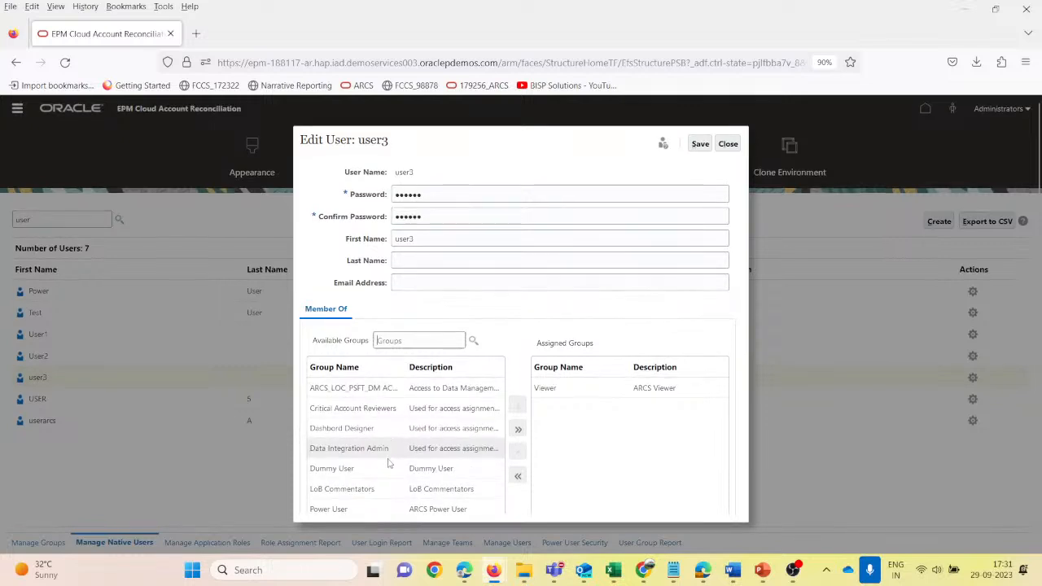
pyautogui.scroll(-2, 388, 463)
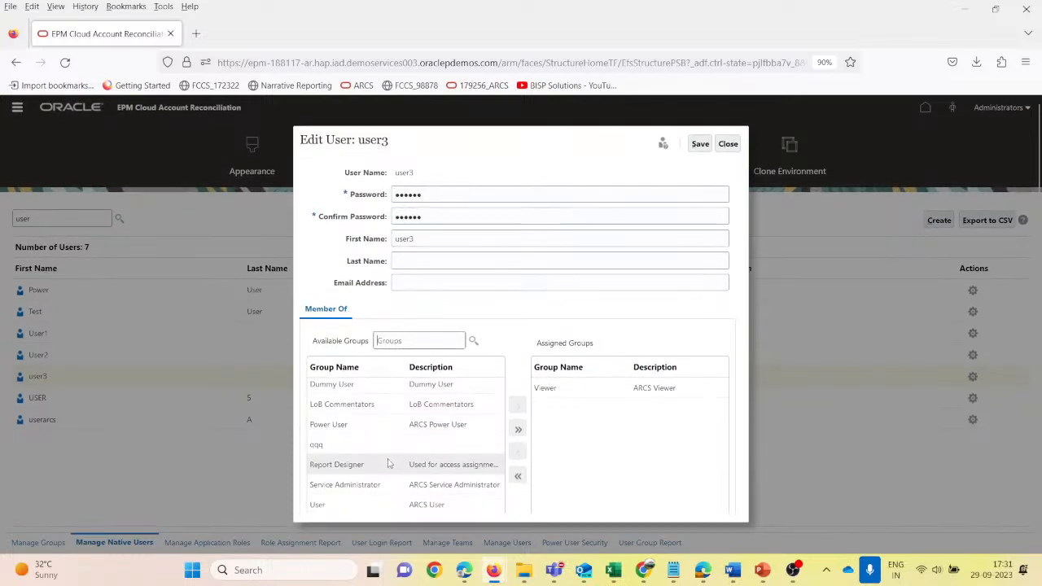
pyautogui.click(351, 503)
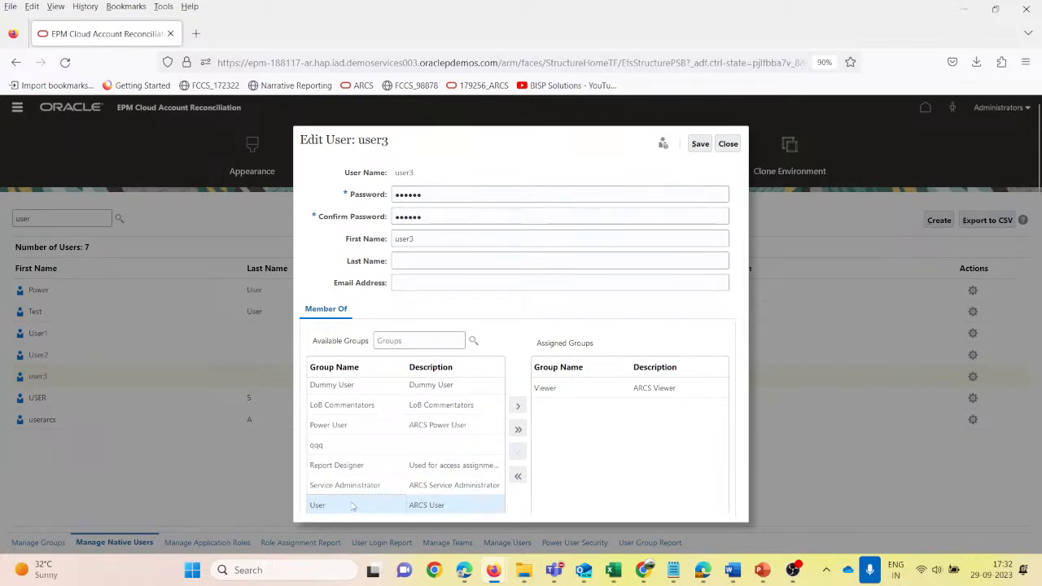
pyautogui.click(574, 390)
pyautogui.click(700, 147)
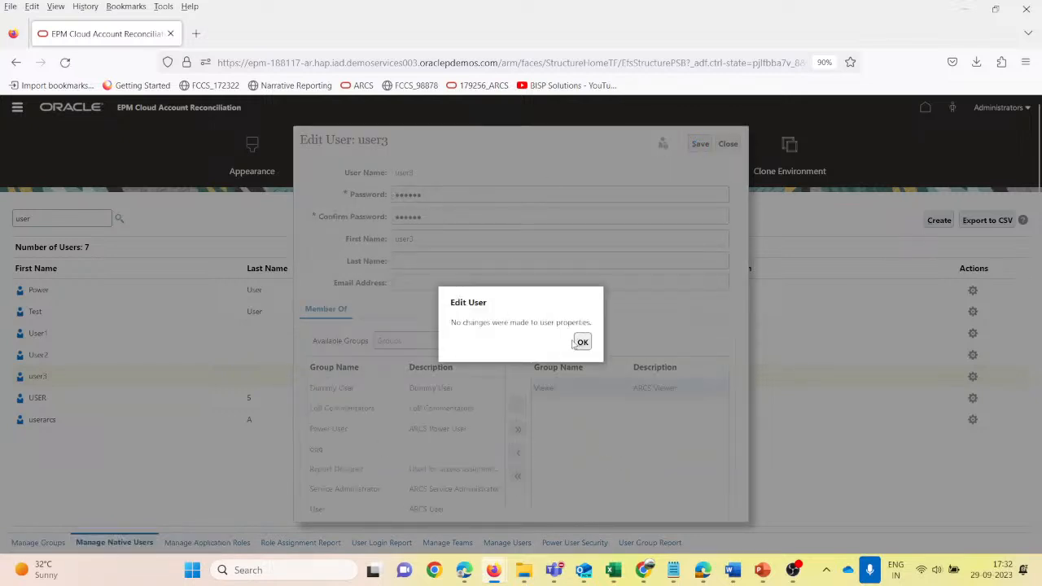
pyautogui.click(582, 342)
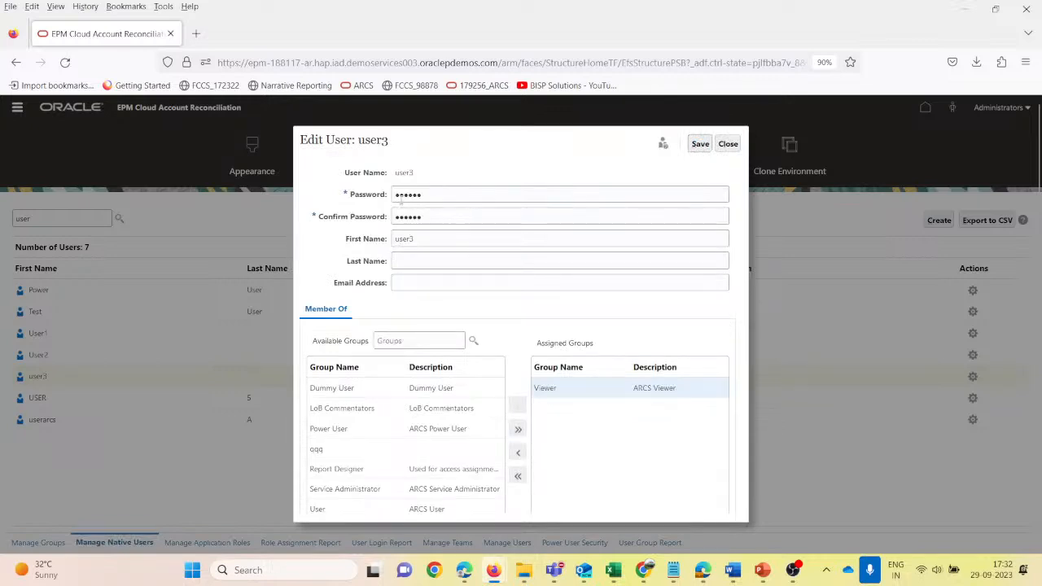
# - Enter and confirm a new password for user3, save the account, and update the password stored in the browser
pyautogui.moveTo(437, 195); pyautogui.dragTo(354, 204)
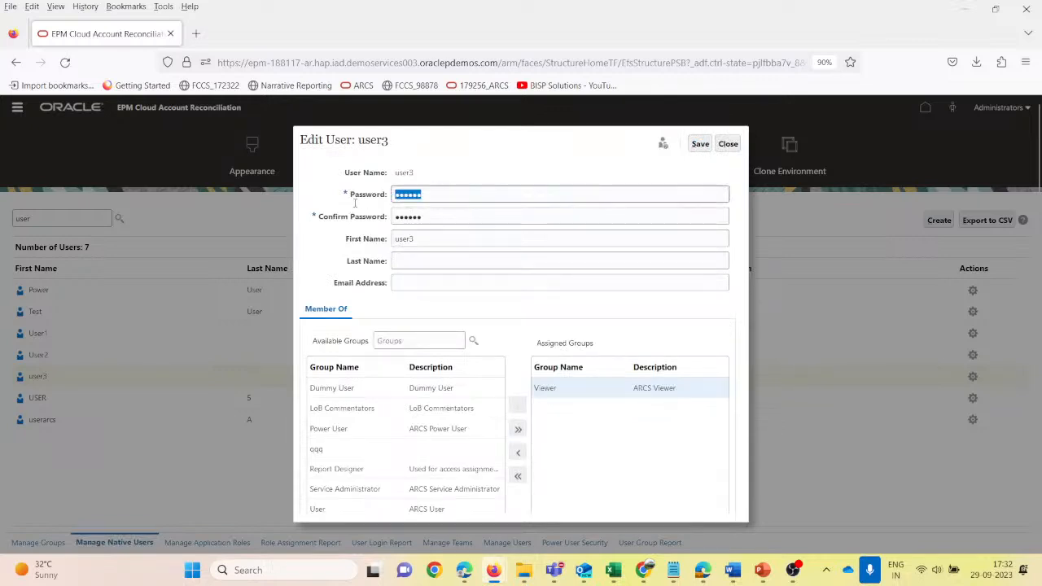
pyautogui.write('W••••')
pyautogui.press('Tab')
pyautogui.write('W')
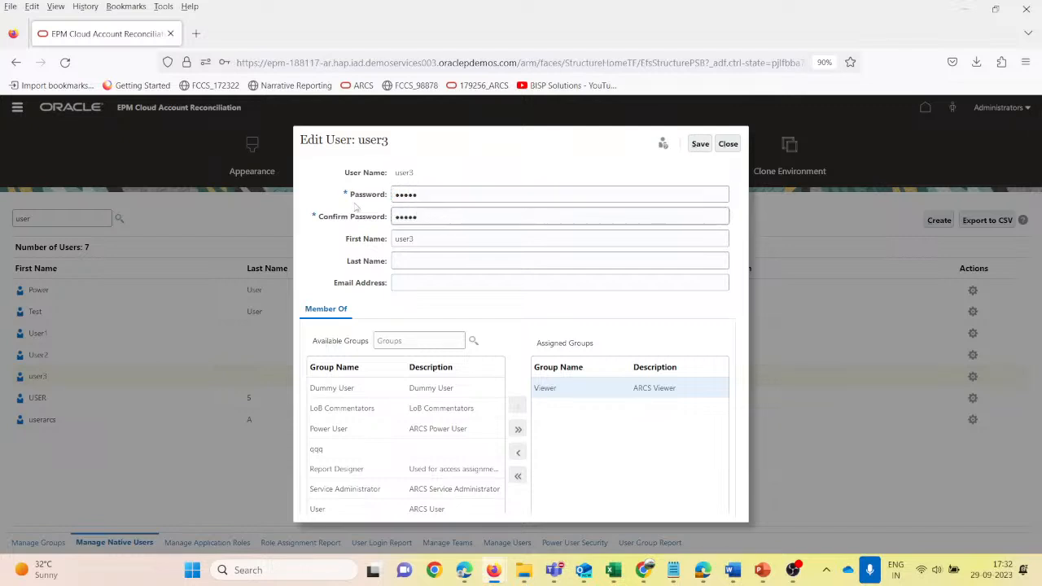
pyautogui.click(700, 143)
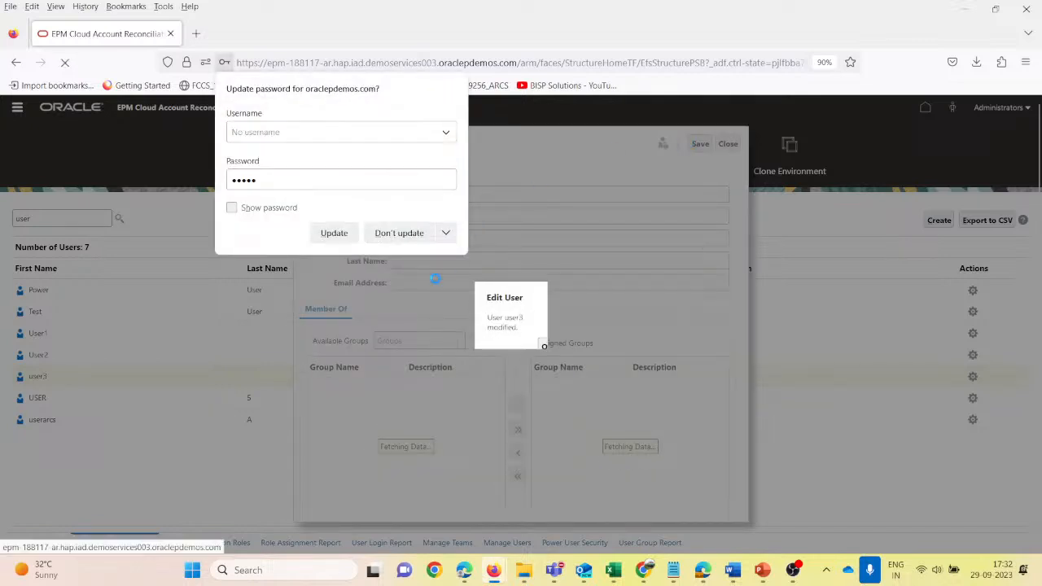
pyautogui.click(334, 233)
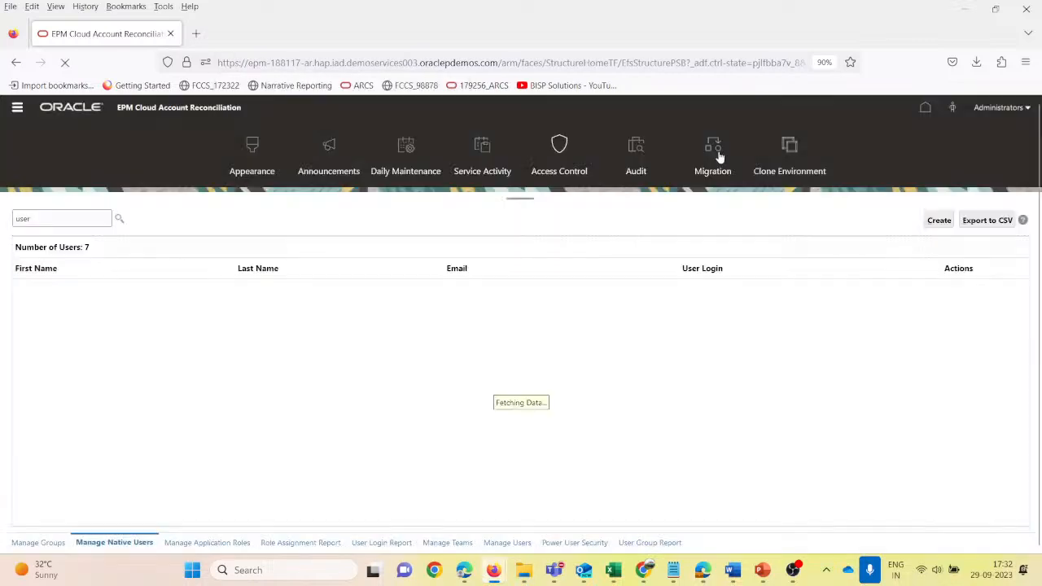
# - Open the application's Configuration area and show the Formats list, with a brief switch to the PowerPoint Short Term Debt slide and back
pyautogui.click(16, 111)
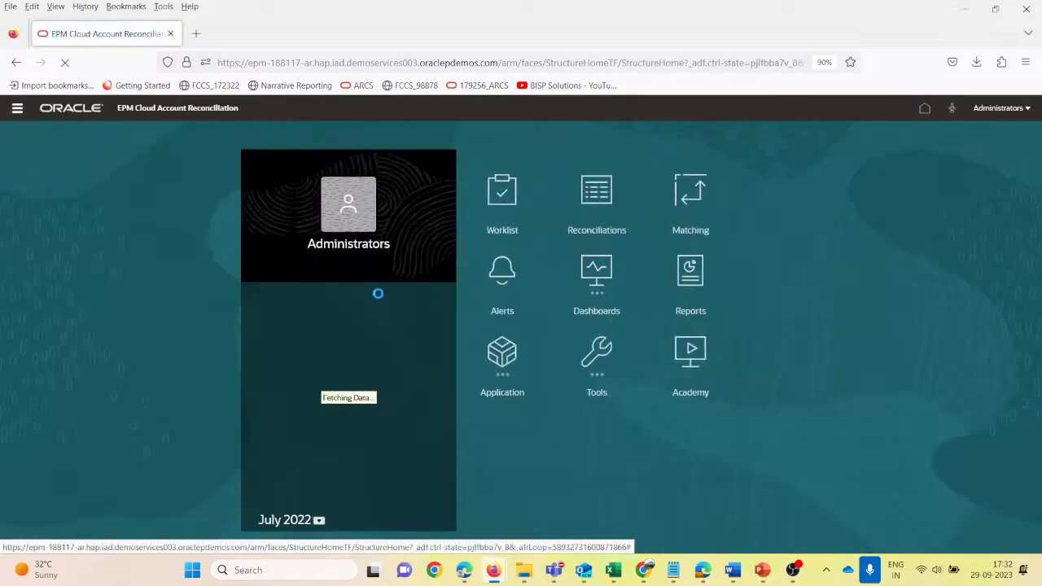
pyautogui.click(17, 109)
pyautogui.click(219, 255)
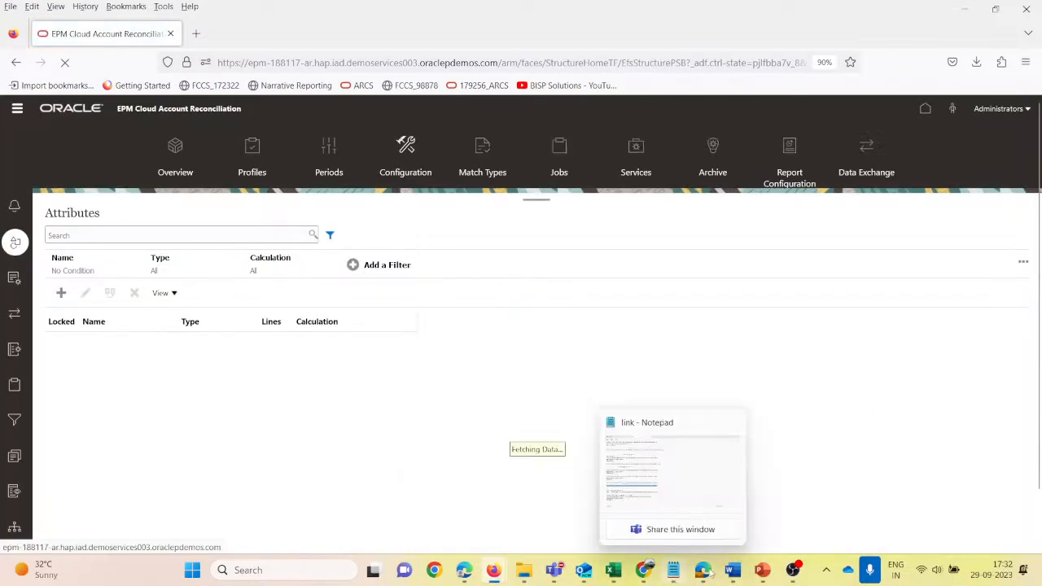
pyautogui.click(678, 486)
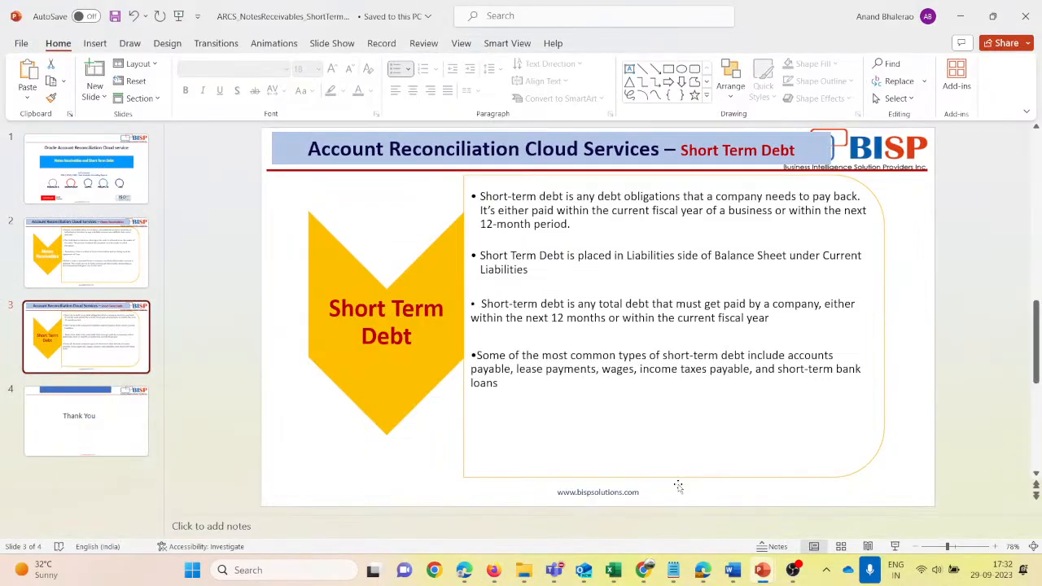
pyautogui.hotkey('alt', 'Tab')
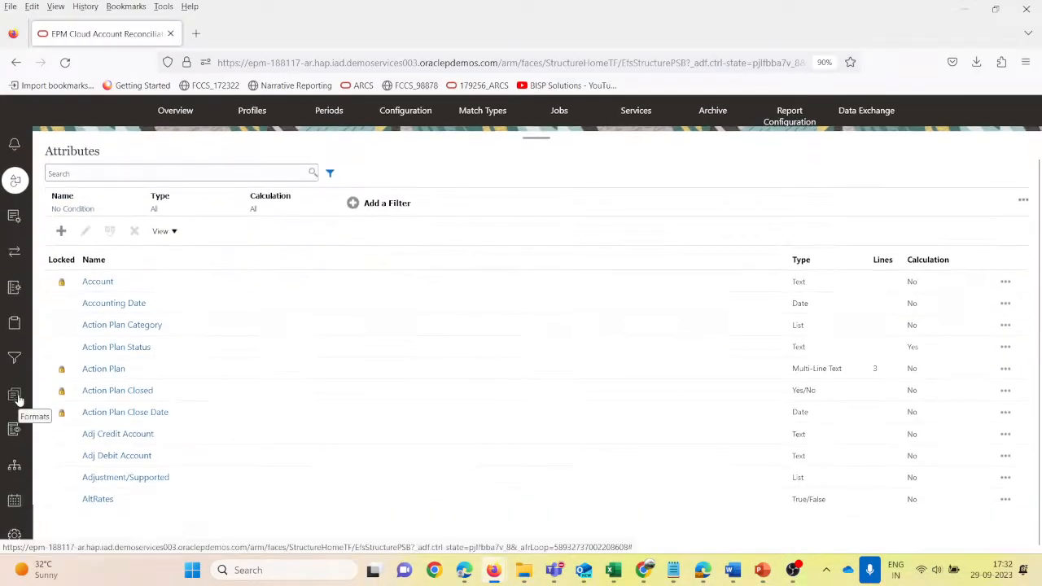
pyautogui.click(15, 396)
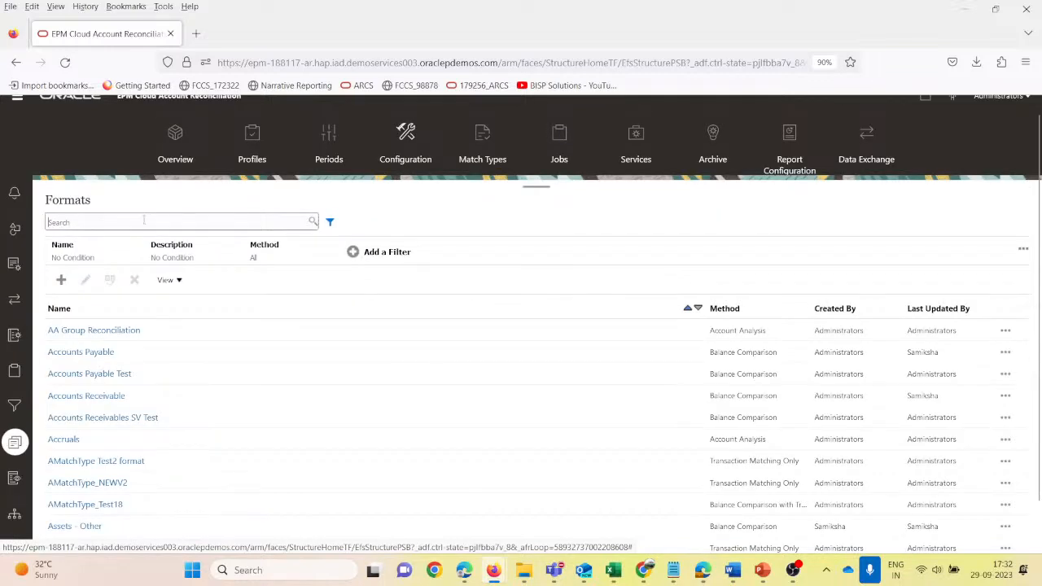
# - Search the formats for "current"
pyautogui.click(143, 219)
pyautogui.write('curr')
pyautogui.press('Down')
pyautogui.press('Return')
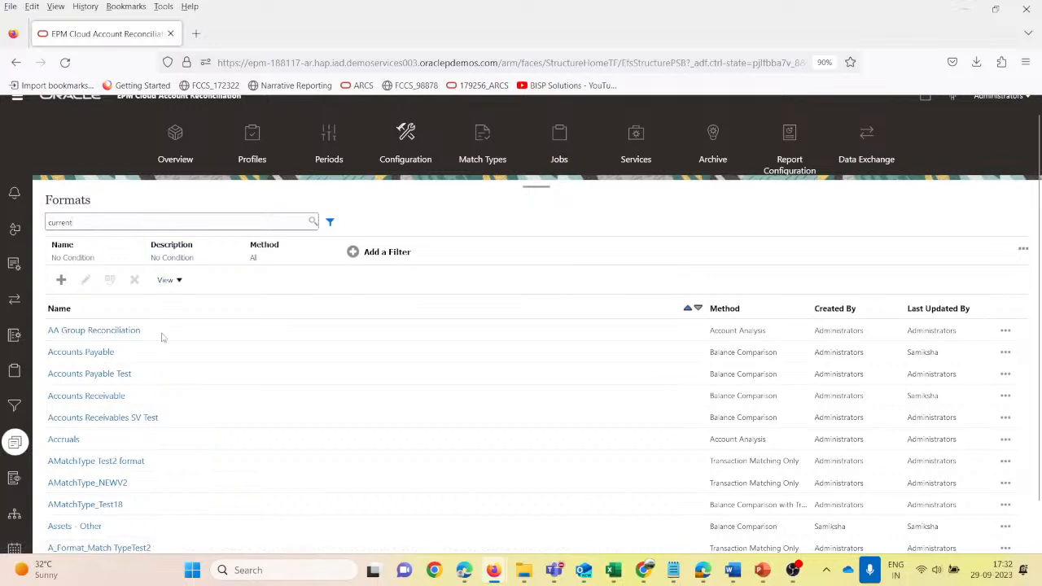
pyautogui.press('Return')
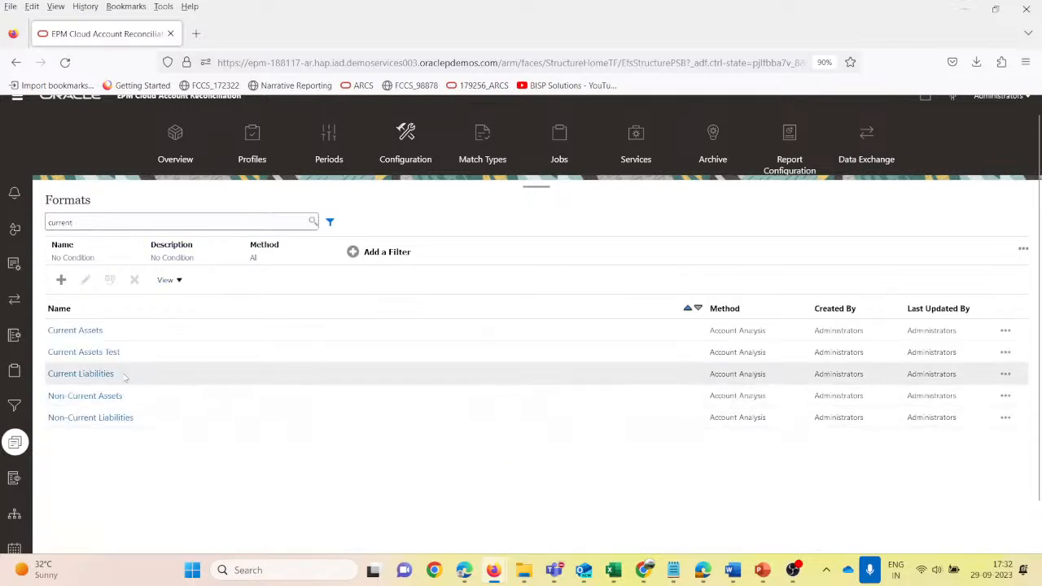
# - Review the Balance Explanations settings of the Current Liabilities format and close it without saving
pyautogui.click(88, 376)
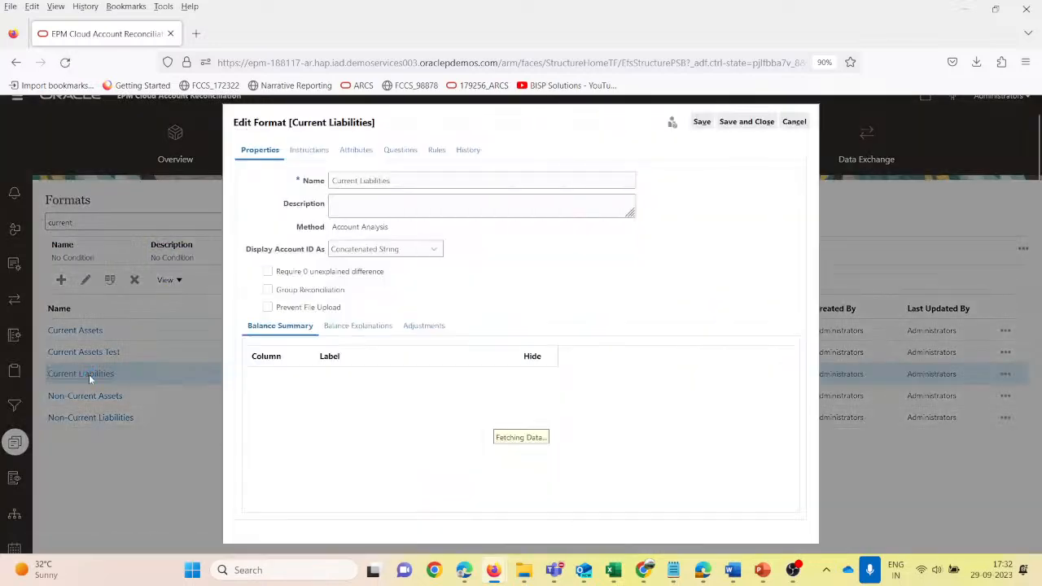
pyautogui.click(357, 326)
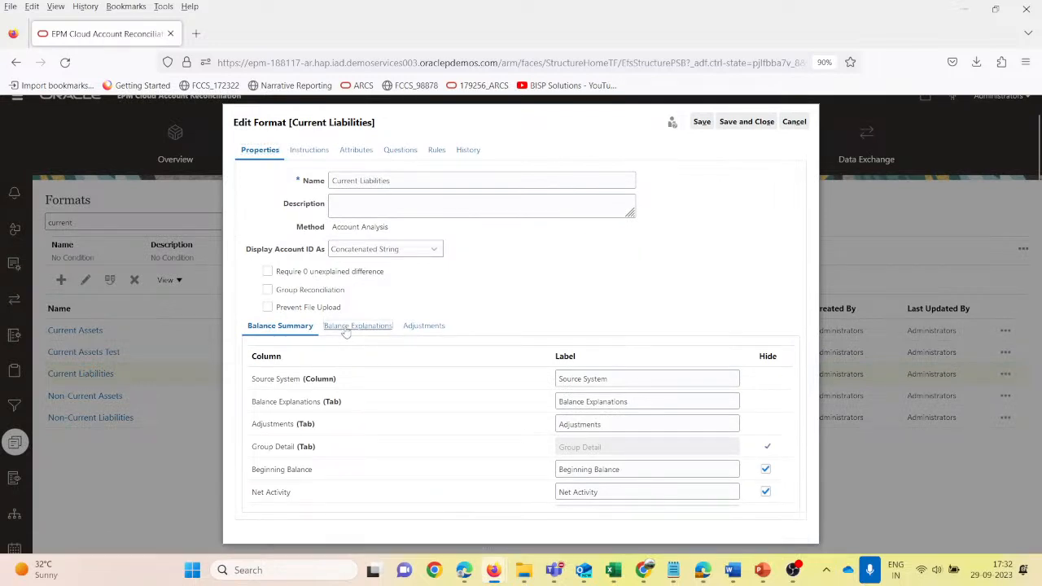
pyautogui.click(793, 122)
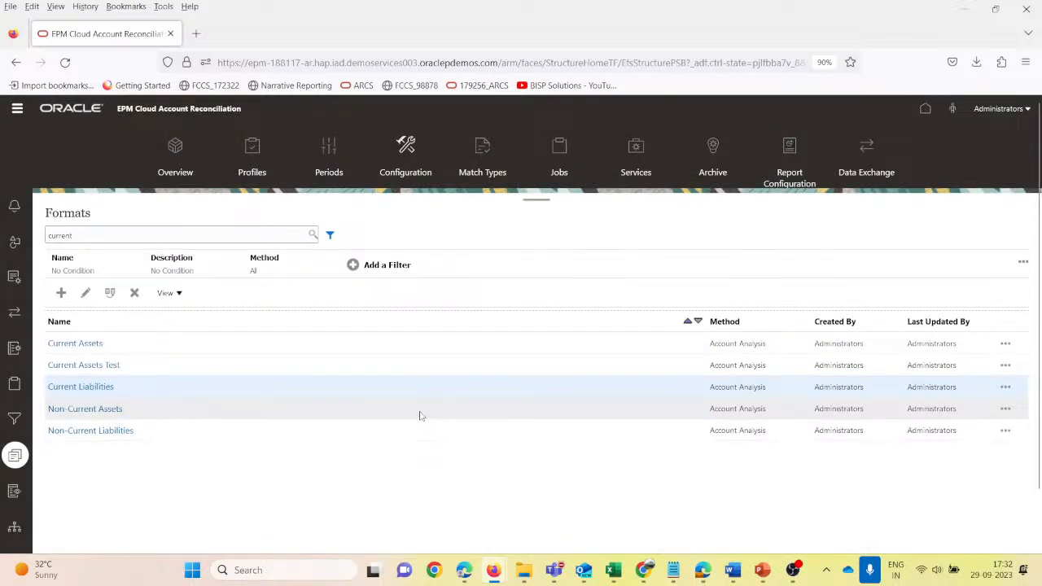
# - Open the Profiles list and search it for account IDs matching 100-1004
pyautogui.click(250, 167)
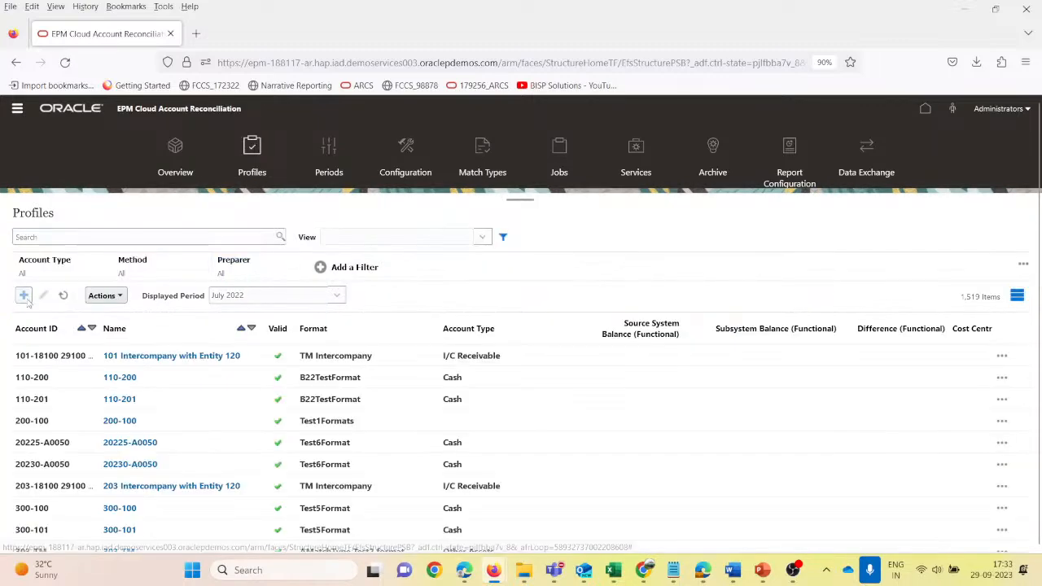
pyautogui.click(24, 297)
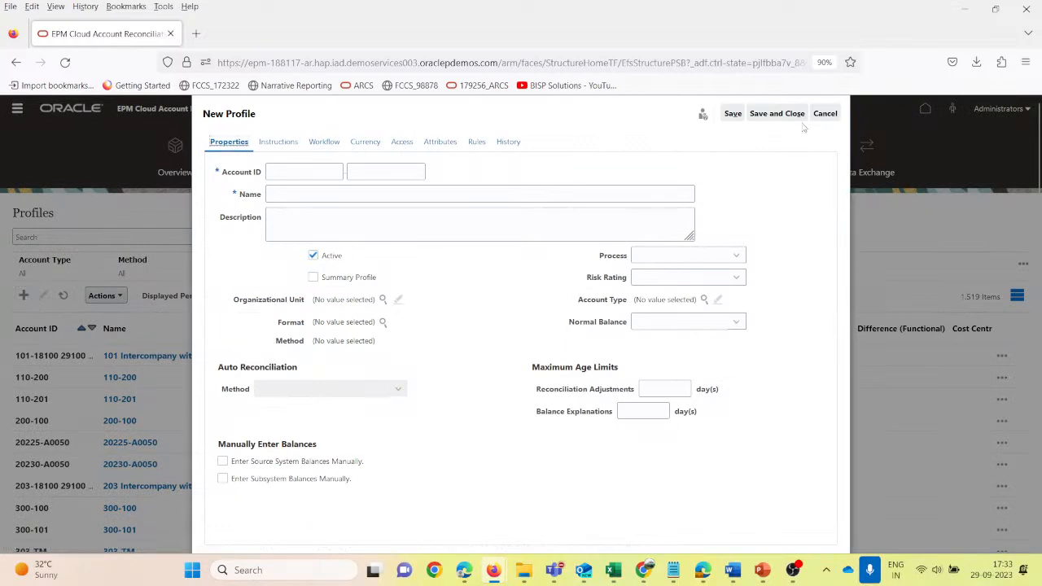
pyautogui.click(824, 114)
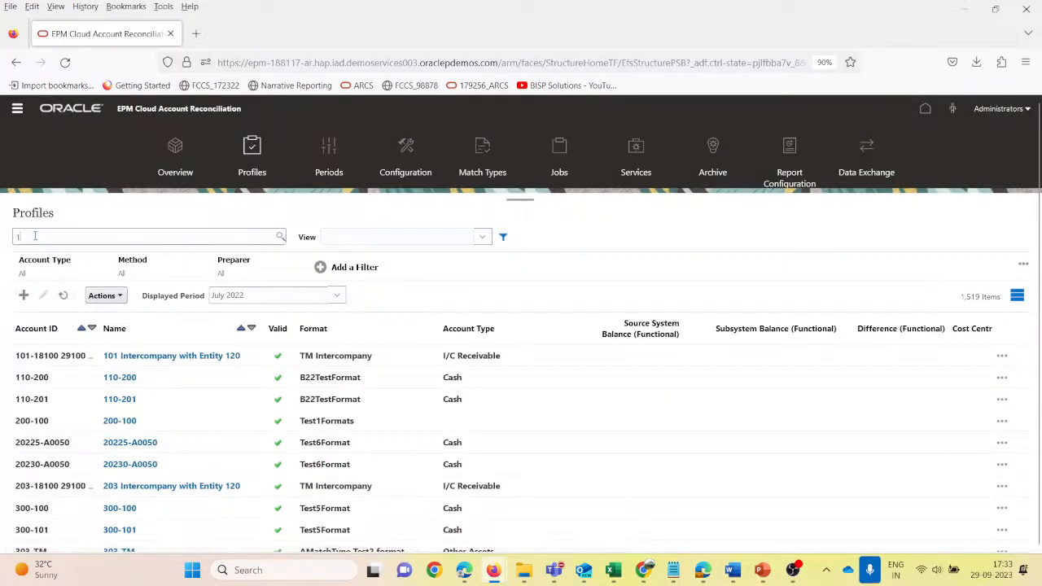
pyautogui.write('100')
pyautogui.press('Down')
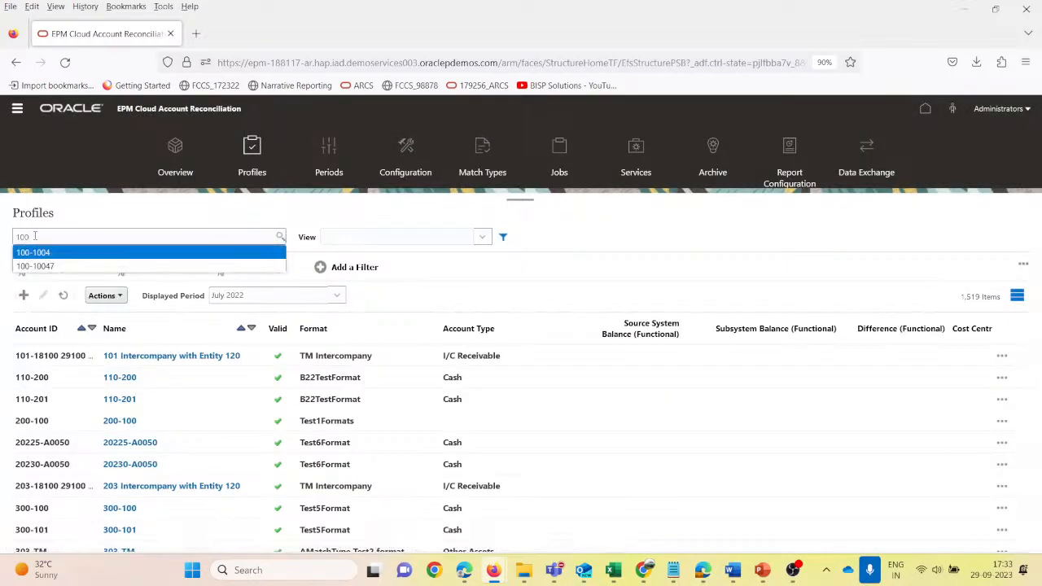
pyautogui.press('Return')
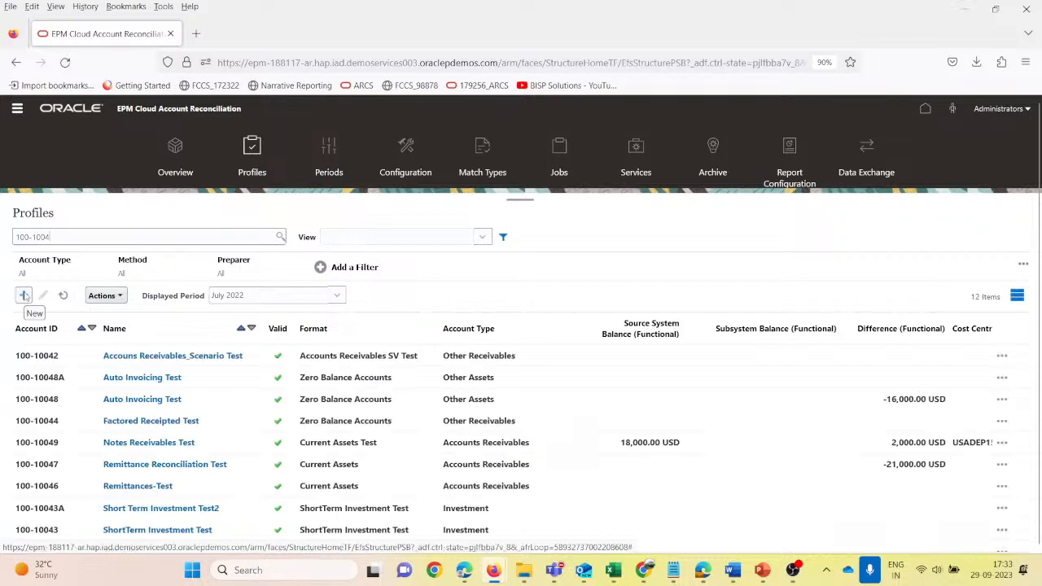
# - Start a new profile with the account ID segments 100 and 10050 and the name "Short Term Debt Test"
pyautogui.click(25, 296)
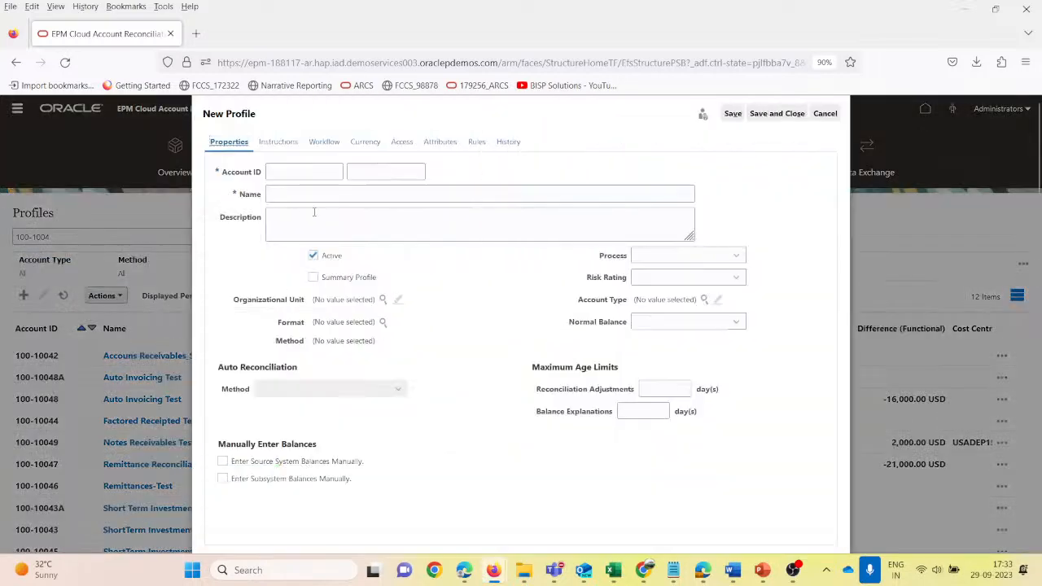
pyautogui.click(301, 172)
pyautogui.write('100')
pyautogui.press('Tab')
pyautogui.write('100')
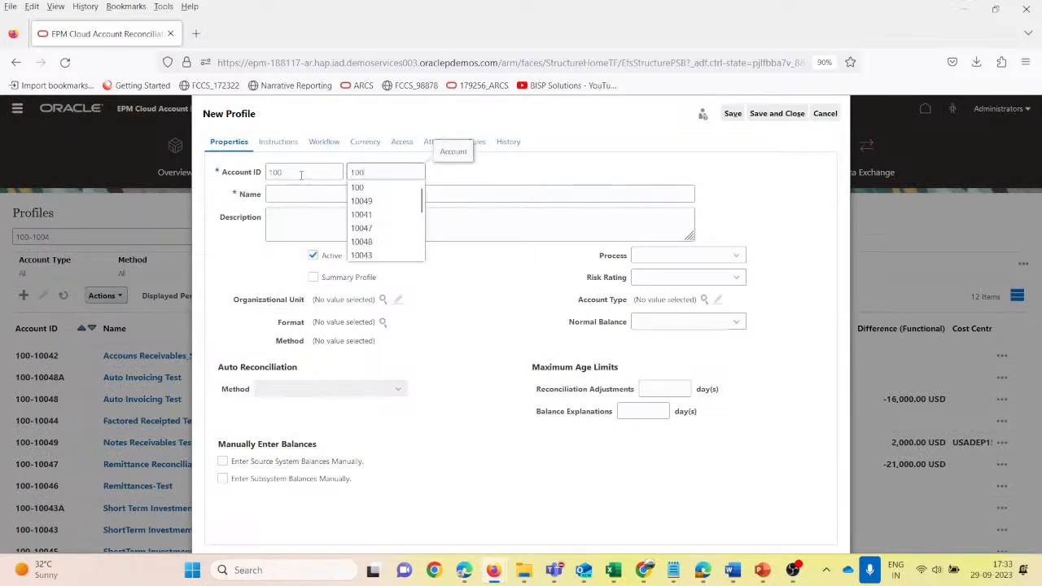
pyautogui.write('50')
pyautogui.press('Tab')
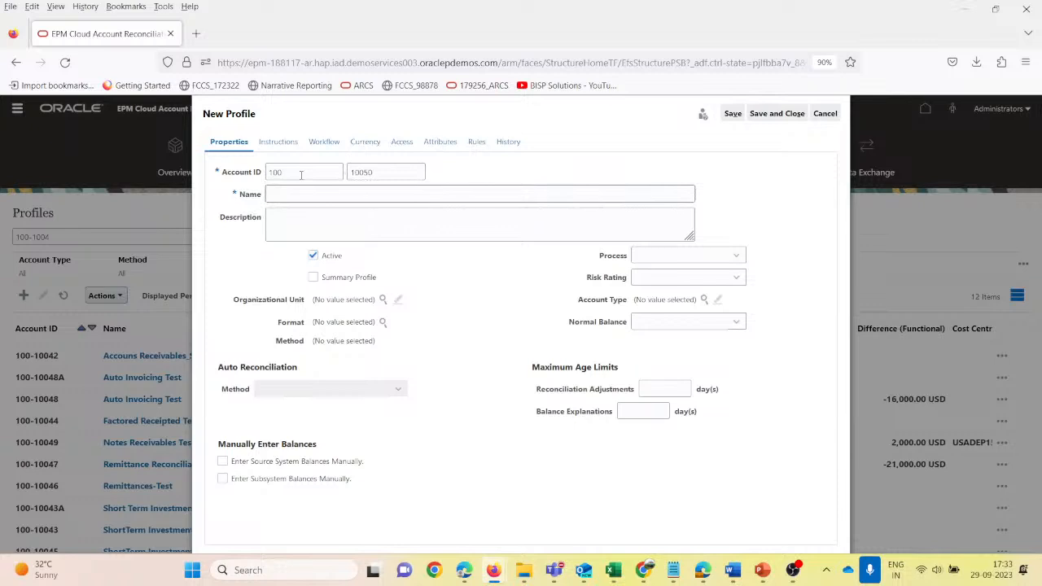
pyautogui.write('Short')
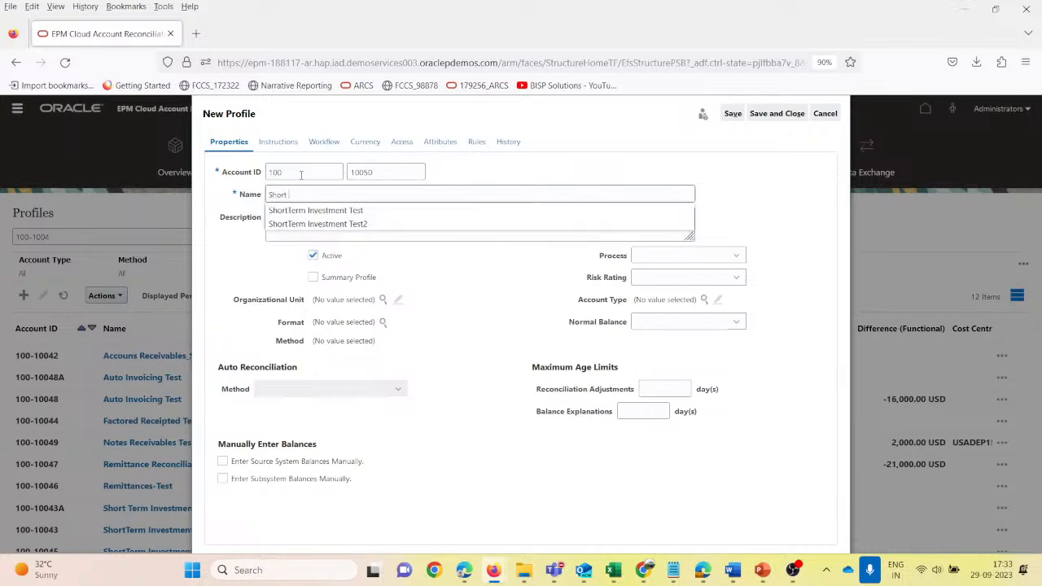
pyautogui.write(' Term')
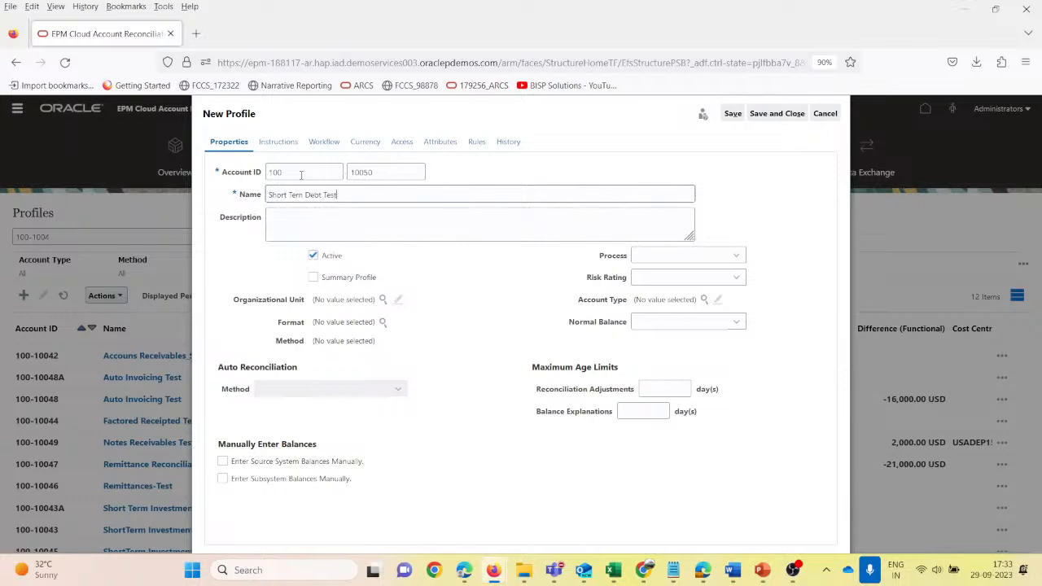
# - Set the new profile's process to Balance Sheet and its risk rating to High
pyautogui.click(652, 261)
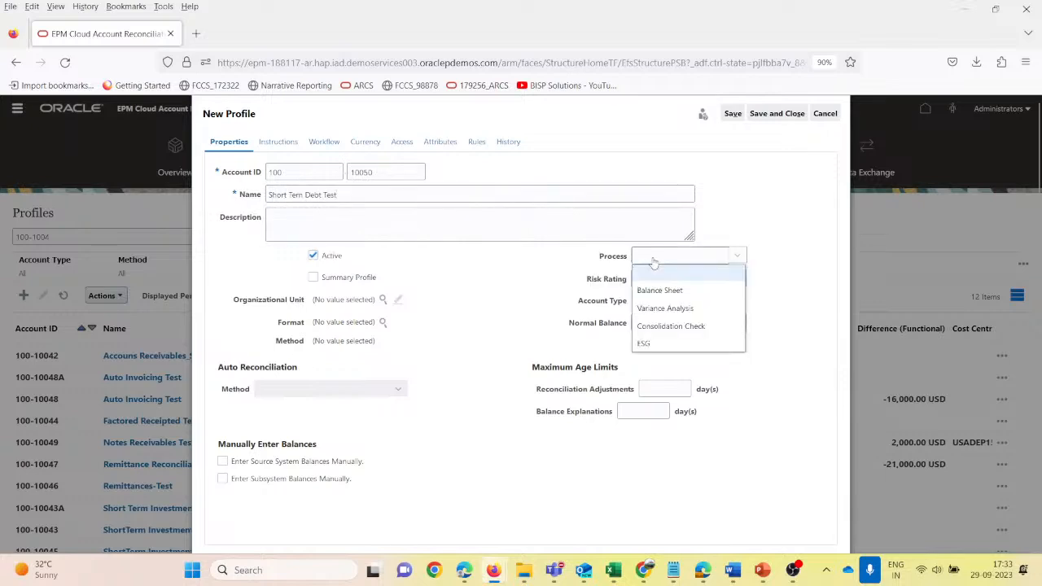
pyautogui.click(658, 286)
pyautogui.click(711, 282)
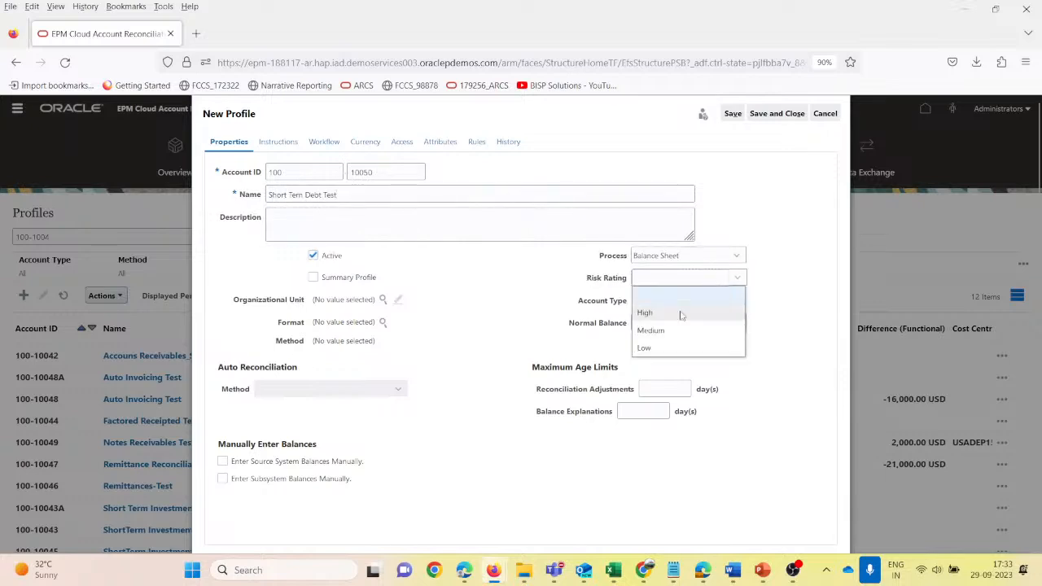
pyautogui.click(665, 315)
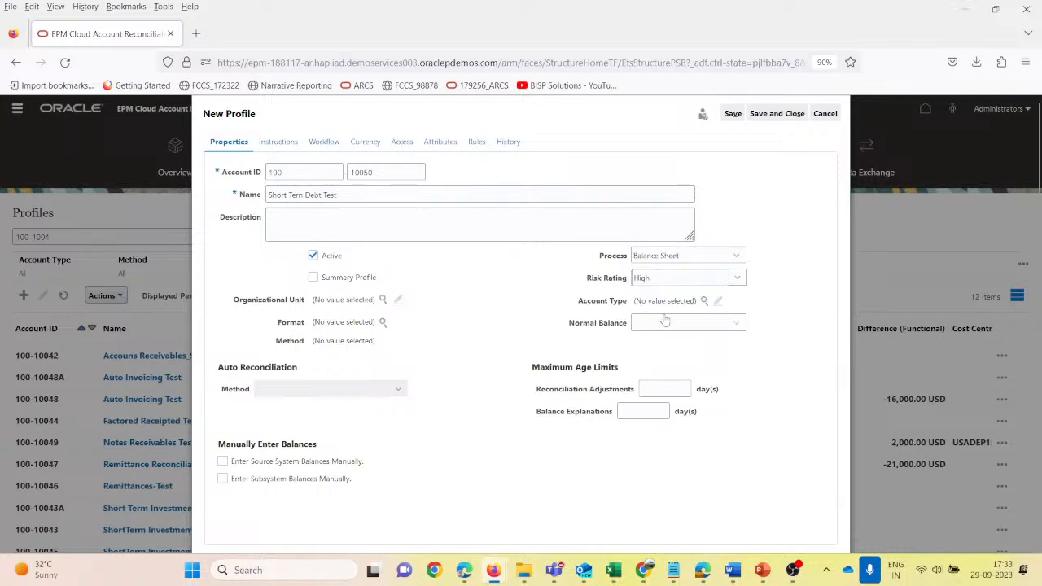
# - Set the new profile's account type to Short Term Payables under Liabilities and its normal balance to Credit
pyautogui.click(705, 300)
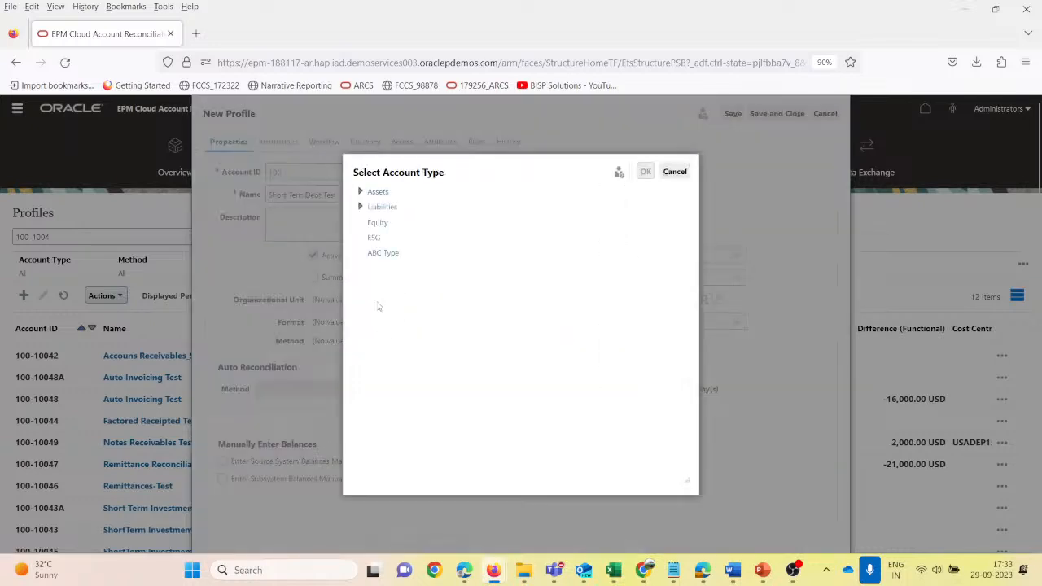
pyautogui.click(360, 206)
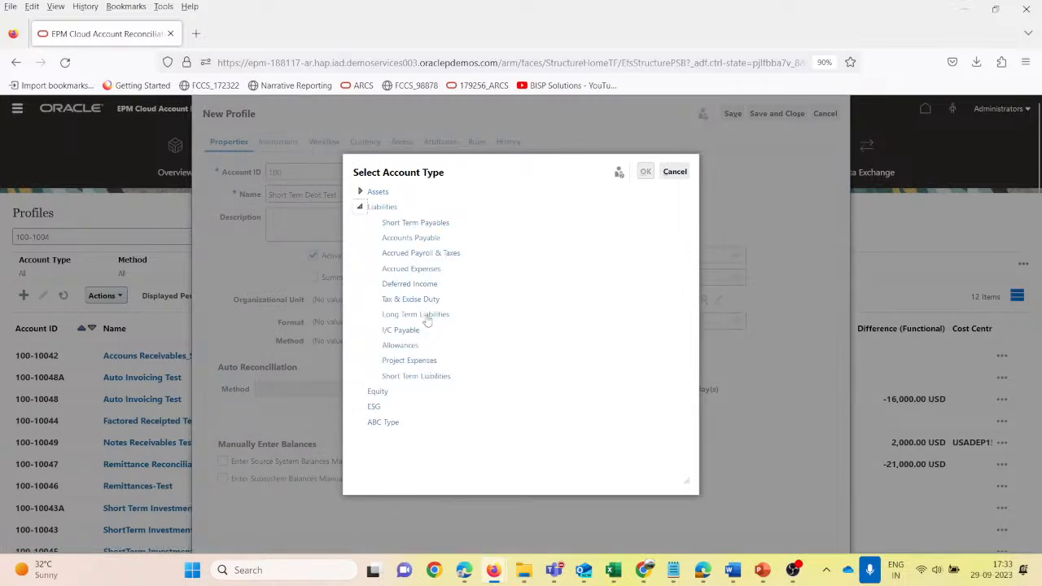
pyautogui.click(435, 239)
pyautogui.click(430, 225)
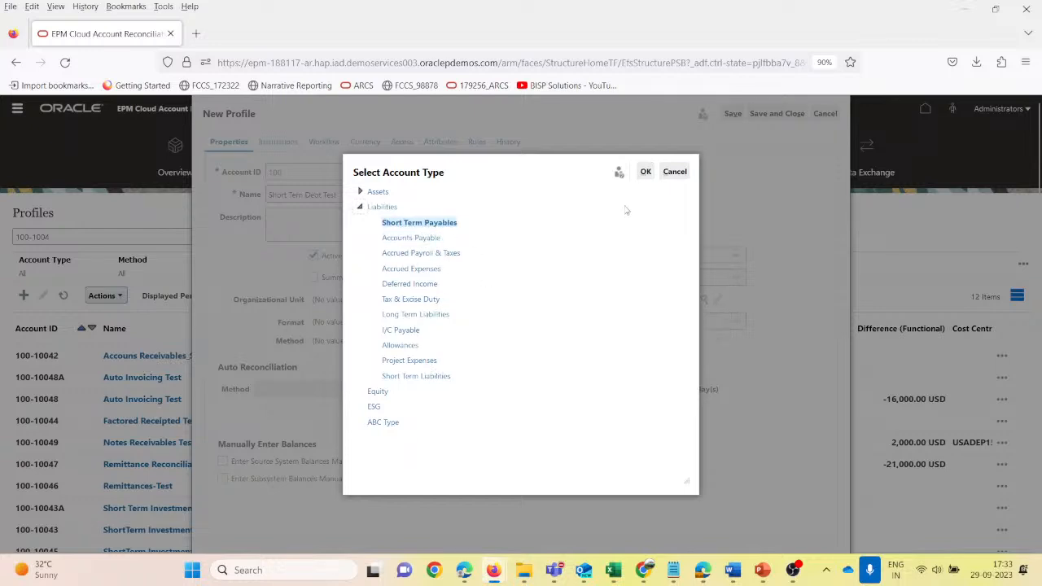
pyautogui.click(645, 173)
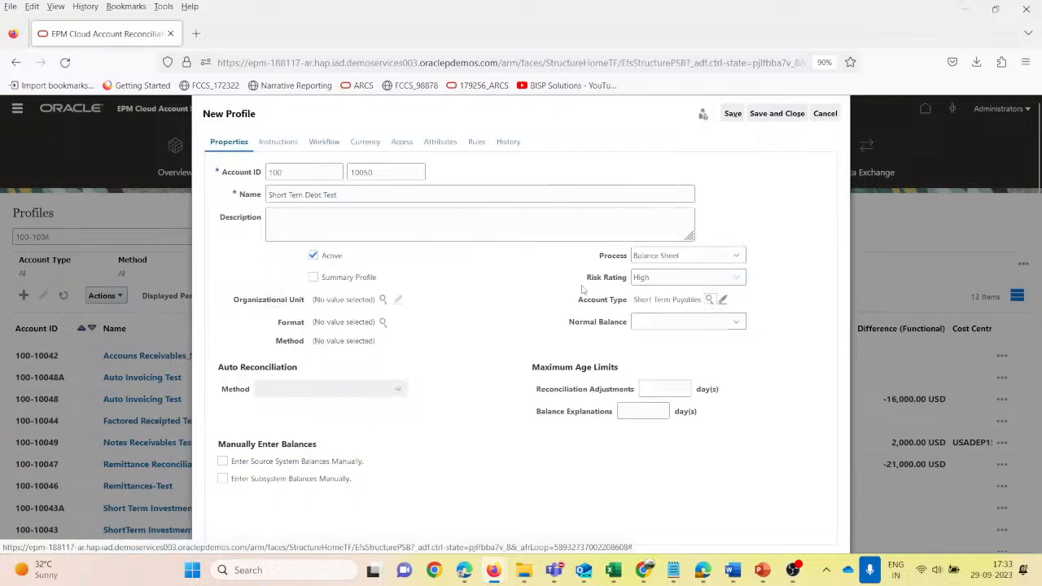
pyautogui.click(696, 323)
pyautogui.click(667, 356)
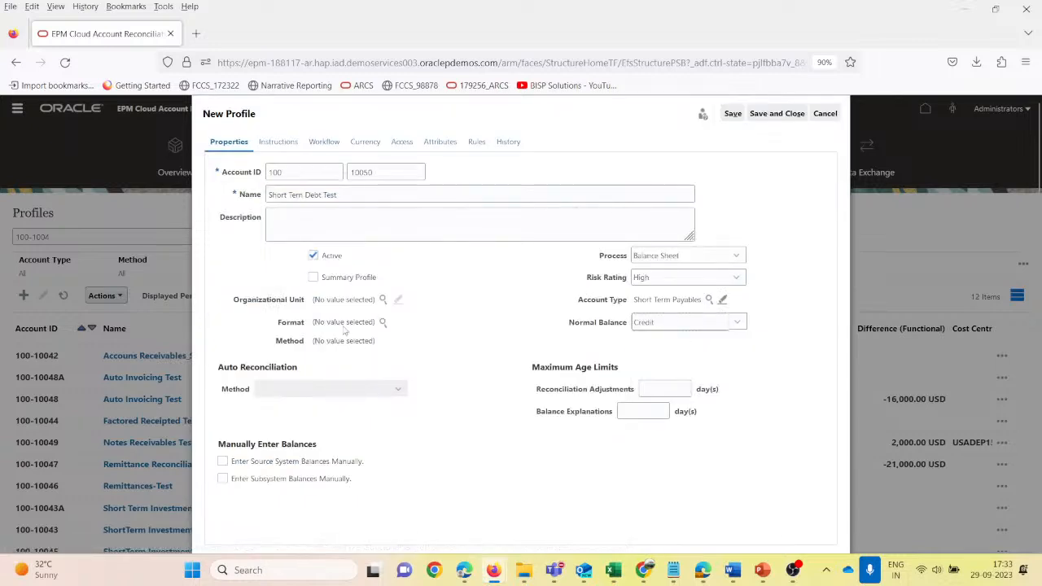
# - Assign the Current Liabilities format to the new profile
pyautogui.click(382, 323)
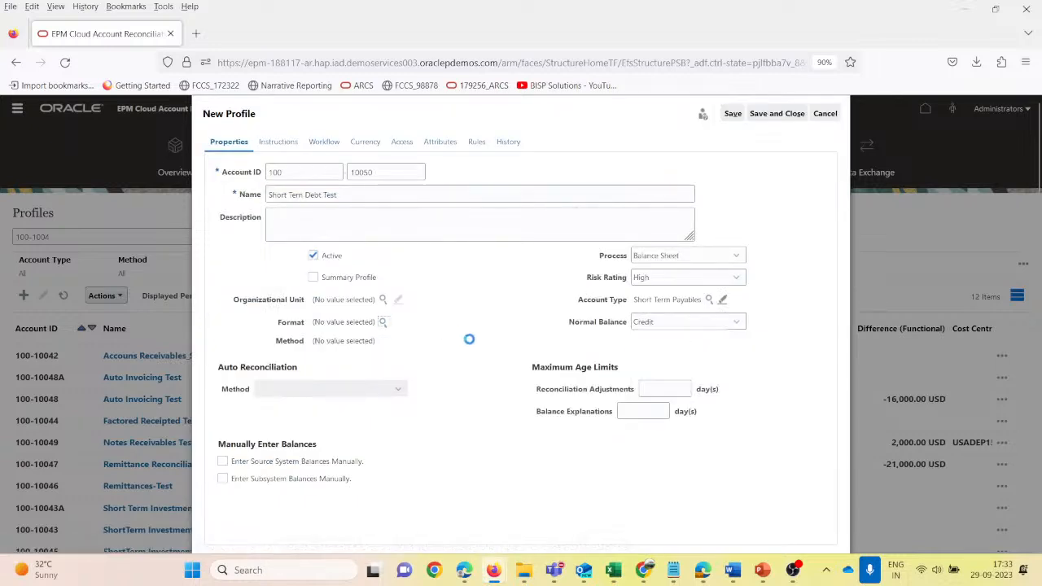
pyautogui.scroll(-2, 324, 380)
pyautogui.scroll(-3, 317, 376)
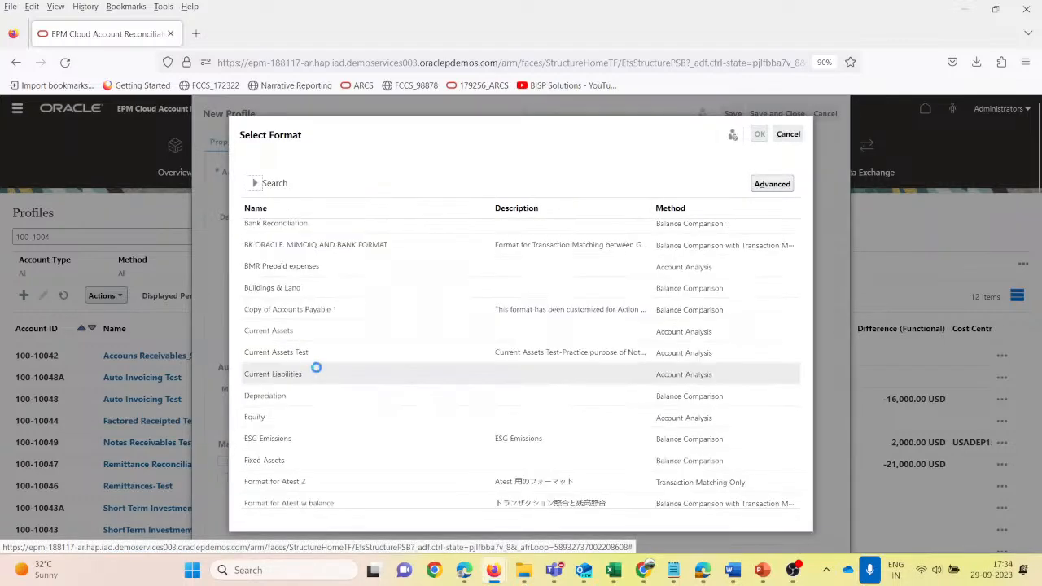
pyautogui.click(316, 376)
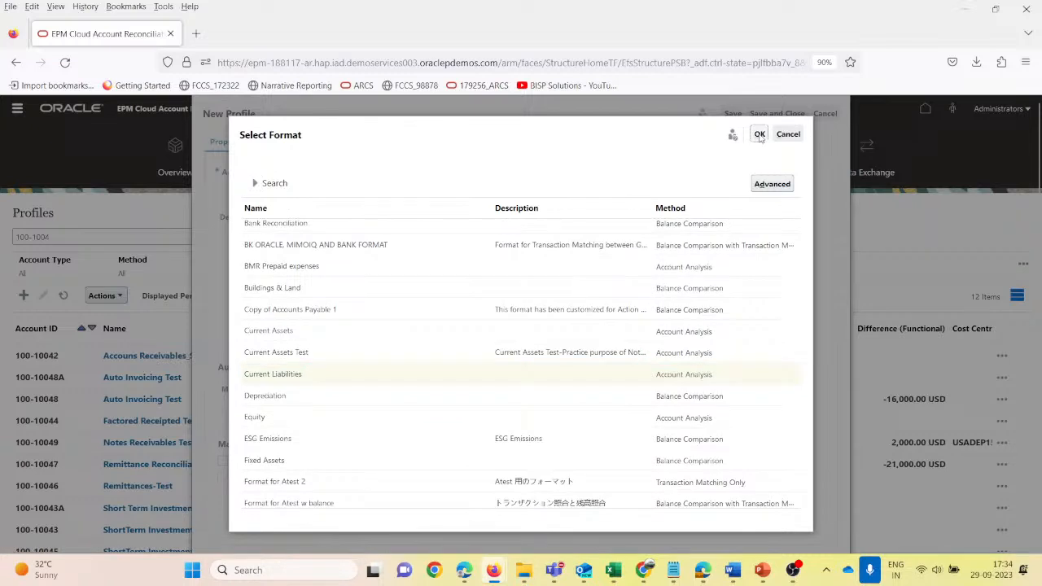
pyautogui.click(759, 133)
# - Set the profile's organizational unit to South America under Americas
pyautogui.click(382, 299)
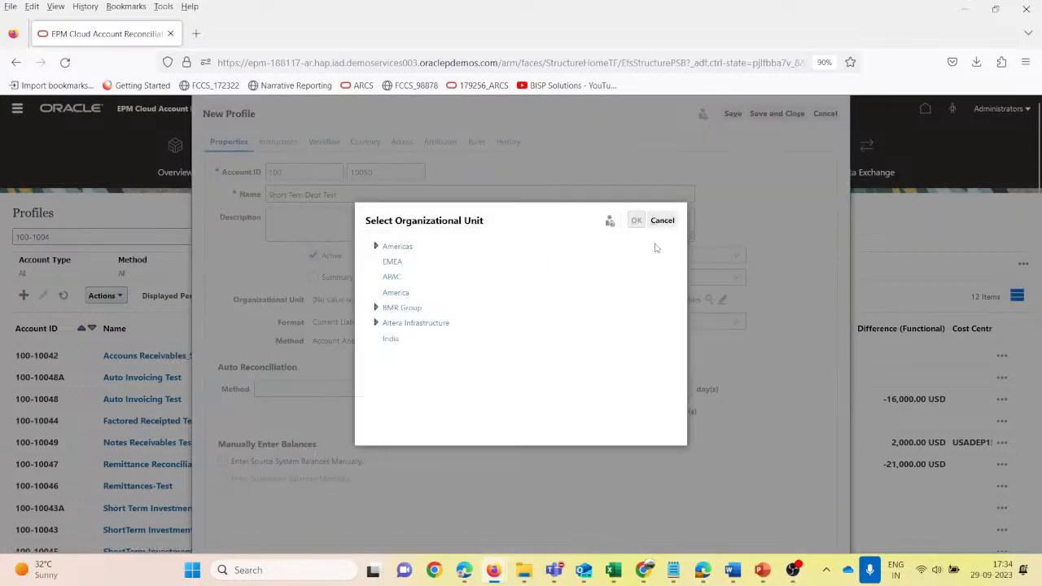
pyautogui.click(375, 245)
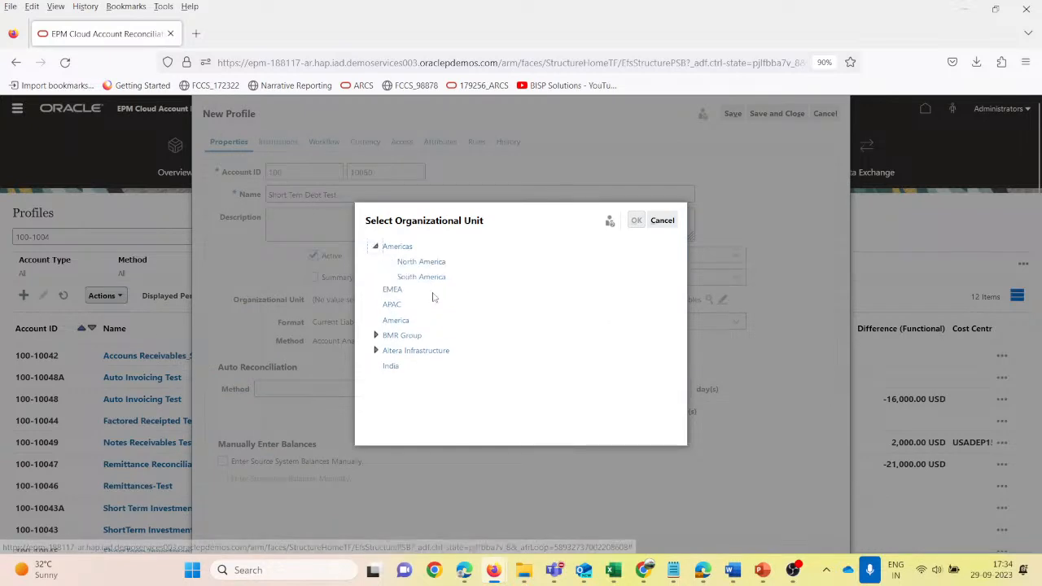
pyautogui.click(423, 278)
pyautogui.click(636, 220)
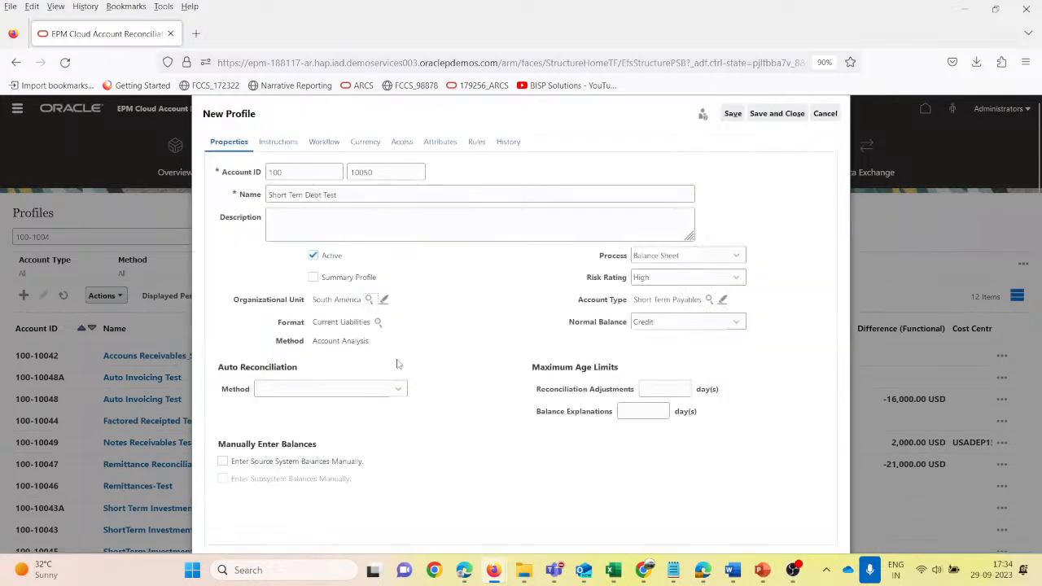
# - Set the auto reconciliation method to Balance is zero and the maximum ages to 10 days for adjustments and 20 for balance explanations
pyautogui.click(363, 390)
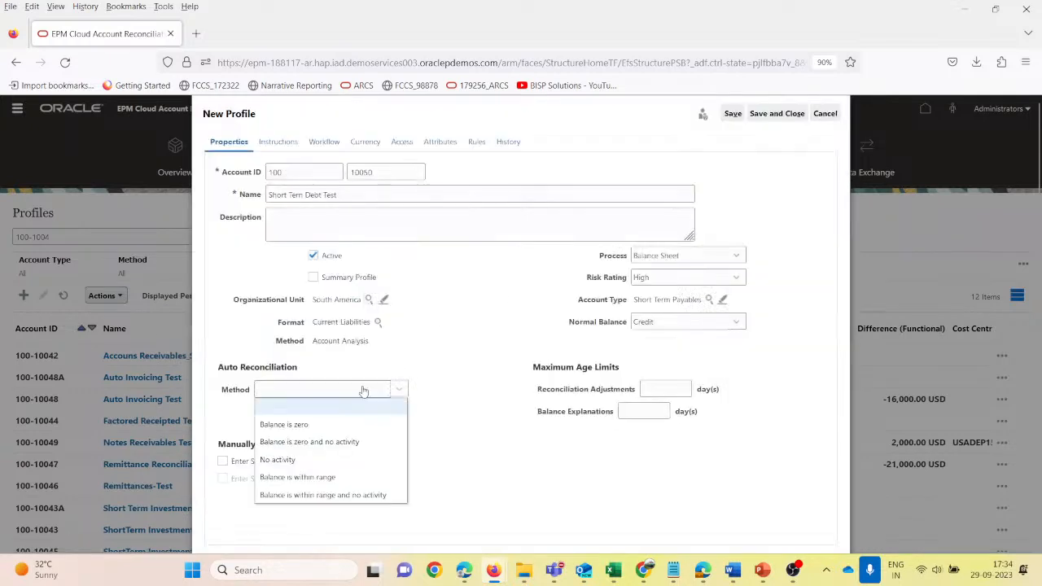
pyautogui.click(315, 422)
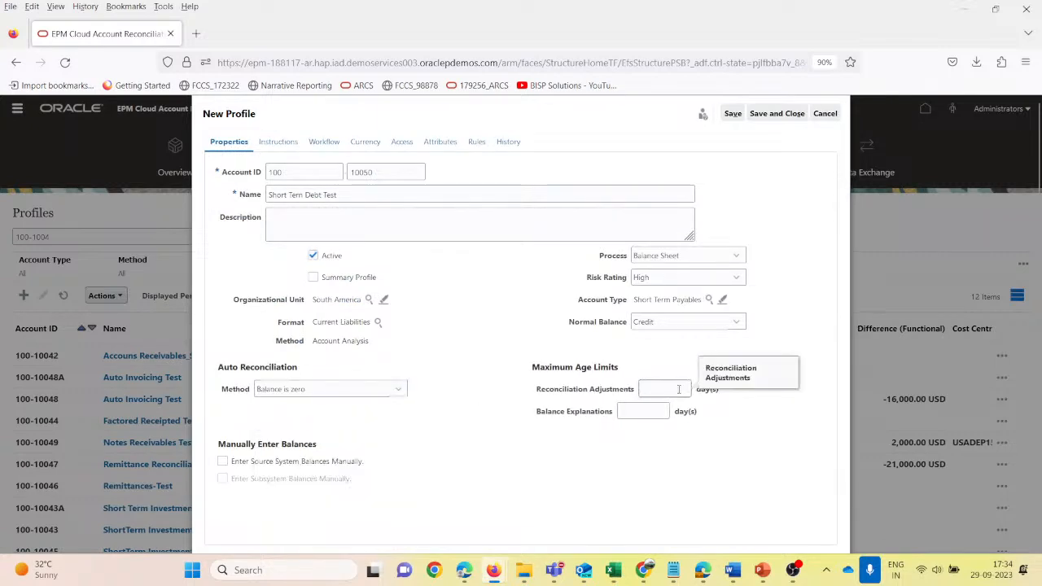
pyautogui.press('Tab')
pyautogui.write('20')
pyautogui.click(732, 113)
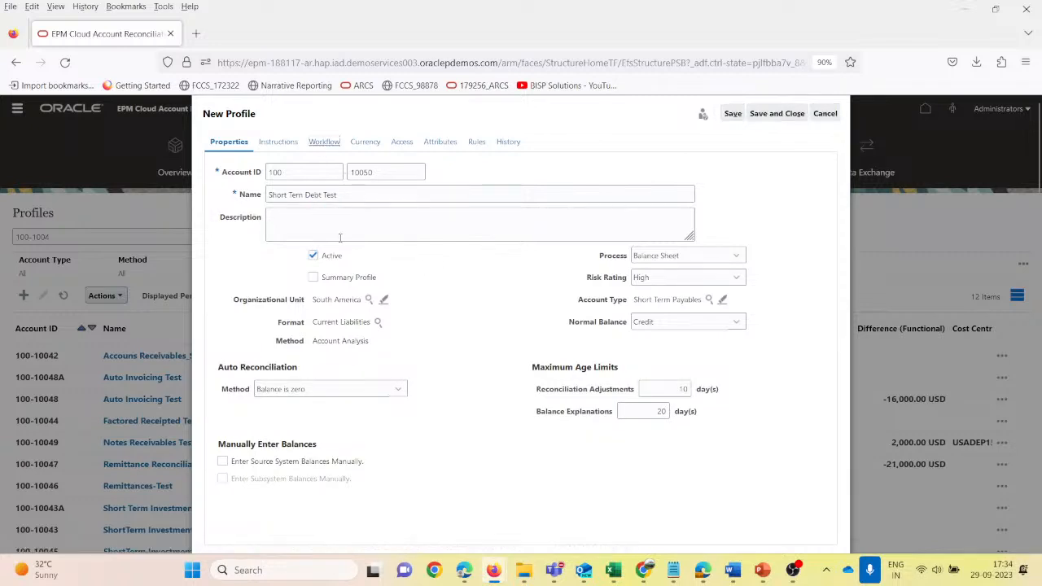
# - Search for users with the first name "use" in the profile's workflow settings and assign User1 as preparer
pyautogui.click(325, 144)
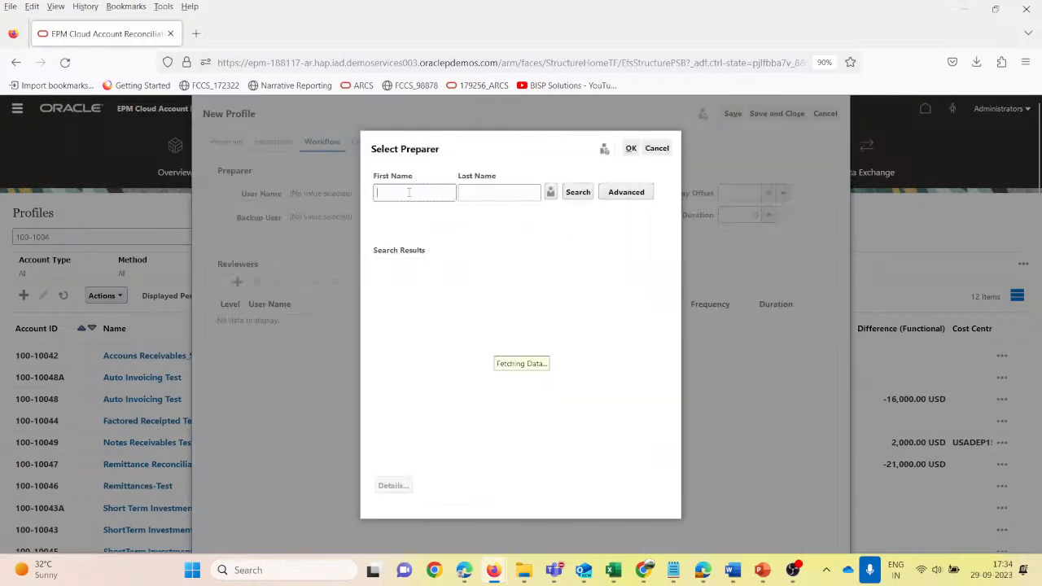
pyautogui.write('use')
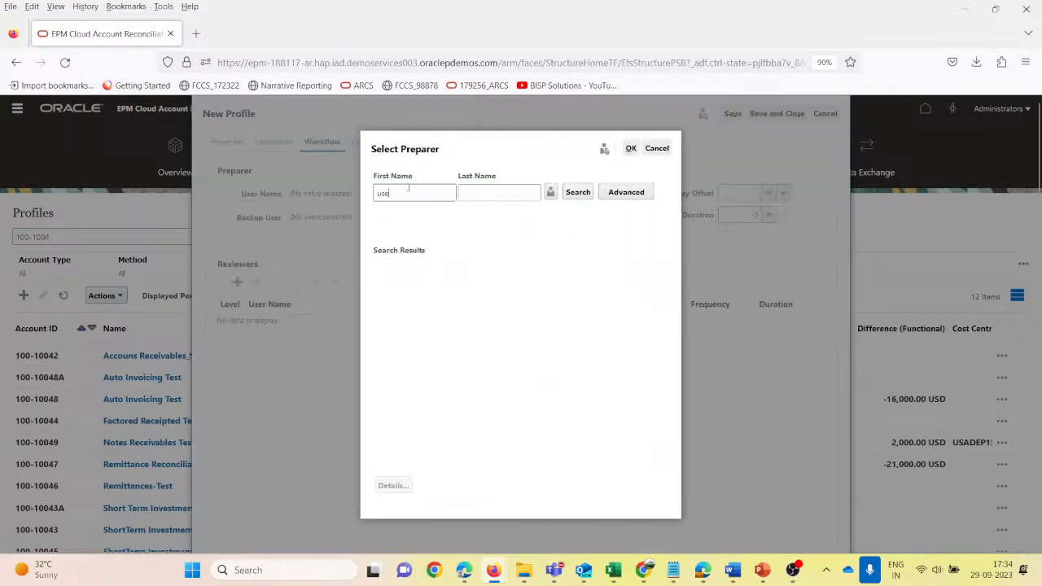
pyautogui.press('Return')
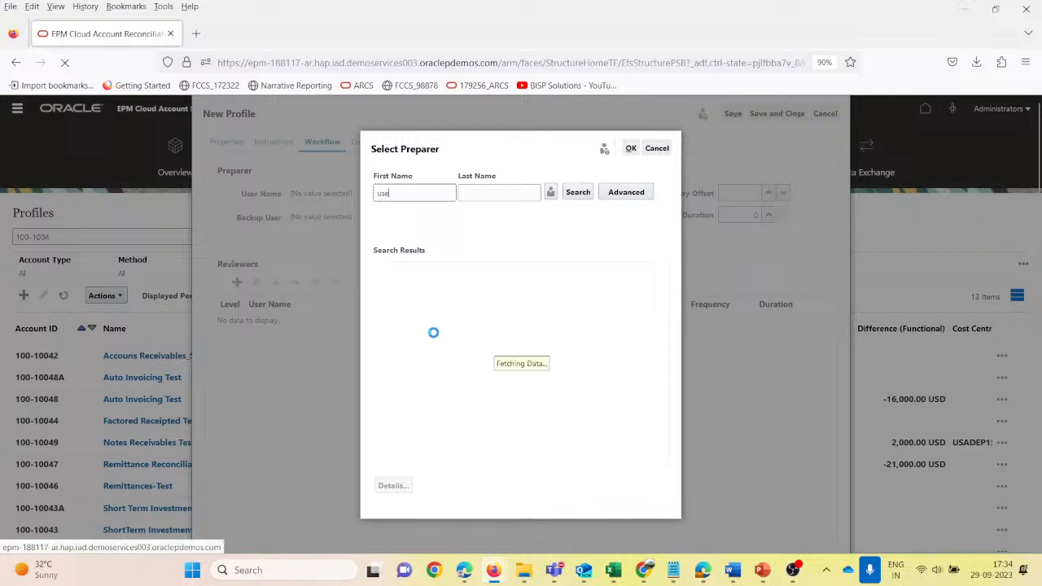
pyautogui.click(411, 294)
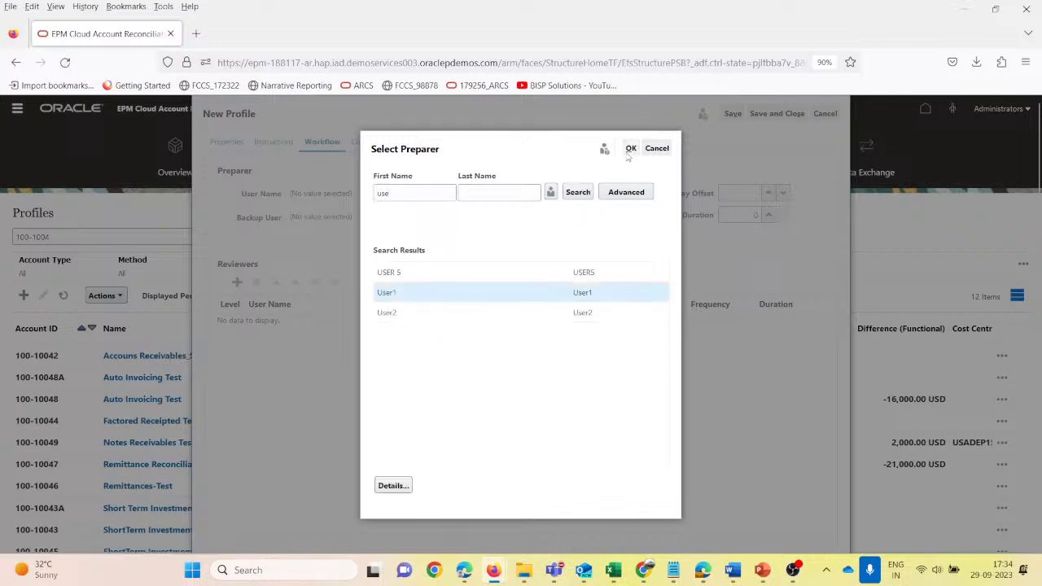
pyautogui.click(631, 150)
# - Set the preparer's frequency to Monthly, the start day offset to 2 and the duration to 3
pyautogui.click(569, 197)
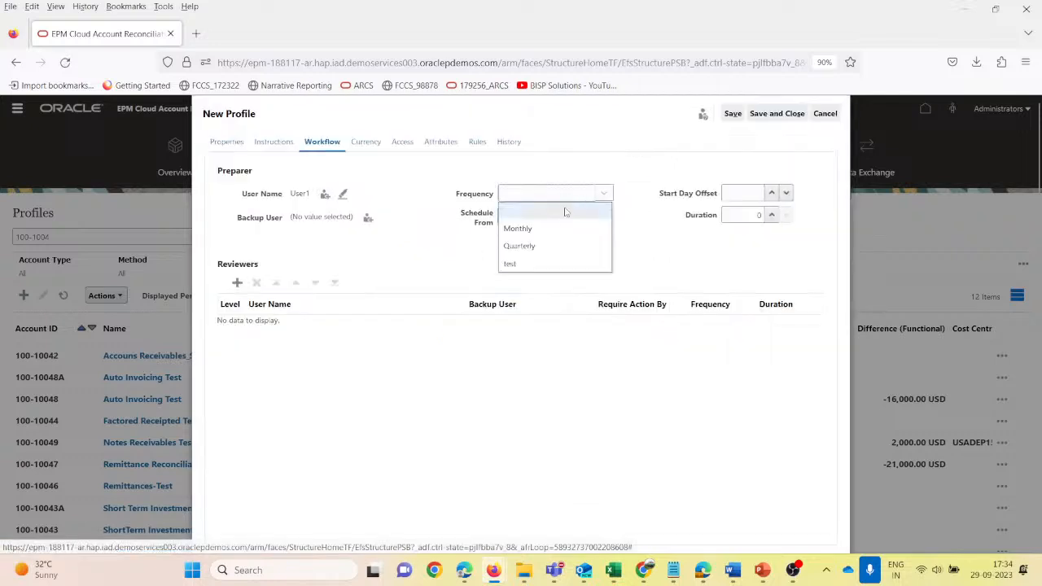
pyautogui.click(559, 228)
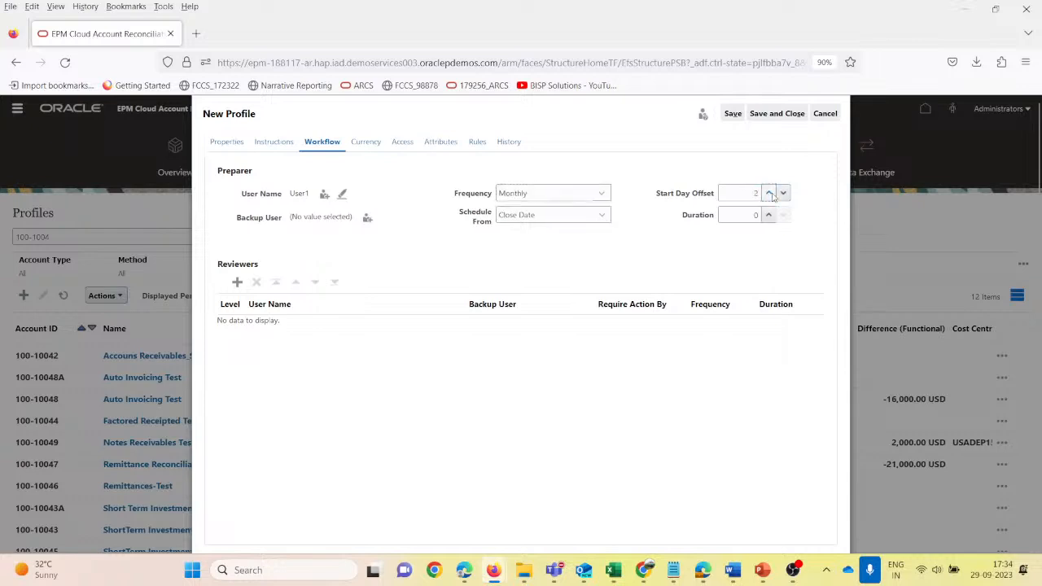
pyautogui.click(768, 216)
pyautogui.click(768, 216)
pyautogui.click(768, 215)
# - Add a level 1 reviewer to the workflow and assign User2, found by searching for the first name "user"
pyautogui.click(237, 282)
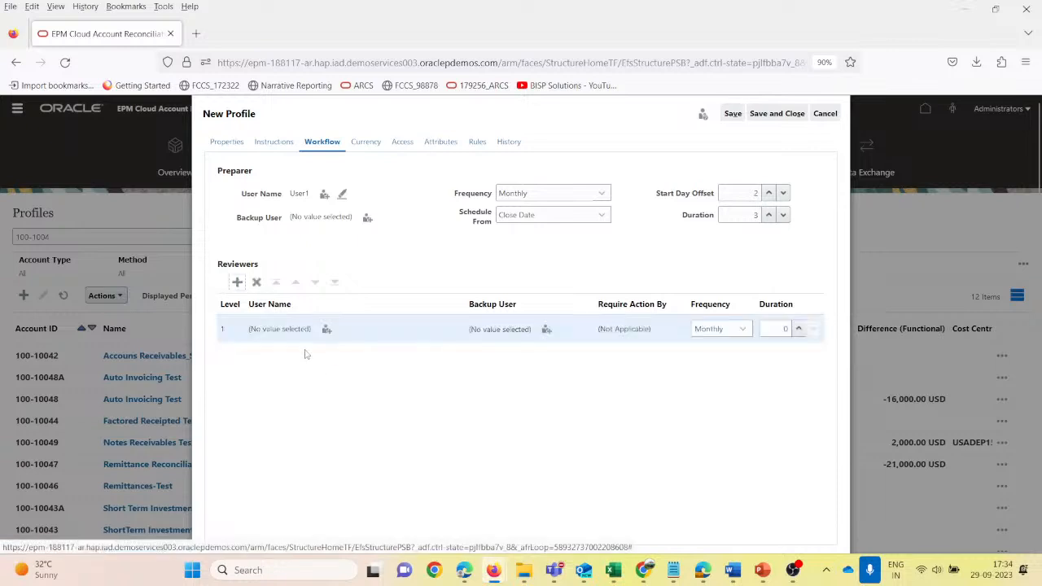
pyautogui.click(326, 330)
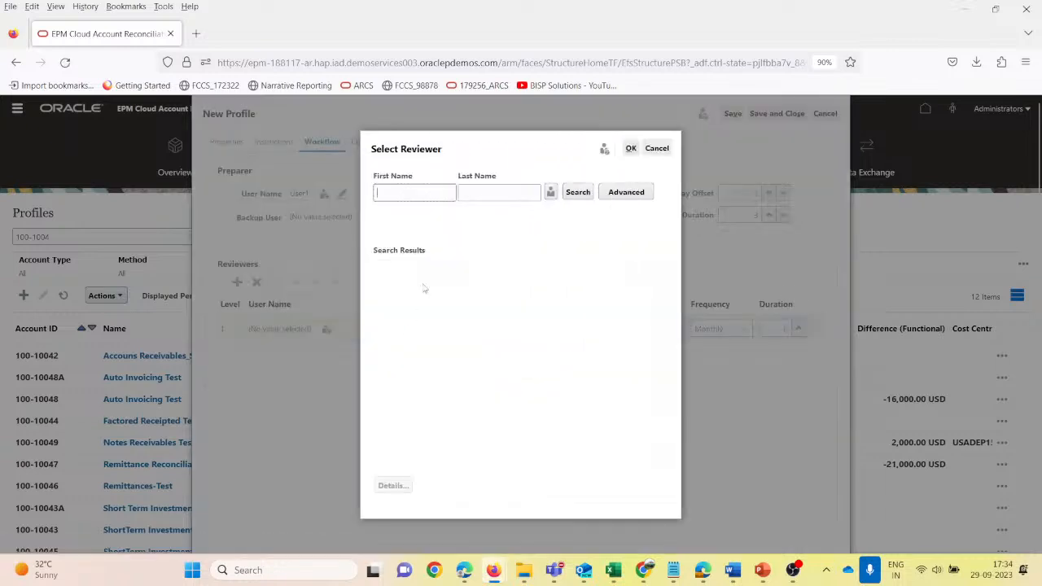
pyautogui.write('user')
pyautogui.press('Return')
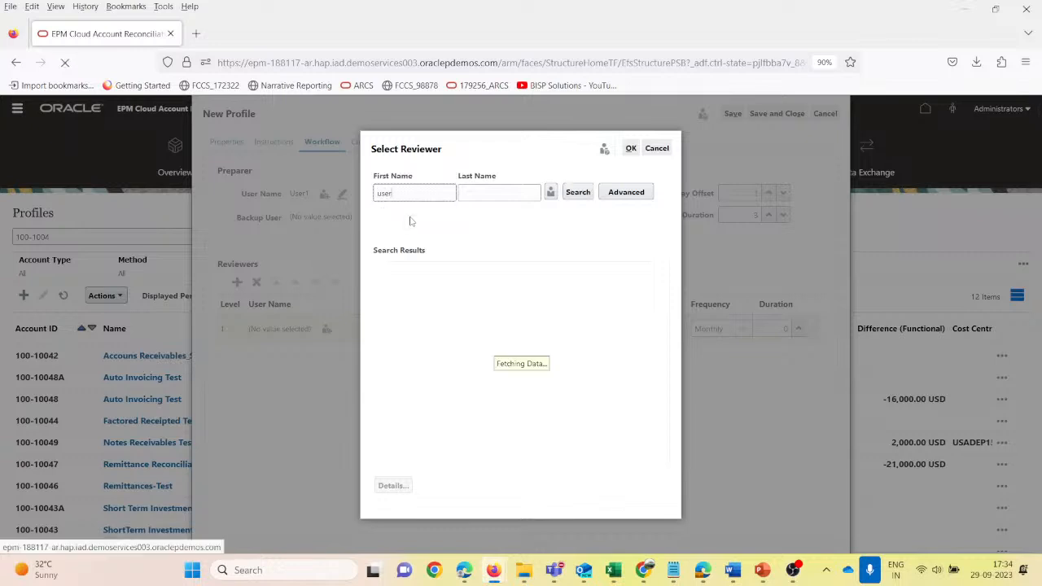
pyautogui.click(403, 310)
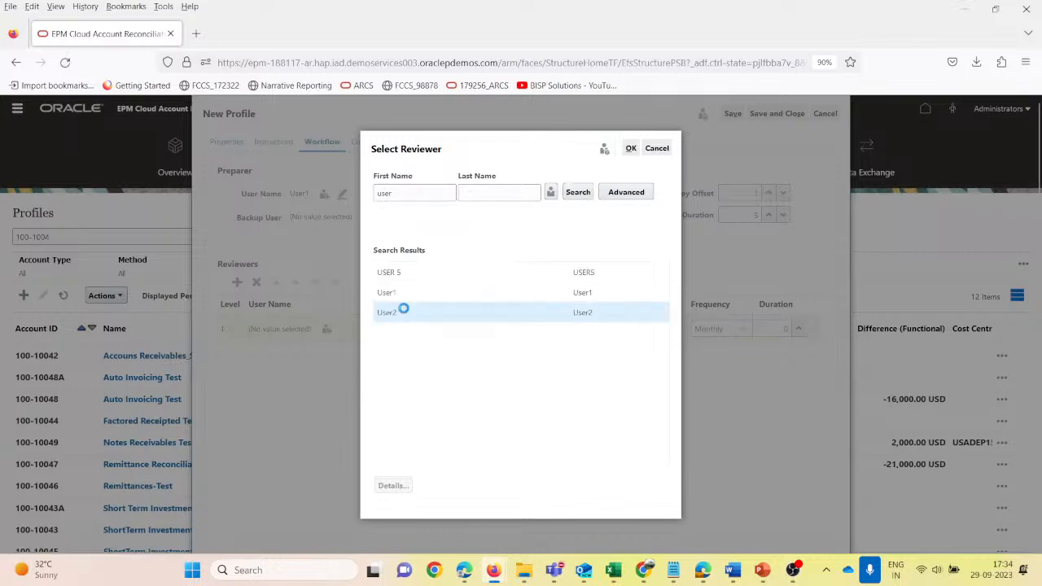
pyautogui.click(631, 149)
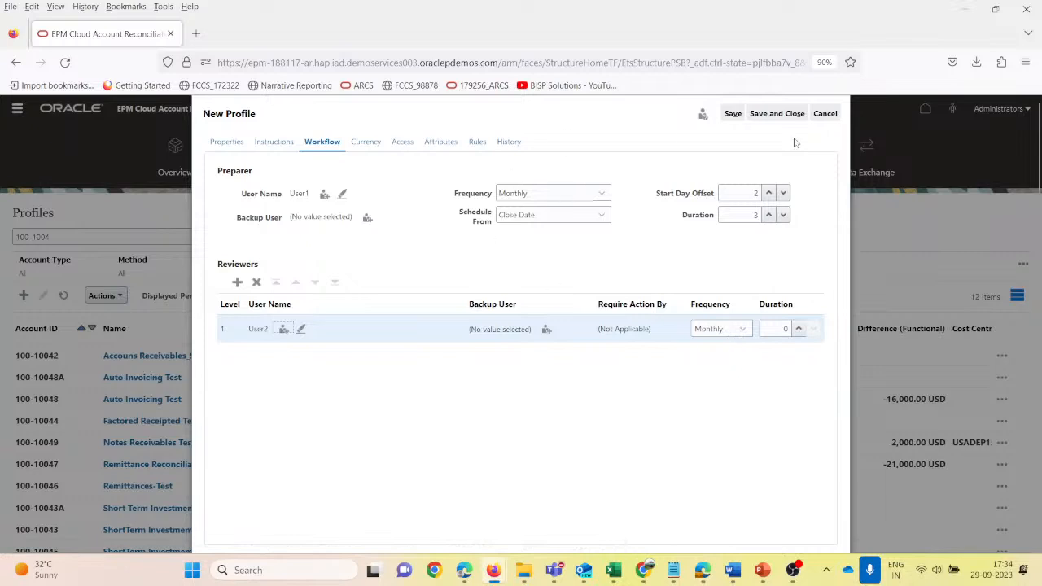
# - Set the profile's currency rate type to Accounting and disable the Entered and Reporting currency buckets, keeping only Functional
pyautogui.click(366, 142)
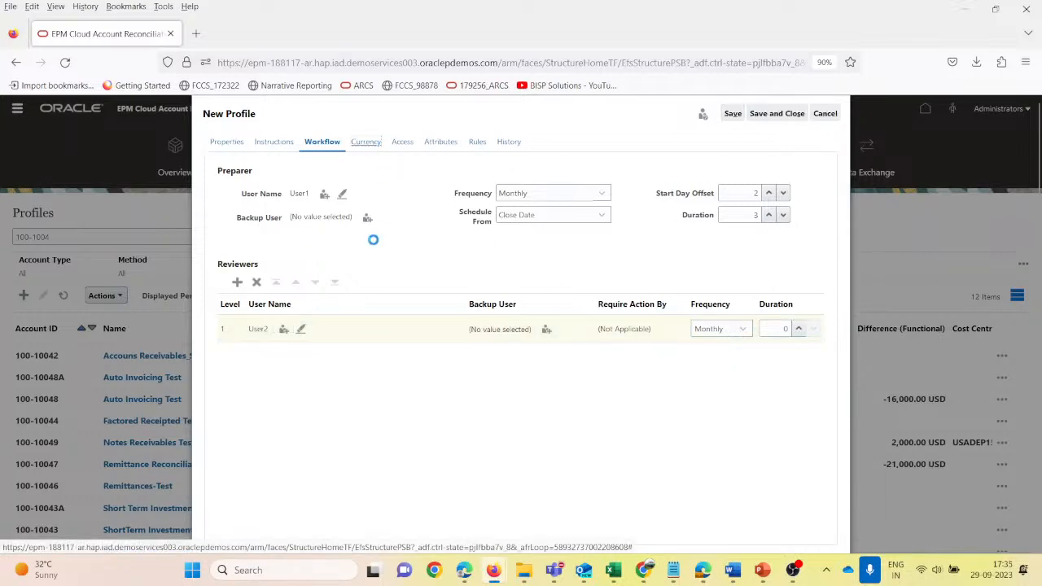
pyautogui.click(356, 210)
pyautogui.click(273, 245)
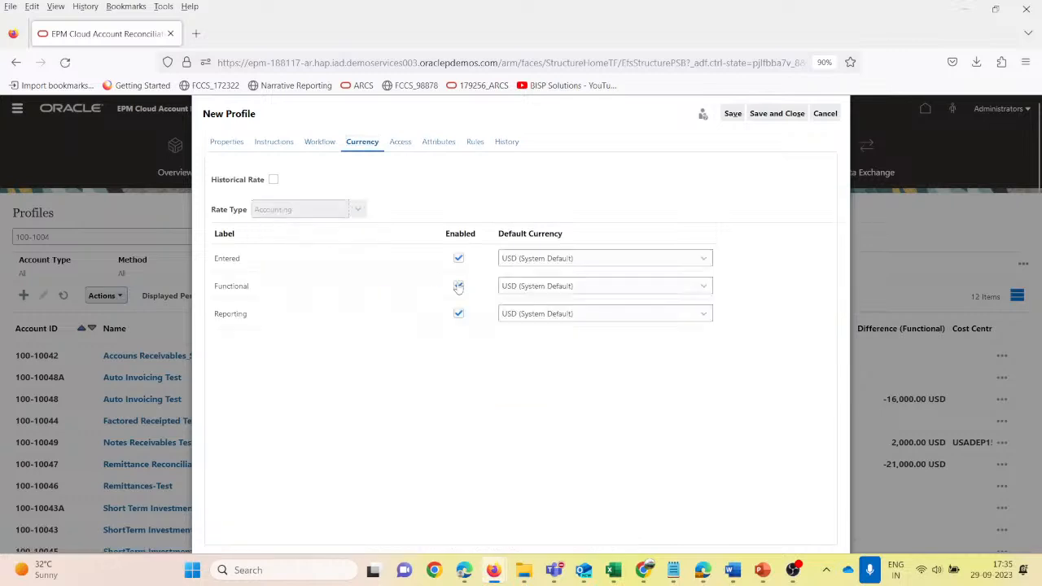
pyautogui.click(458, 258)
pyautogui.click(458, 313)
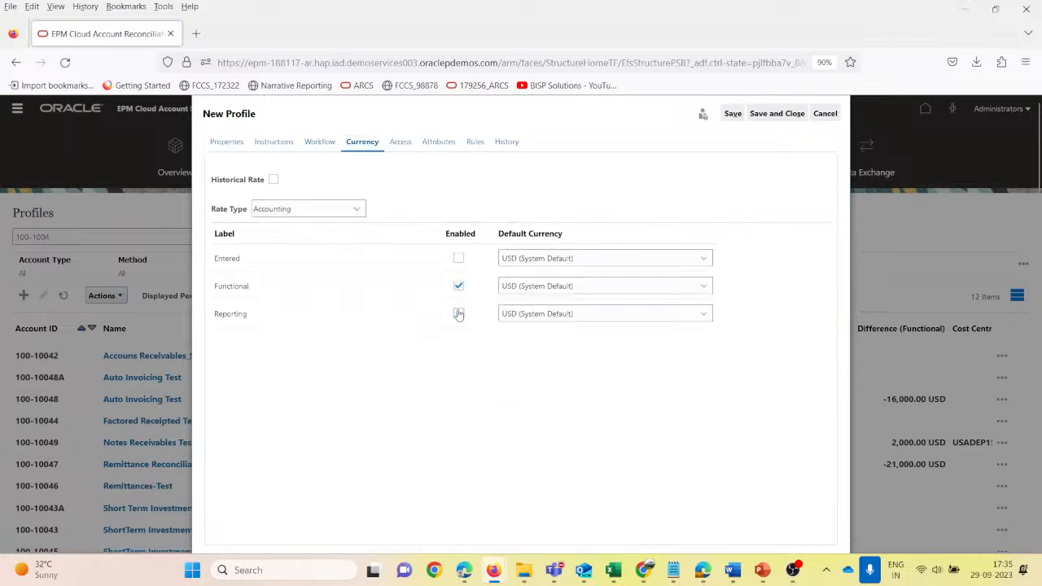
# - Start adding a commentator in the profile's access settings and search for users with the first name "user"
pyautogui.click(401, 143)
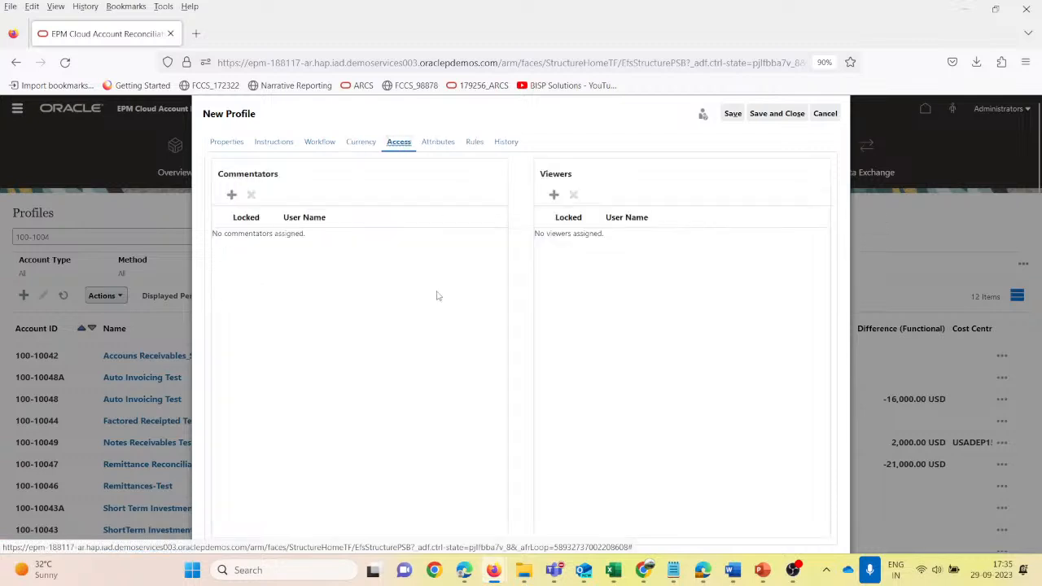
pyautogui.click(231, 194)
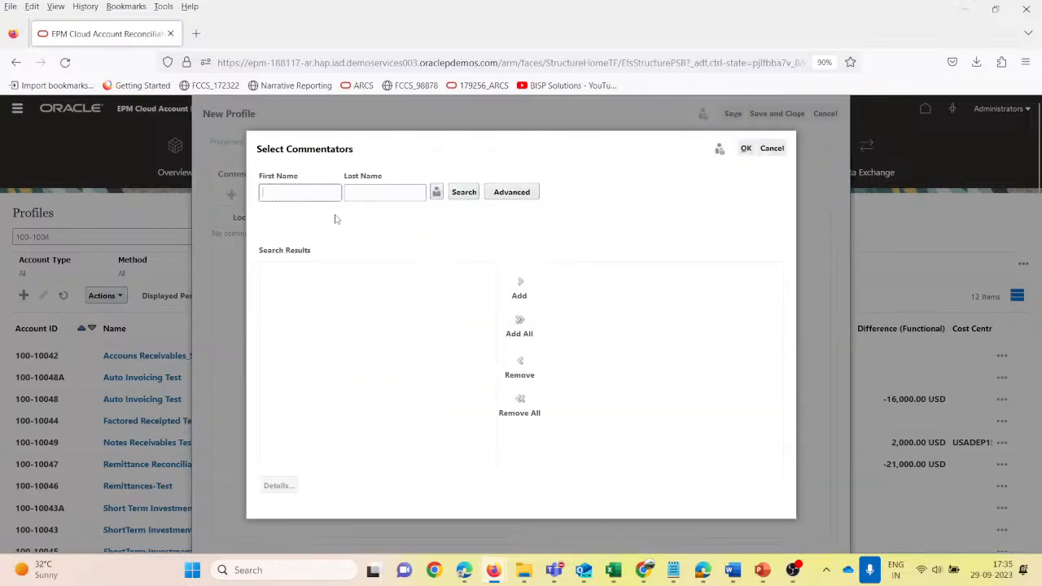
pyautogui.write('us')
pyautogui.write('se')
pyautogui.press('BackSpace')
pyautogui.press('BackSpace')
pyautogui.press('BackSpace')
pyautogui.write('er')
pyautogui.press('Return')
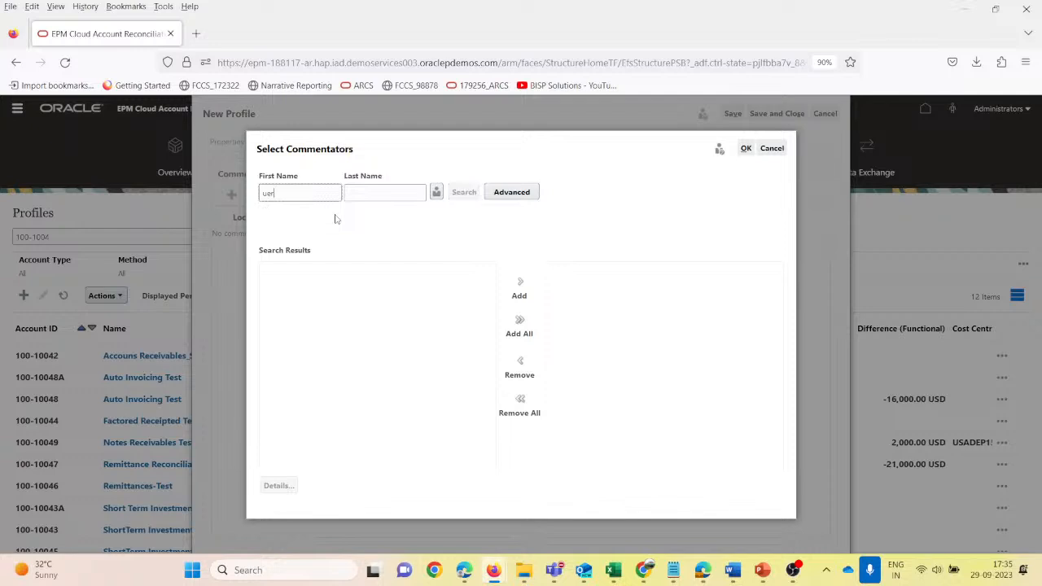
pyautogui.press('BackSpace')
pyautogui.press('BackSpace')
pyautogui.write('ser')
pyautogui.press('Return')
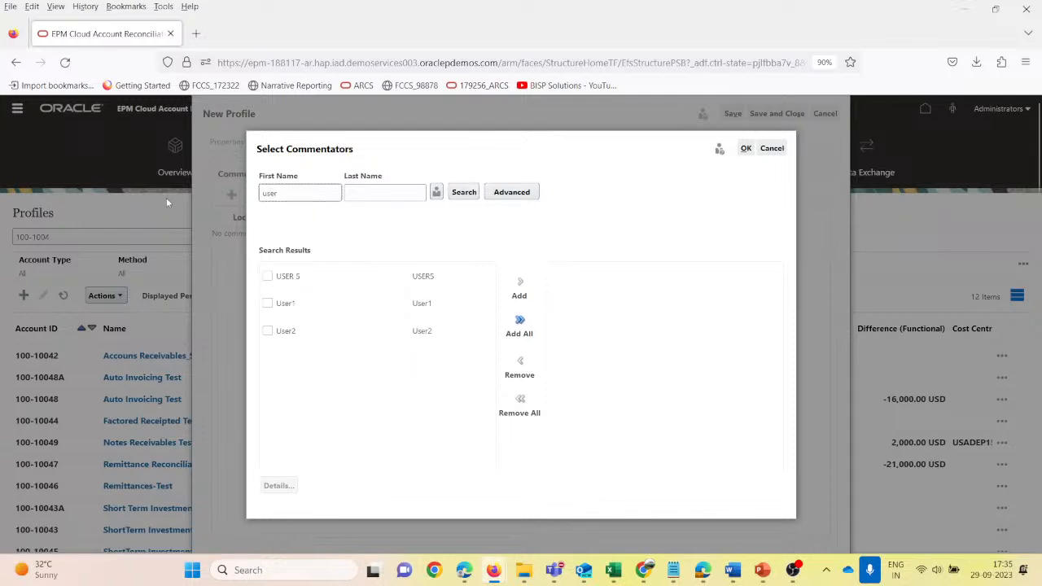
pyautogui.click(319, 336)
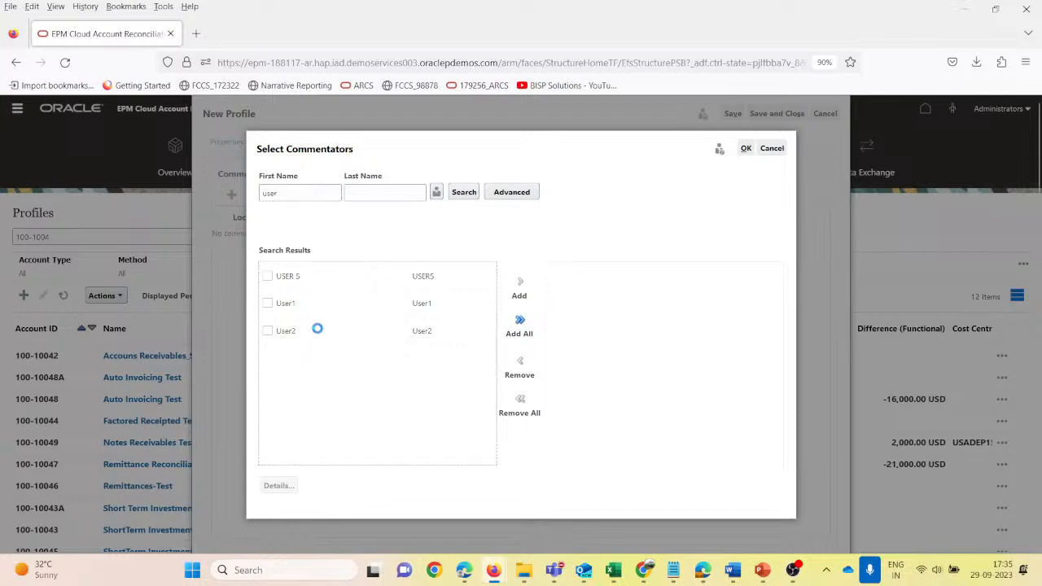
pyautogui.click(267, 331)
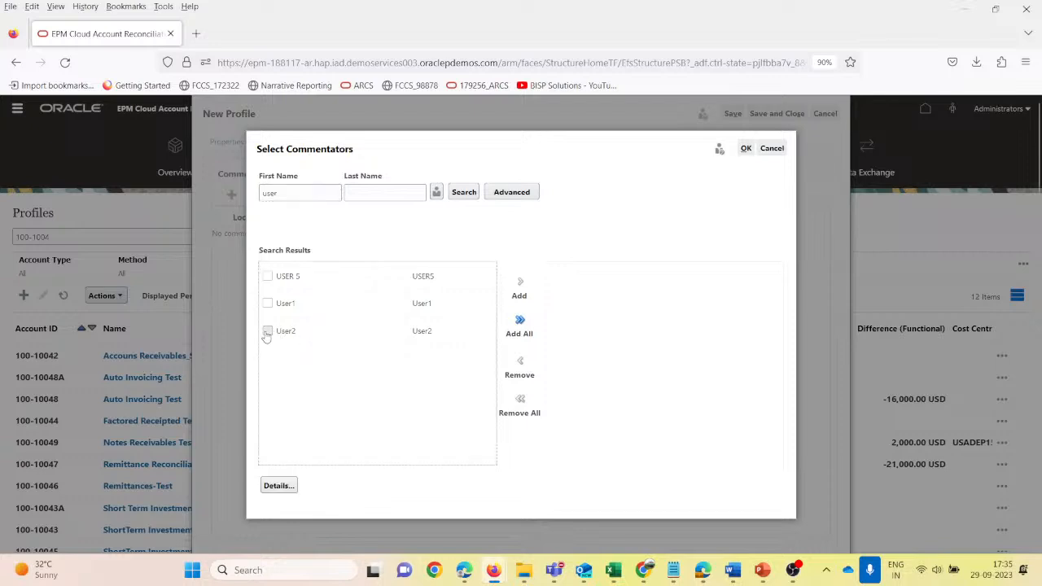
pyautogui.click(267, 333)
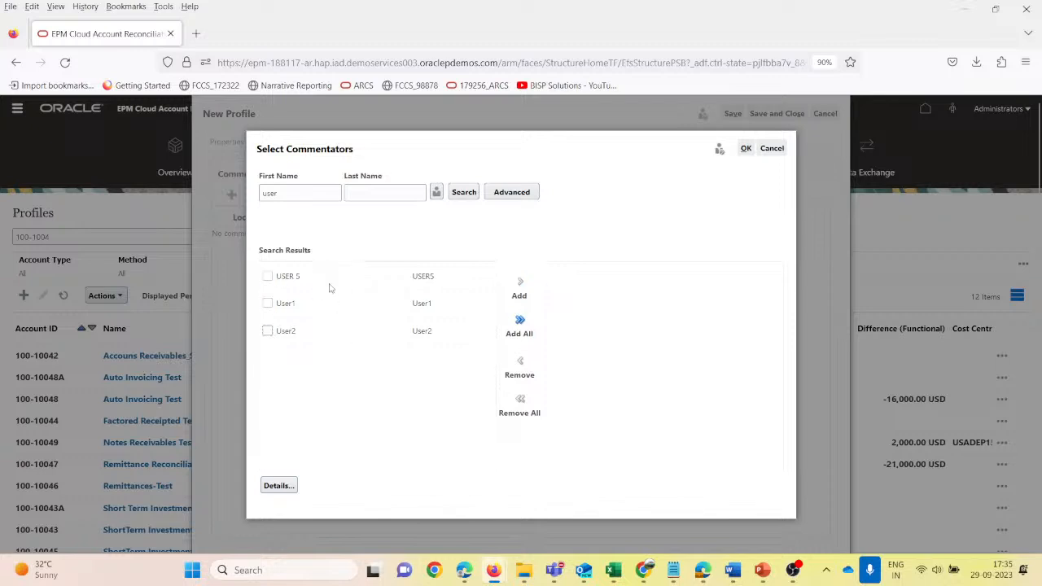
pyautogui.click(771, 149)
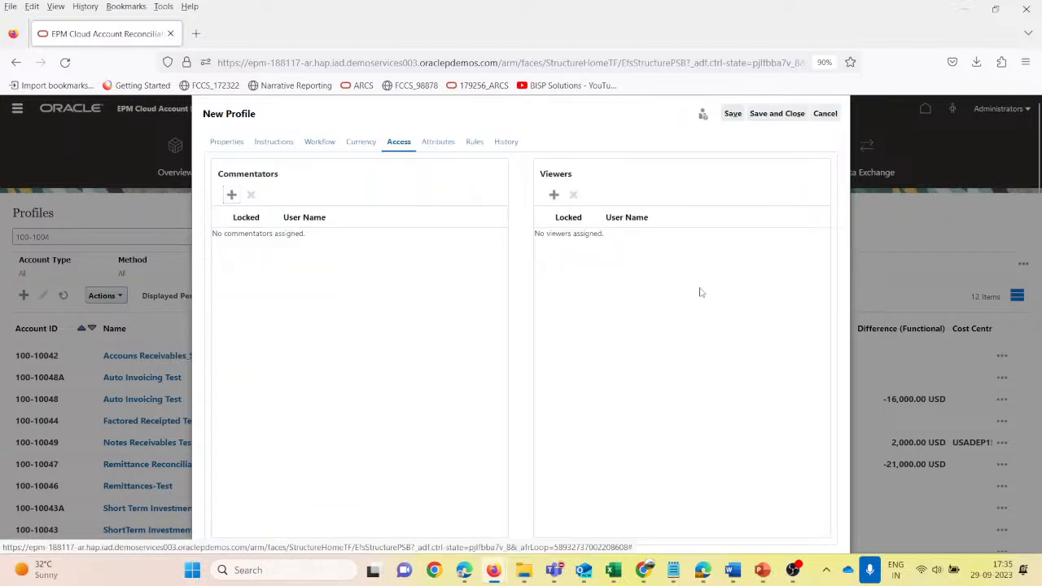
# - Add user3 as a viewer of the profile, found by searching for the first name "user"
pyautogui.click(554, 195)
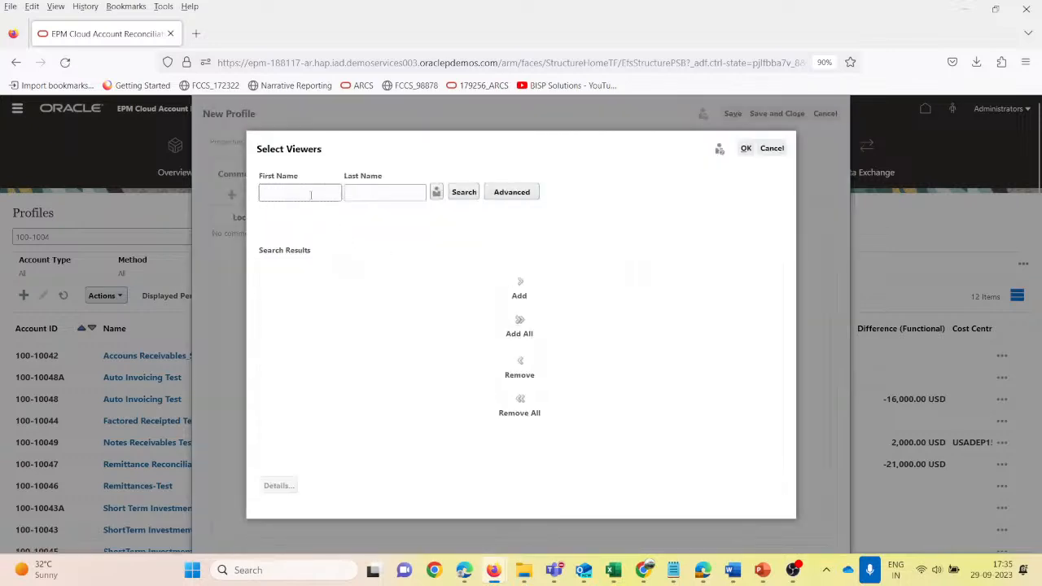
pyautogui.click(310, 194)
pyautogui.write('user')
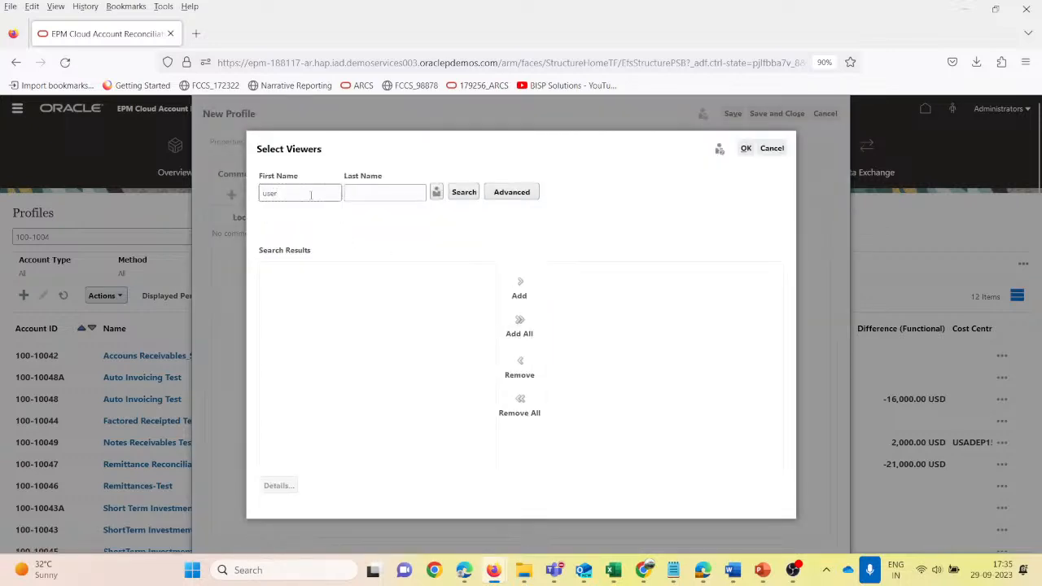
pyautogui.press('Return')
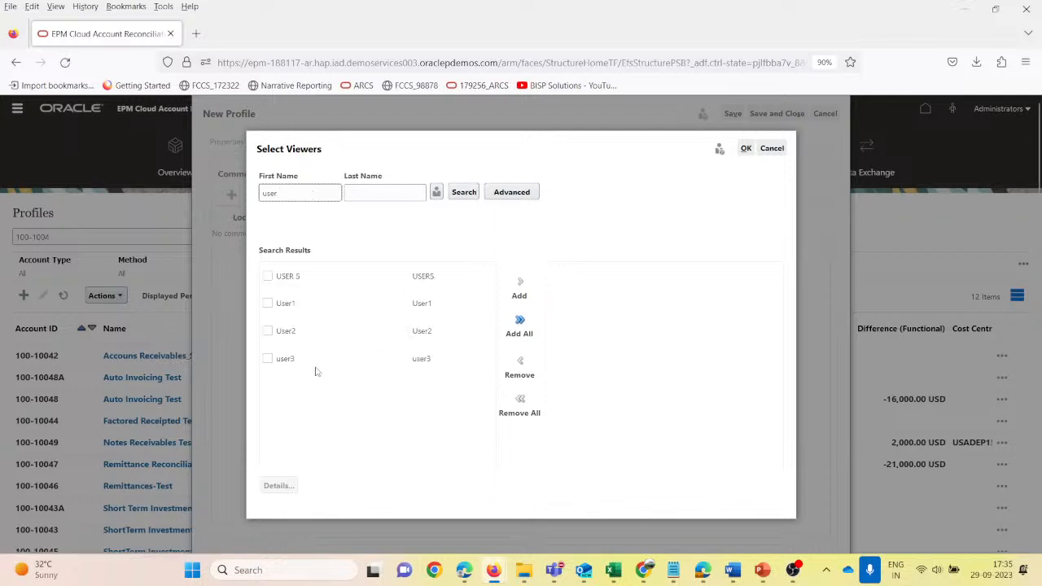
pyautogui.click(268, 358)
pyautogui.click(521, 283)
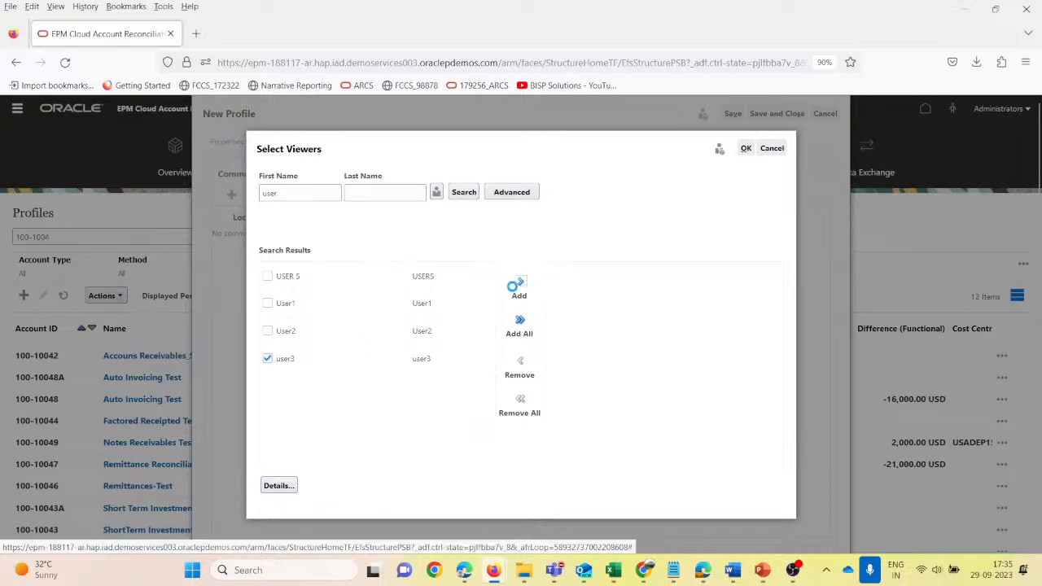
pyautogui.click(601, 283)
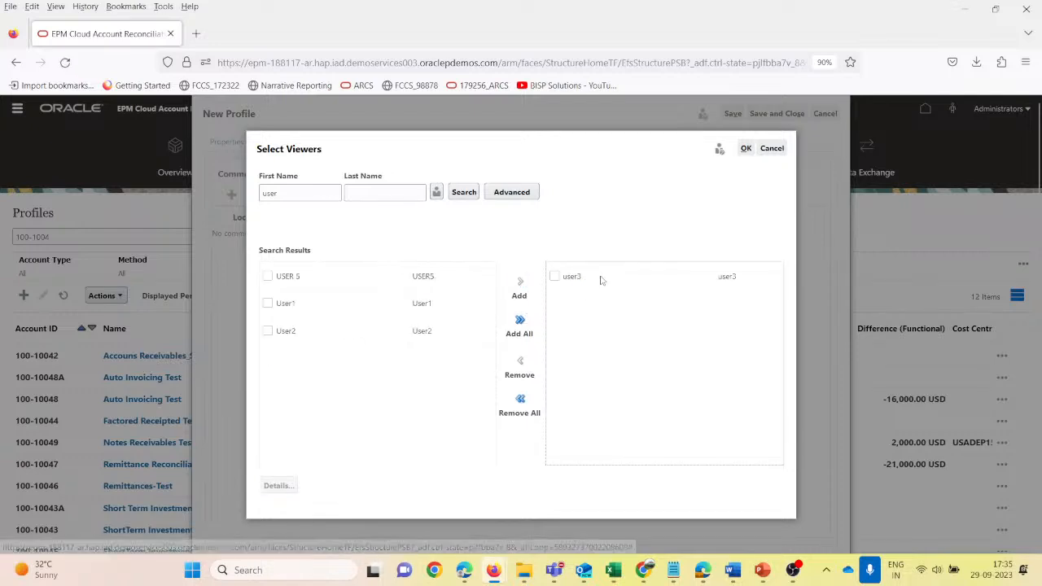
pyautogui.click(747, 149)
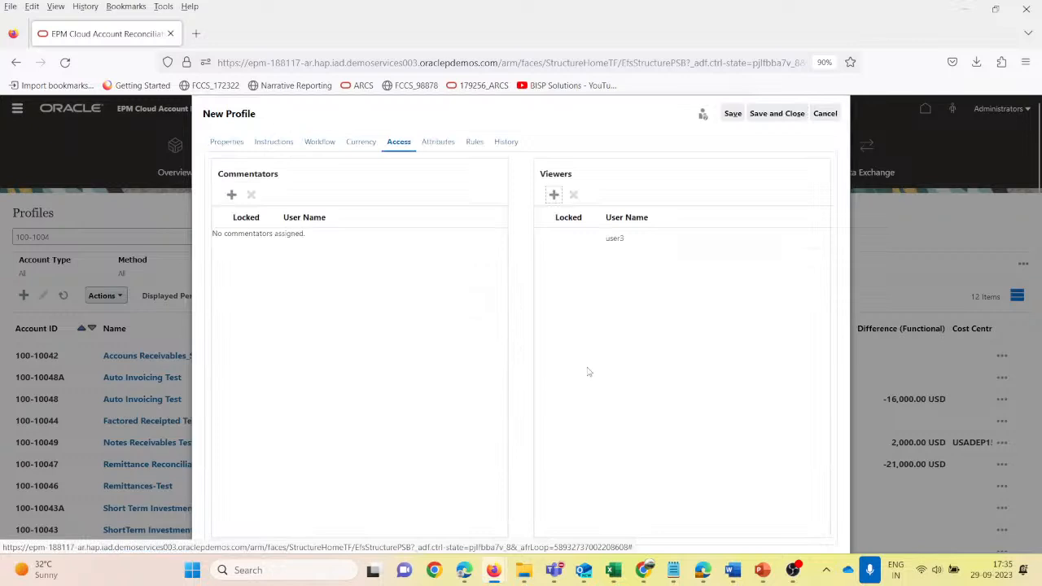
# - Start an attribute assignment for the profile using Cost Centre Test with the value USADEP1500
pyautogui.click(438, 143)
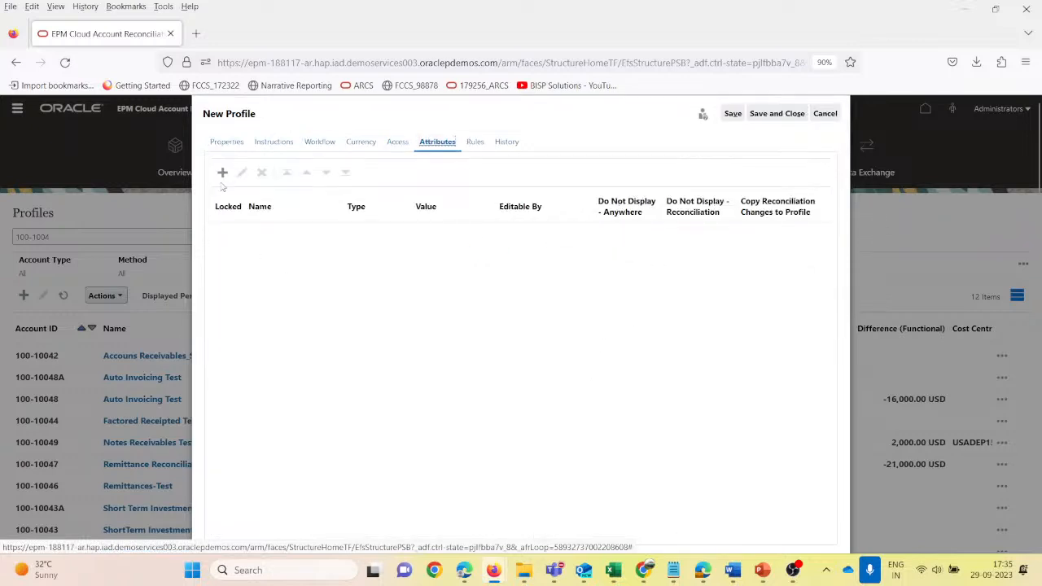
pyautogui.click(222, 172)
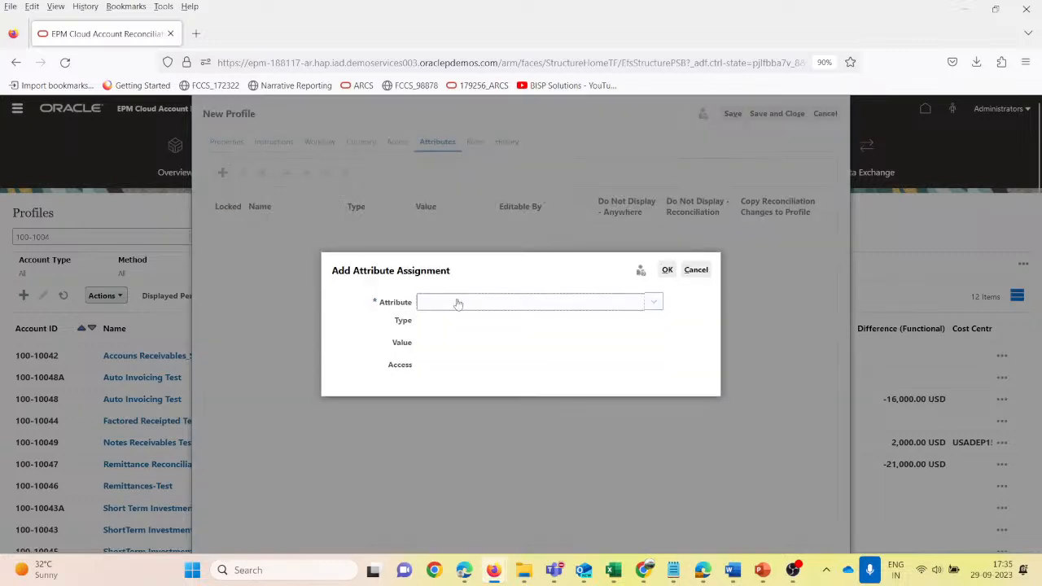
pyautogui.click(626, 302)
pyautogui.press('c')
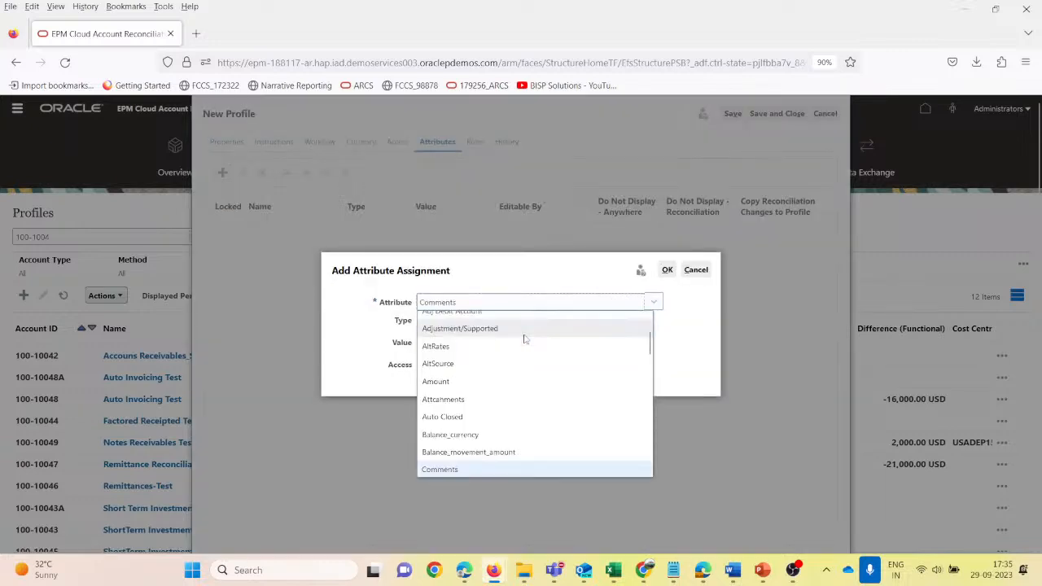
pyautogui.press('Down')
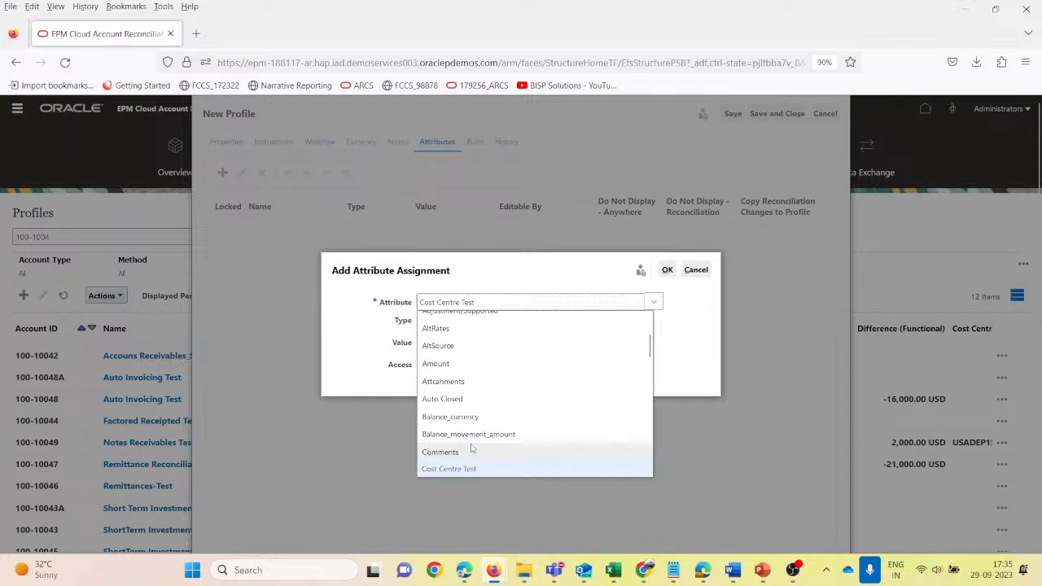
pyautogui.click(472, 469)
pyautogui.click(434, 282)
pyautogui.write('US')
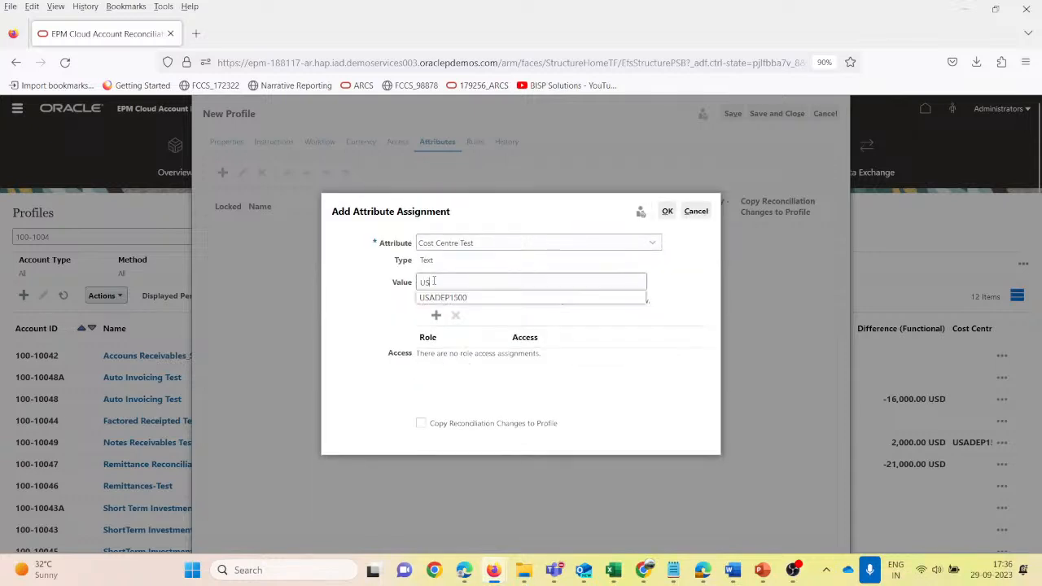
pyautogui.write('A')
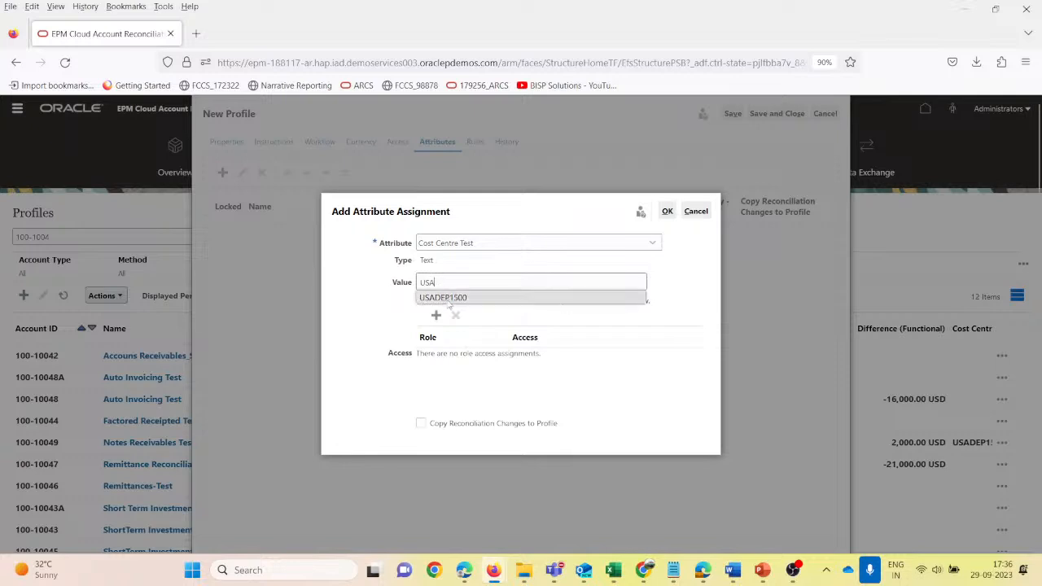
pyautogui.click(447, 298)
# - Give the Preparer role Required access to the attribute, enable copying reconciliation changes to the profile, and confirm the assignment
pyautogui.click(437, 317)
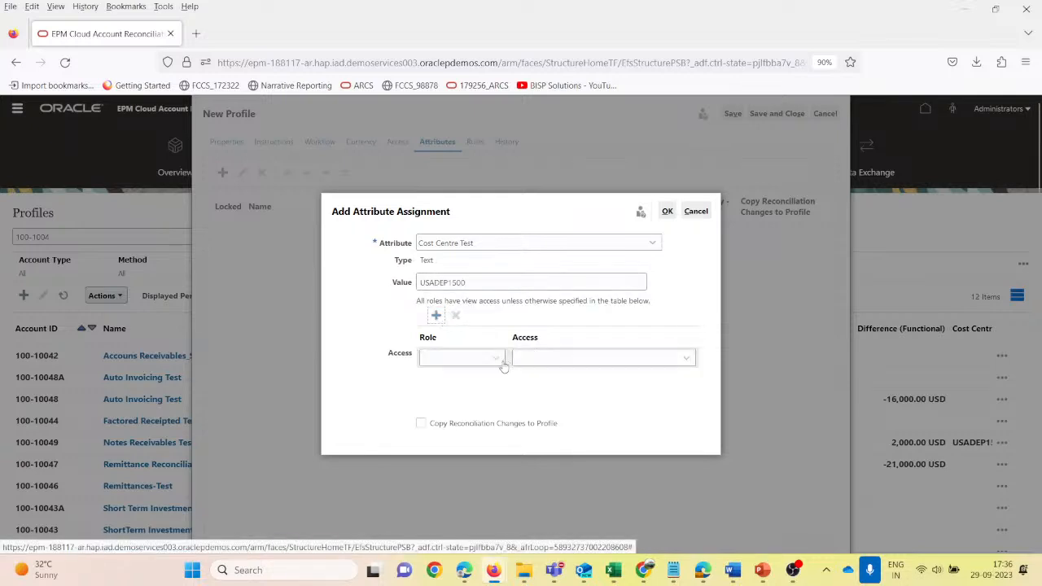
pyautogui.click(468, 358)
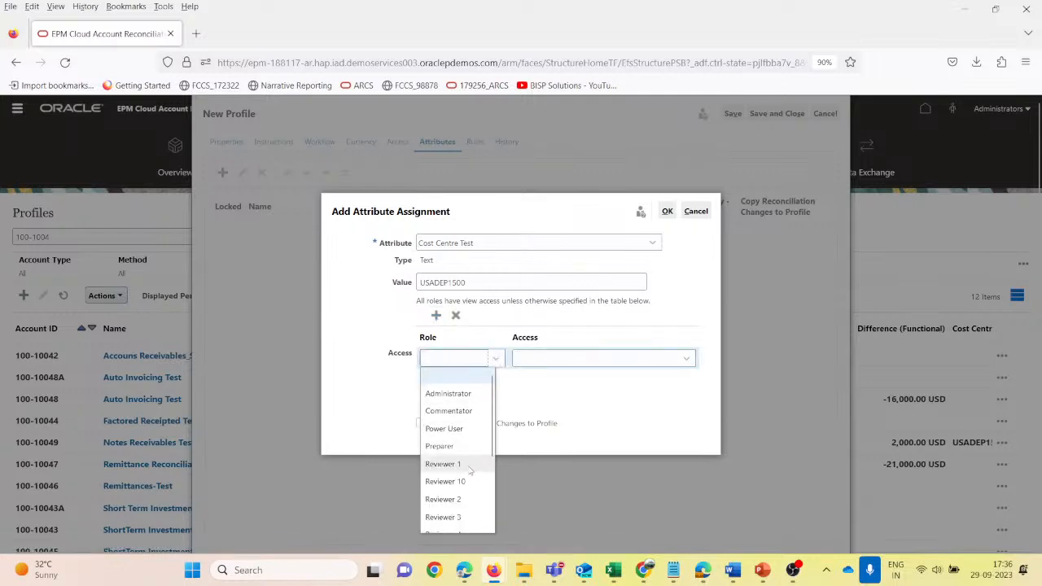
pyautogui.click(442, 446)
pyautogui.click(686, 359)
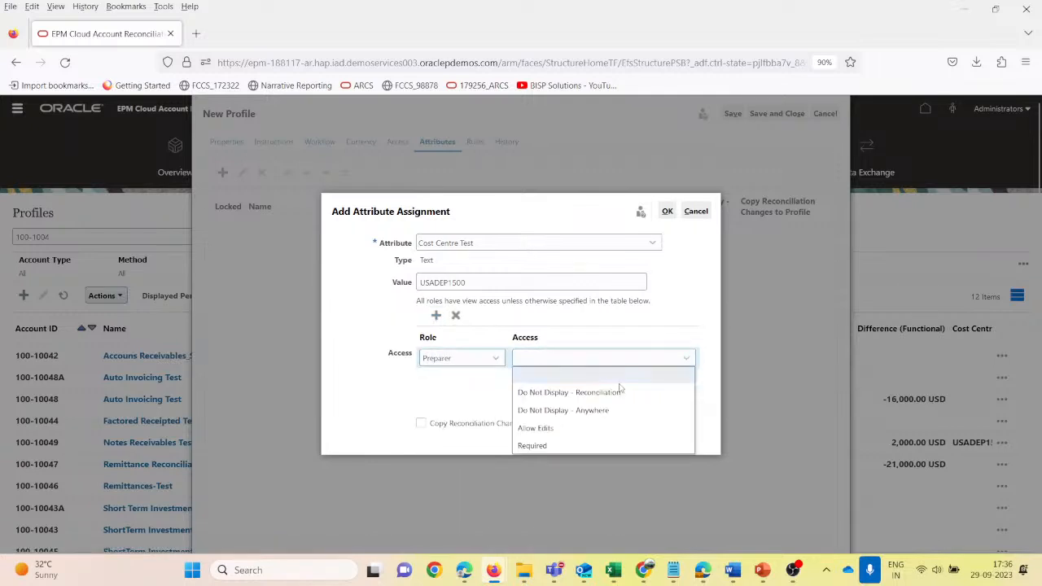
pyautogui.click(552, 445)
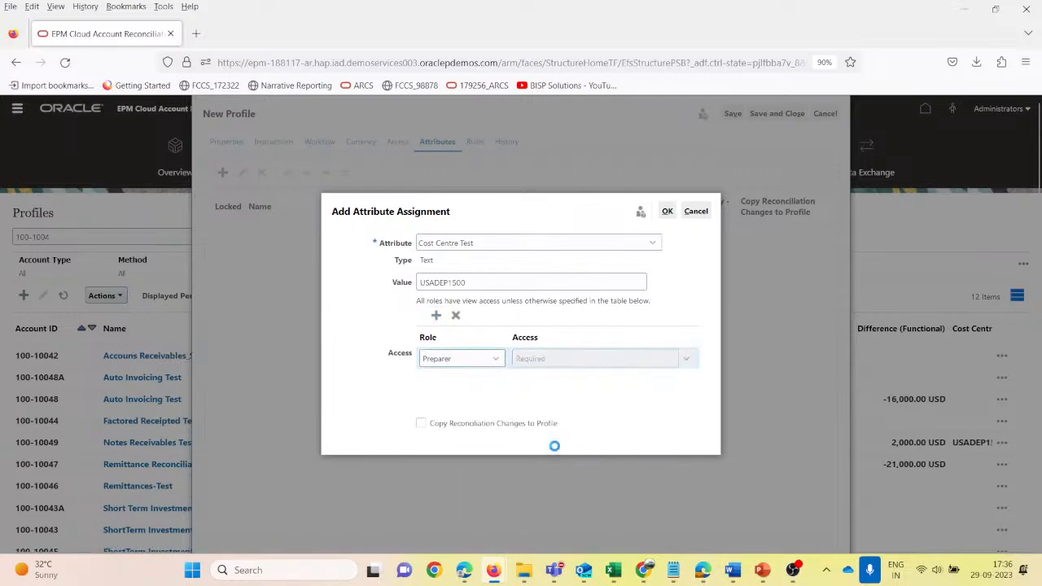
pyautogui.click(420, 424)
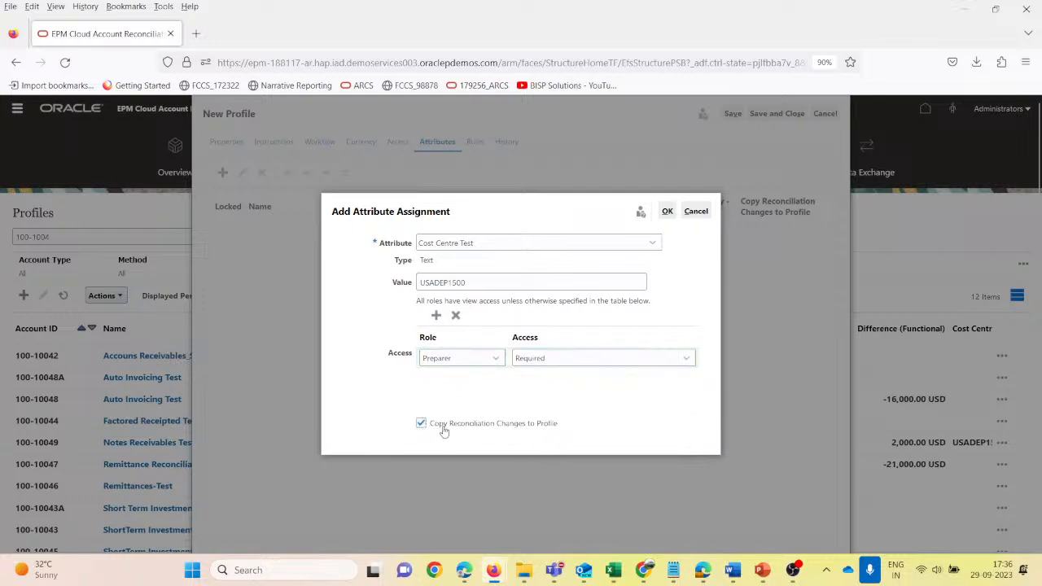
pyautogui.click(667, 212)
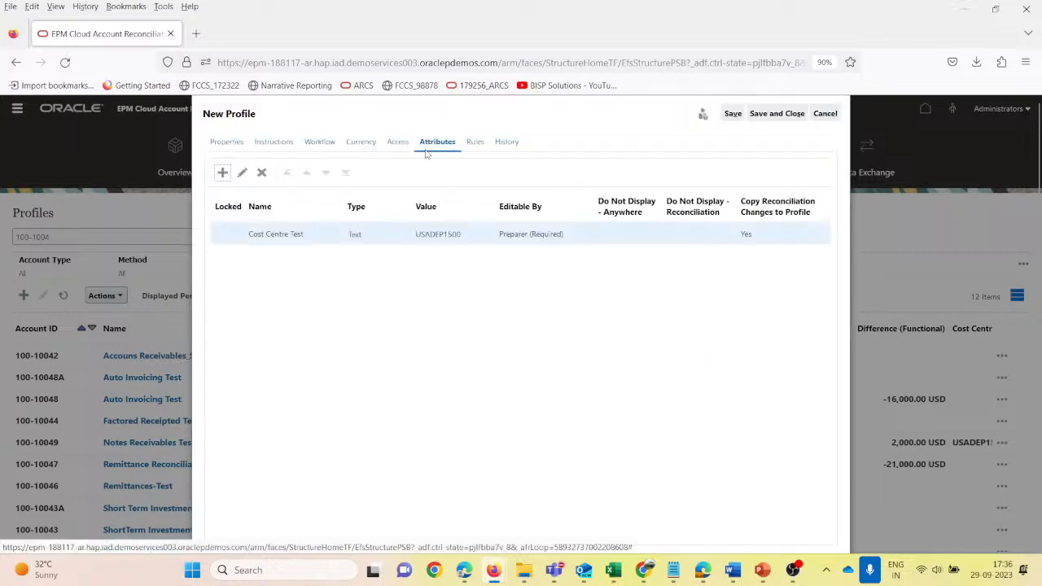
# - Start a new Auto Approve Reconciliation rule for the profile and apply it to Reviewer 1
pyautogui.click(475, 143)
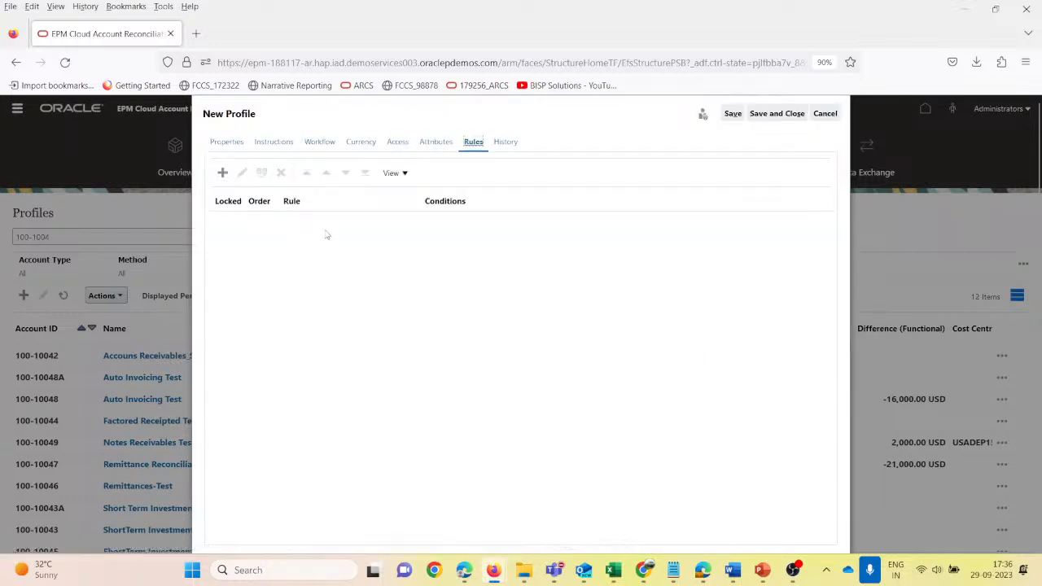
pyautogui.click(222, 172)
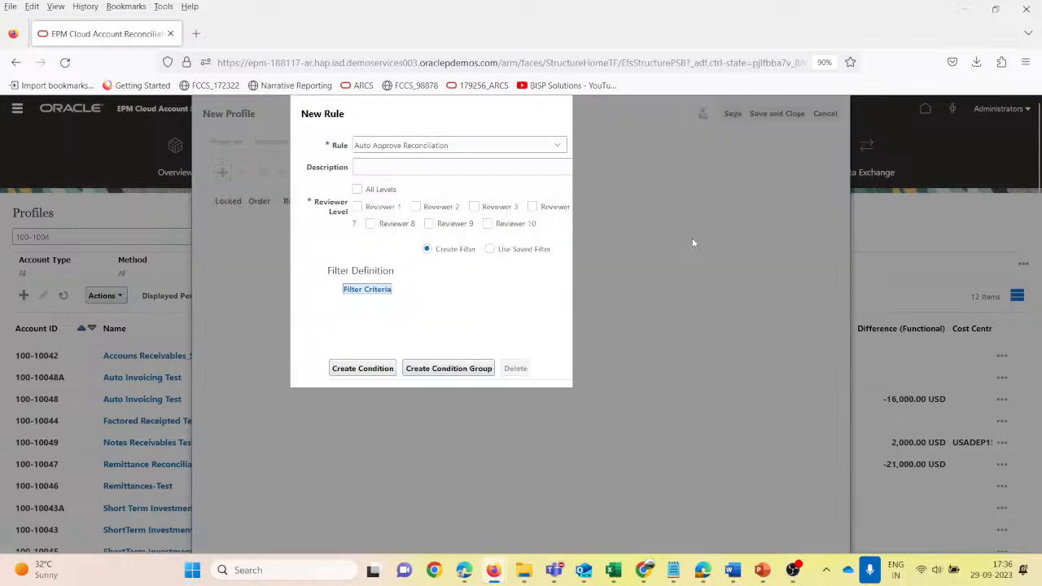
pyautogui.click(484, 155)
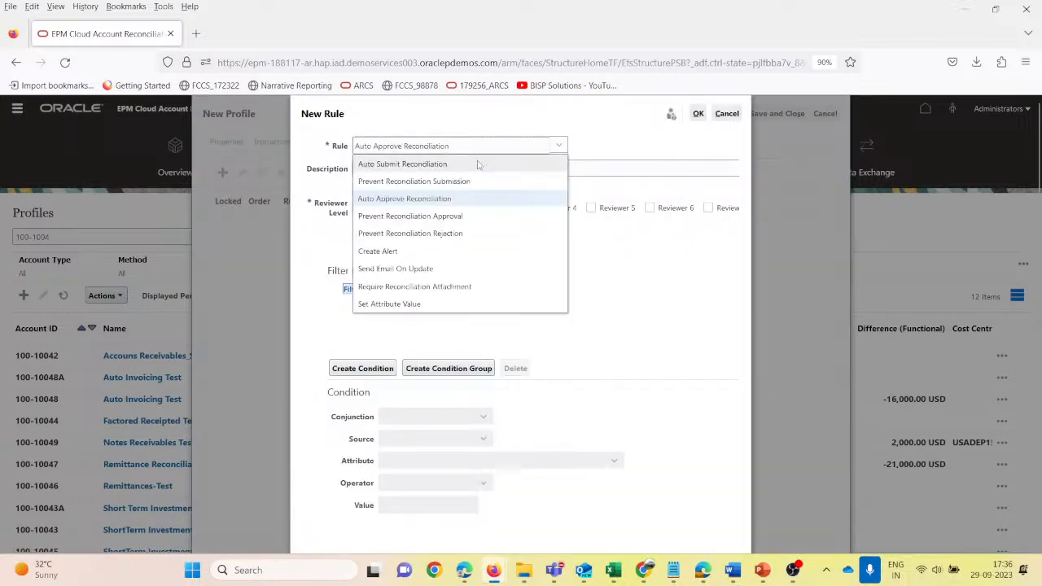
pyautogui.click(446, 200)
pyautogui.click(401, 168)
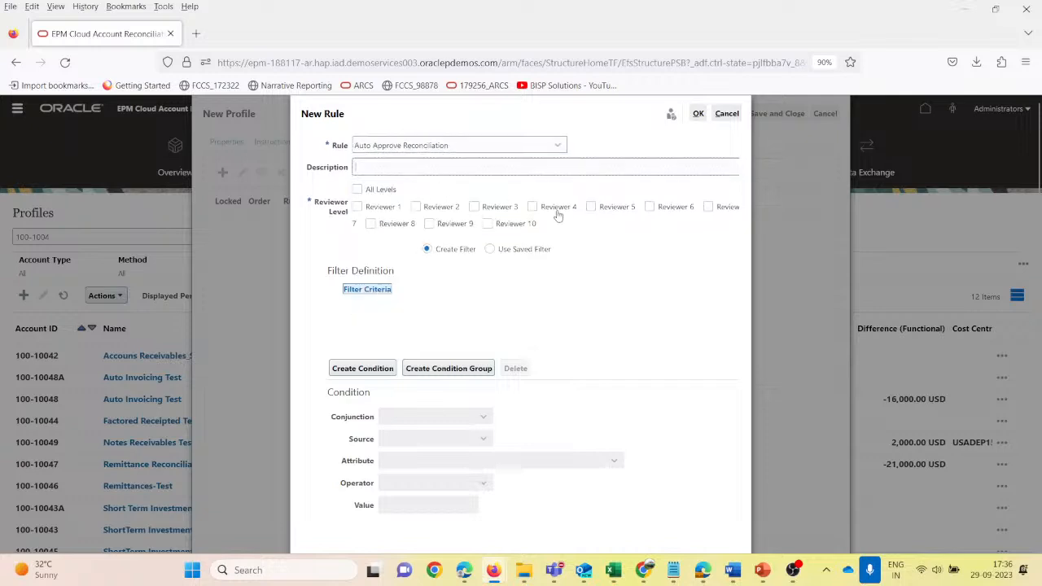
pyautogui.click(357, 207)
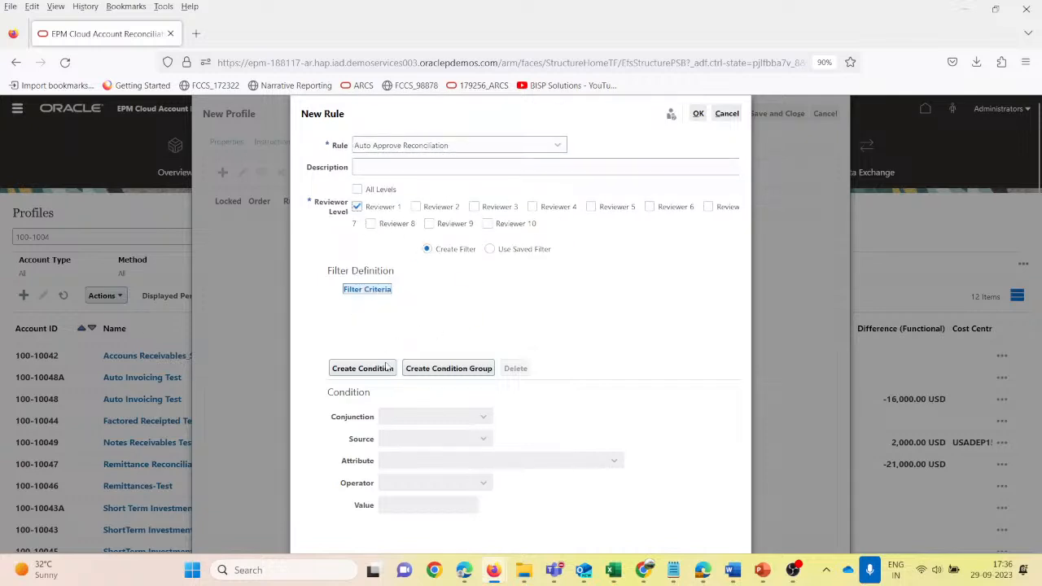
# - Create a filter condition for the auto-approve rule with Reconciliation as its source
pyautogui.click(377, 369)
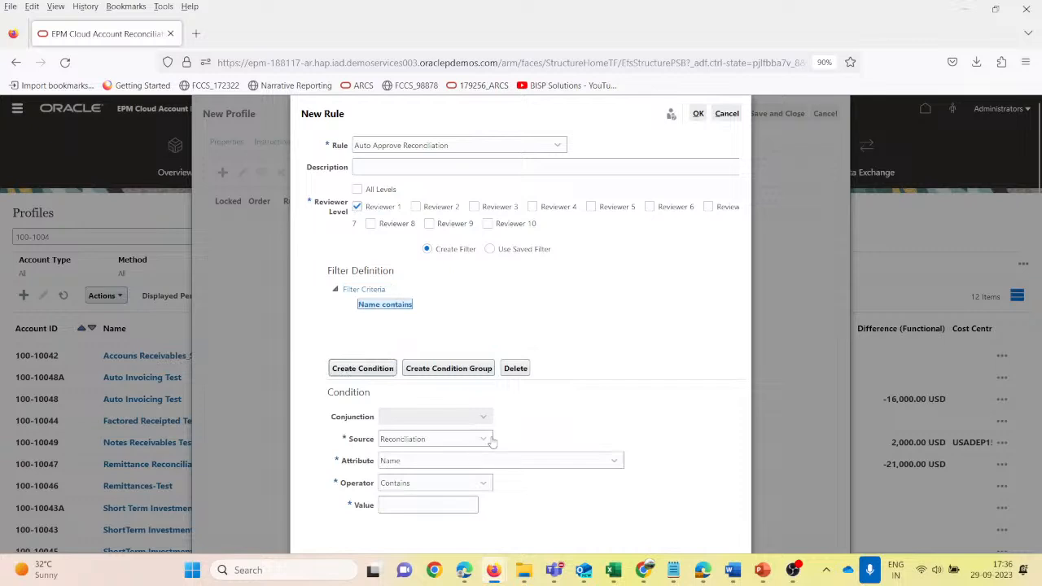
pyautogui.scroll(-1, 674, 353)
pyautogui.click(478, 420)
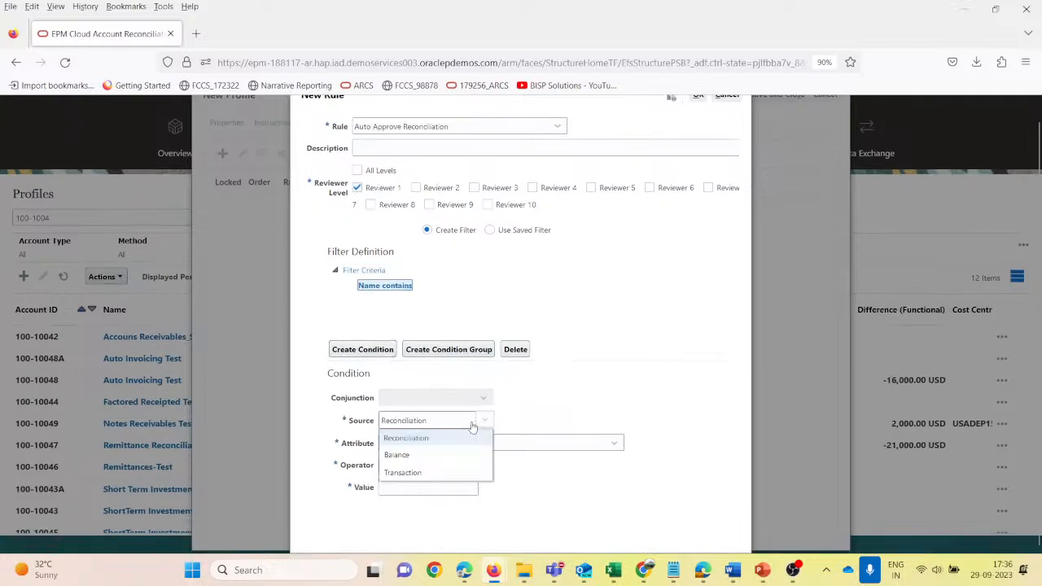
pyautogui.click(416, 438)
# - Set the attribute of the auto-approve rule's filter condition to Comments
pyautogui.click(422, 446)
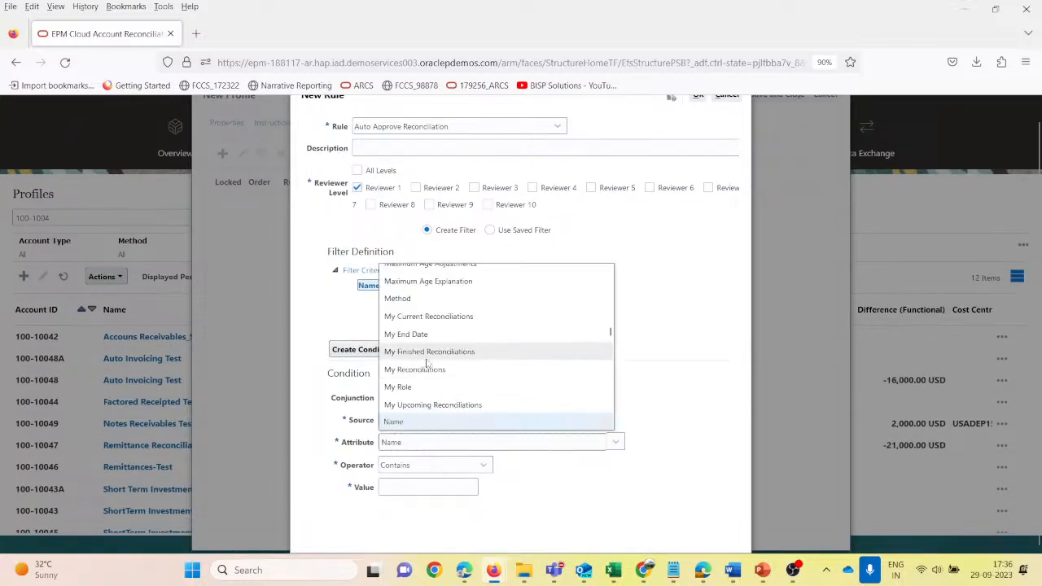
pyautogui.scroll(-3, 429, 364)
pyautogui.scroll(-6, 431, 365)
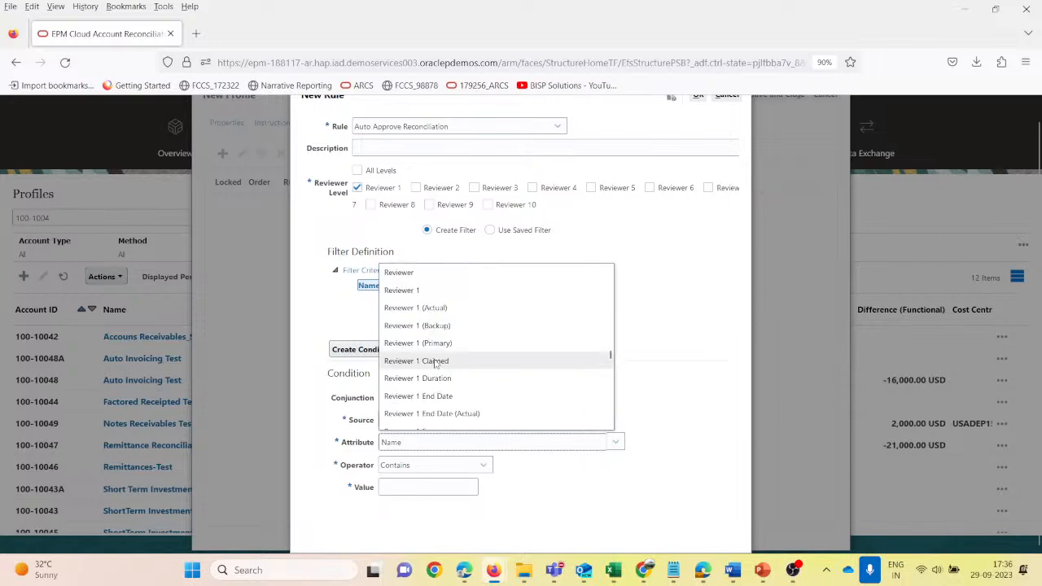
pyautogui.scroll(-2, 438, 367)
pyautogui.scroll(8, 438, 367)
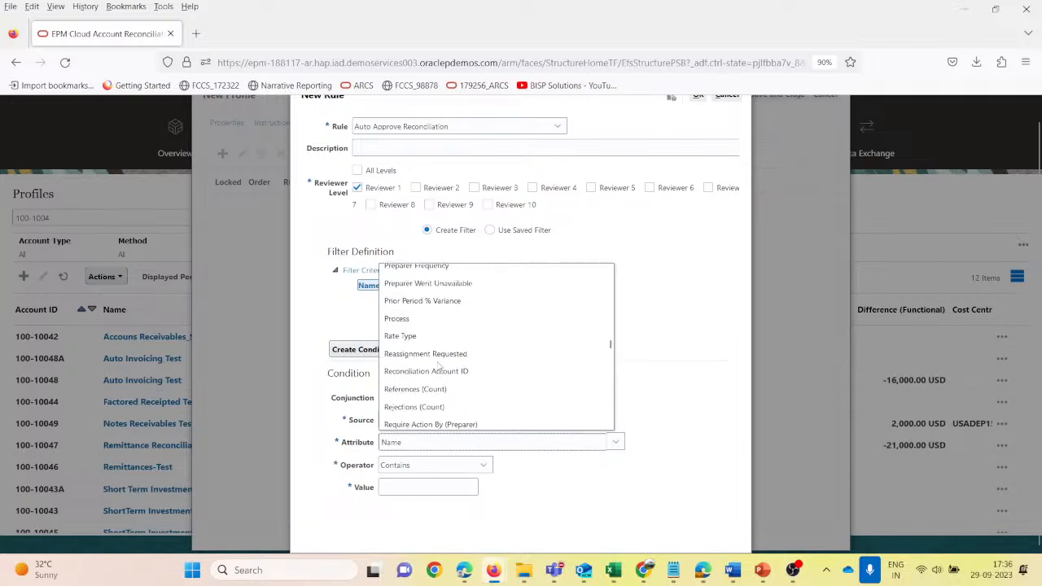
pyautogui.scroll(4, 438, 367)
pyautogui.scroll(-6, 438, 367)
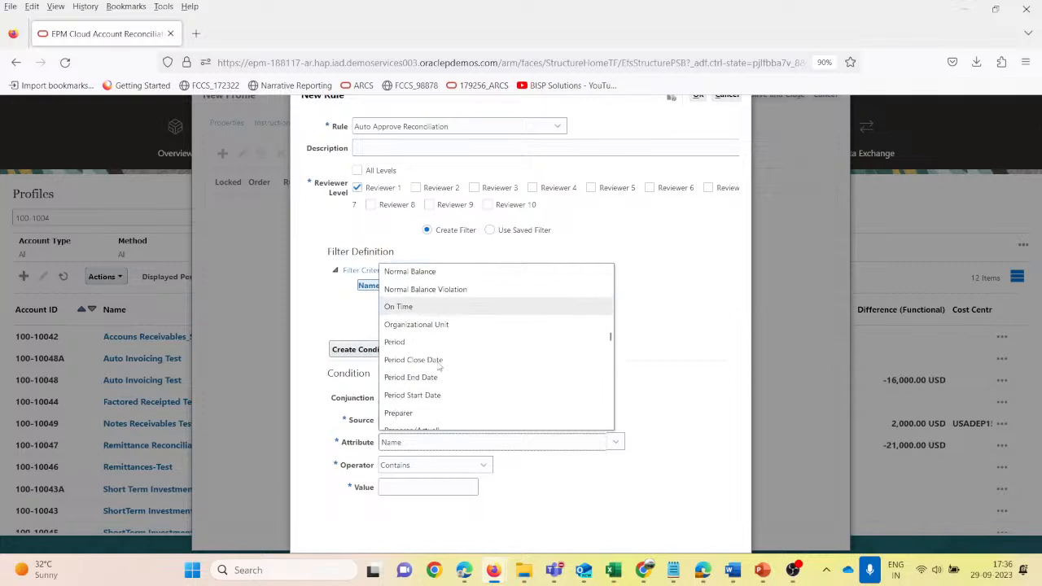
pyautogui.scroll(15, 437, 367)
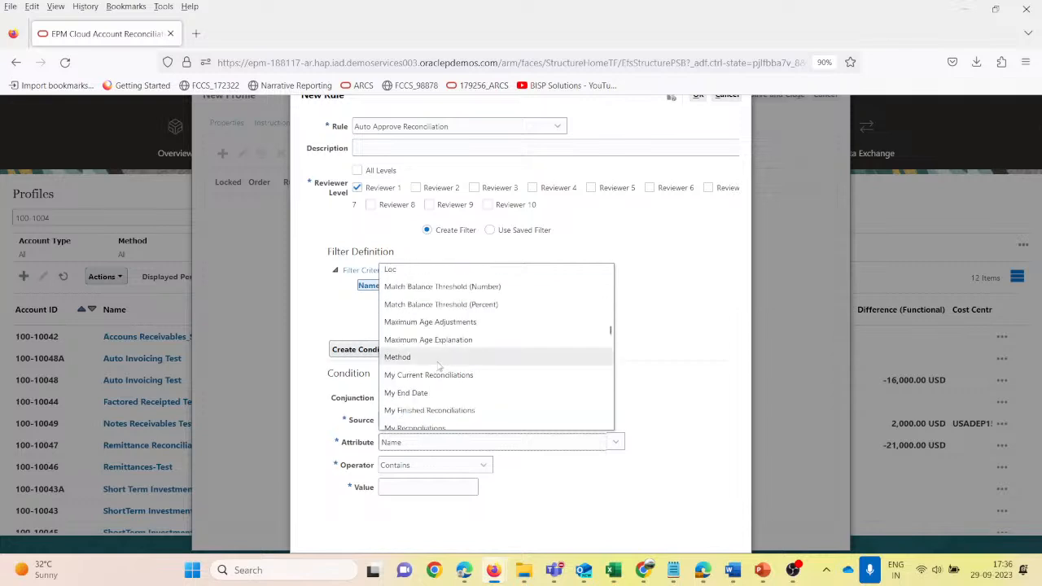
pyautogui.scroll(4, 438, 367)
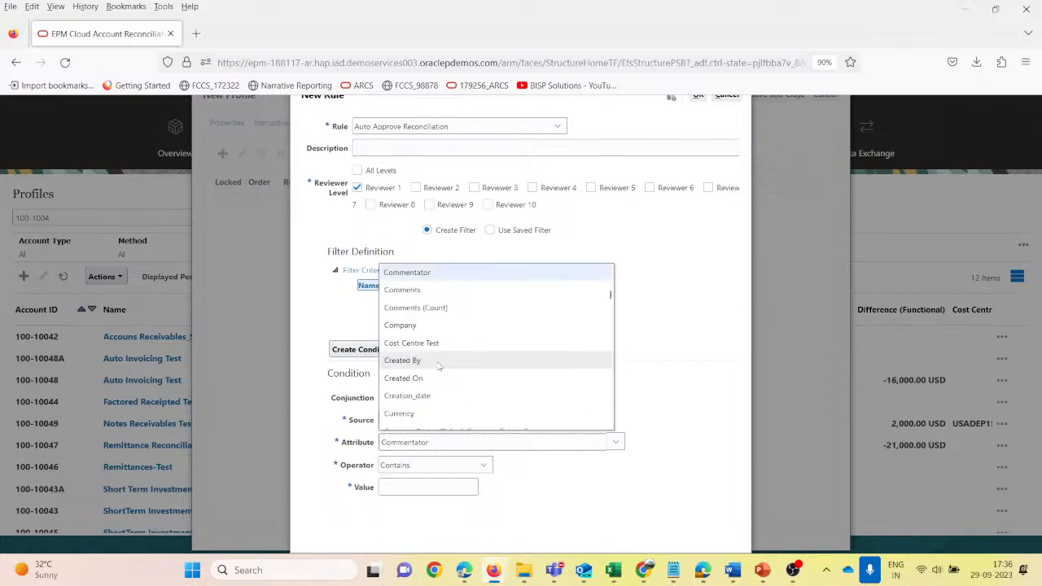
pyautogui.click(420, 288)
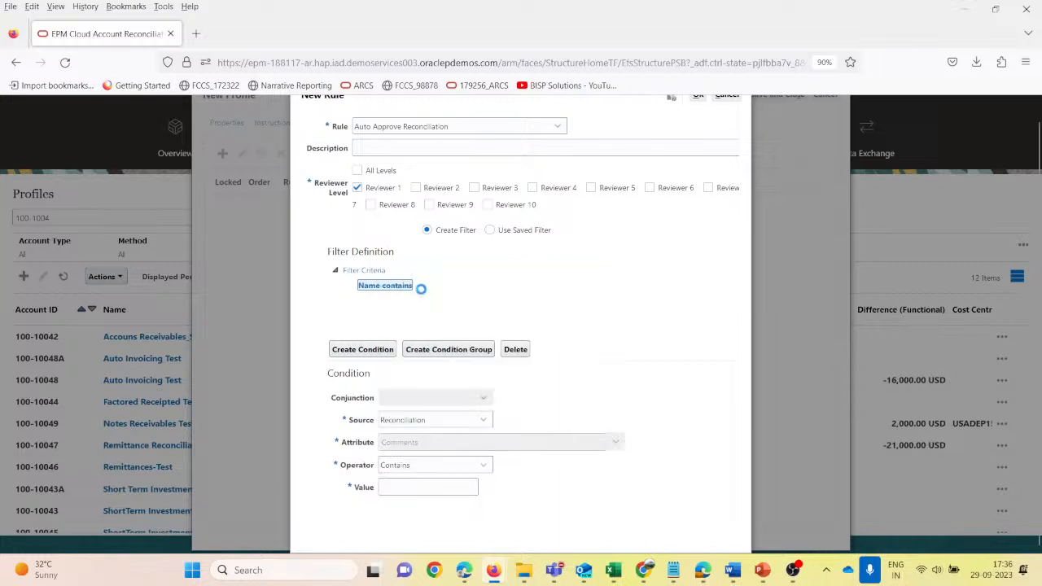
# - Set the Comments condition's operator to Is not blank and confirm the auto-approve rule
pyautogui.click(452, 467)
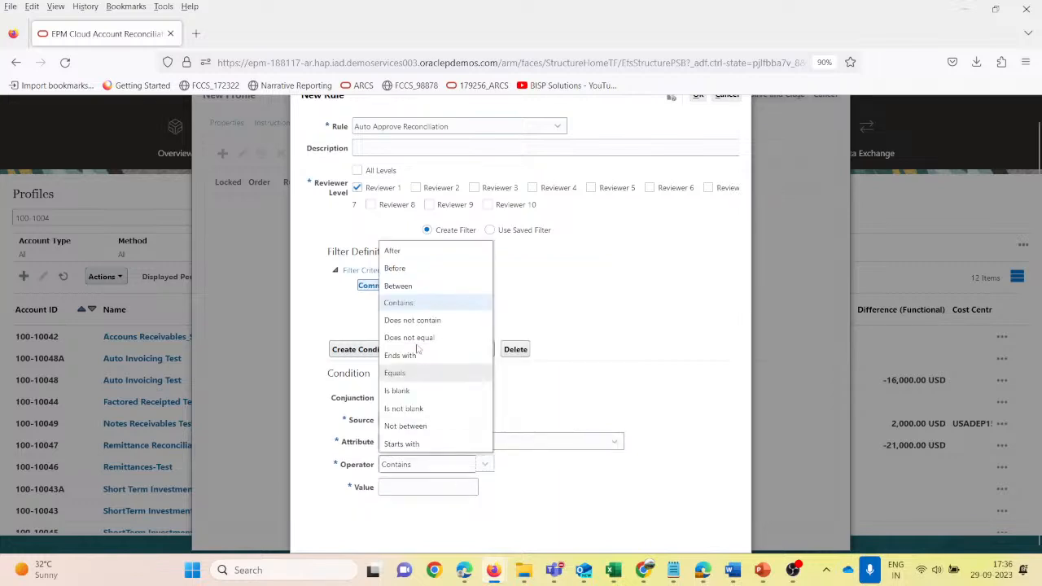
pyautogui.click(409, 304)
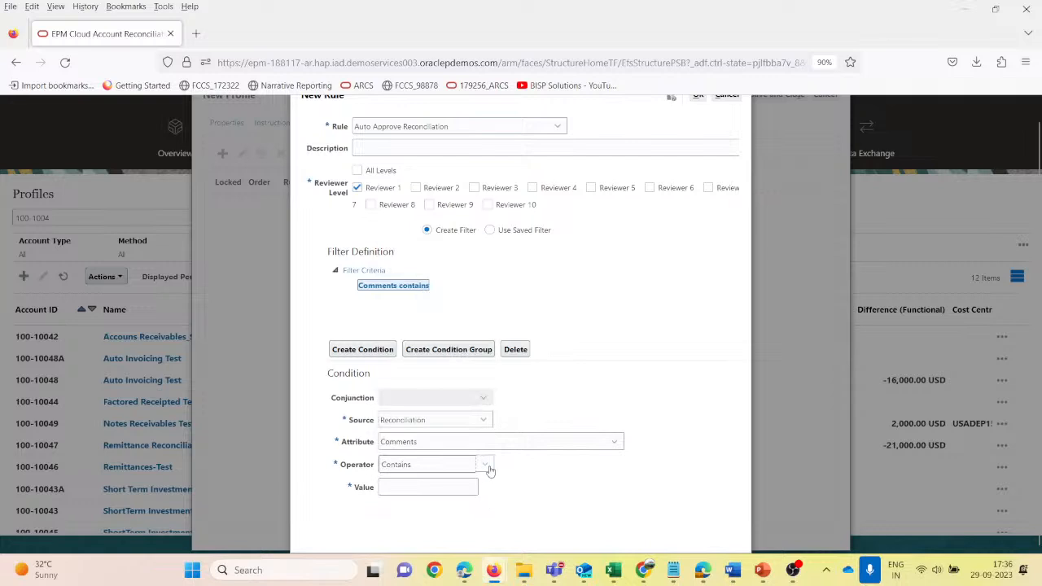
pyautogui.click(486, 465)
pyautogui.click(404, 407)
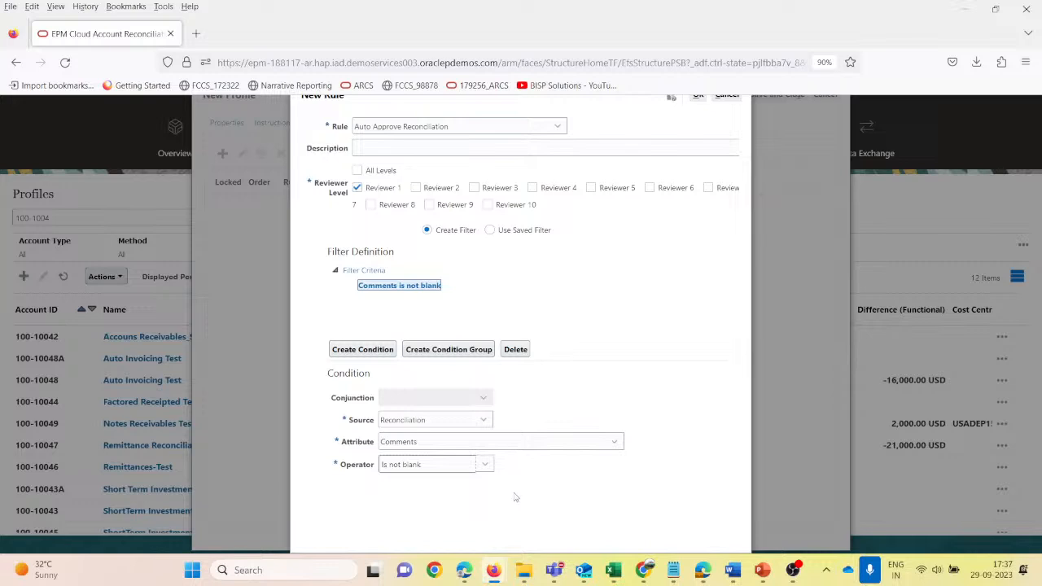
pyautogui.scroll(1, 721, 256)
pyautogui.click(696, 116)
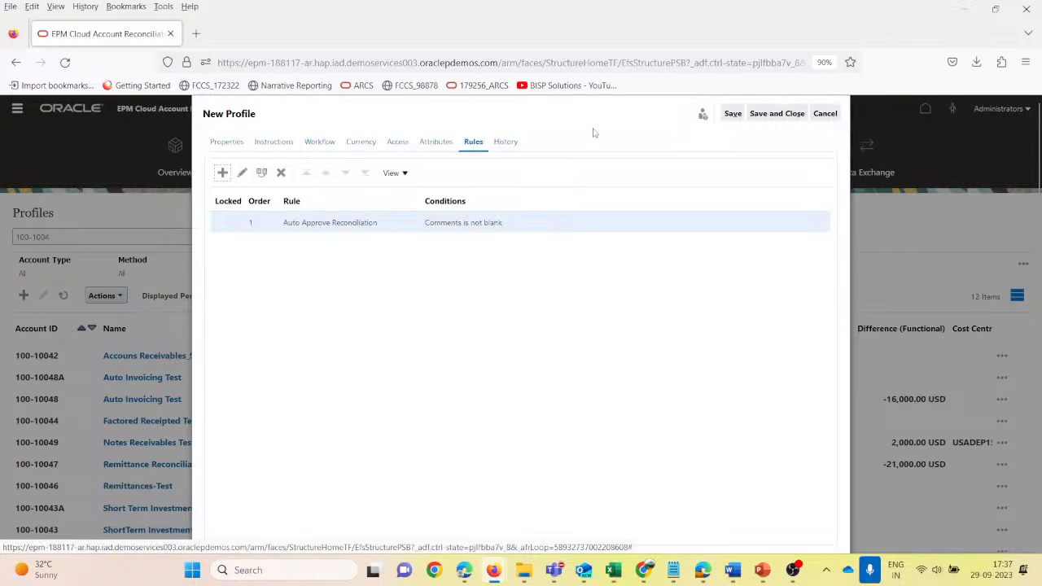
# - Save and close the new profile, search the profile list for 100-1005 and select the Short Term Debt profile
pyautogui.click(770, 115)
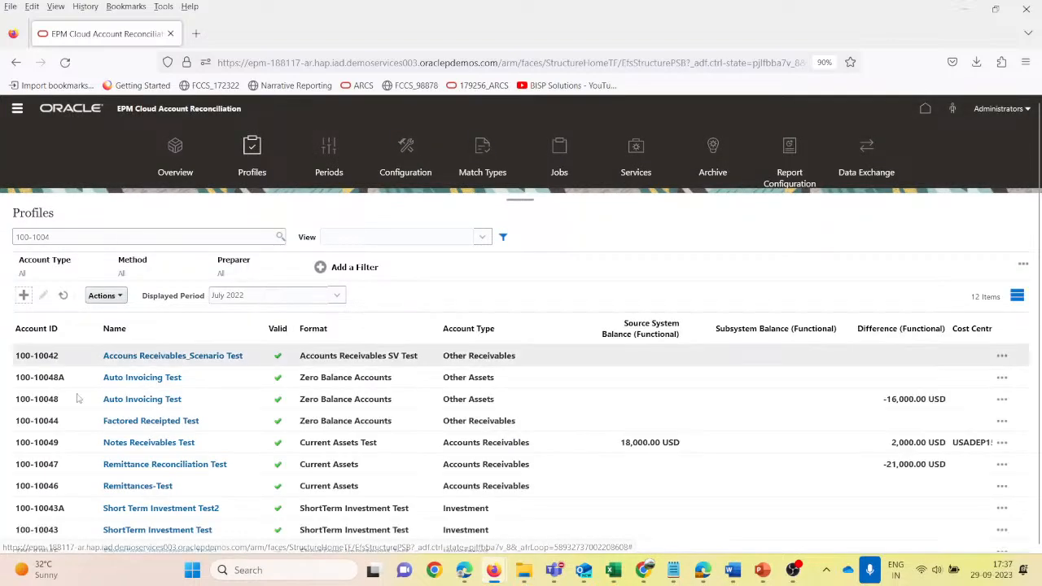
pyautogui.scroll(-1, 92, 500)
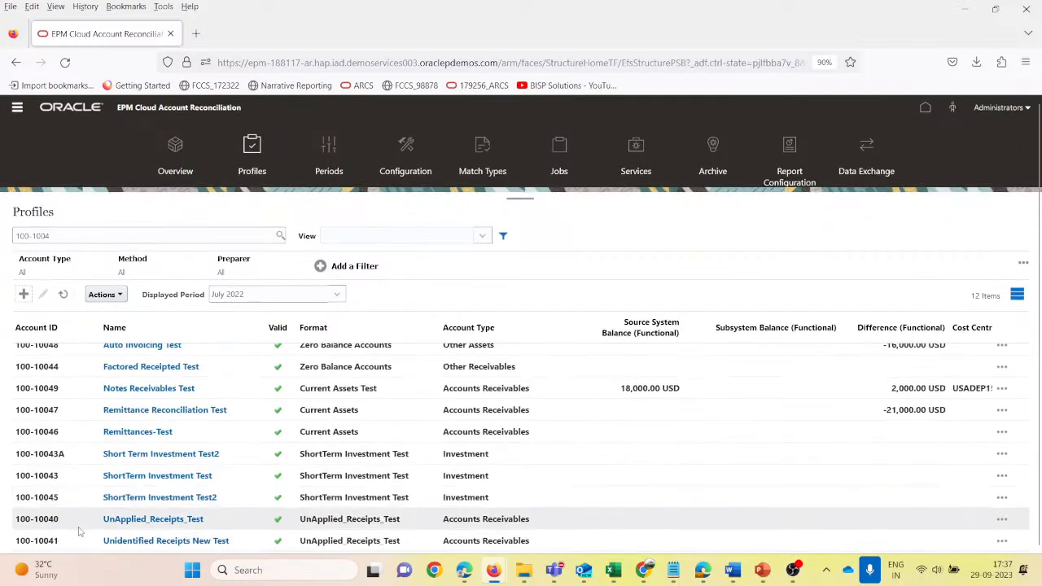
pyautogui.scroll(1, 87, 510)
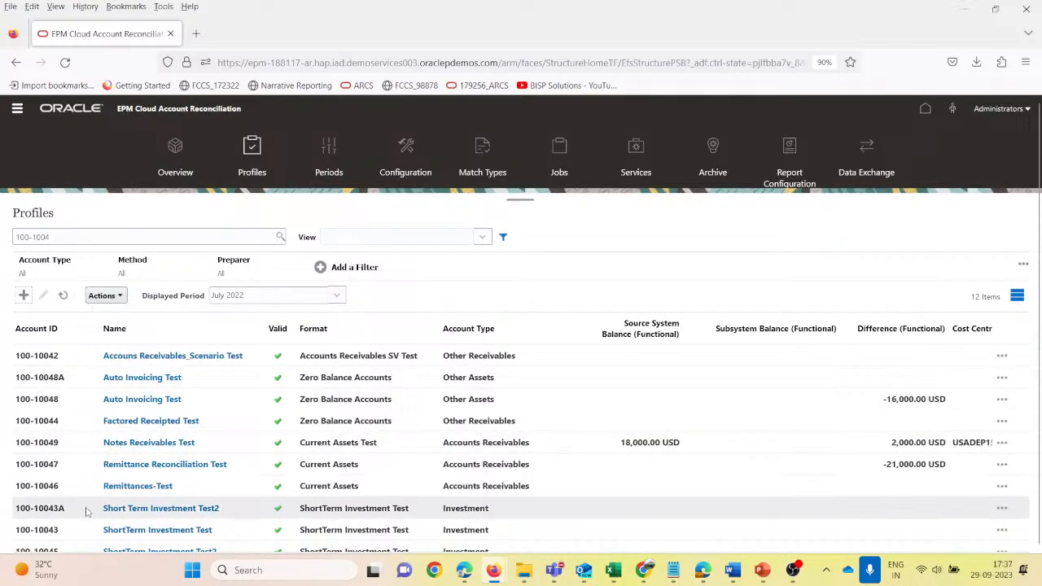
pyautogui.click(133, 234)
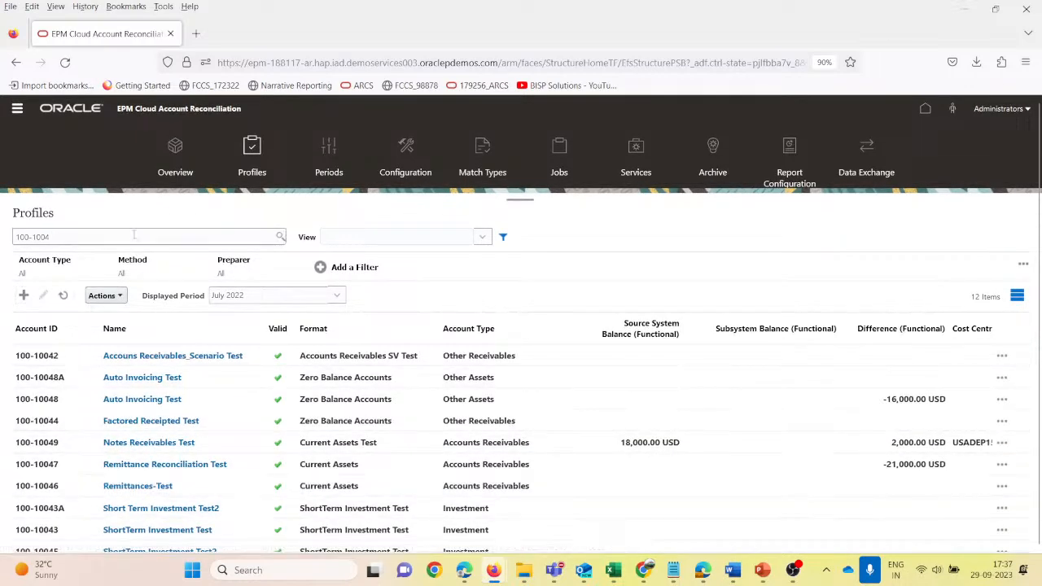
pyautogui.press('BackSpace')
pyautogui.write('5')
pyautogui.press('Return')
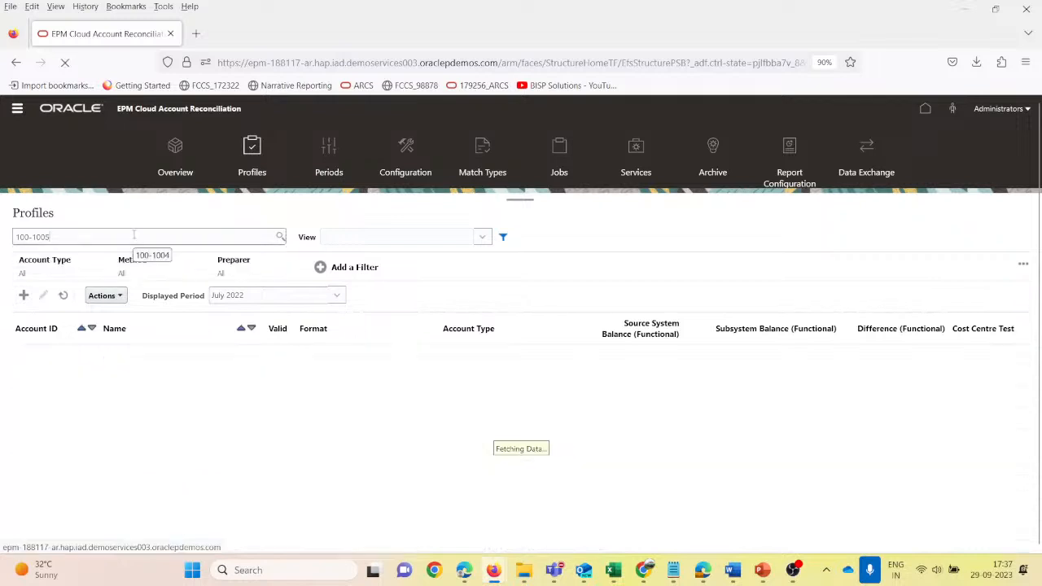
pyautogui.click(347, 356)
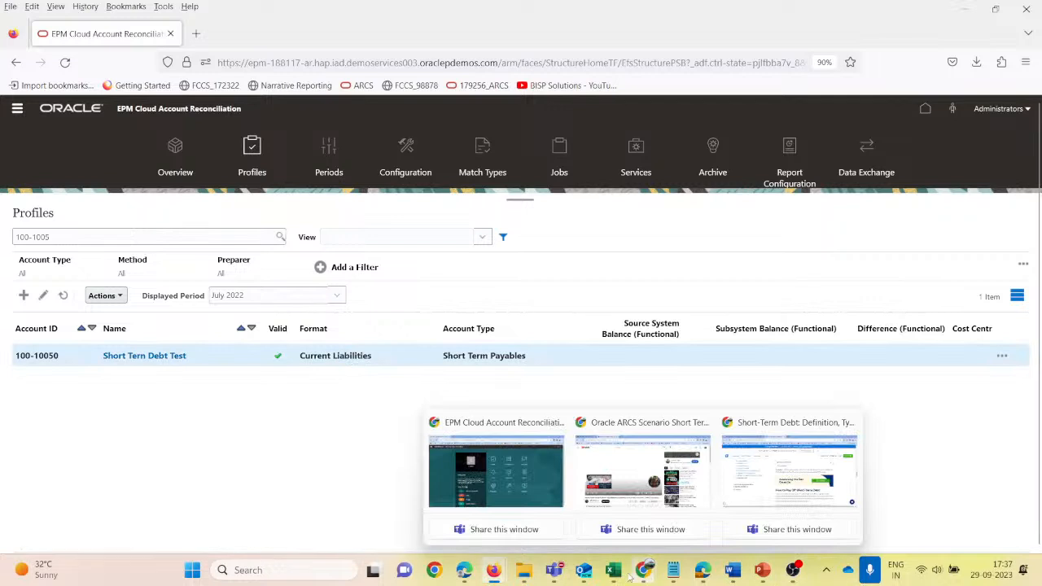
# - Switch to Excel and close the 100-10049_Source_NotesReceiv workbook
pyautogui.moveTo(613, 569)
pyautogui.click(832, 486)
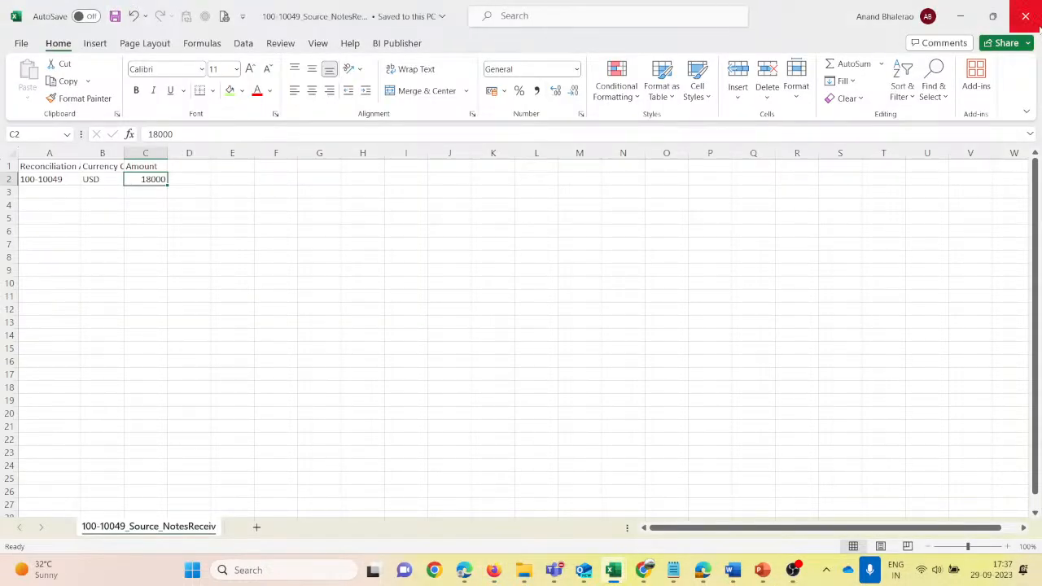
pyautogui.click(1026, 23)
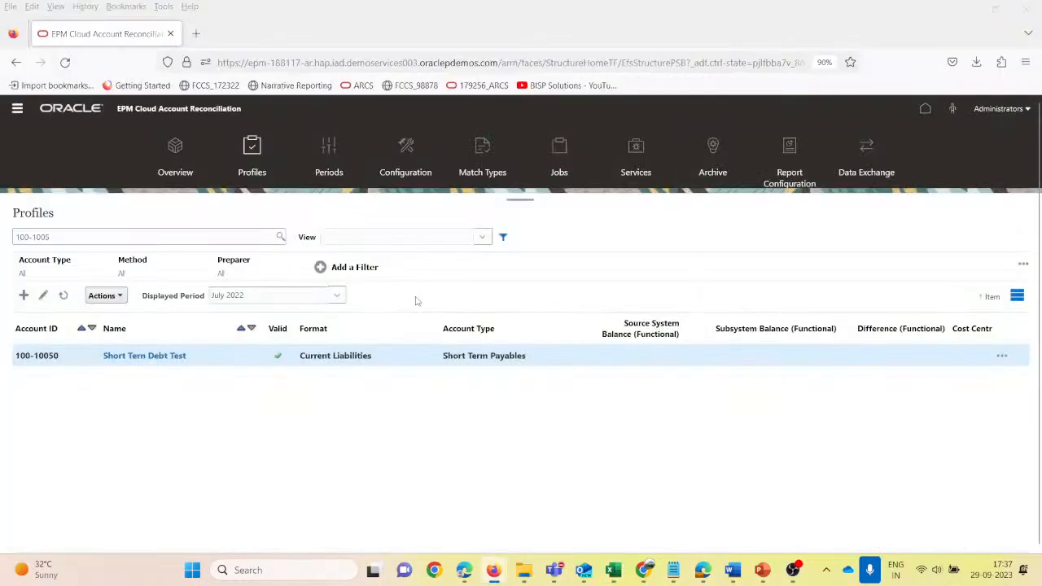
# - Switch to the Webinar folder in File Explorer and make a copy of the 100-10049_Source_NotesReceiv file
pyautogui.hotkey('alt', 'Tab')
pyautogui.moveTo(524, 576)
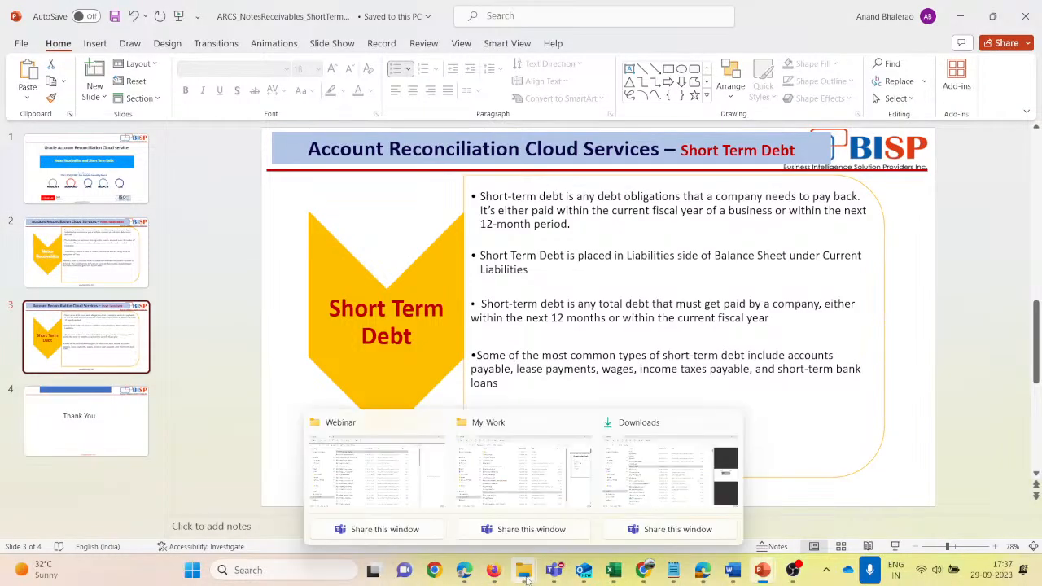
pyautogui.click(414, 476)
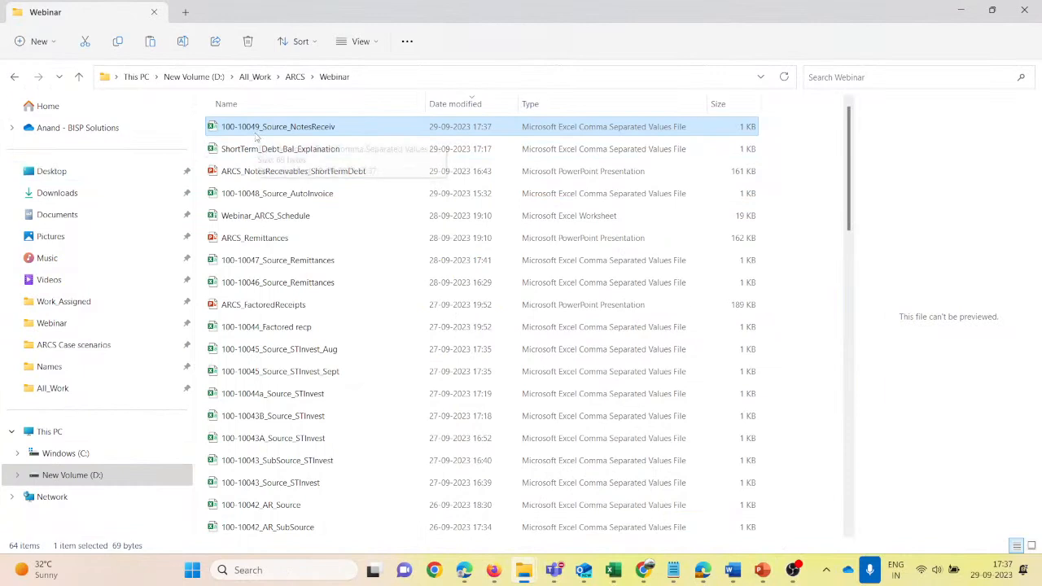
pyautogui.hotkey('ctrl', 'v')
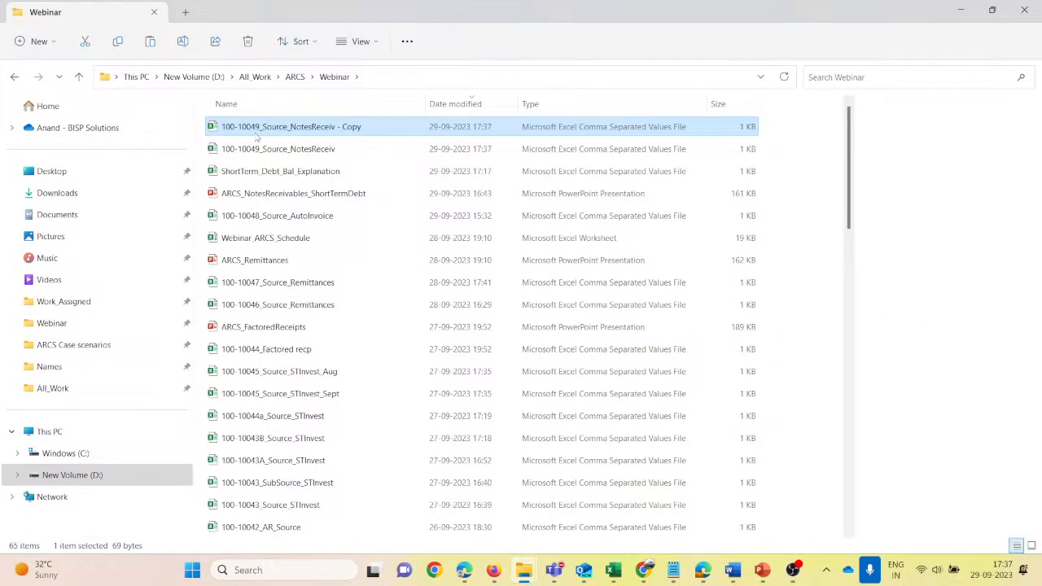
# - Rename the copied file 100-10050_Source_ShorttermDebt and open it
pyautogui.press('F2')
pyautogui.press('End')
pyautogui.press('BackSpace')
pyautogui.press('BackSpace')
pyautogui.press('BackSpace')
pyautogui.press('BackSpace')
pyautogui.press('BackSpace')
pyautogui.press('BackSpace')
pyautogui.press('BackSpace')
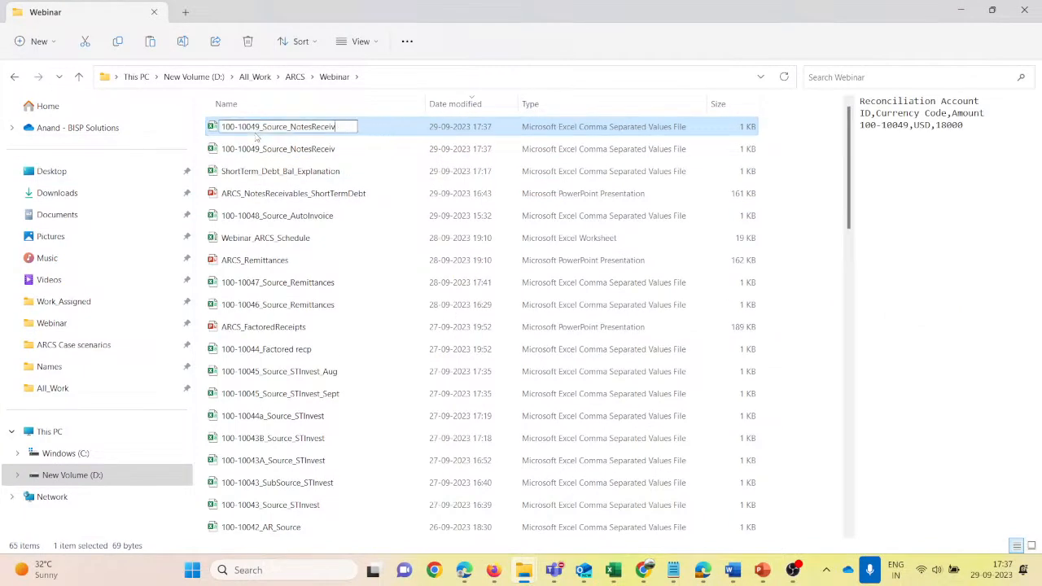
pyautogui.press('BackSpace')
pyautogui.press('BackSpace')
pyautogui.press('BackSpace')
pyautogui.press('BackSpace')
pyautogui.press('BackSpace')
pyautogui.press('BackSpace')
pyautogui.press('BackSpace')
pyautogui.press('BackSpace')
pyautogui.press('BackSpace')
pyautogui.press('BackSpace')
pyautogui.press('BackSpace')
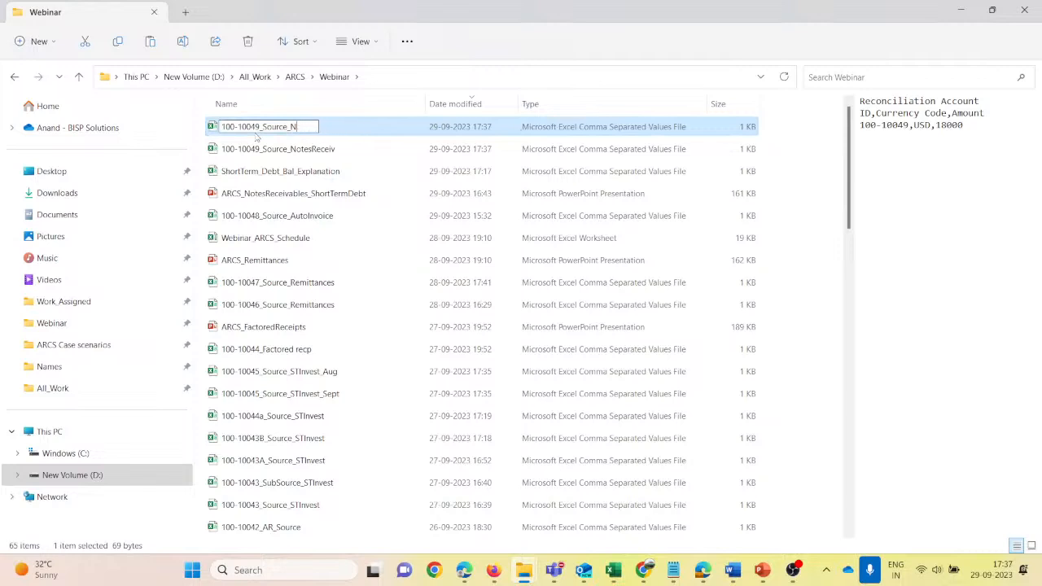
pyautogui.write('ShorttermDebt')
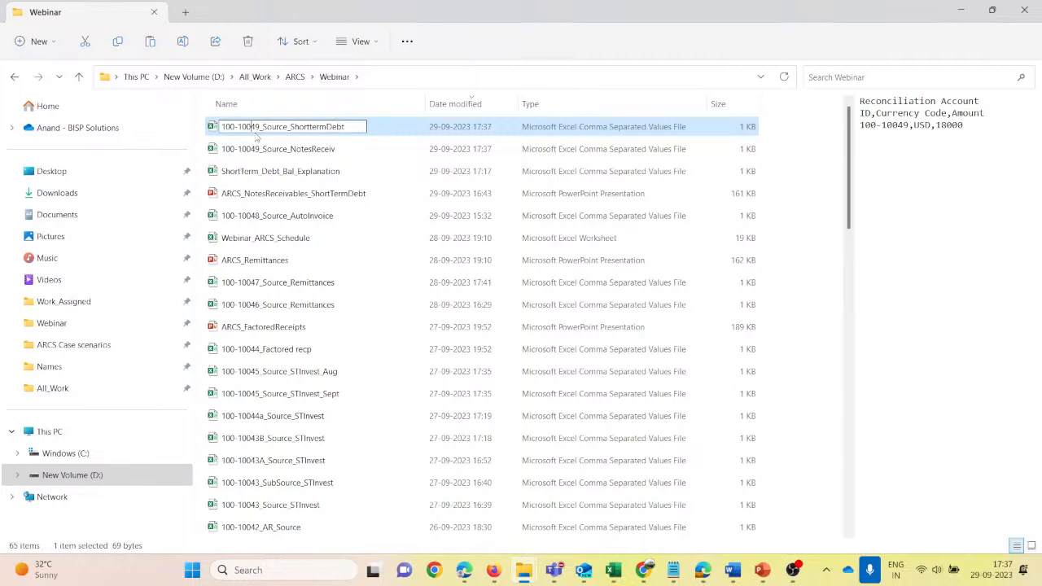
pyautogui.press('BackSpace')
pyautogui.press('BackSpace')
pyautogui.write('50')
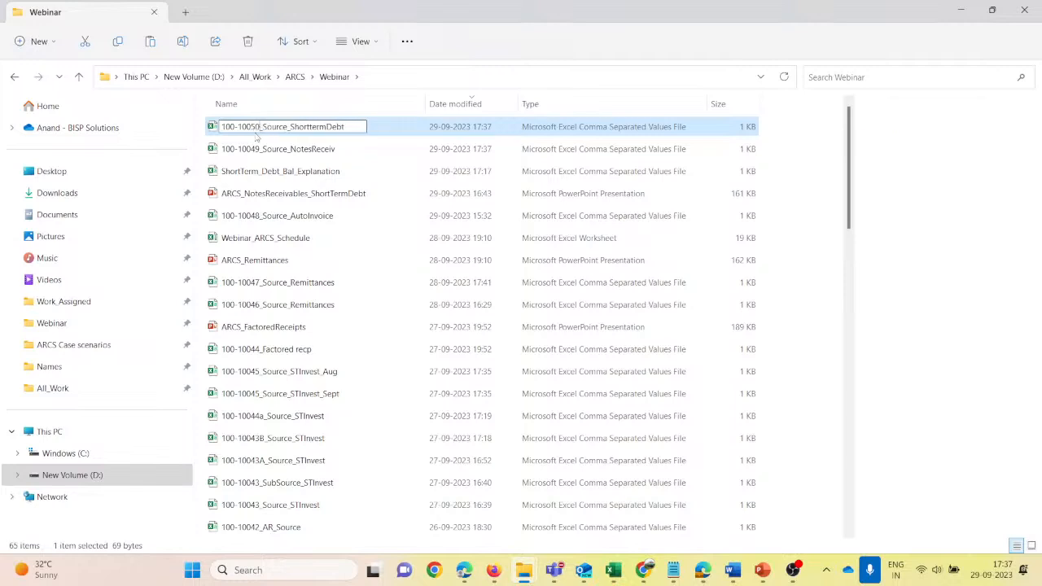
pyautogui.press('Return')
pyautogui.press('Return')
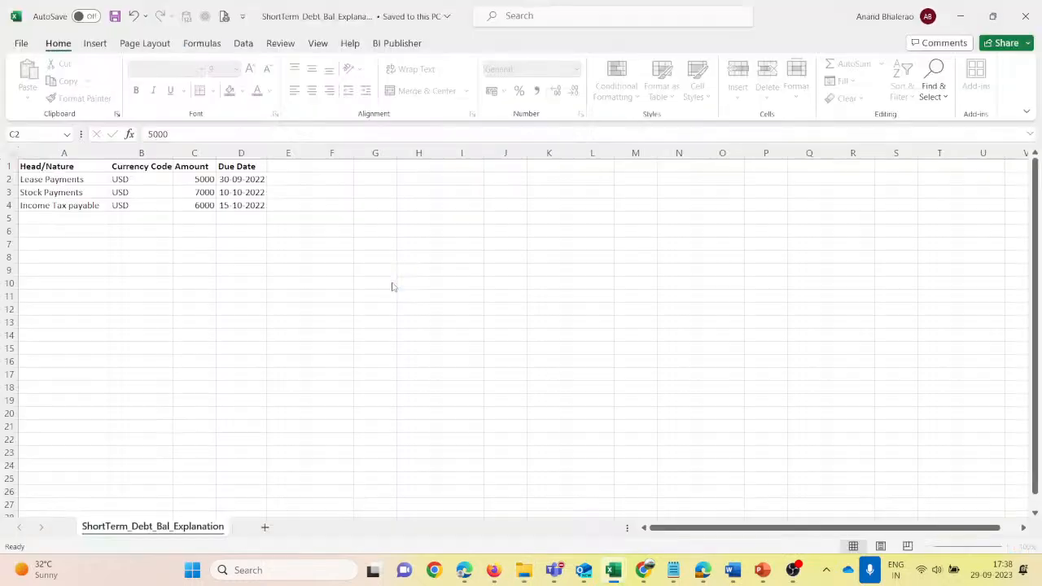
# - Widen column A and set the reconciliation account ID in cell A2 to 100-10050
pyautogui.moveTo(61, 163); pyautogui.dragTo(97, 163)
pyautogui.click(45, 179)
pyautogui.press('F2')
pyautogui.press('BackSpace')
pyautogui.press('BackSpace')
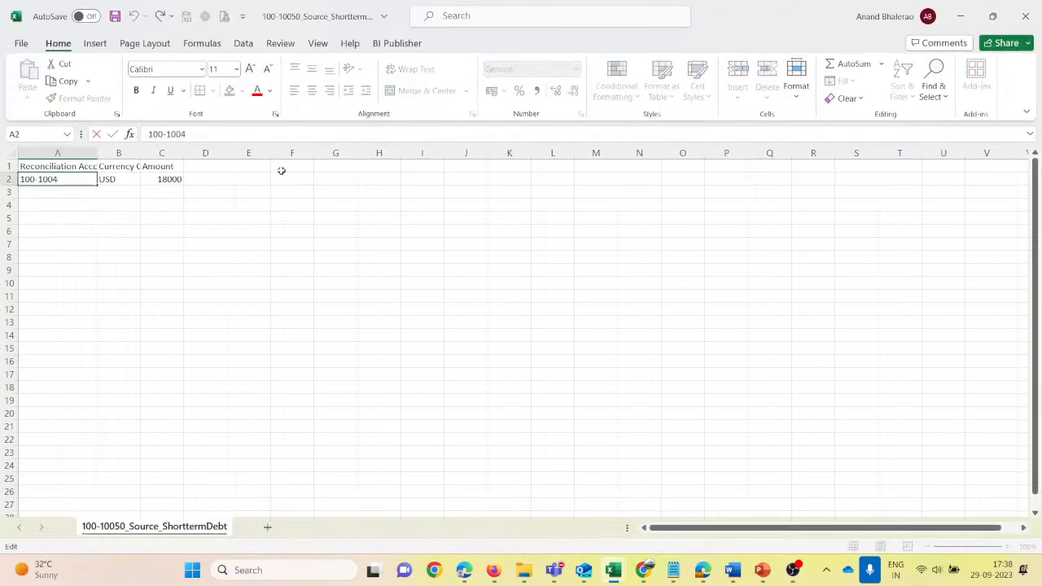
pyautogui.write('50')
pyautogui.press('Return')
# - Set the amount in cell C2 to 22000 and save the source balance file
pyautogui.press('Up')
pyautogui.press('Right')
pyautogui.press('Right')
pyautogui.write('220')
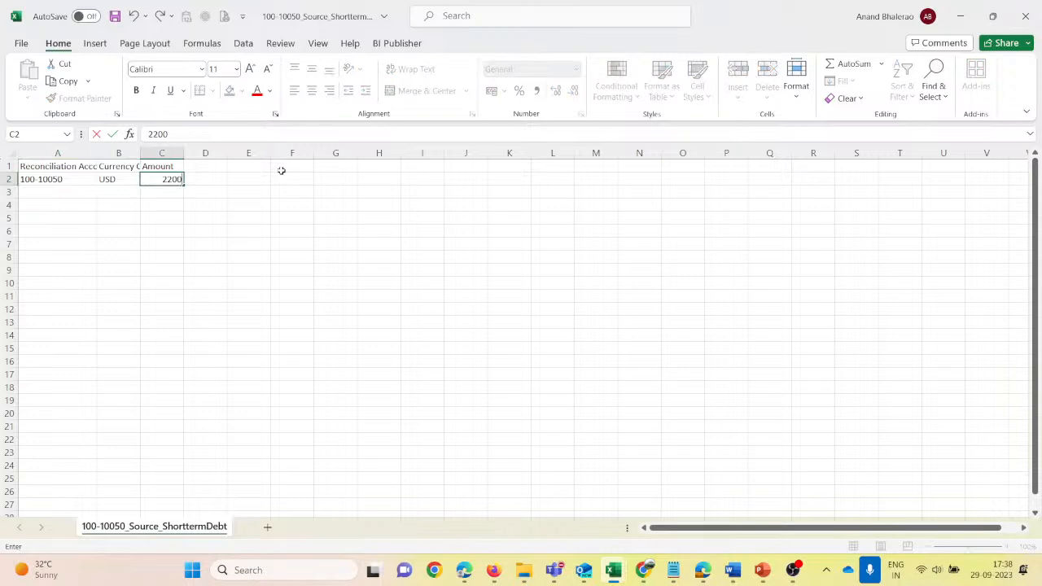
pyautogui.hotkey('ctrl', 'Return')
pyautogui.click(115, 16)
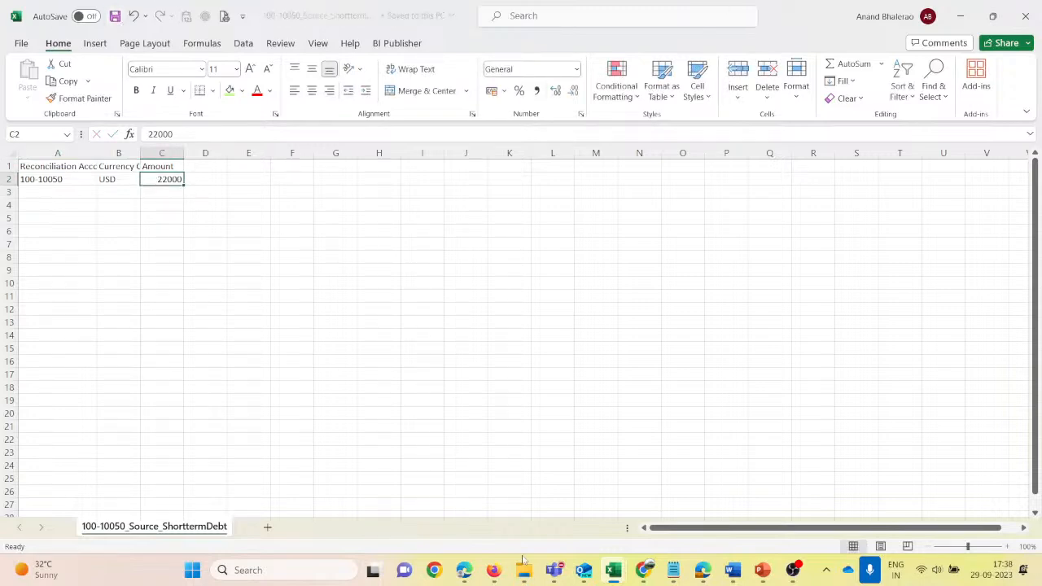
# - Switch to Account Reconciliation in Firefox and create the July 2022 reconciliation for profile 100-10050
pyautogui.moveTo(493, 568)
pyautogui.click(412, 491)
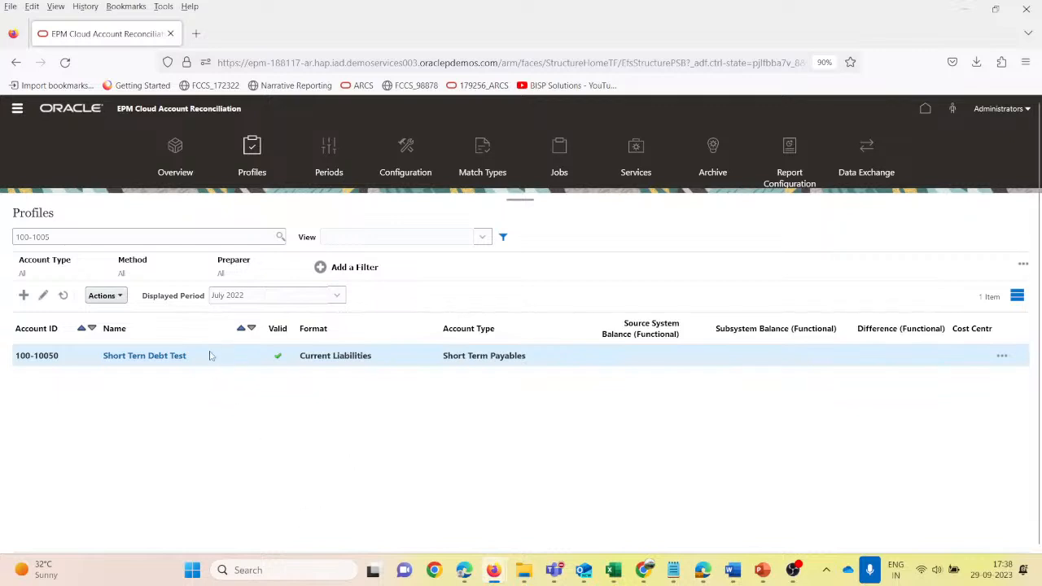
pyautogui.click(120, 298)
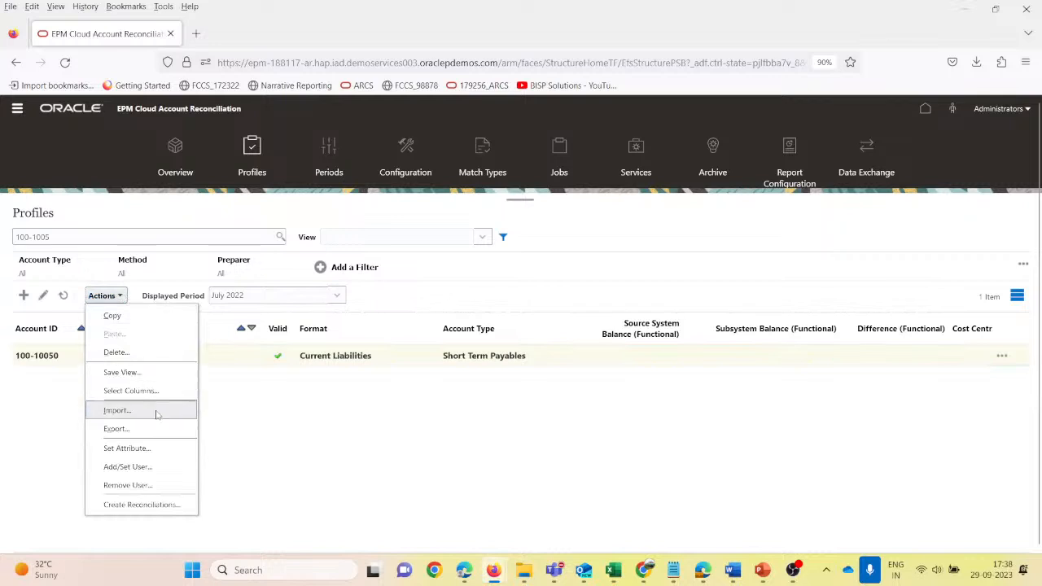
pyautogui.click(149, 505)
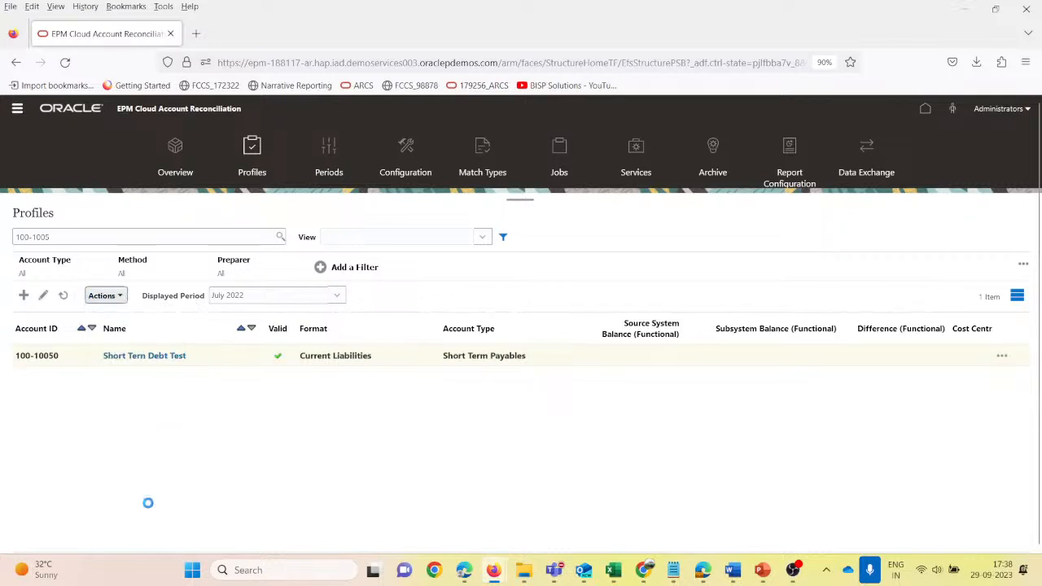
pyautogui.click(478, 337)
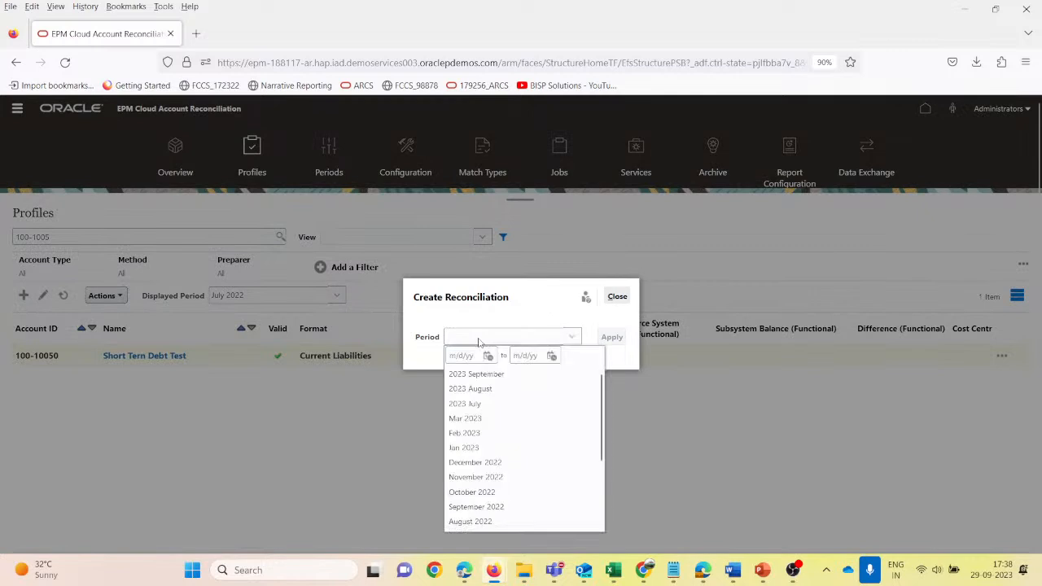
pyautogui.scroll(-3, 488, 437)
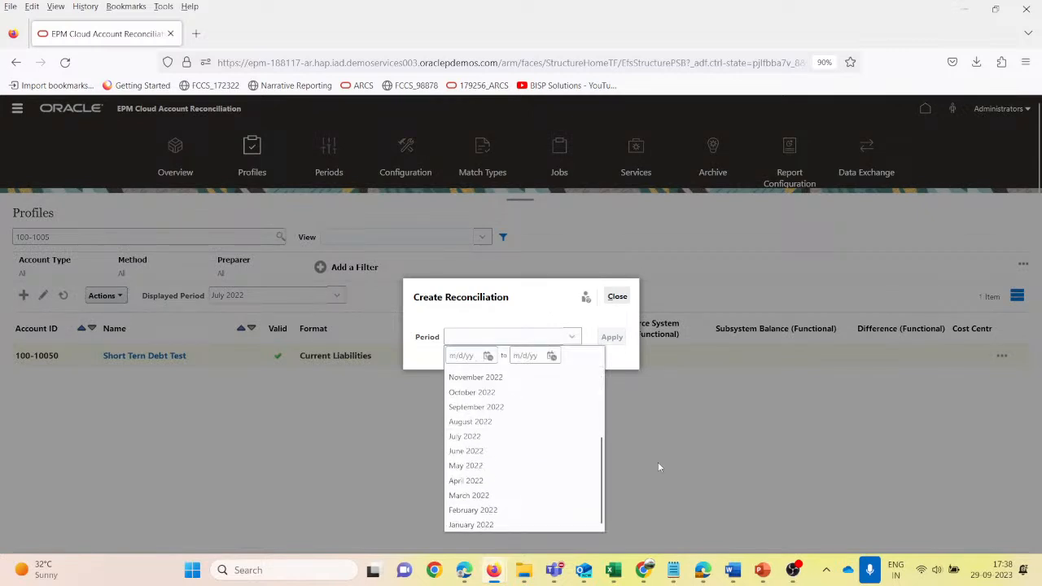
pyautogui.click(478, 436)
pyautogui.click(610, 338)
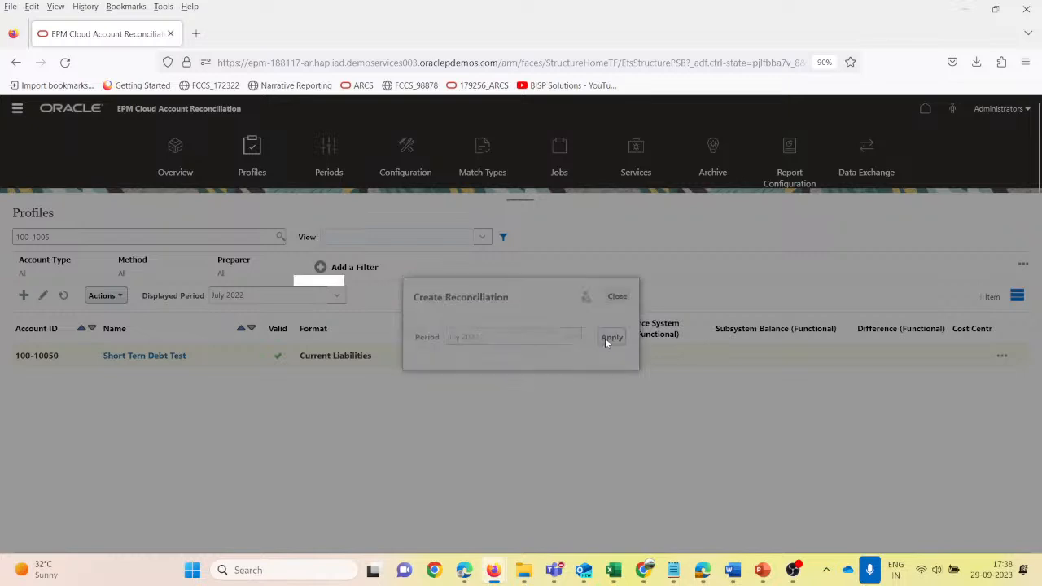
pyautogui.click(691, 295)
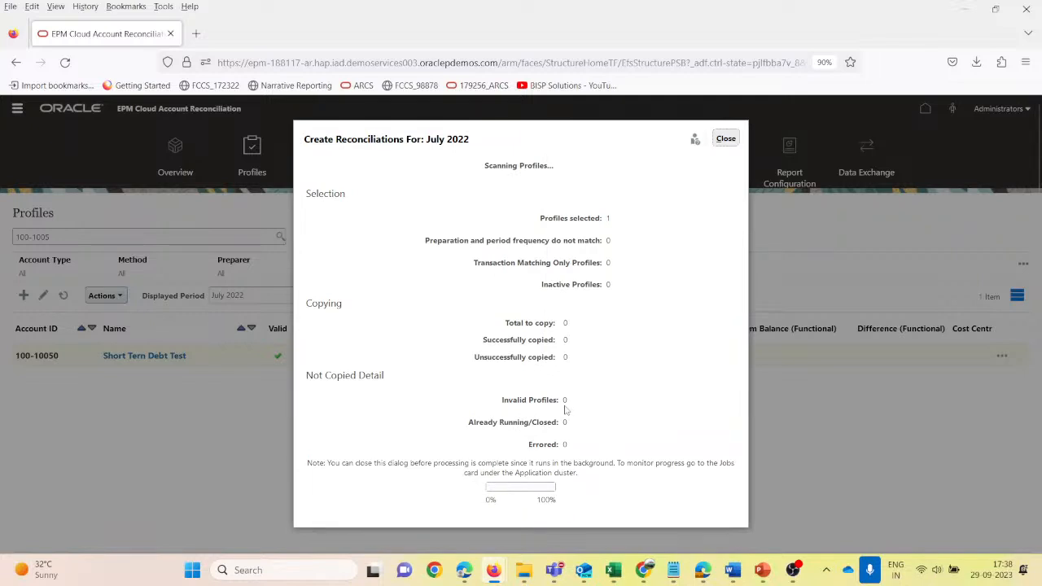
pyautogui.click(721, 140)
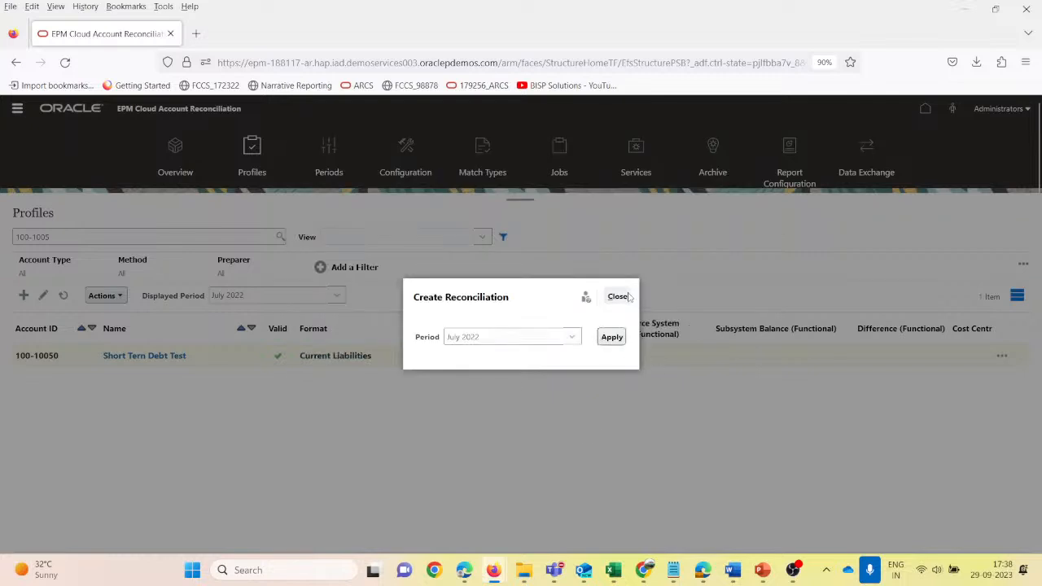
pyautogui.click(628, 297)
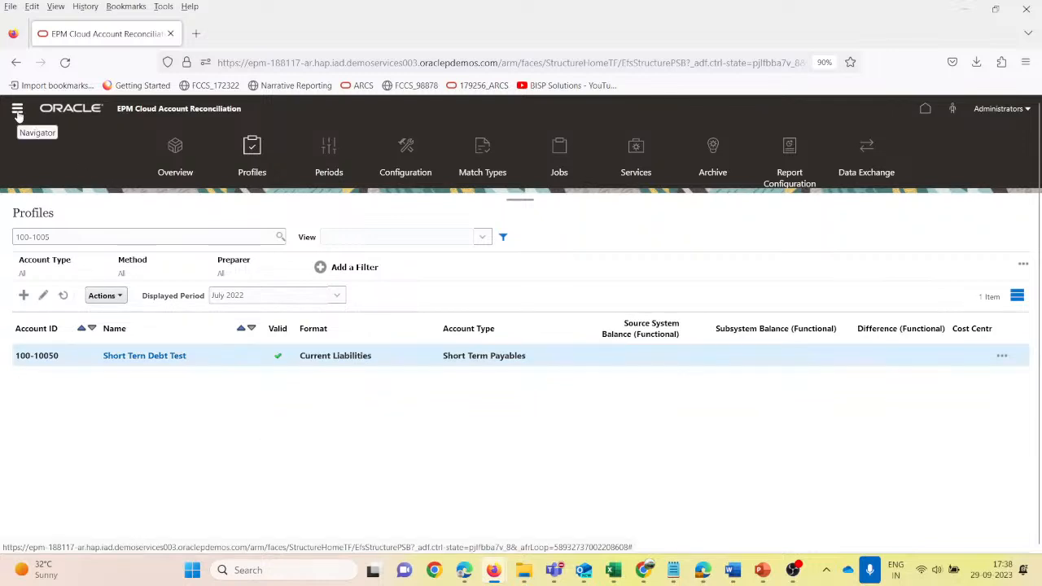
# - Switch to the User2 session in Chrome and search the reconciliations for 100-10050
pyautogui.moveTo(585, 571)
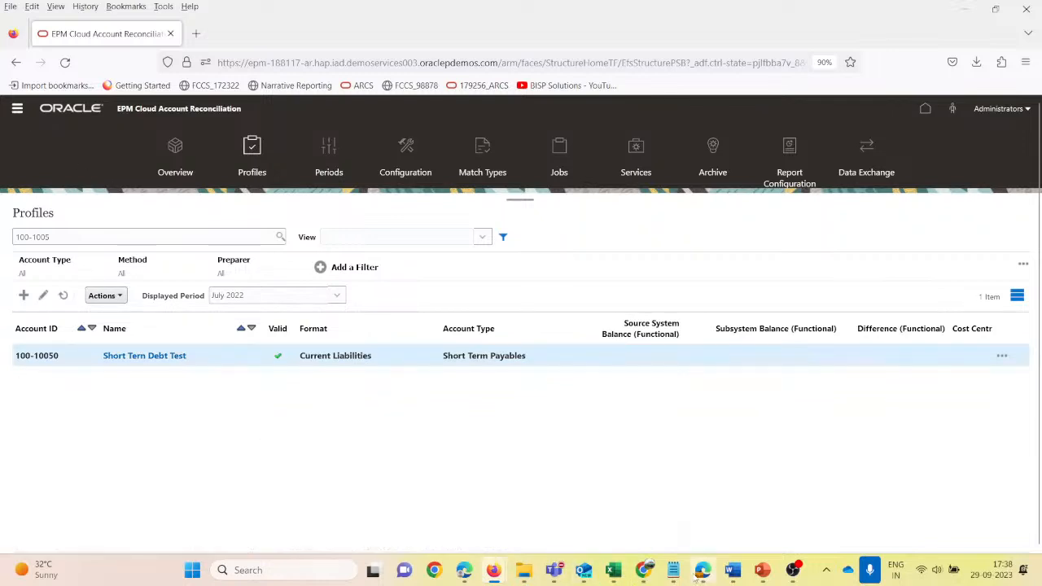
pyautogui.moveTo(642, 571)
pyautogui.click(504, 476)
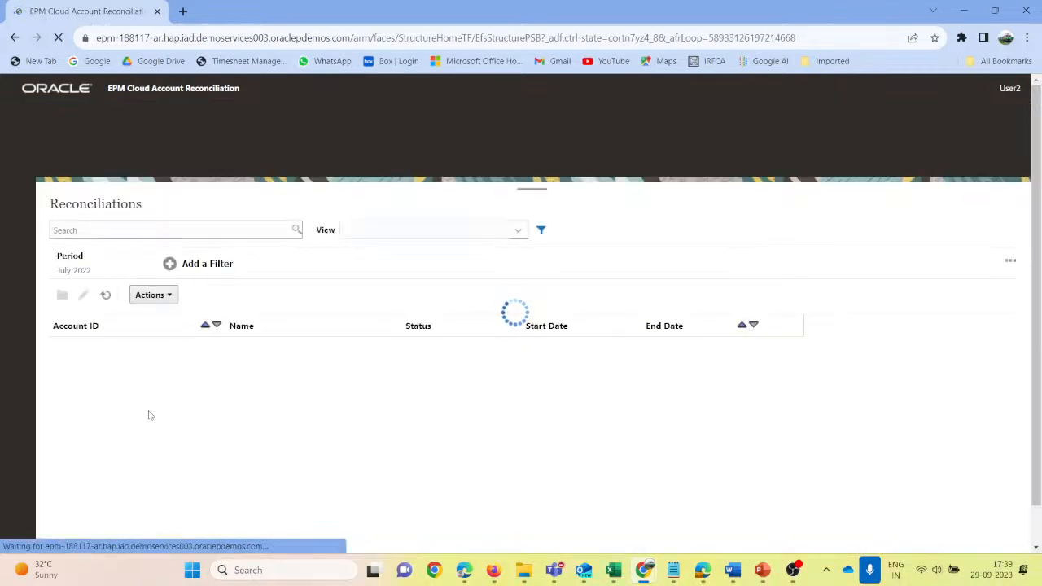
pyautogui.click(82, 231)
pyautogui.write('100-')
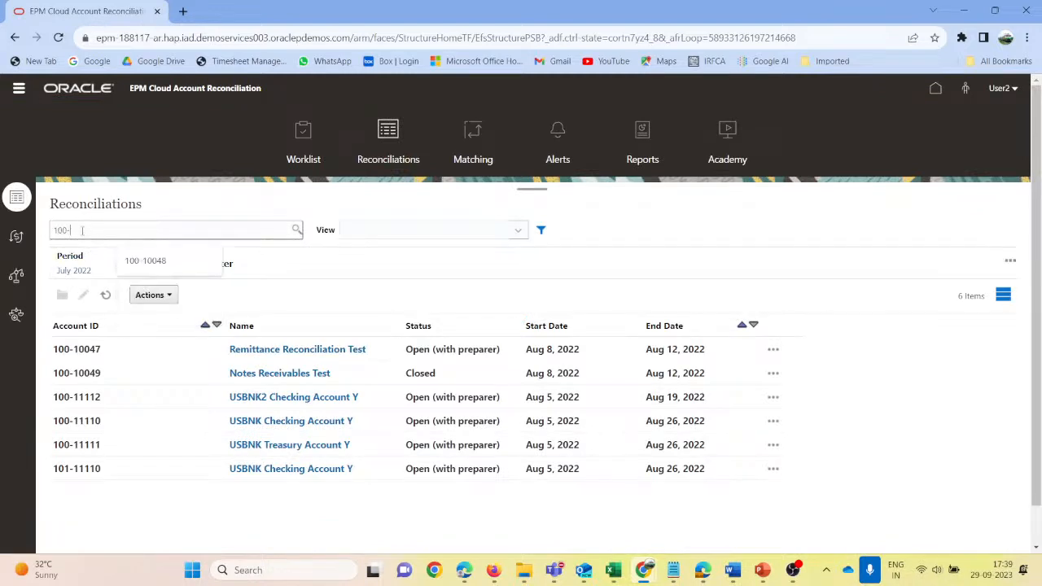
pyautogui.write('10050')
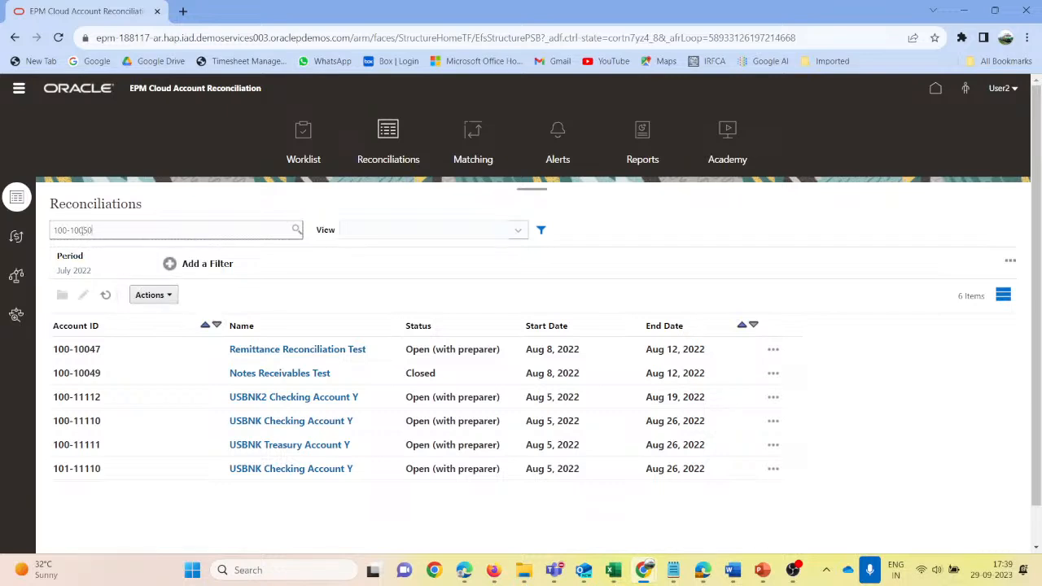
pyautogui.press('Return')
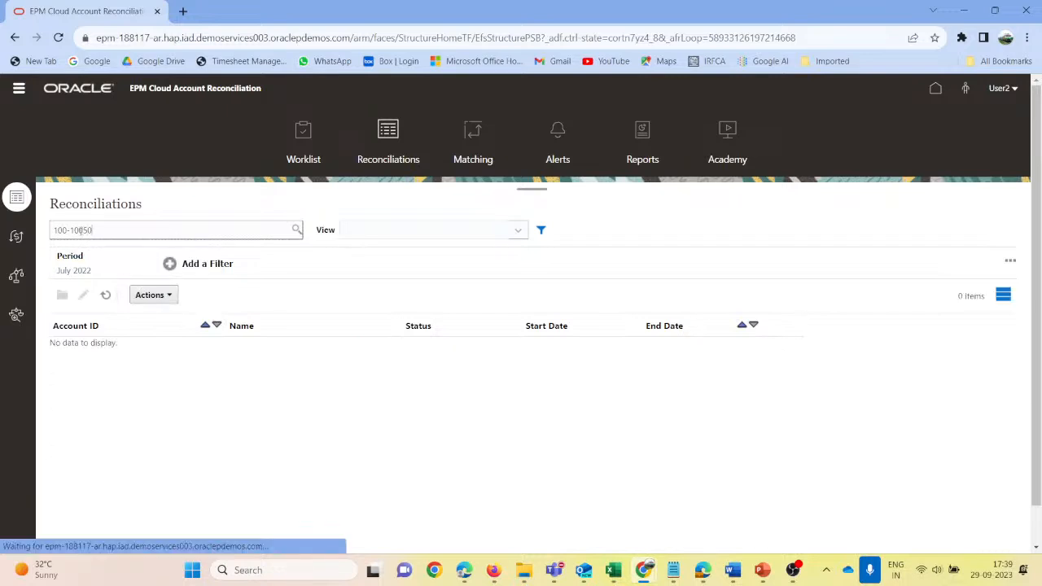
# - Return to the administrator session in Firefox and open the Reconciliations list
pyautogui.hotkey('alt', 'Tab')
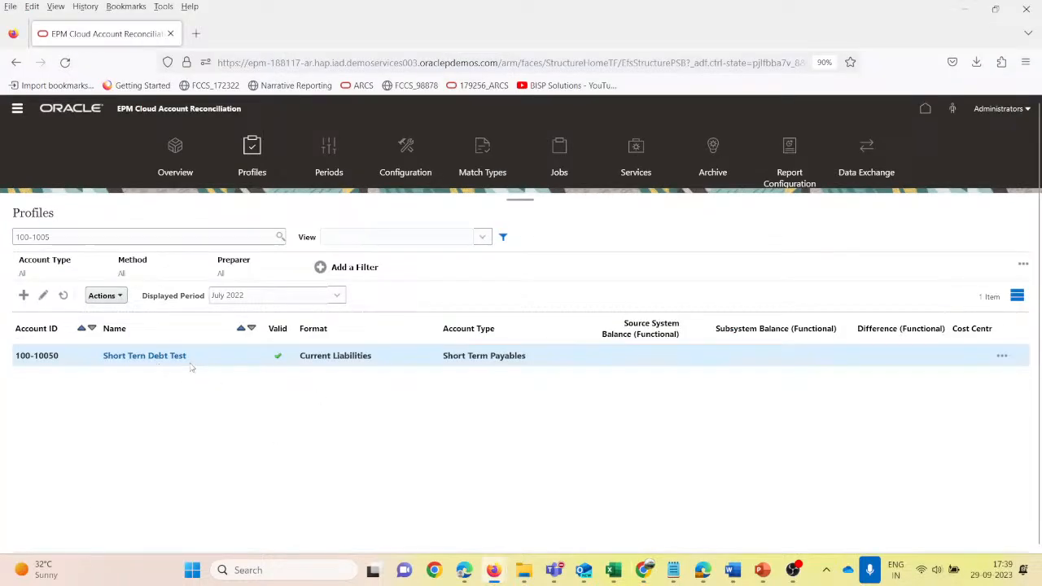
pyautogui.click(103, 295)
pyautogui.click(330, 438)
pyautogui.click(17, 109)
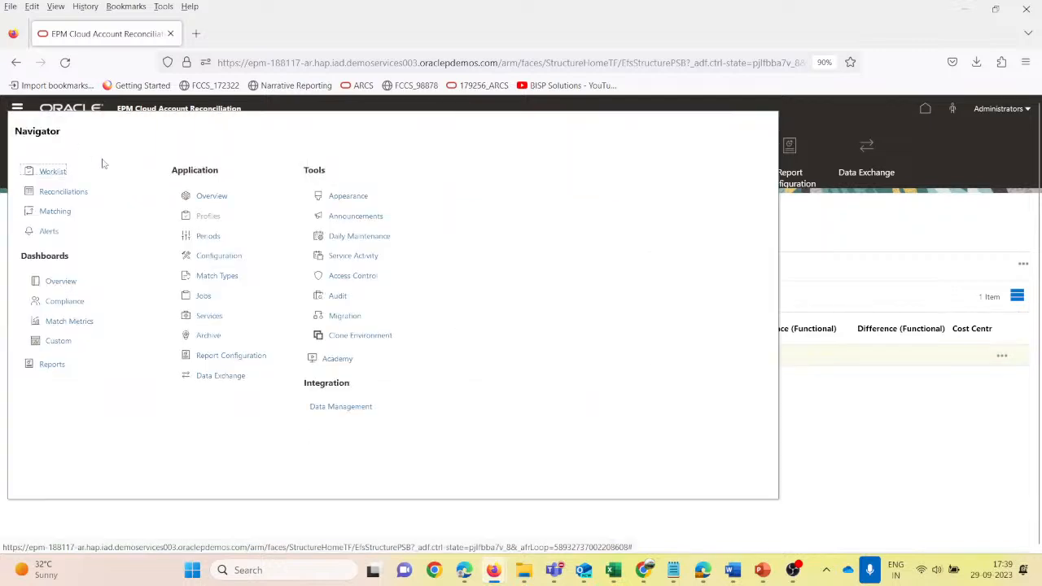
pyautogui.click(55, 193)
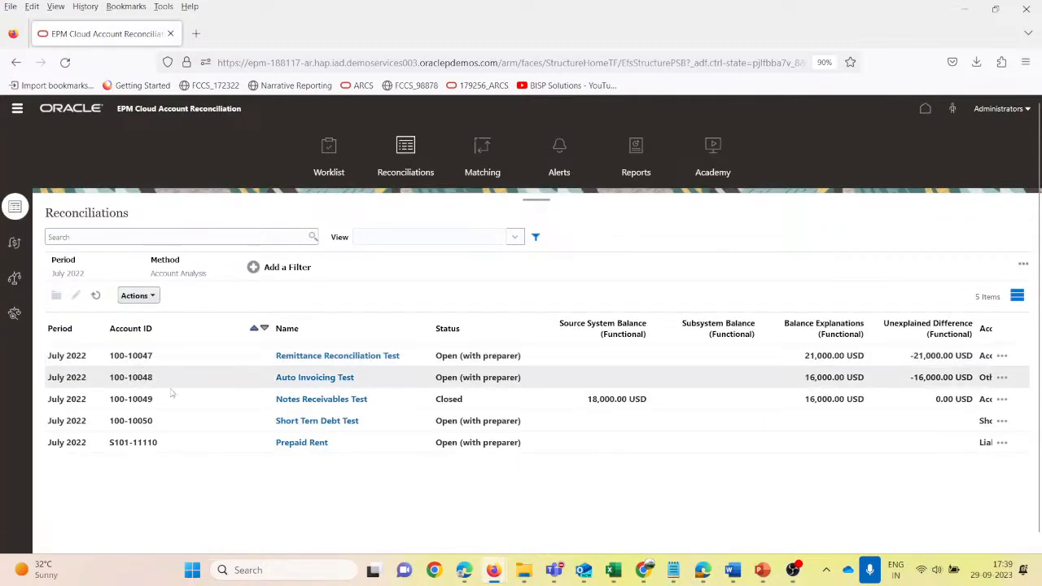
# - Start a pre-mapped balances import for reconciliation 100-10050 using the file 100-10050_Source_ShorttermDebt
pyautogui.click(162, 429)
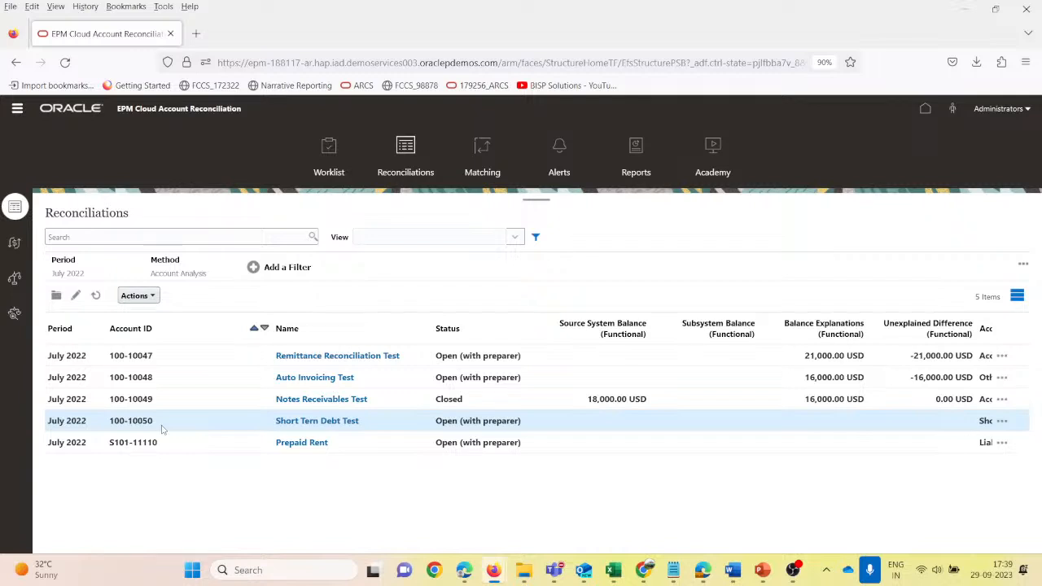
pyautogui.click(137, 296)
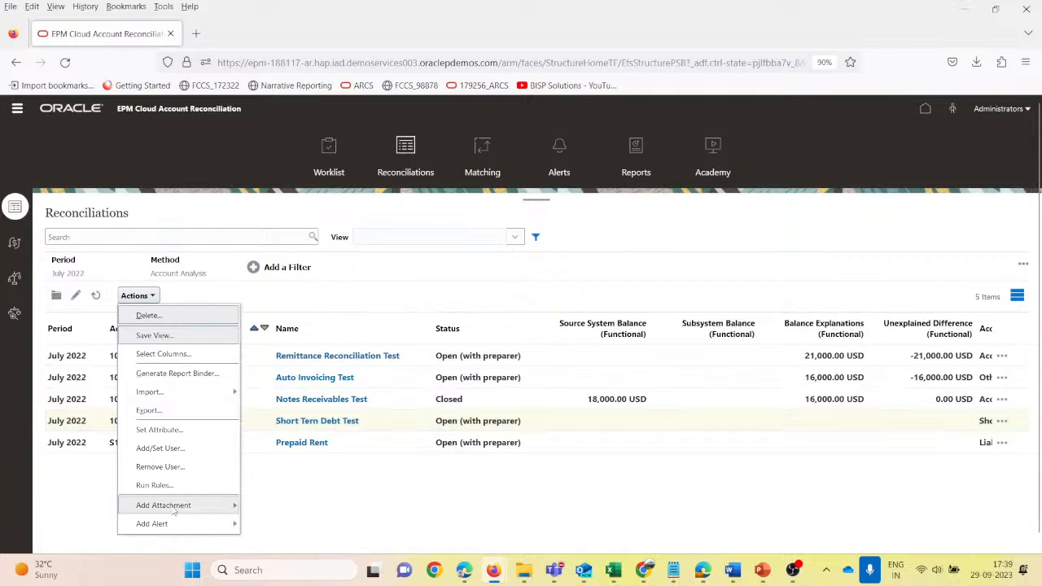
pyautogui.moveTo(159, 397)
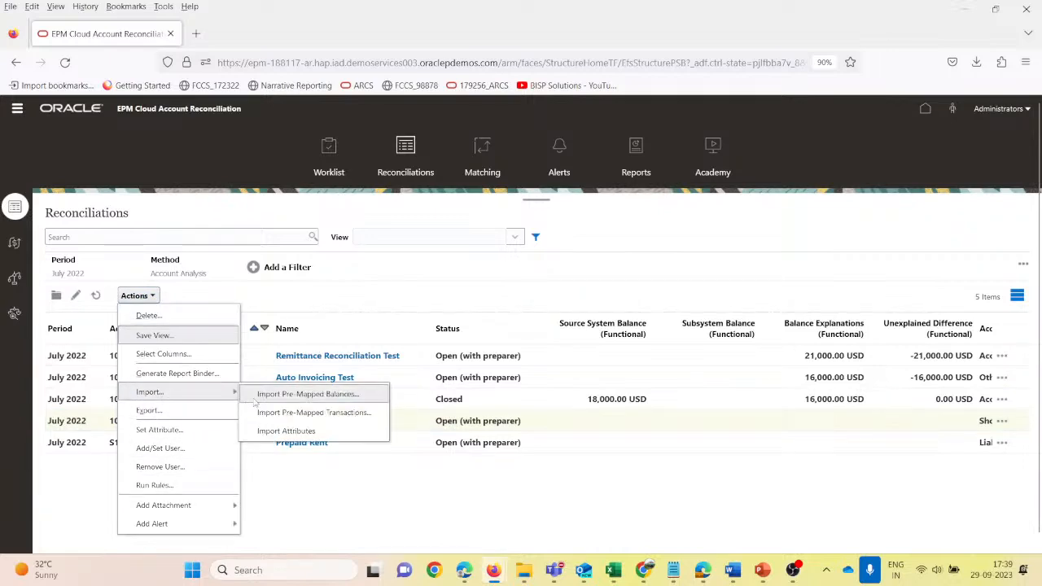
pyautogui.click(269, 395)
pyautogui.click(442, 160)
pyautogui.click(297, 229)
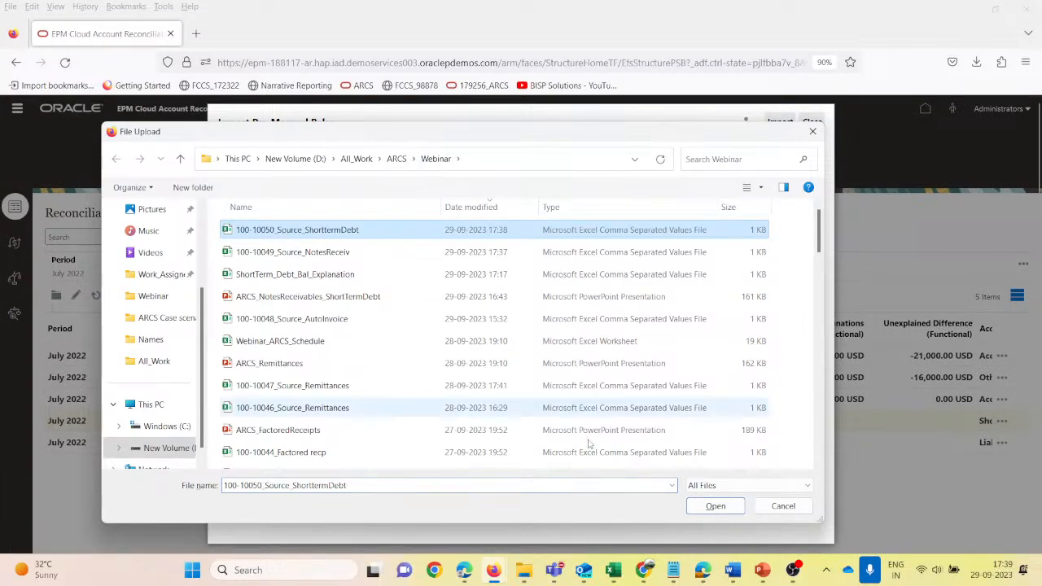
pyautogui.click(724, 508)
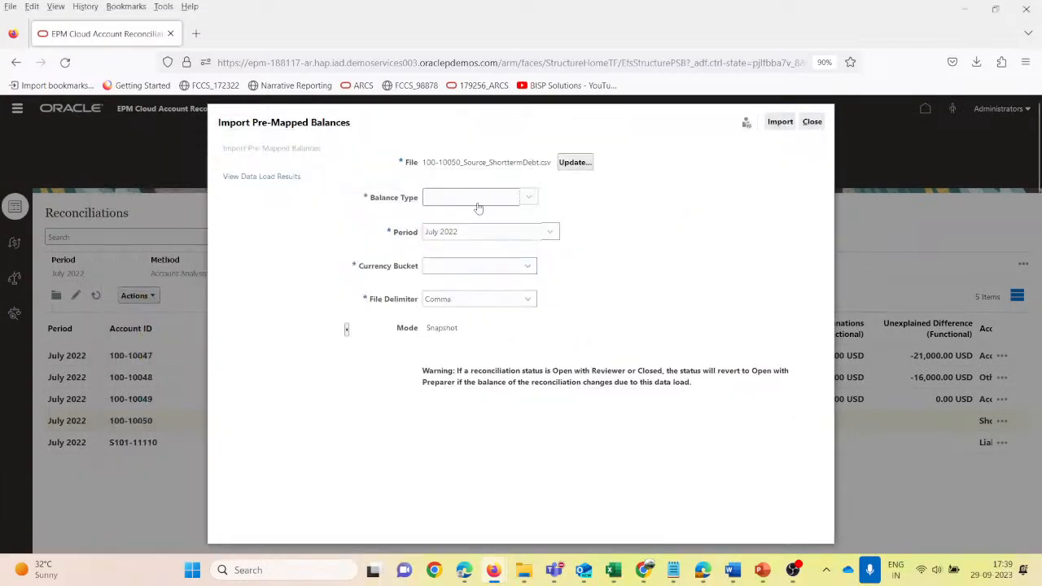
# - Set the balance type to Source System and the currency bucket to Functional, and run the balance import
pyautogui.click(476, 199)
pyautogui.click(460, 232)
pyautogui.click(457, 266)
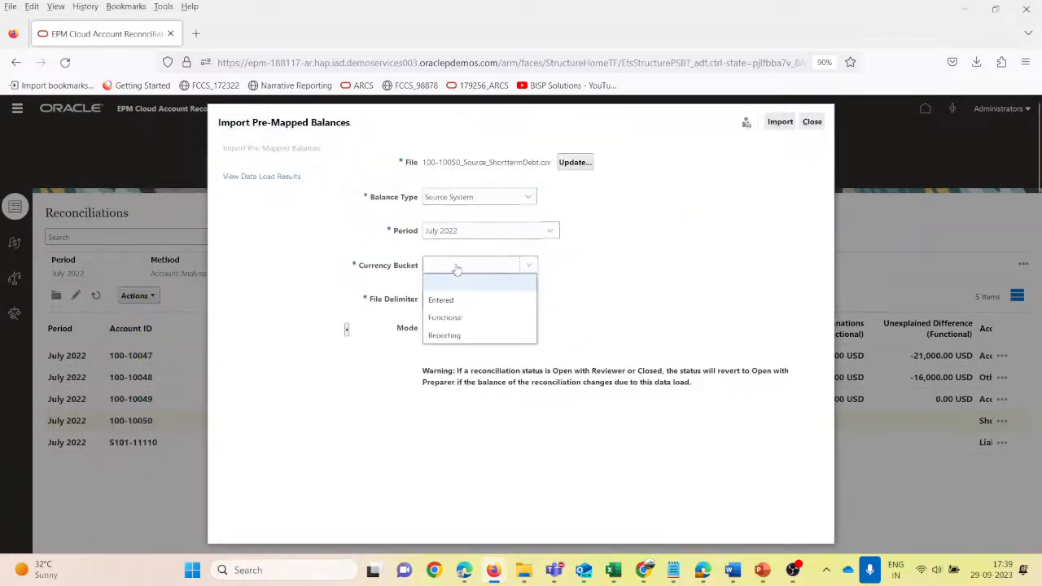
pyautogui.click(445, 317)
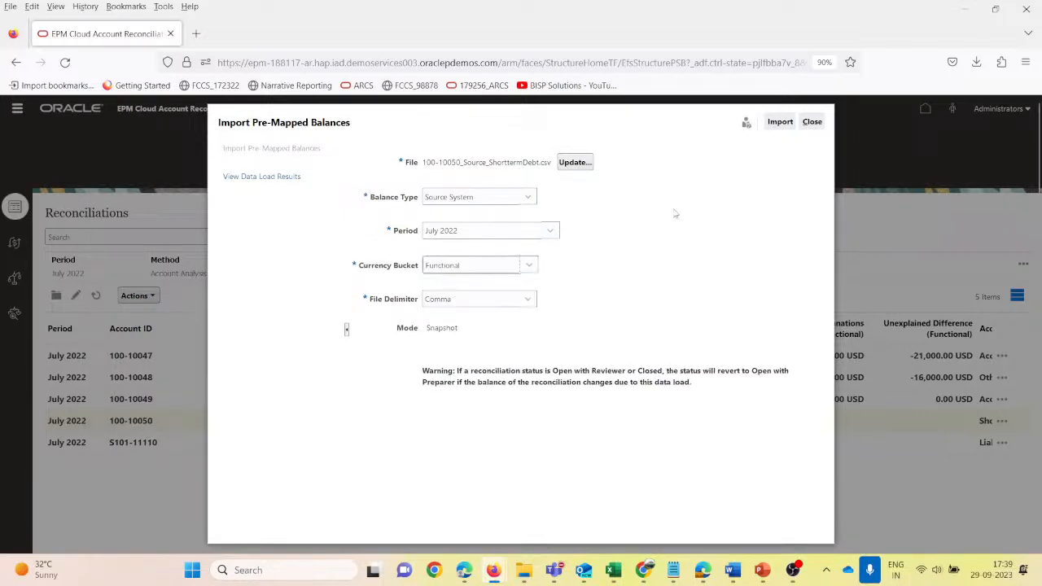
pyautogui.click(780, 122)
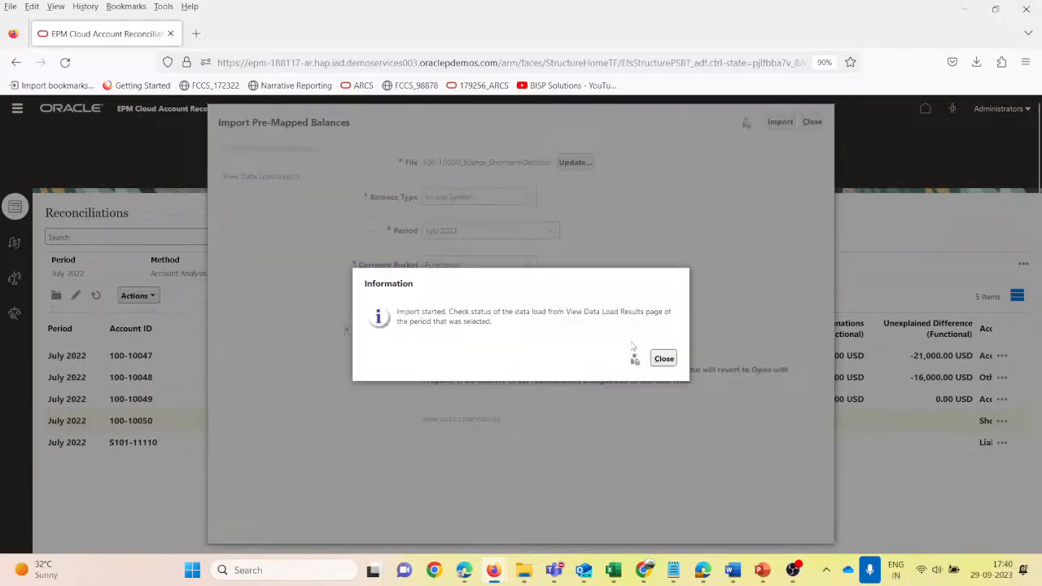
pyautogui.click(663, 358)
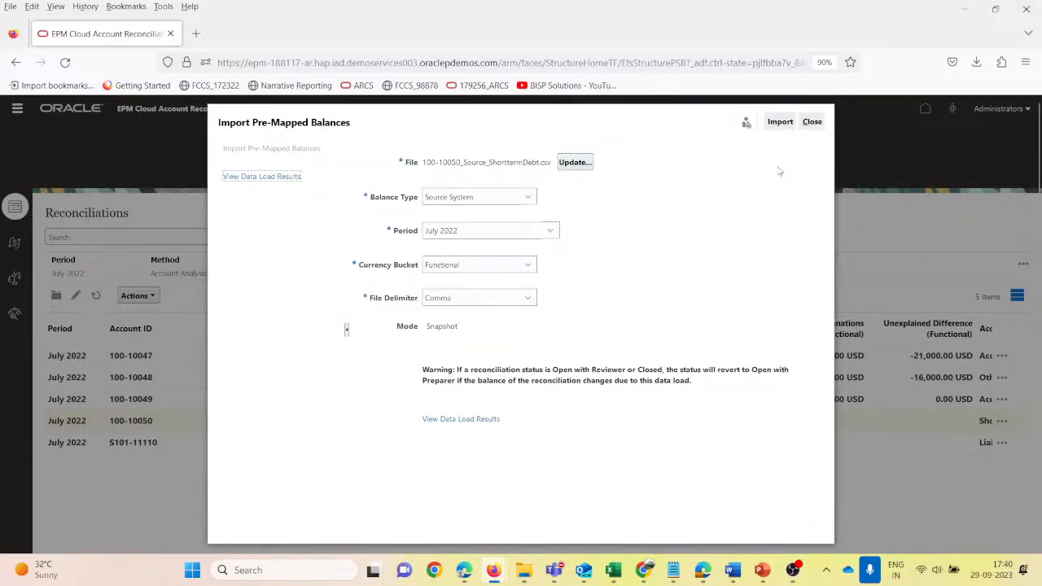
# - Check the refreshed data load results for the Short Term Debt file and the source system balance of reconciliation 100-10050
pyautogui.click(477, 419)
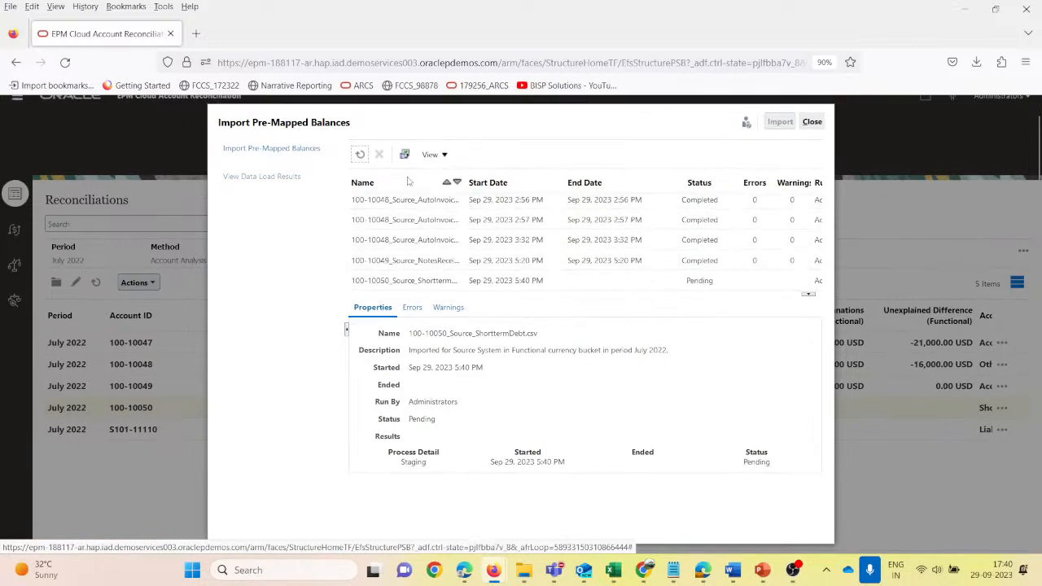
pyautogui.click(360, 154)
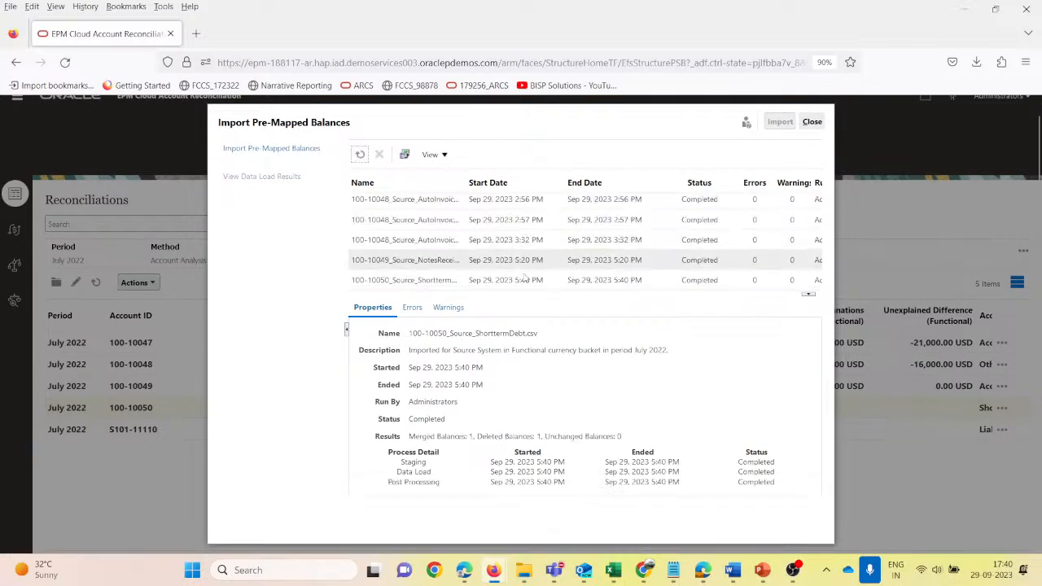
pyautogui.click(811, 121)
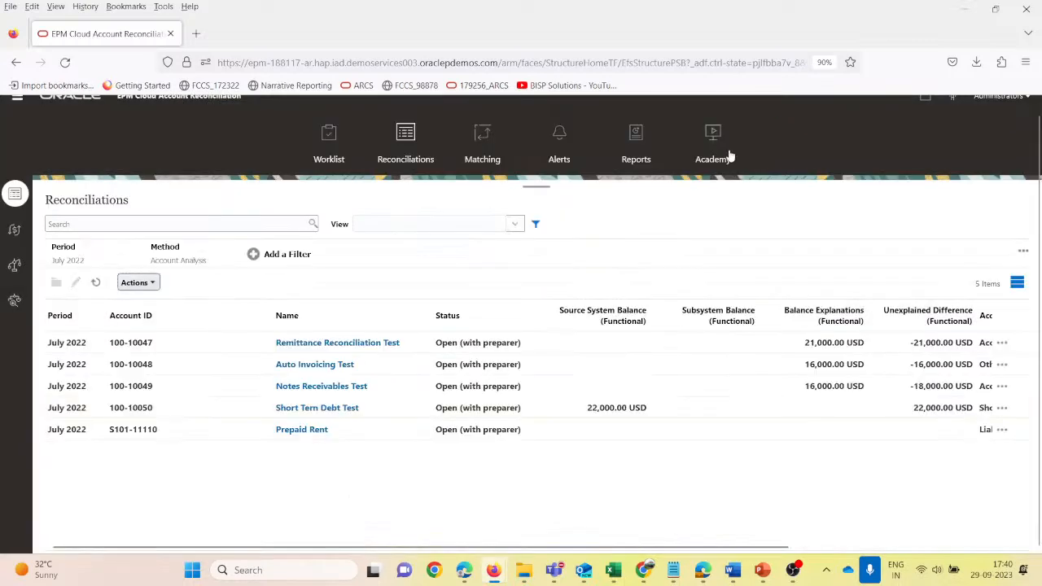
pyautogui.click(656, 409)
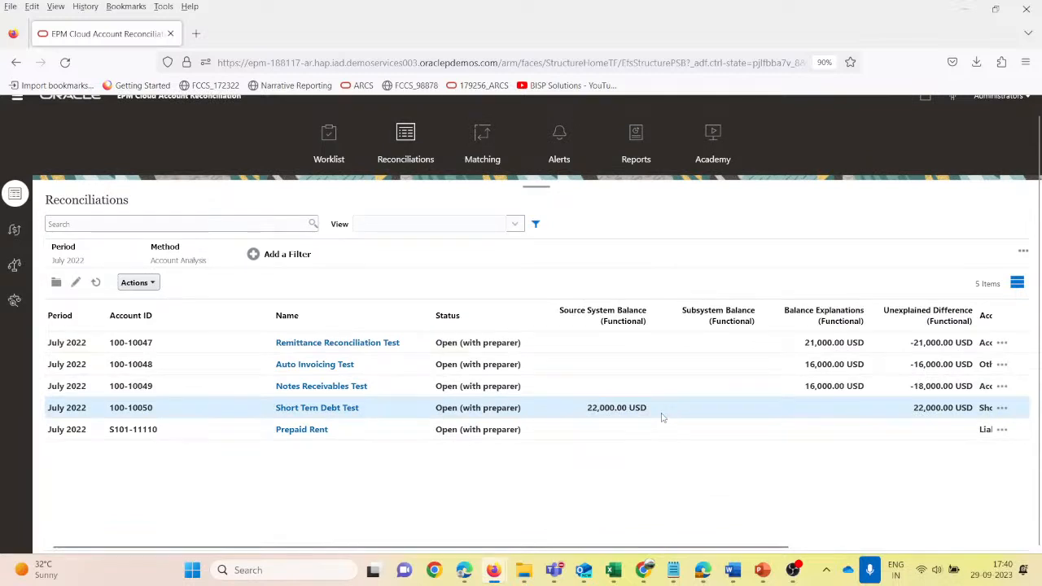
pyautogui.scroll(1, 624, 379)
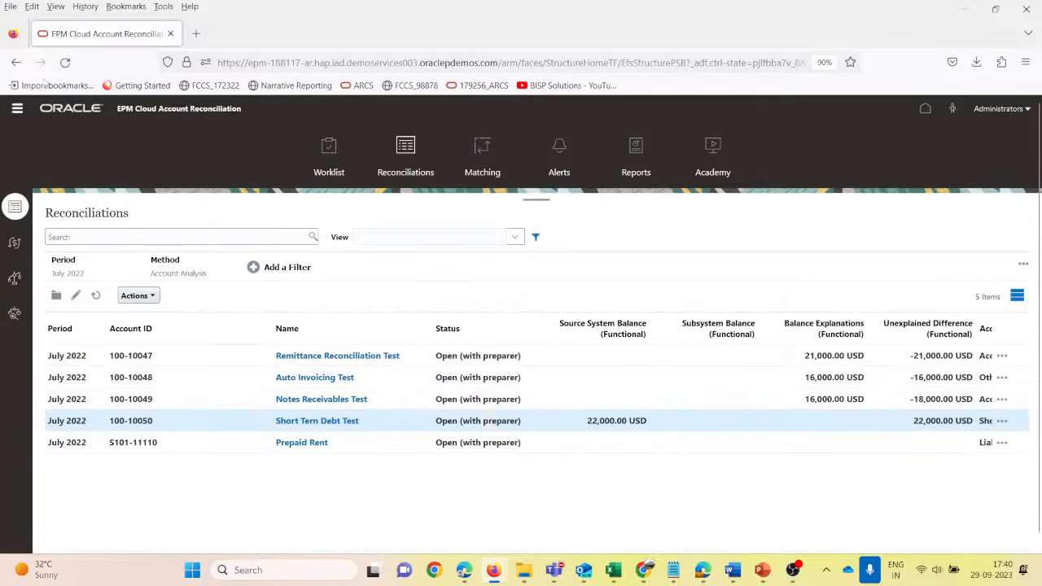
# - Open the Profiles list and search it for account ID 100-1005 to check the Short Term Debt profile
pyautogui.click(17, 108)
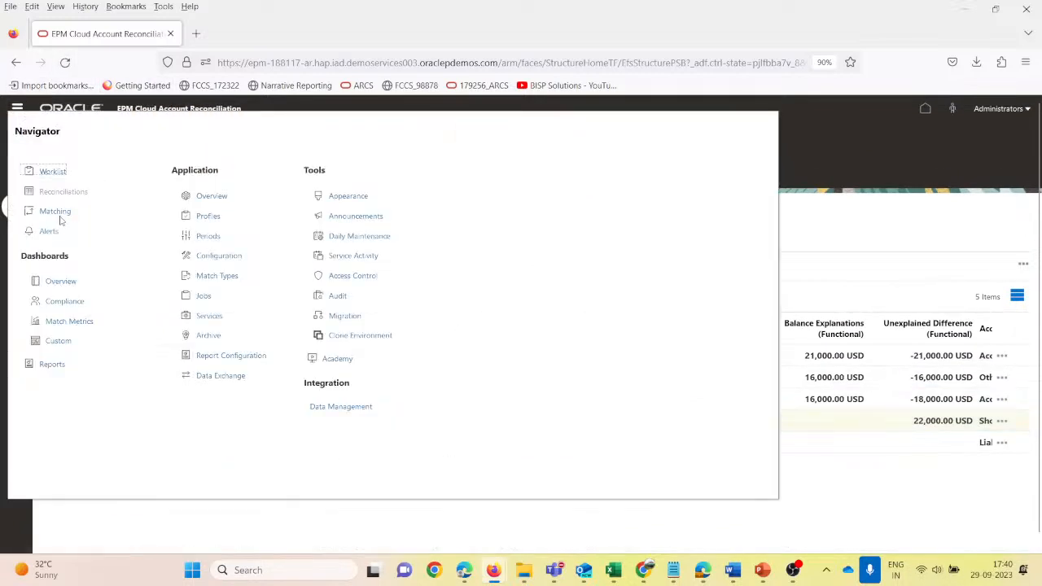
pyautogui.click(207, 217)
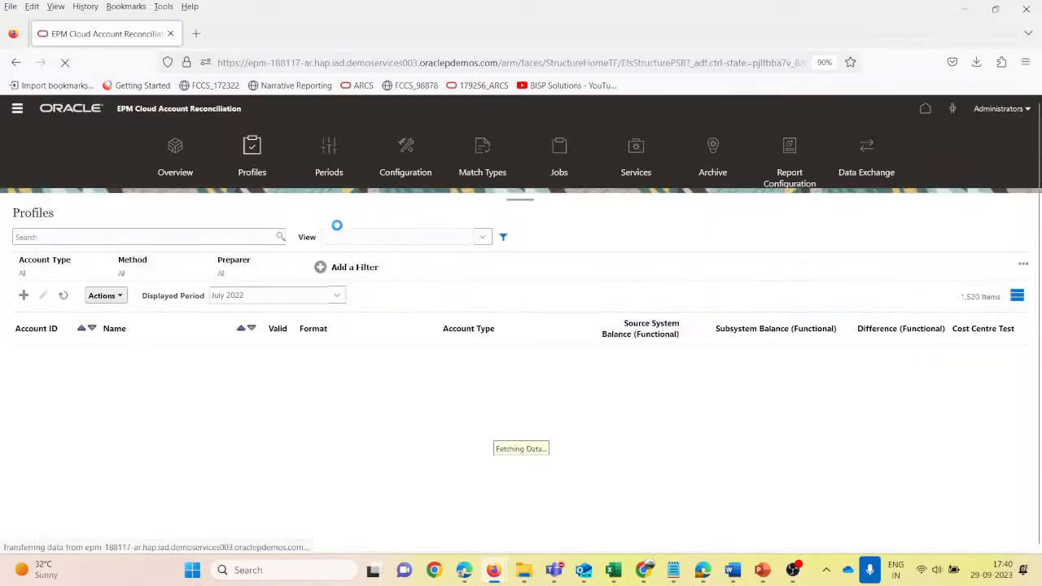
pyautogui.click(37, 237)
pyautogui.write('100-')
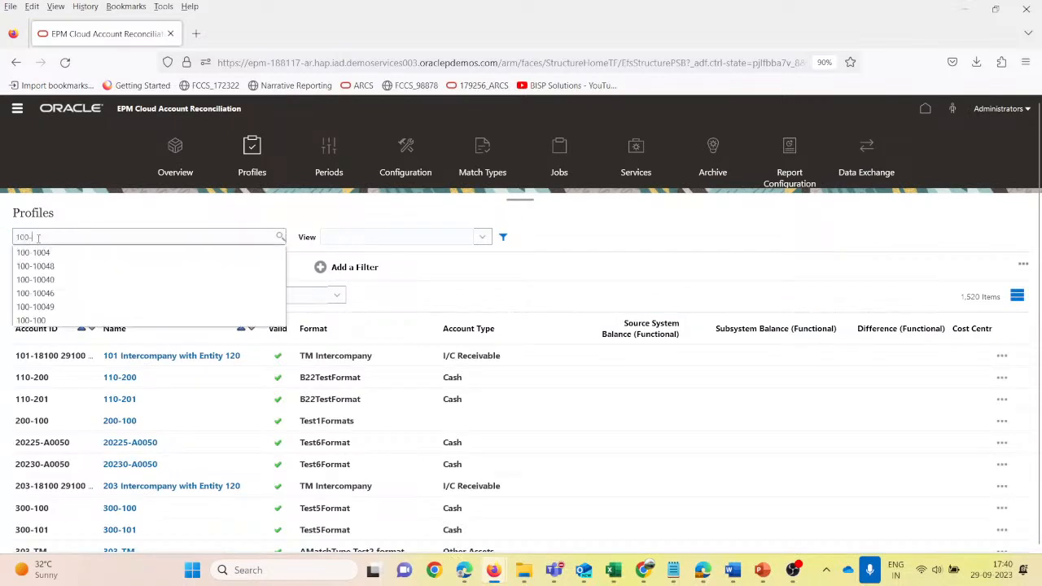
pyautogui.write('1005')
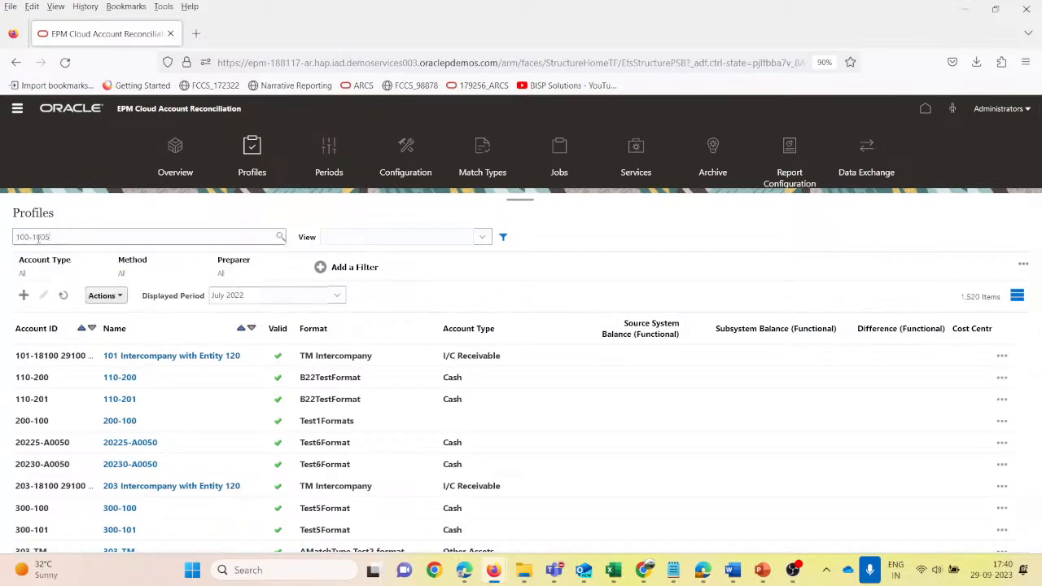
pyautogui.press('Return')
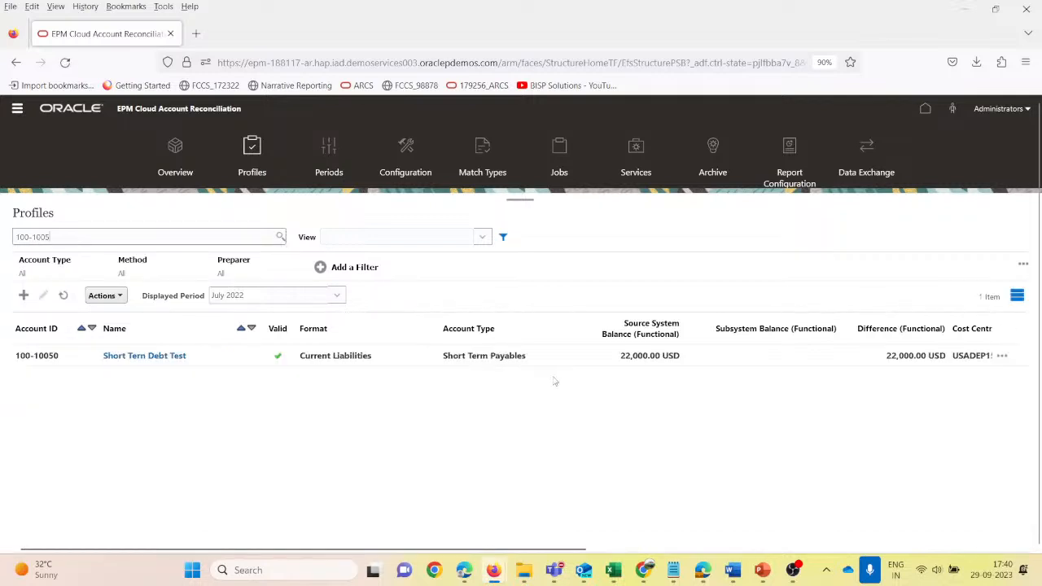
# - Switch to the Account Reconciliation session in Chrome, return to its home page and sign out User2
pyautogui.moveTo(643, 570)
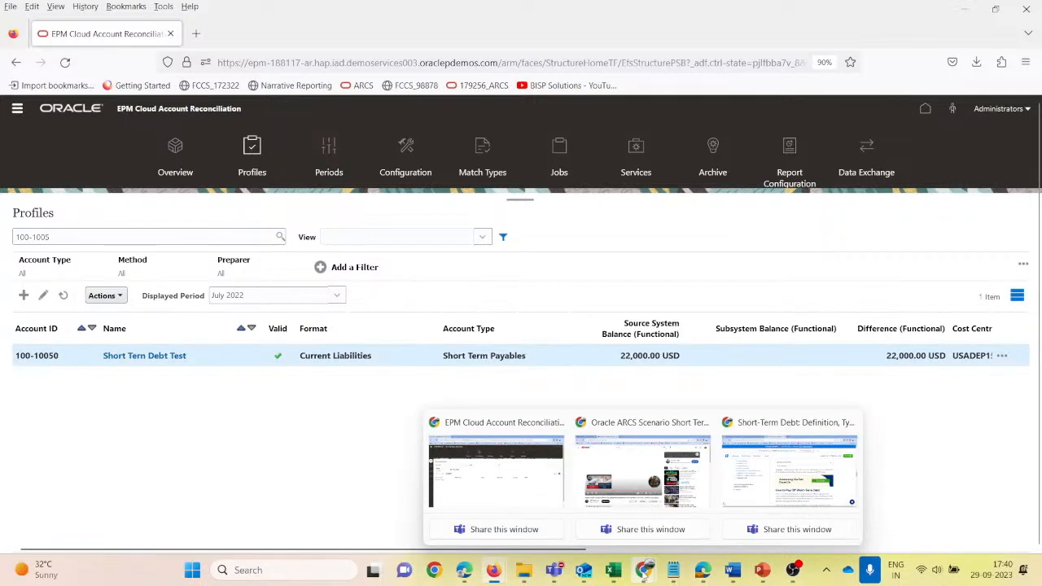
pyautogui.click(537, 490)
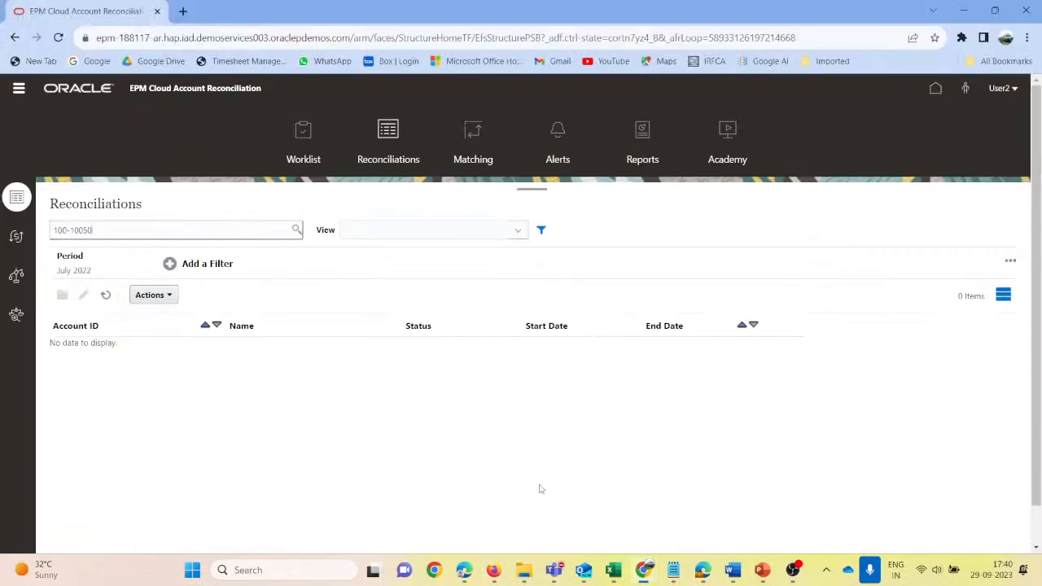
pyautogui.click(933, 91)
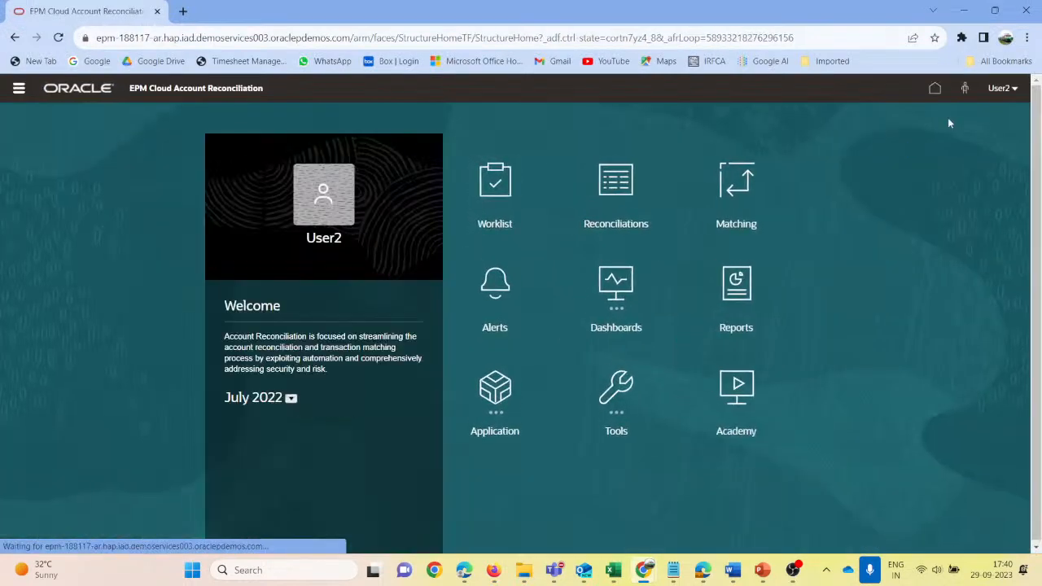
pyautogui.click(1014, 88)
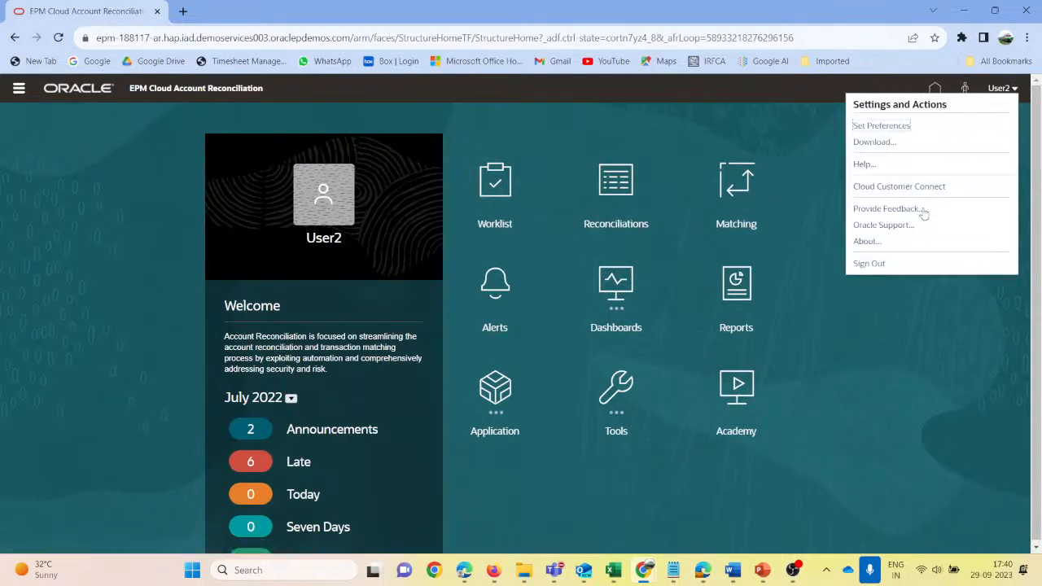
pyautogui.click(867, 264)
pyautogui.click(532, 337)
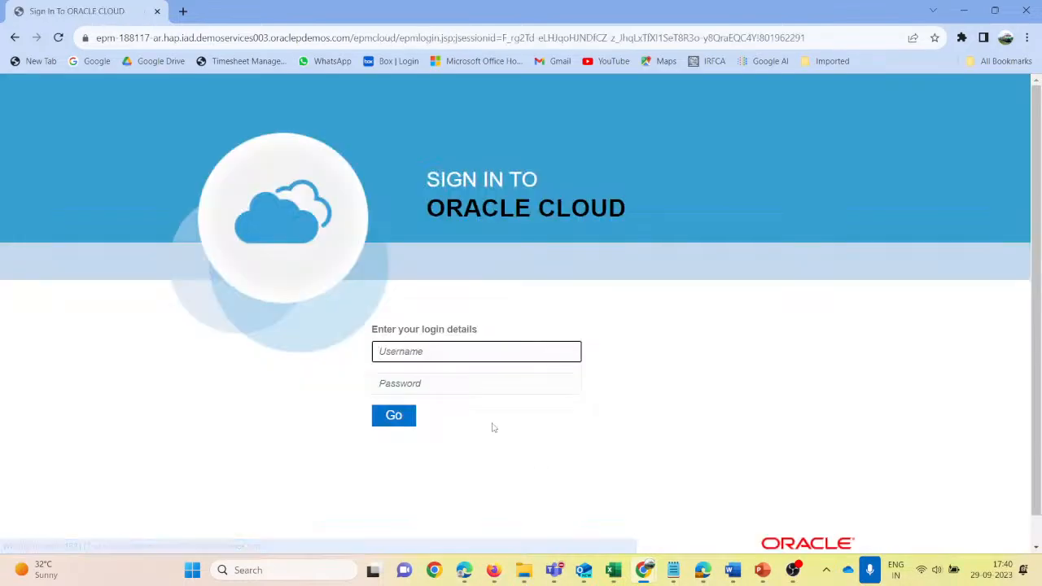
# - Sign in as User1 with the account password and dismiss the browser's password warning
pyautogui.click(429, 351)
pyautogui.write('usr')
pyautogui.press('BackSpace')
pyautogui.press('Tab')
pyautogui.write('p1')
pyautogui.press('Return')
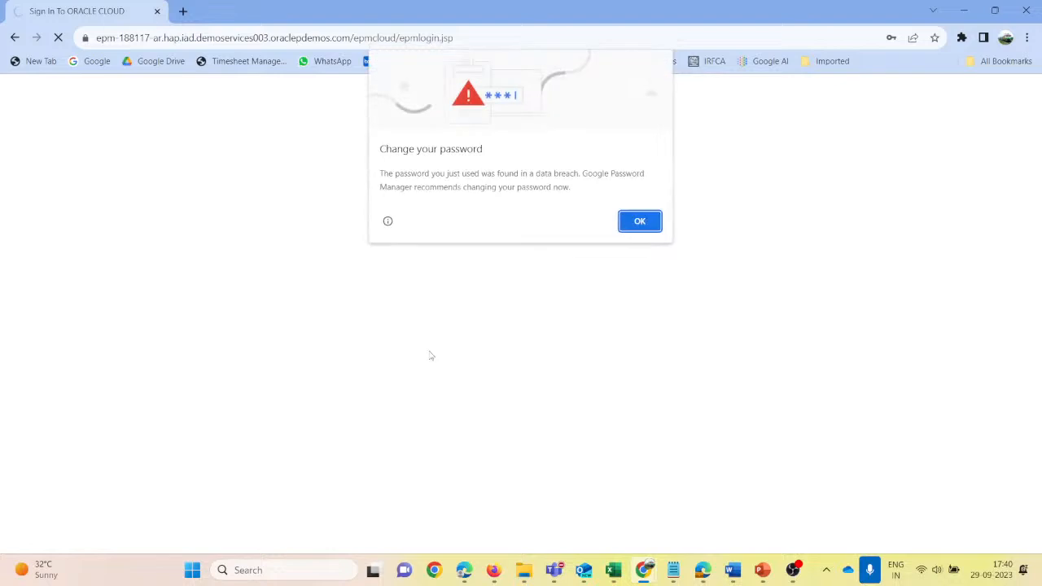
pyautogui.click(641, 223)
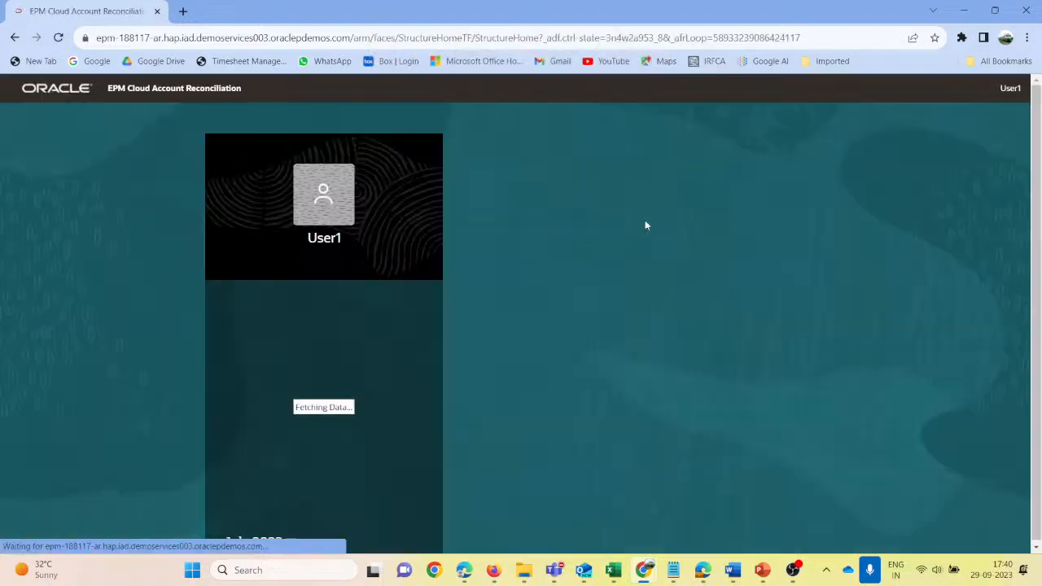
# - Open reconciliation 100-10050 from the Reconciliations list and review its balance explanations, adjustments and attributes
pyautogui.click(615, 195)
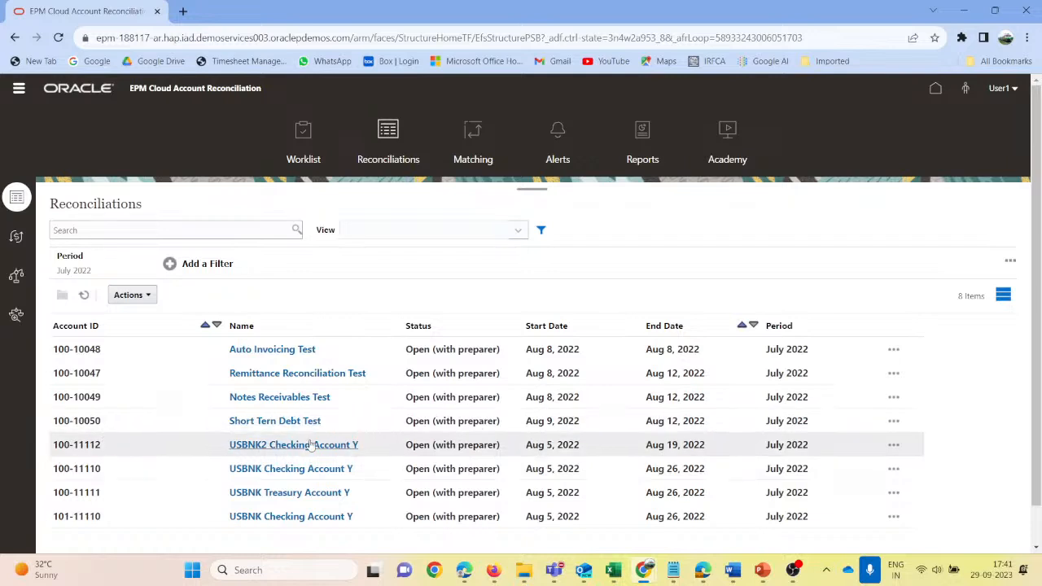
pyautogui.click(275, 421)
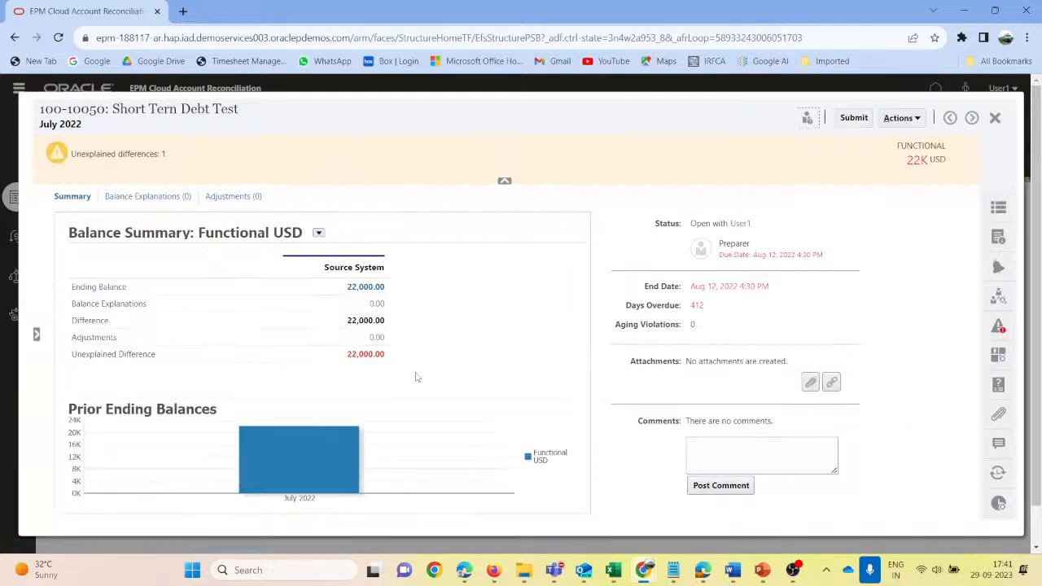
pyautogui.click(166, 200)
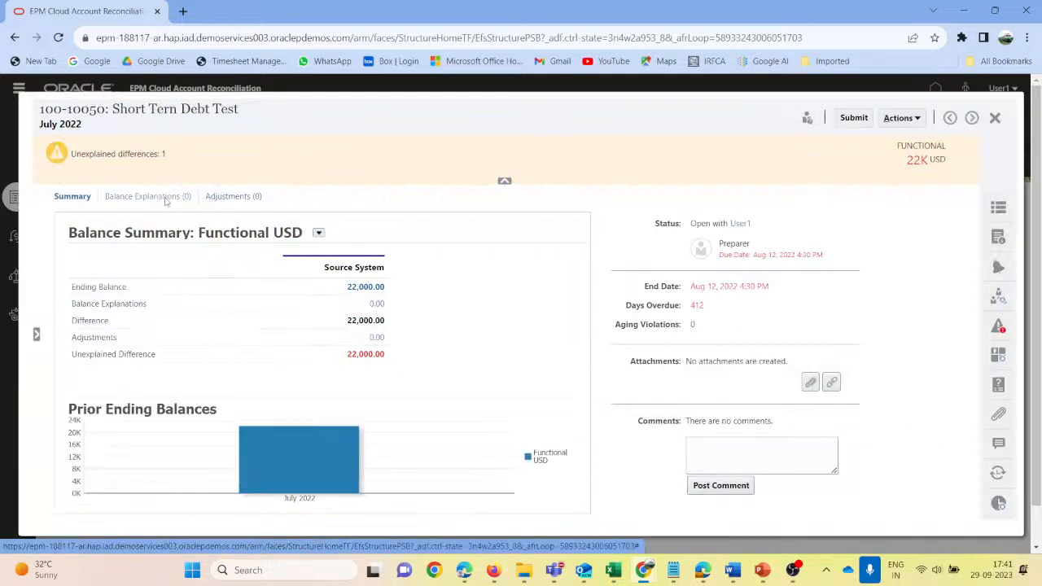
pyautogui.click(227, 196)
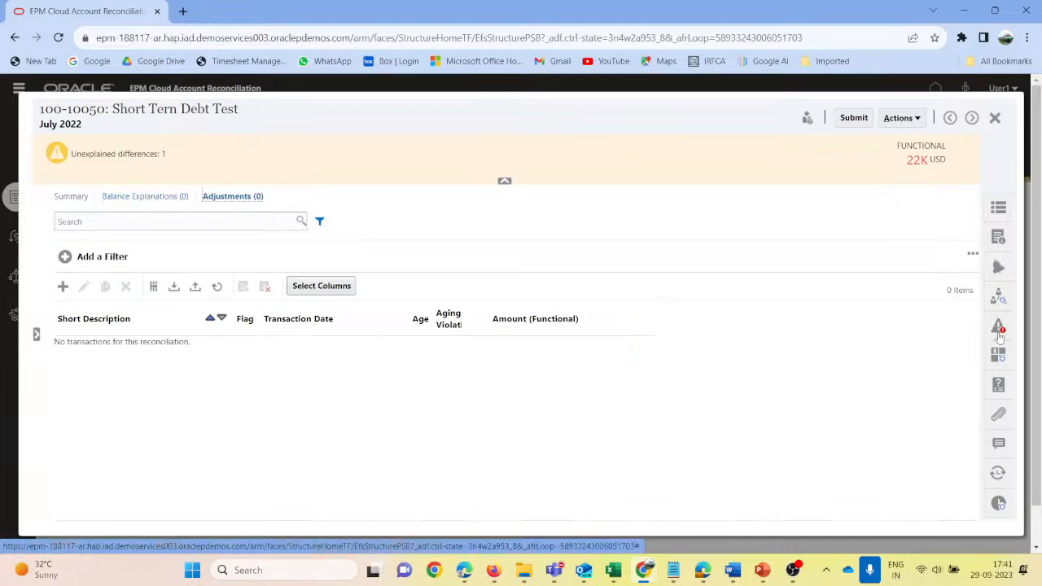
pyautogui.click(998, 358)
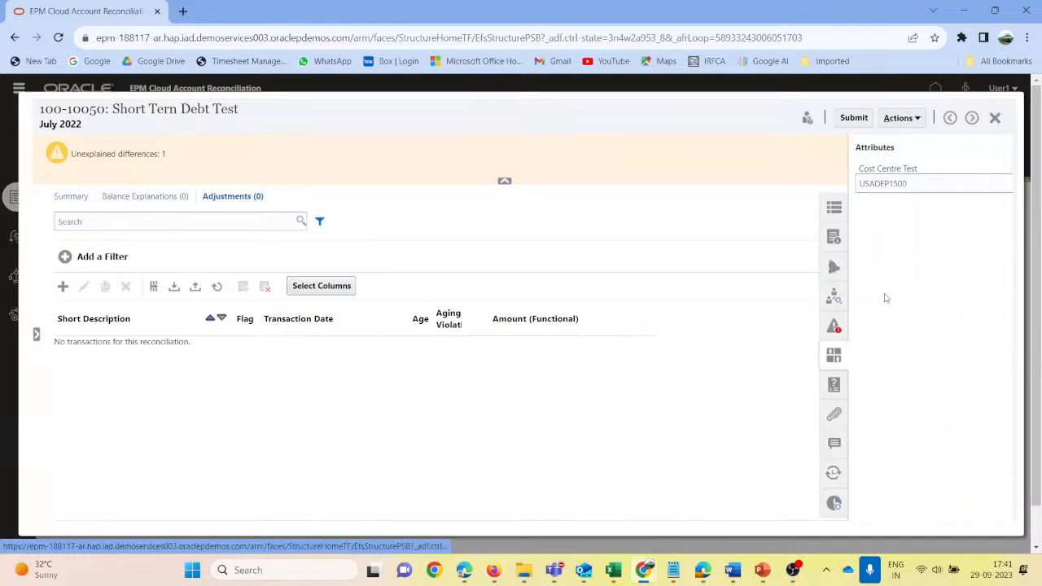
pyautogui.click(833, 185)
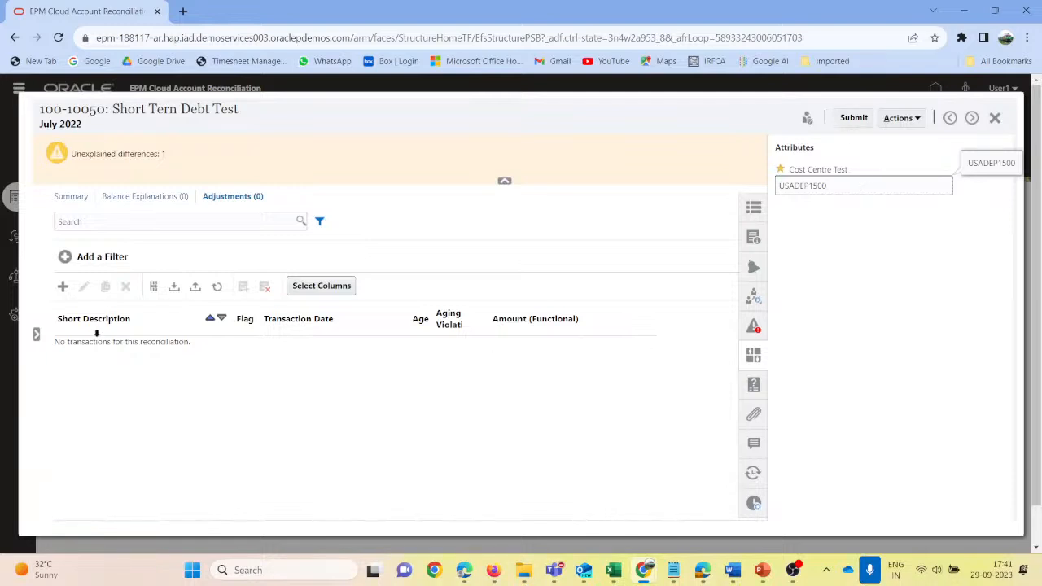
pyautogui.click(752, 355)
# - Start a new balance explanation transaction for reconciliation 100-10050, ready for its short description
pyautogui.click(131, 199)
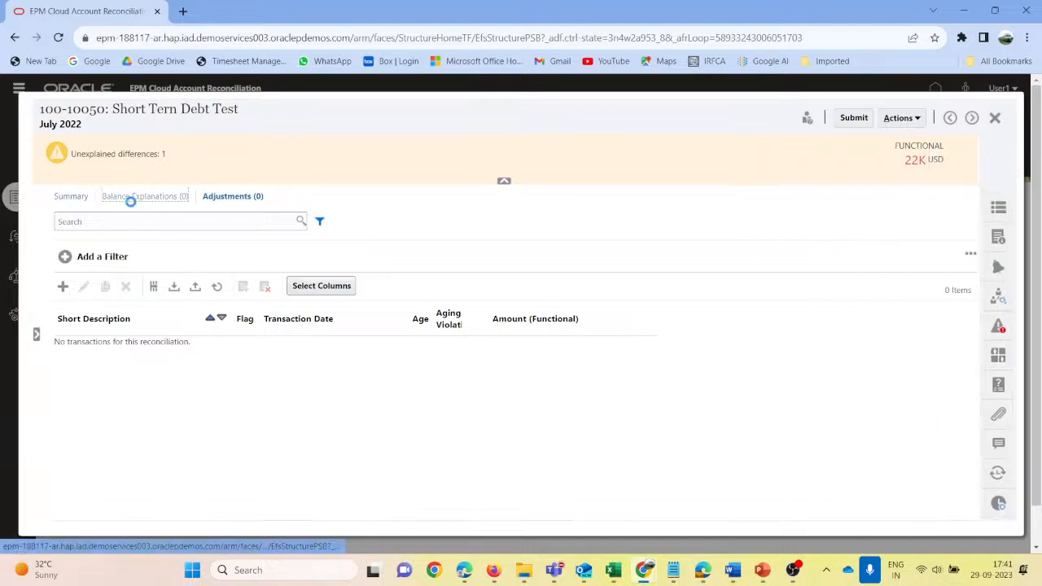
pyautogui.click(63, 286)
pyautogui.click(160, 233)
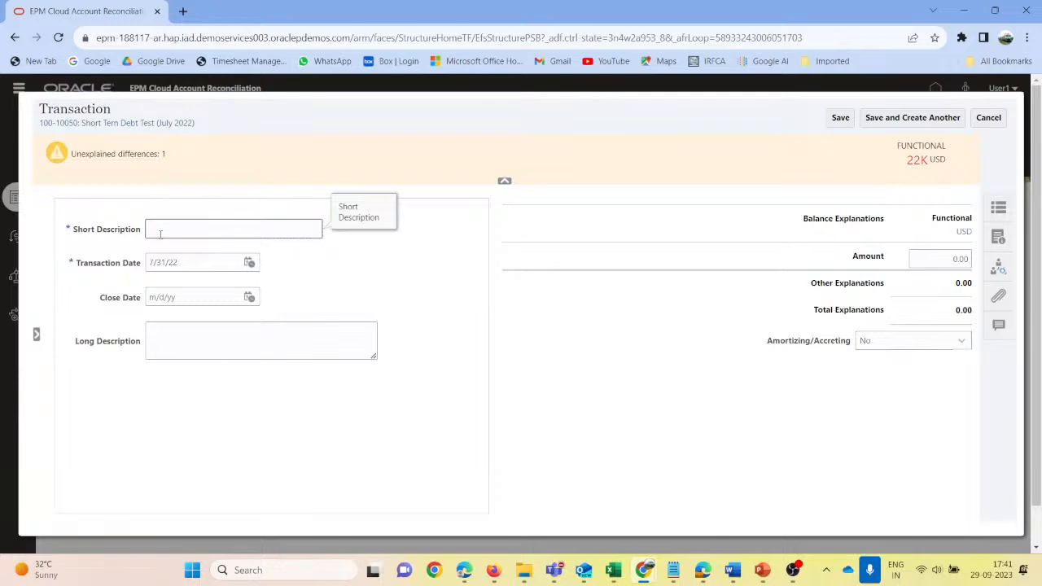
# - Create a balance explanation transaction with short description "List attached for explanation" and an amount of 22,000.00, and save it
pyautogui.click(988, 117)
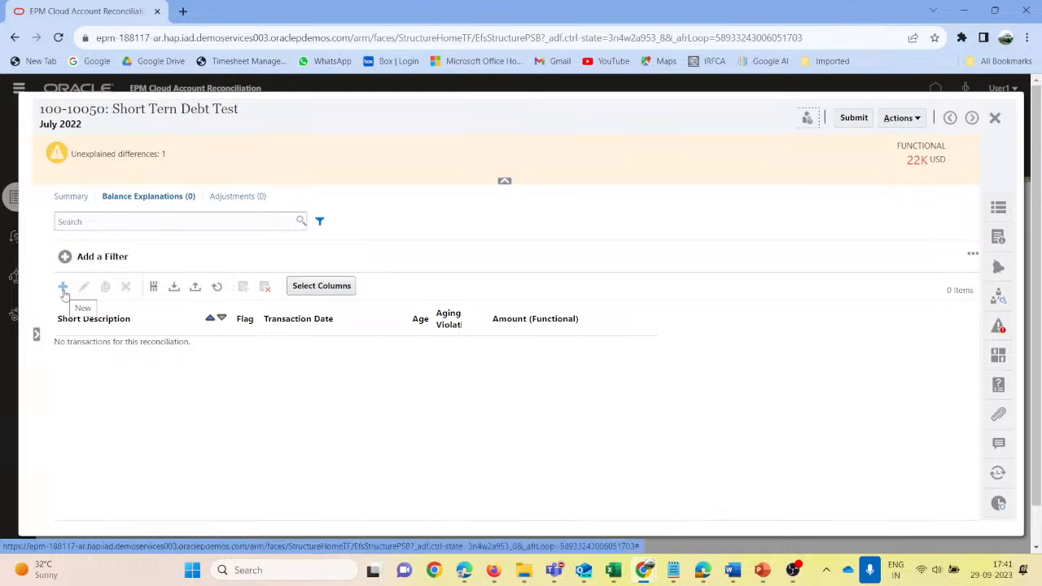
pyautogui.click(63, 288)
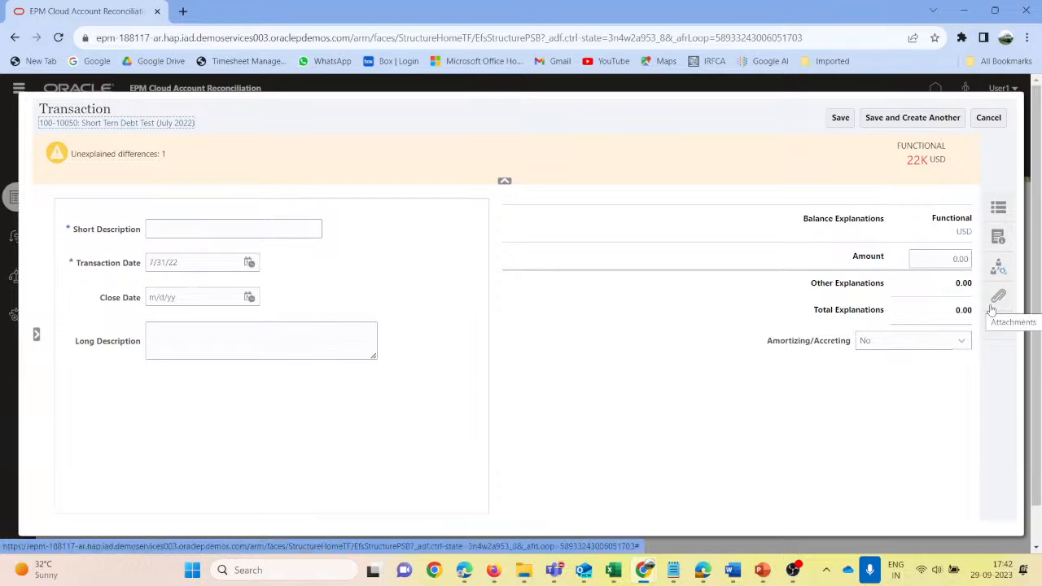
pyautogui.click(199, 229)
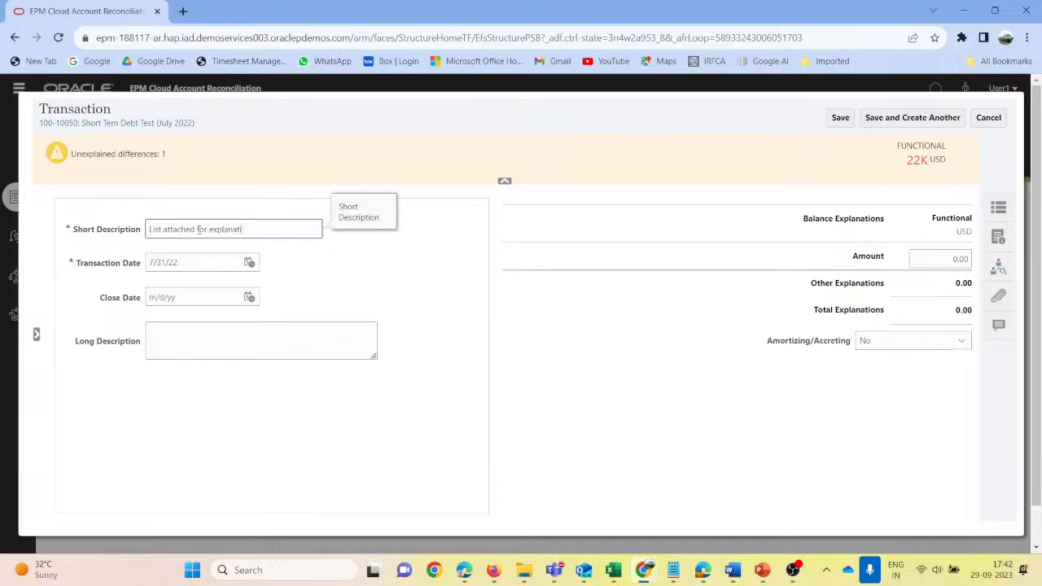
pyautogui.press('Tab')
pyautogui.click(202, 337)
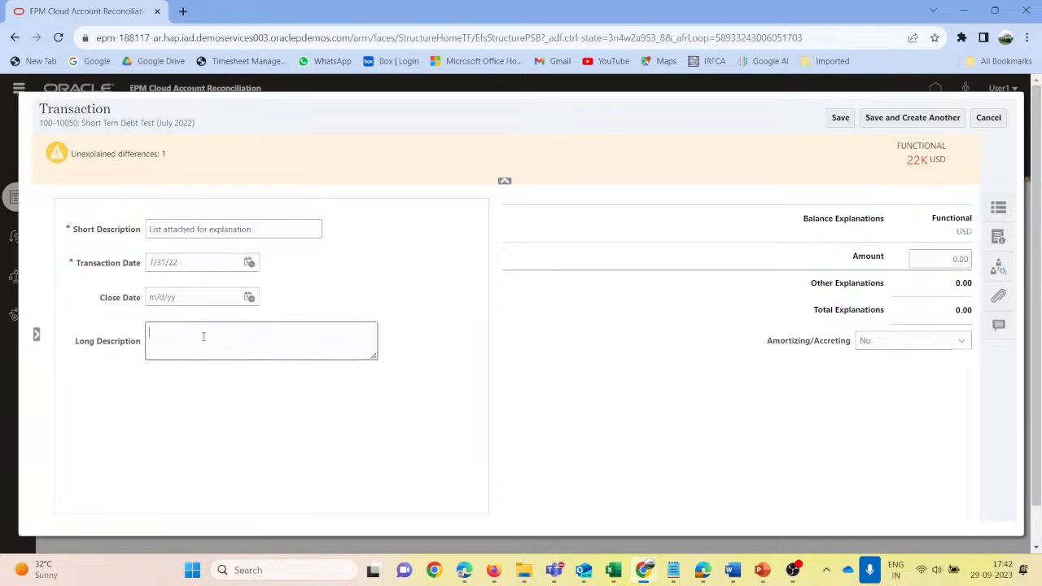
pyautogui.click(940, 261)
pyautogui.write('2')
pyautogui.write('2,00')
pyautogui.press('Tab')
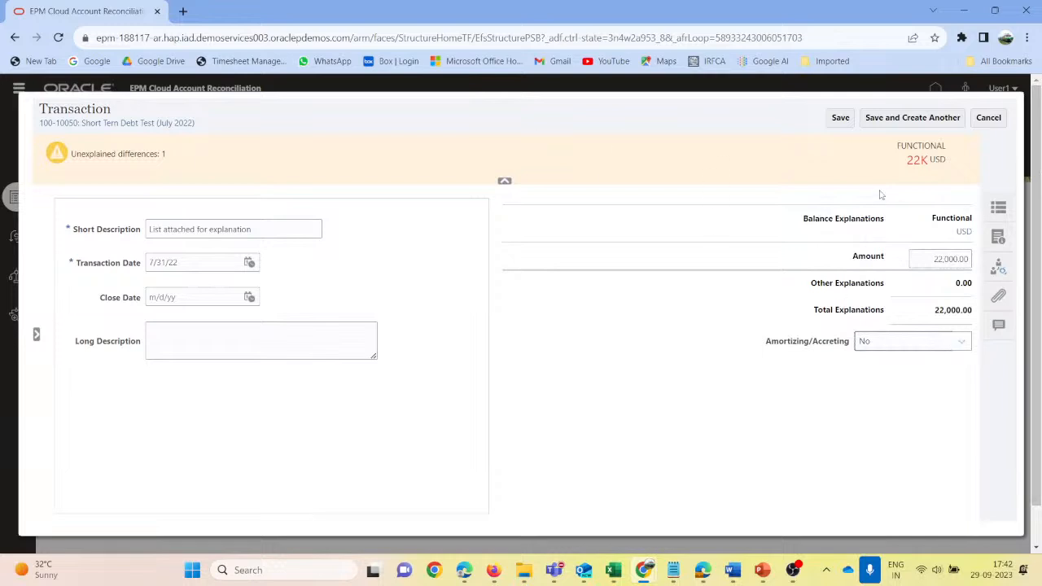
pyautogui.click(841, 119)
# - Open the saved "List attached for explanation" transaction for editing and show its attachments
pyautogui.click(210, 351)
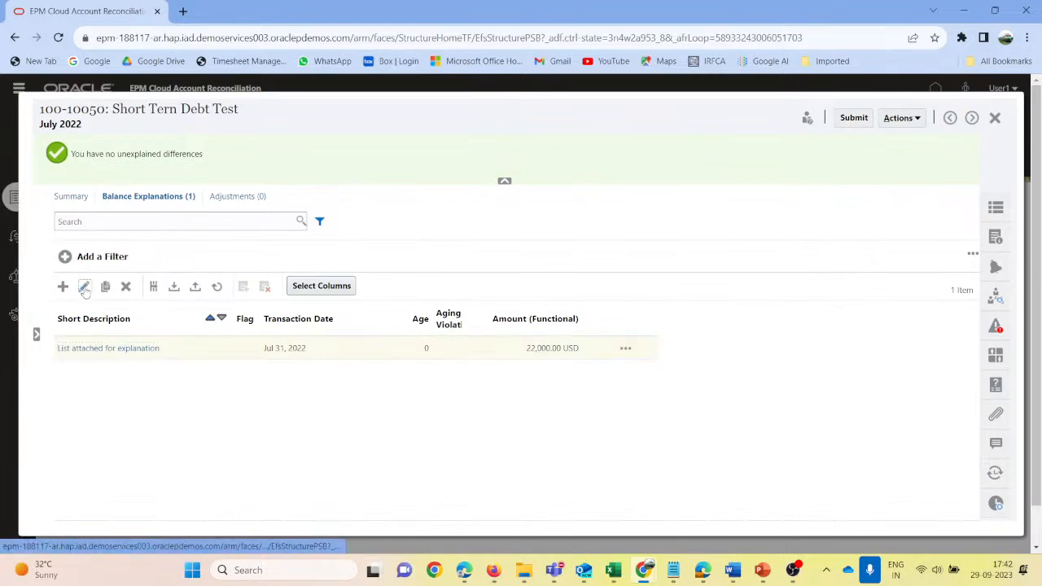
pyautogui.click(84, 286)
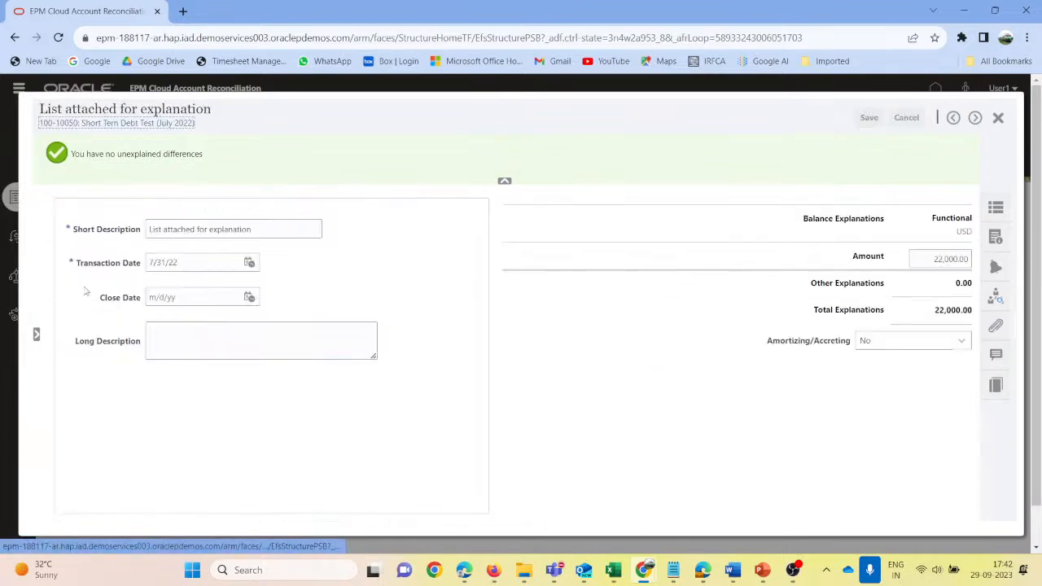
pyautogui.click(996, 325)
# - Switch to the ShortTerm_Debt_Bal_Explanation sheet in Excel and set the Lease Payments amount to 7000
pyautogui.moveTo(762, 569)
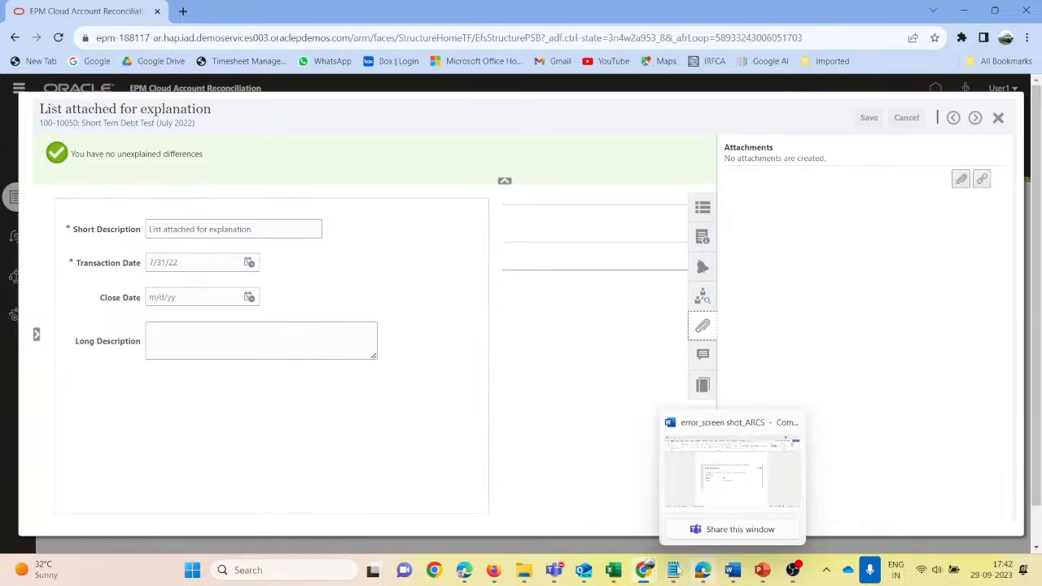
pyautogui.moveTo(613, 569)
pyautogui.click(633, 470)
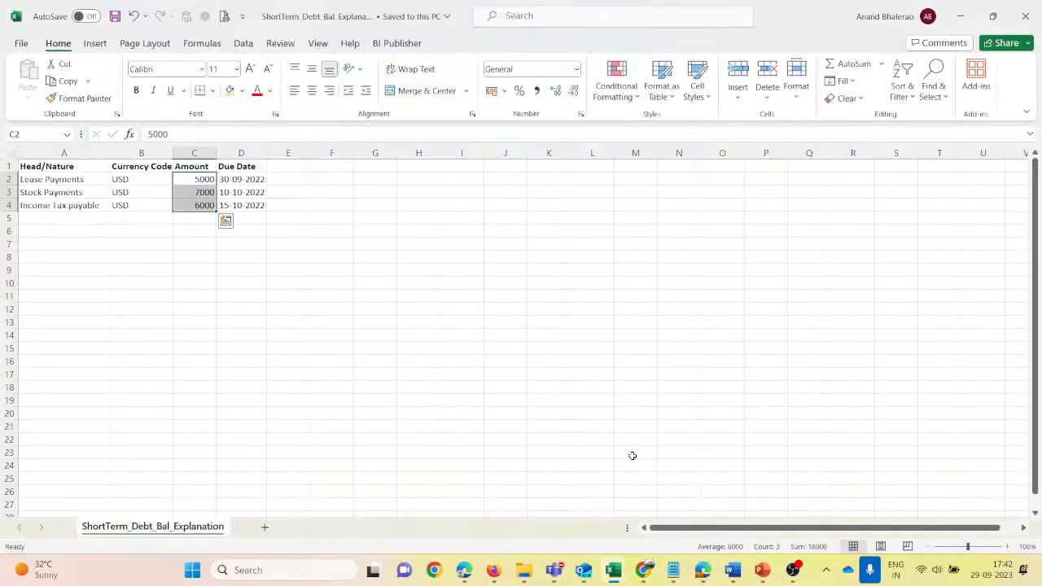
pyautogui.click(67, 218)
pyautogui.moveTo(197, 179); pyautogui.dragTo(195, 204)
pyautogui.click(193, 183)
pyautogui.write('70')
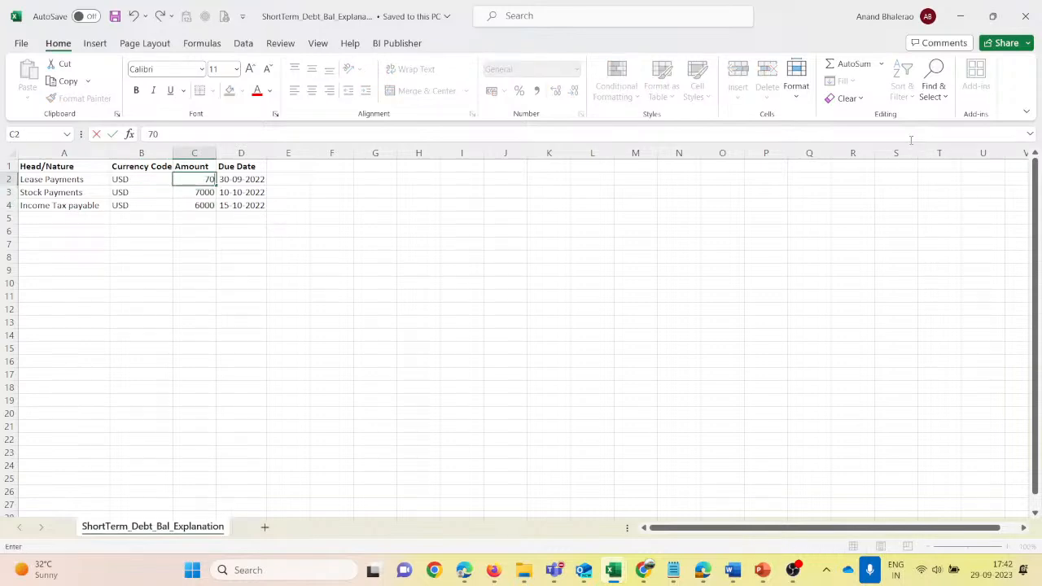
pyautogui.press('Return')
pyautogui.press('Up')
pyautogui.hotkey('shift', 'Down')
pyautogui.hotkey('shift', 'Down')
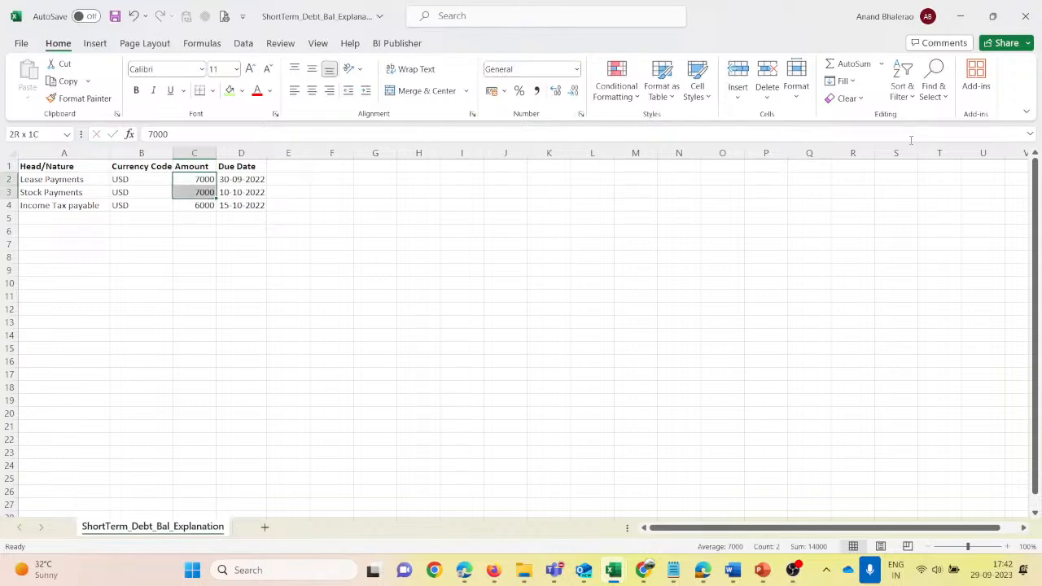
# - Set the Income Tax payable amount to 8000 and save the explanation file
pyautogui.press('Down')
pyautogui.press('Down')
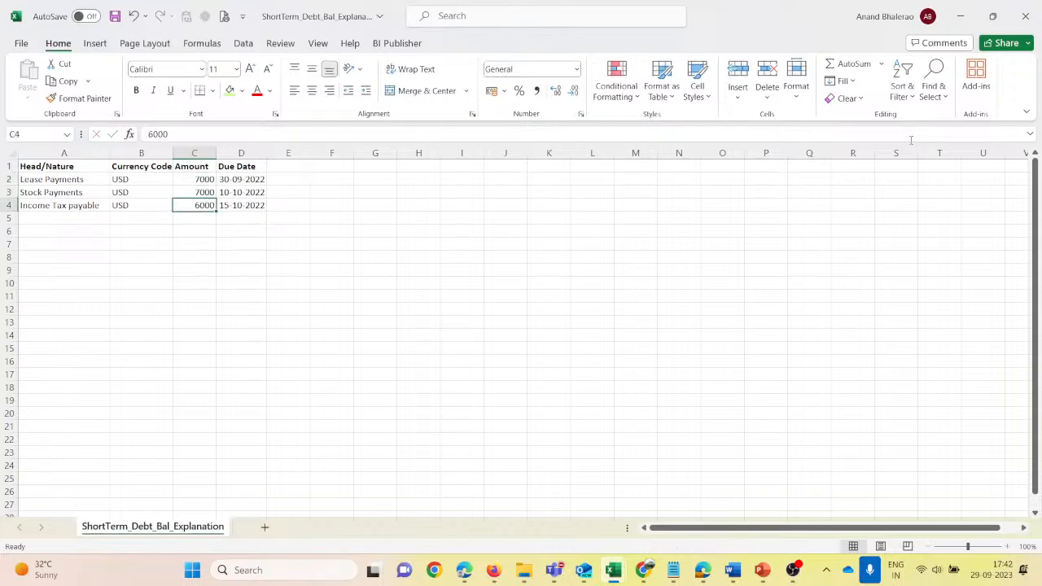
pyautogui.write('80')
pyautogui.press('Return')
pyautogui.press('Up')
pyautogui.press('Up')
pyautogui.press('Up')
pyautogui.press('Left')
pyautogui.press('Left')
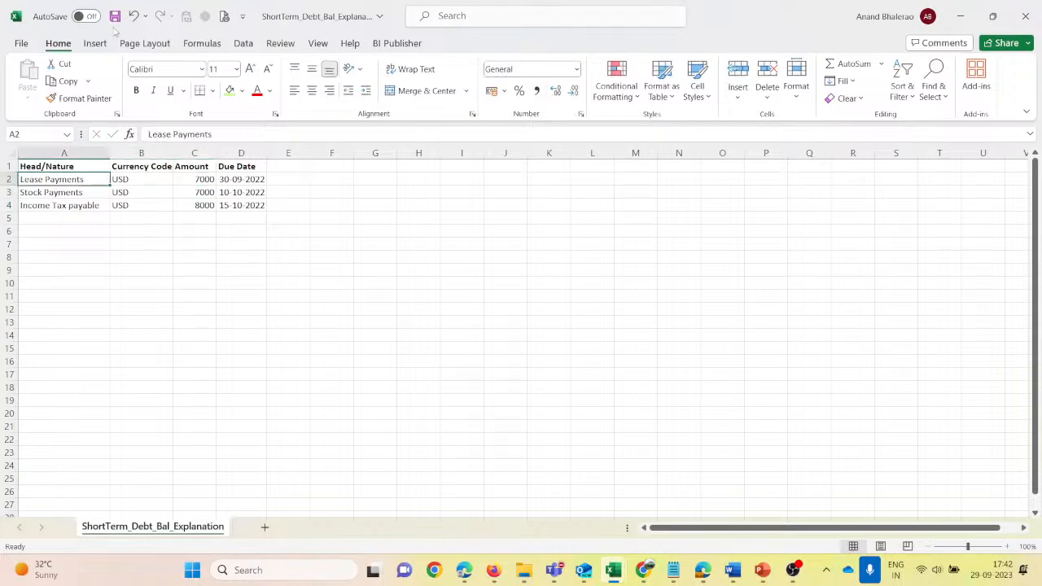
pyautogui.click(114, 16)
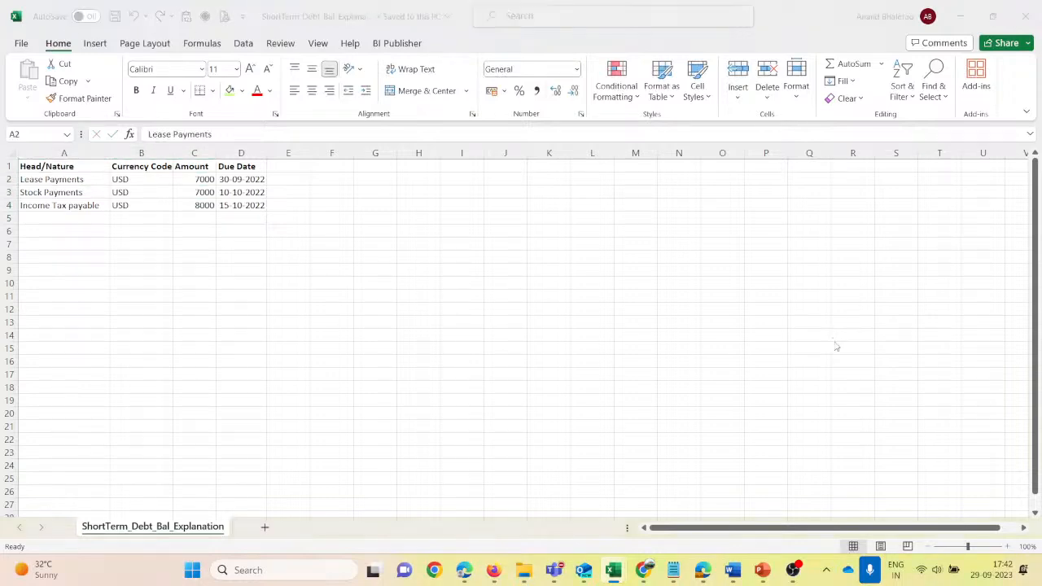
# - Switch back to Chrome and attach ShortTerm_Debt_Bal_Explanation.csv from the Webinar folder to the transaction
pyautogui.hotkey('alt', 'Tab')
pyautogui.click(960, 179)
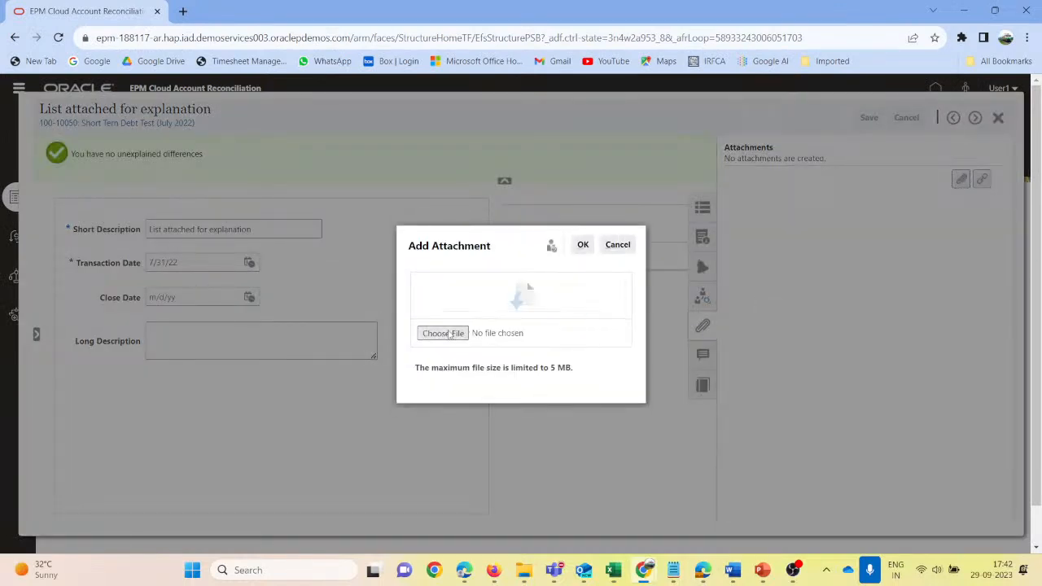
pyautogui.click(450, 334)
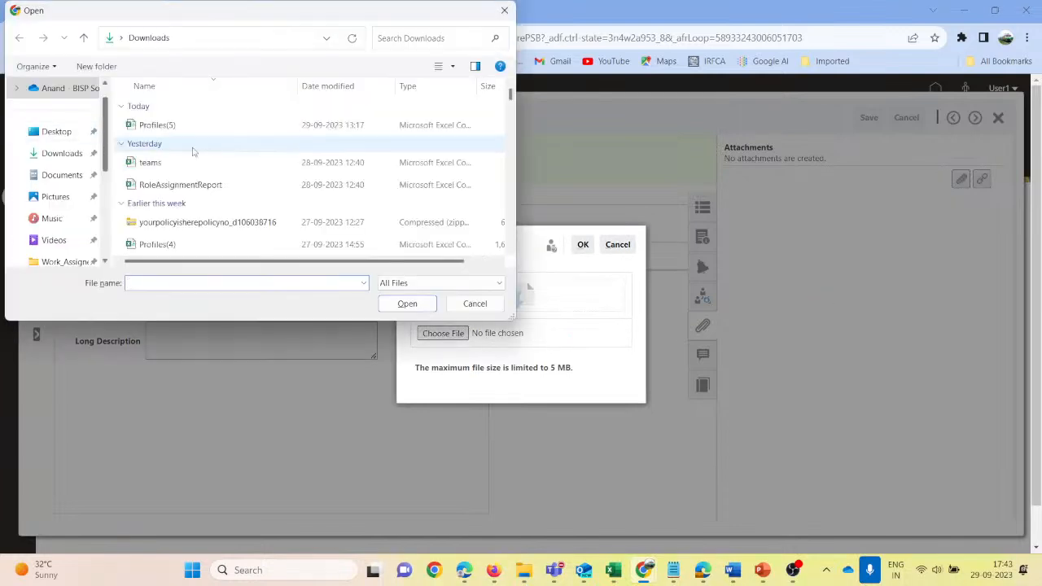
pyautogui.scroll(-1, 92, 224)
pyautogui.scroll(1, 85, 179)
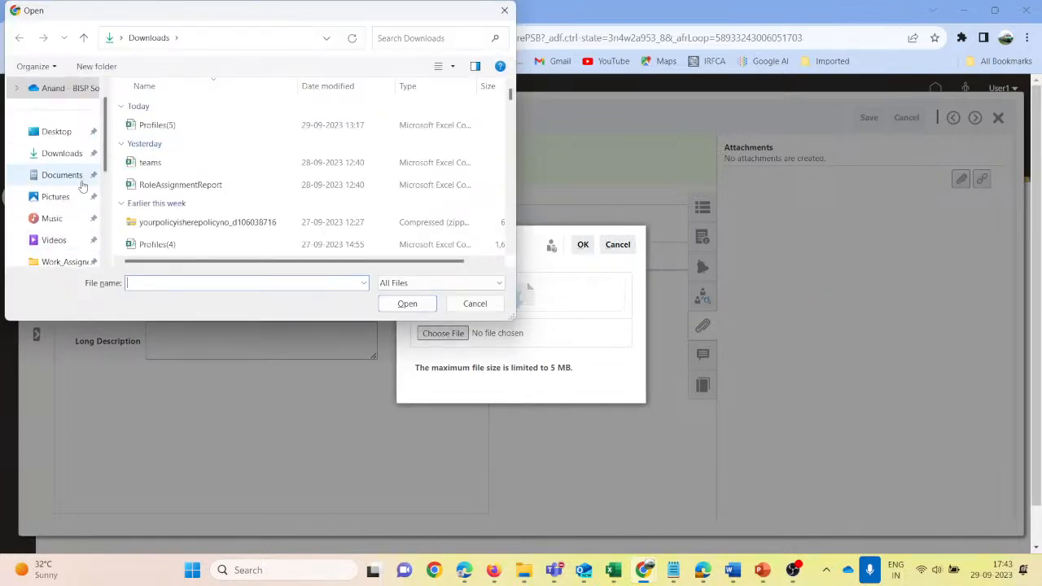
pyautogui.scroll(-1, 75, 216)
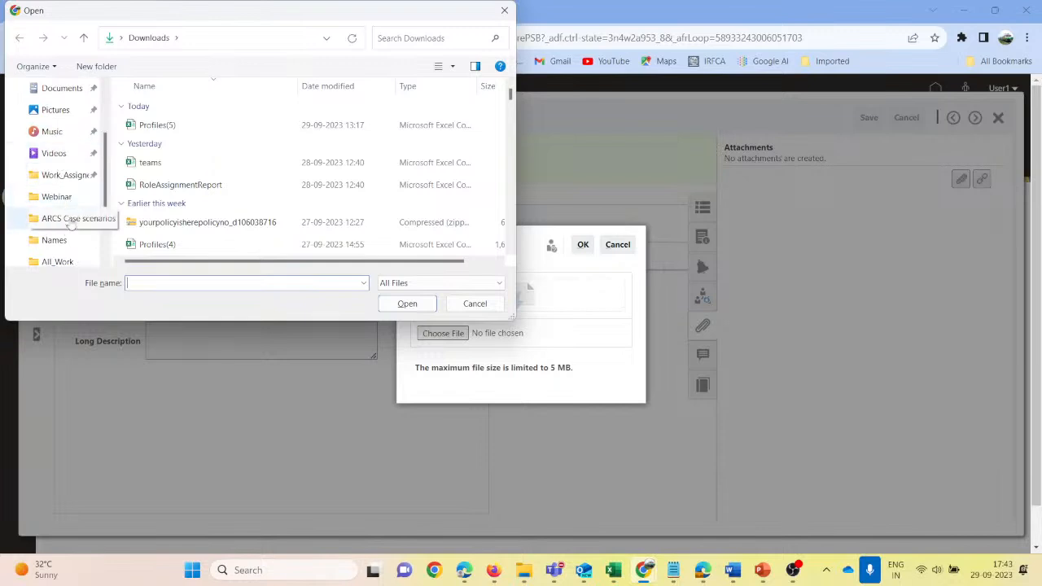
pyautogui.click(50, 197)
pyautogui.click(196, 109)
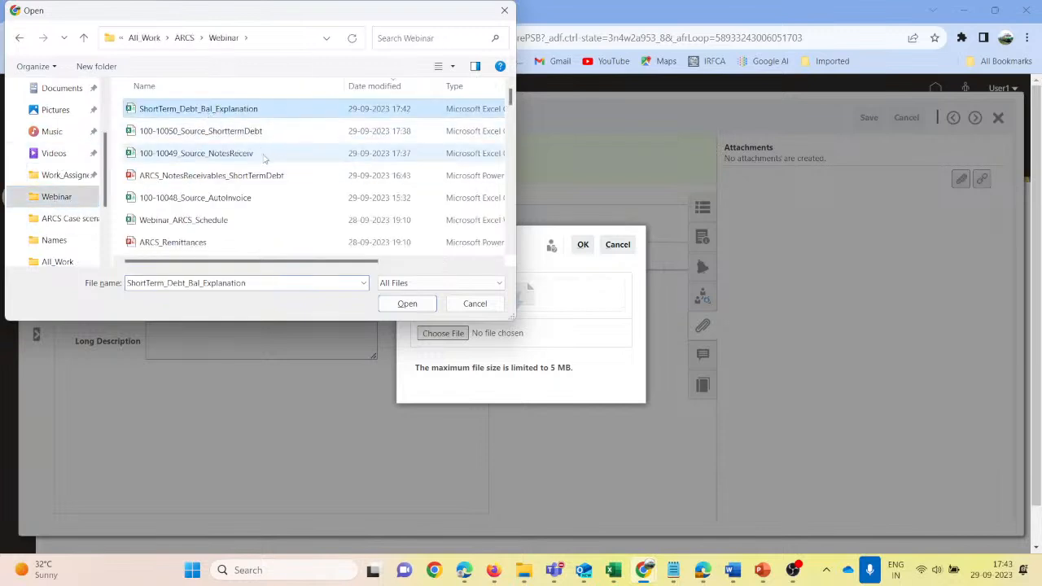
pyautogui.click(409, 303)
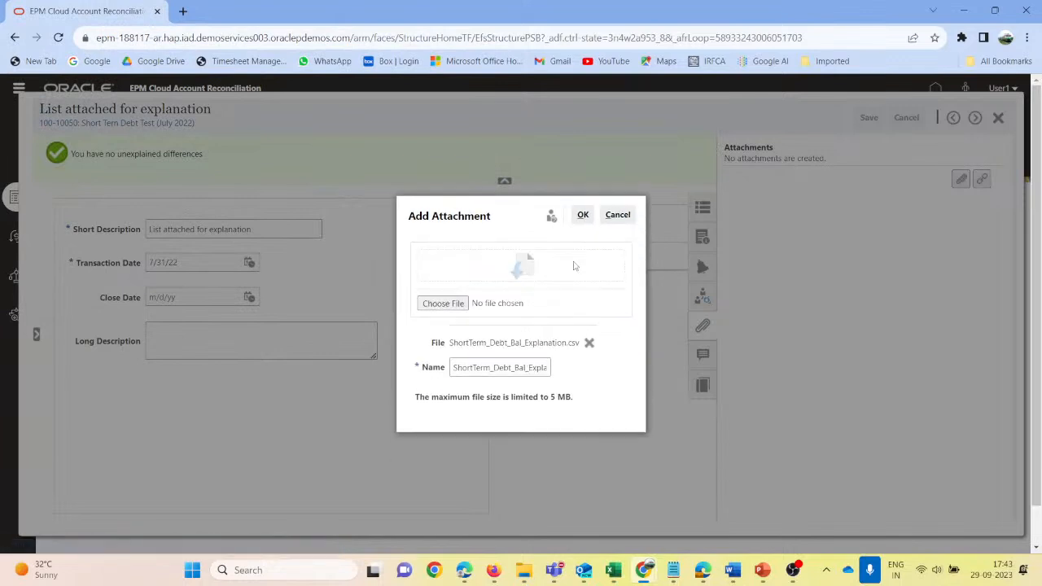
pyautogui.click(583, 215)
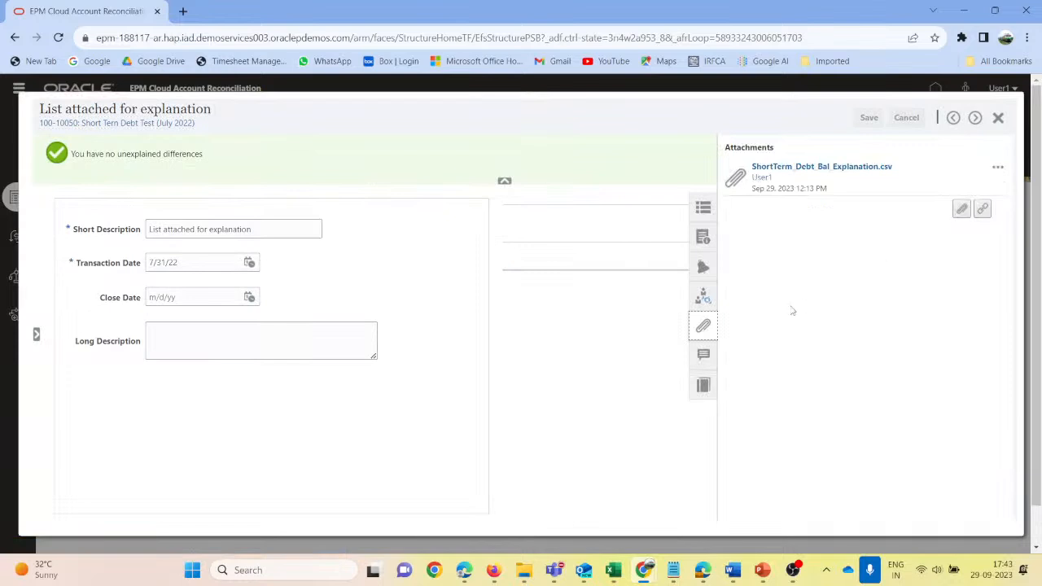
# - Post the comment "File Attached" on the transaction and close it
pyautogui.click(701, 325)
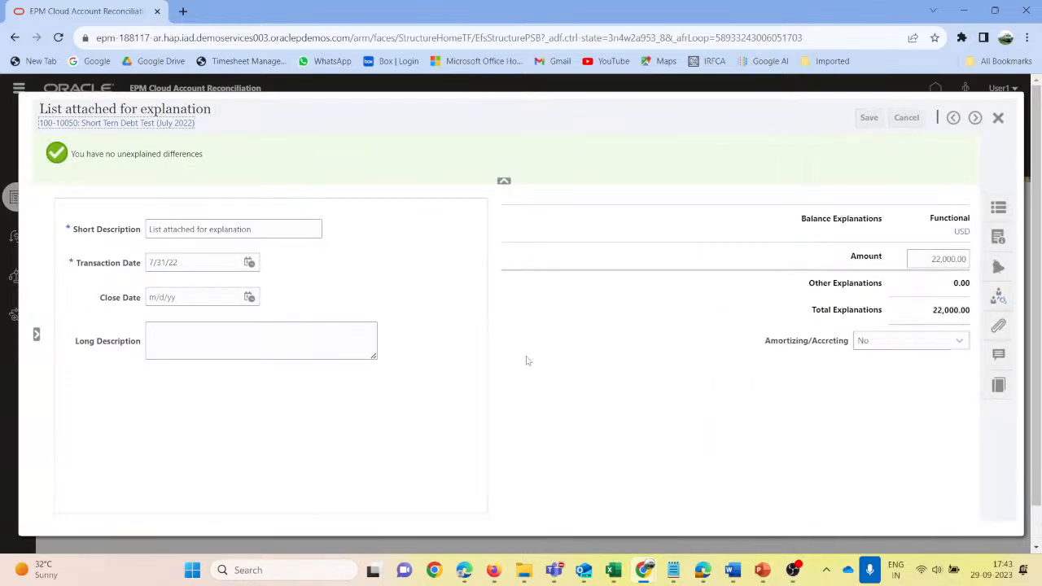
pyautogui.click(1001, 359)
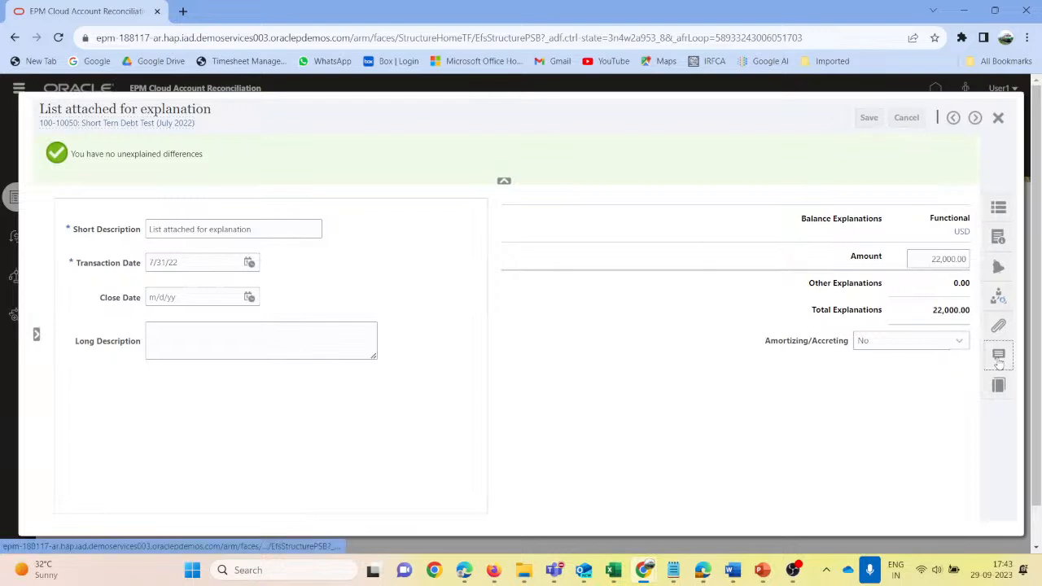
pyautogui.click(799, 201)
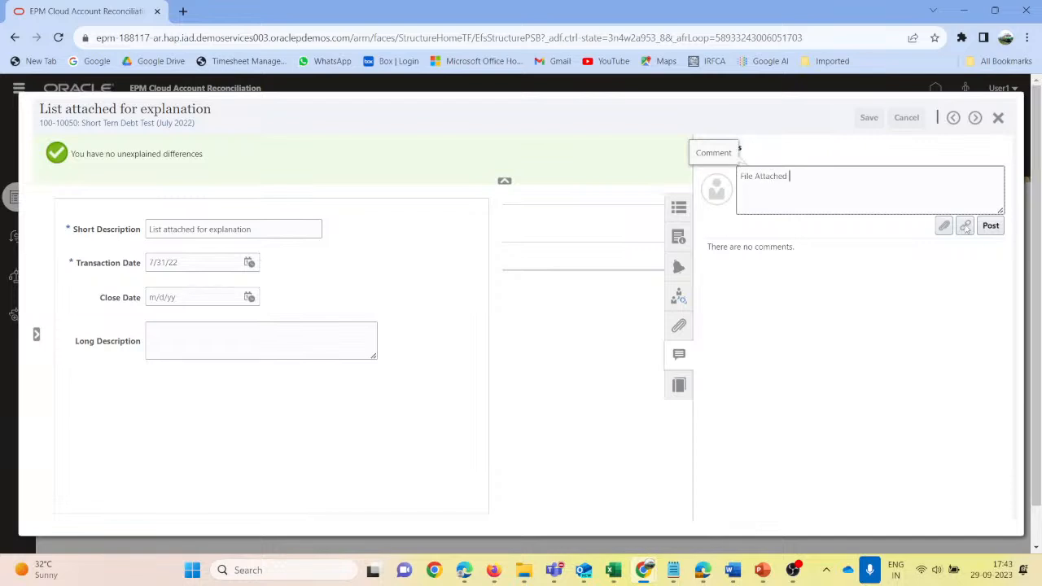
pyautogui.click(998, 227)
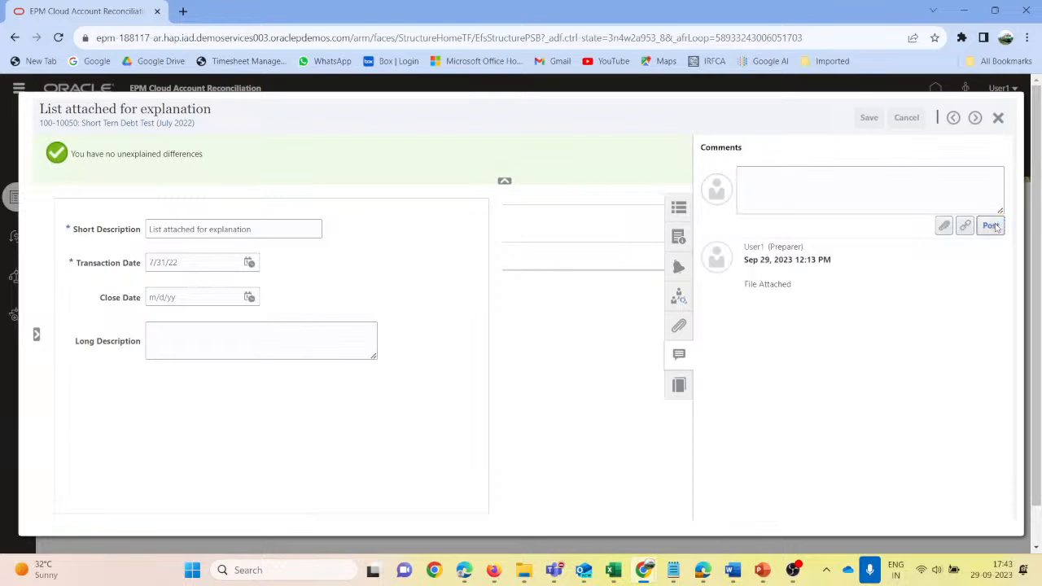
pyautogui.click(998, 118)
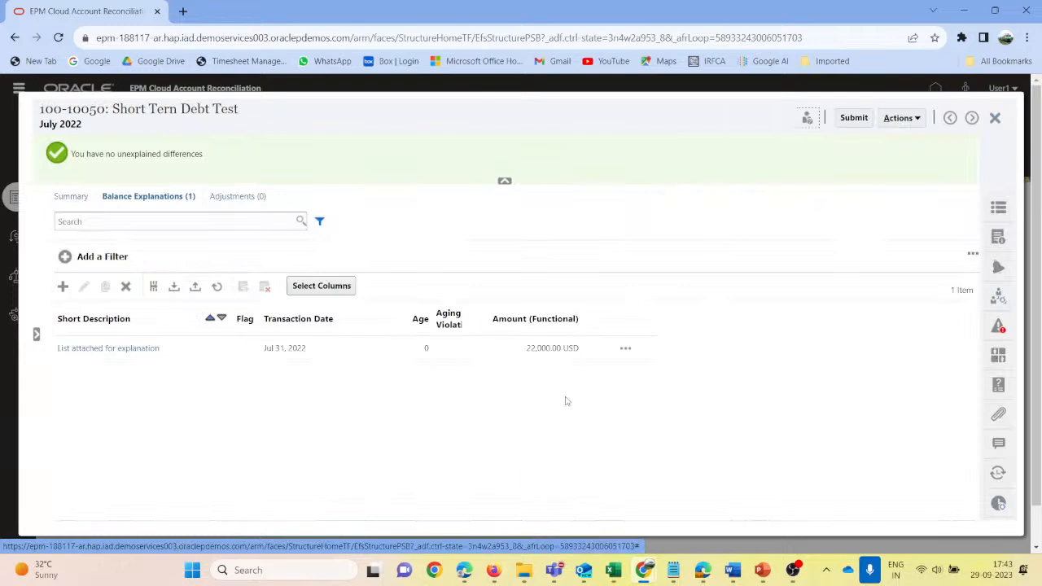
# - Check the balance summary and transaction attachments of reconciliation 100-10050, submit it to complete preparation, and close it
pyautogui.click(69, 198)
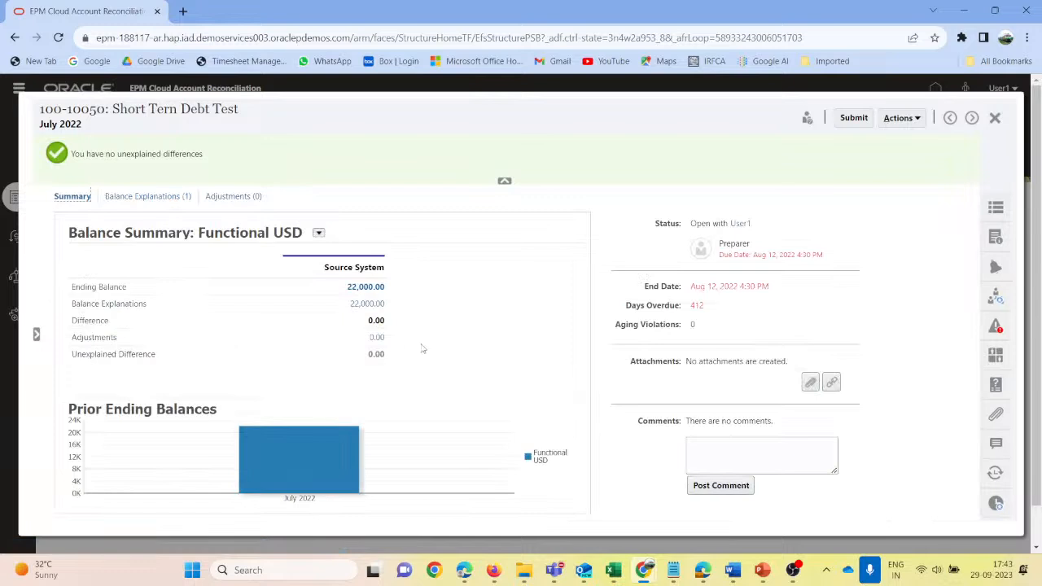
pyautogui.click(137, 197)
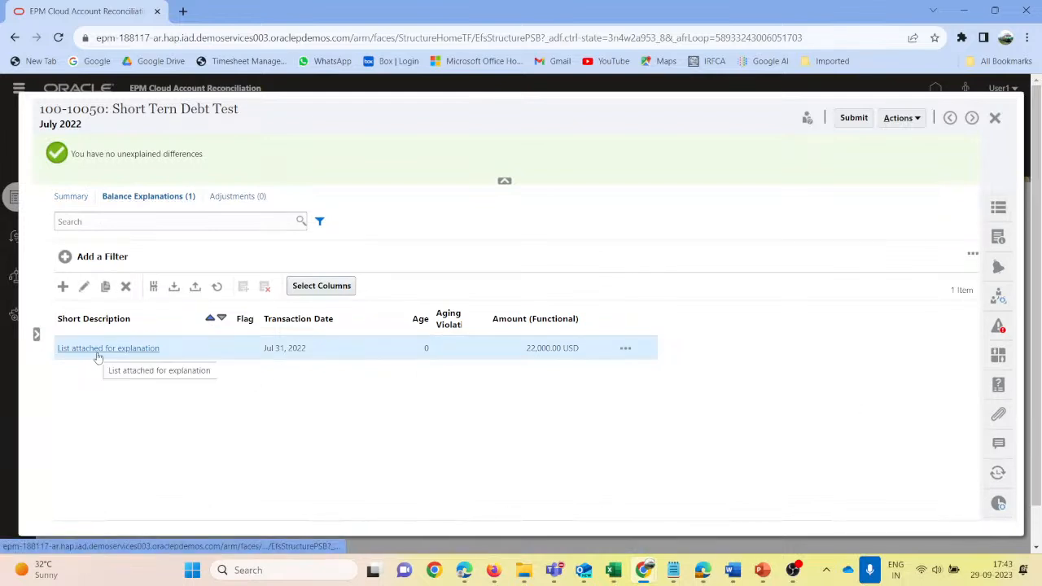
pyautogui.click(998, 416)
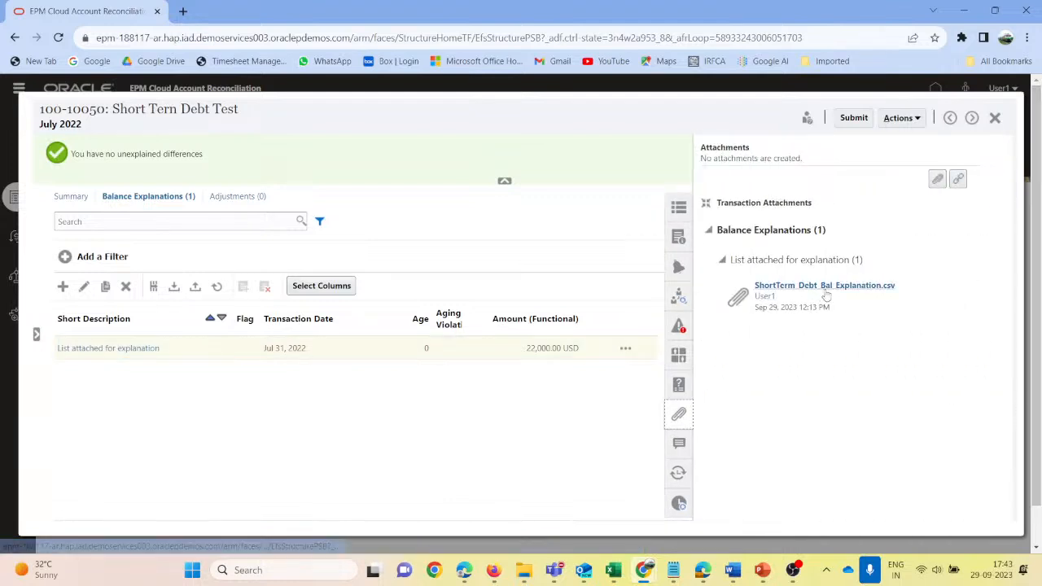
pyautogui.click(854, 118)
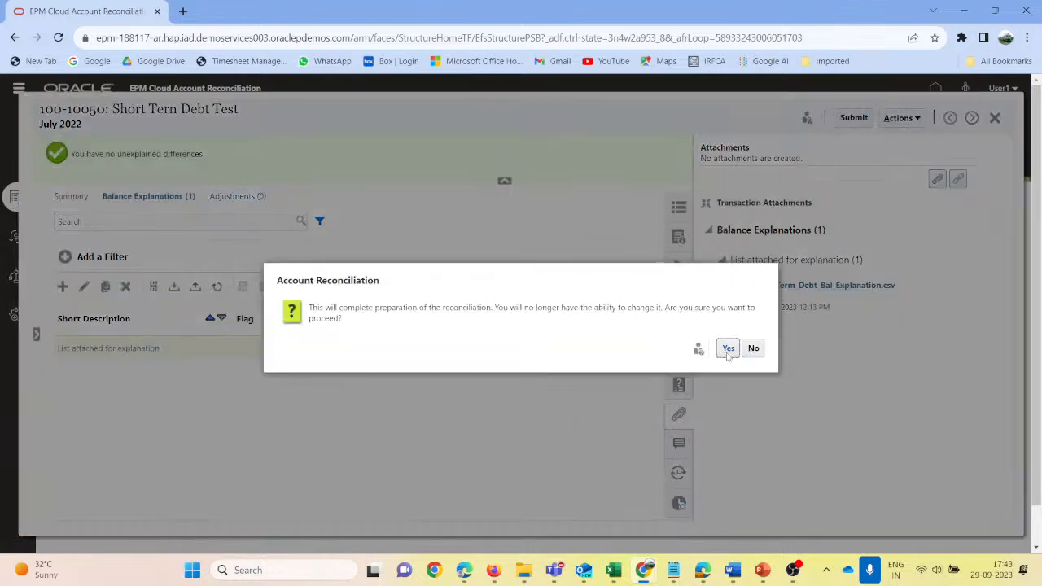
pyautogui.click(728, 349)
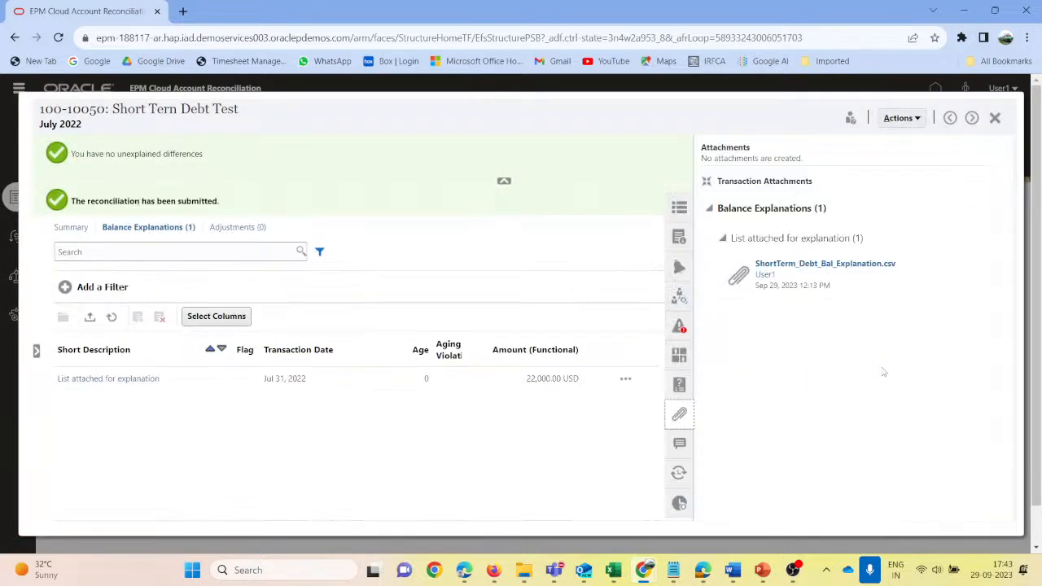
pyautogui.click(994, 118)
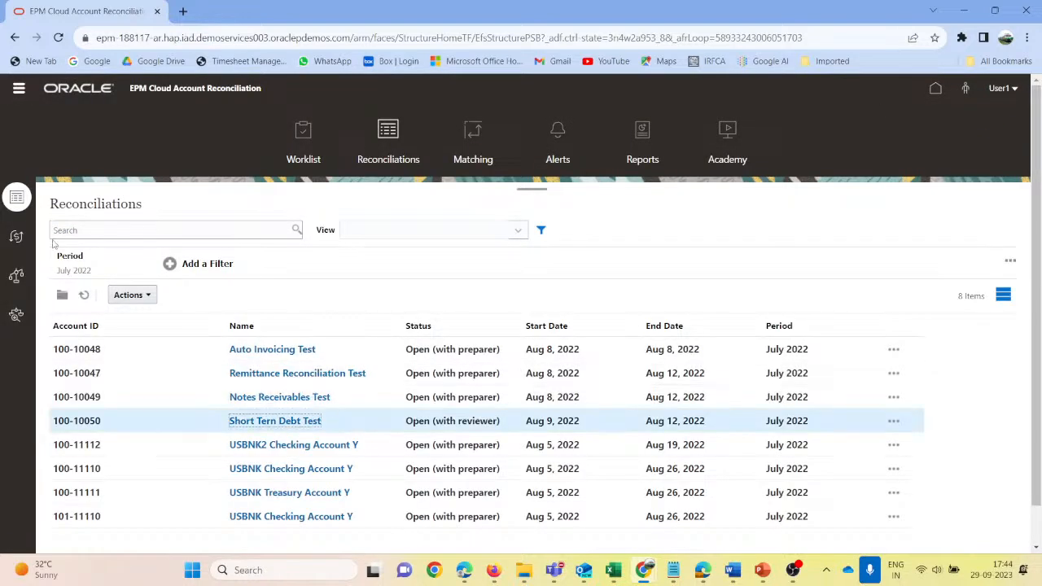
# - Refresh the Reconciliations list and reopen Short Tern Debt Test to check its status and assigned reviewer
pyautogui.click(84, 295)
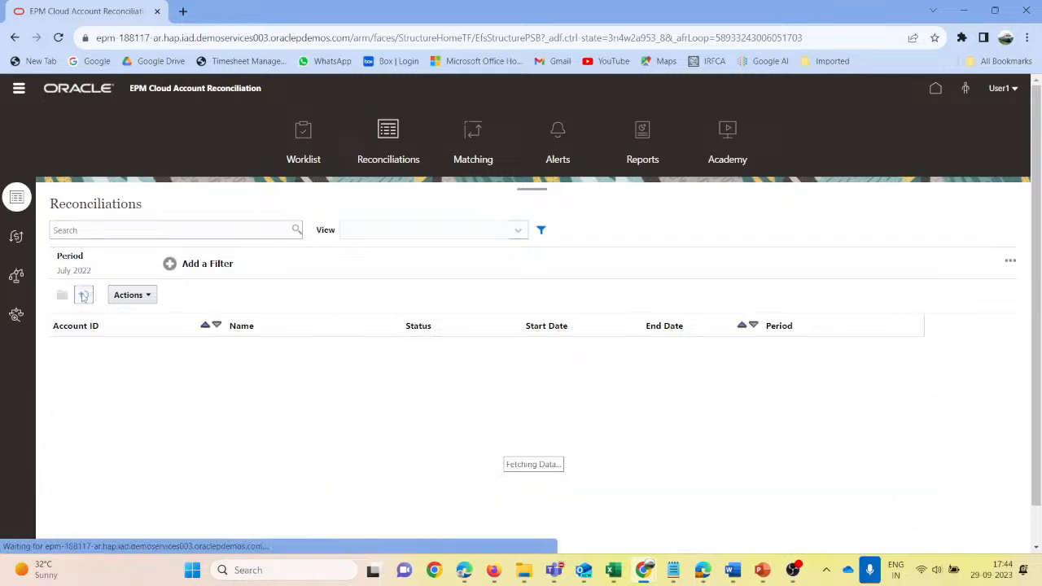
pyautogui.click(273, 431)
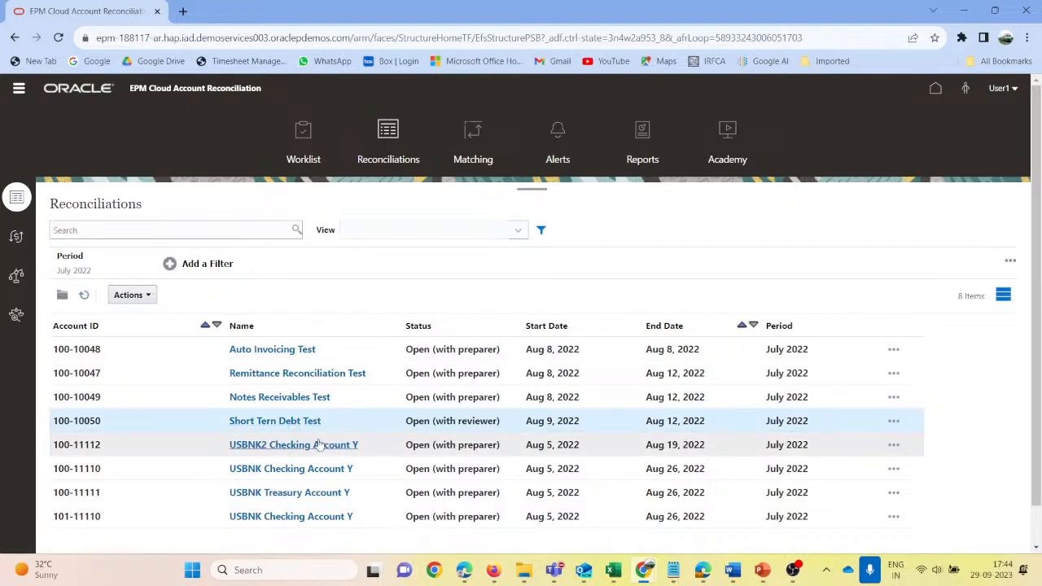
pyautogui.click(298, 421)
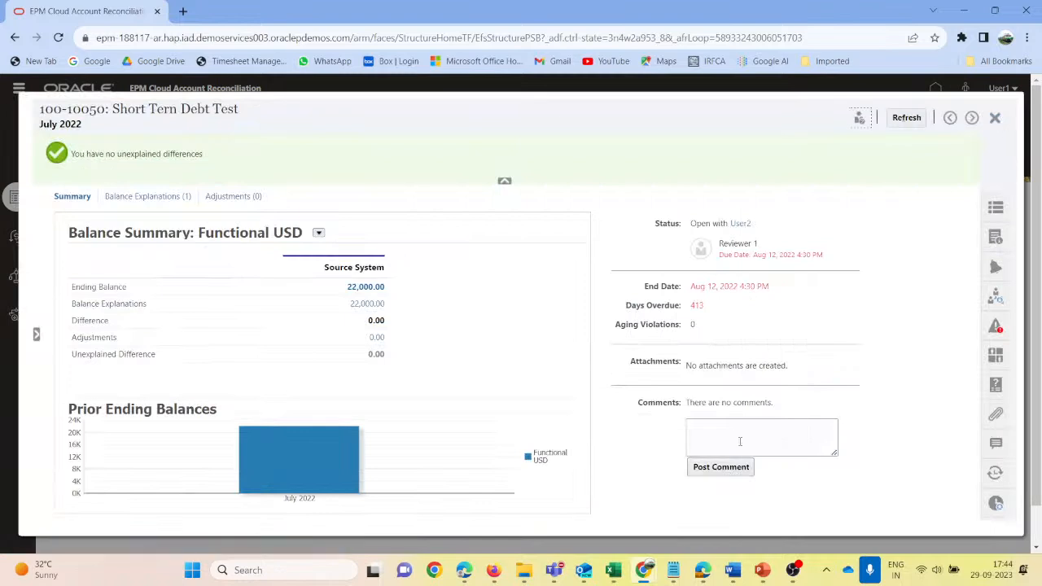
# - Close the reconciliation, switch to the administrator session in Firefox and check the status of Short Tern Debt Test in the Reconciliations list
pyautogui.click(1000, 119)
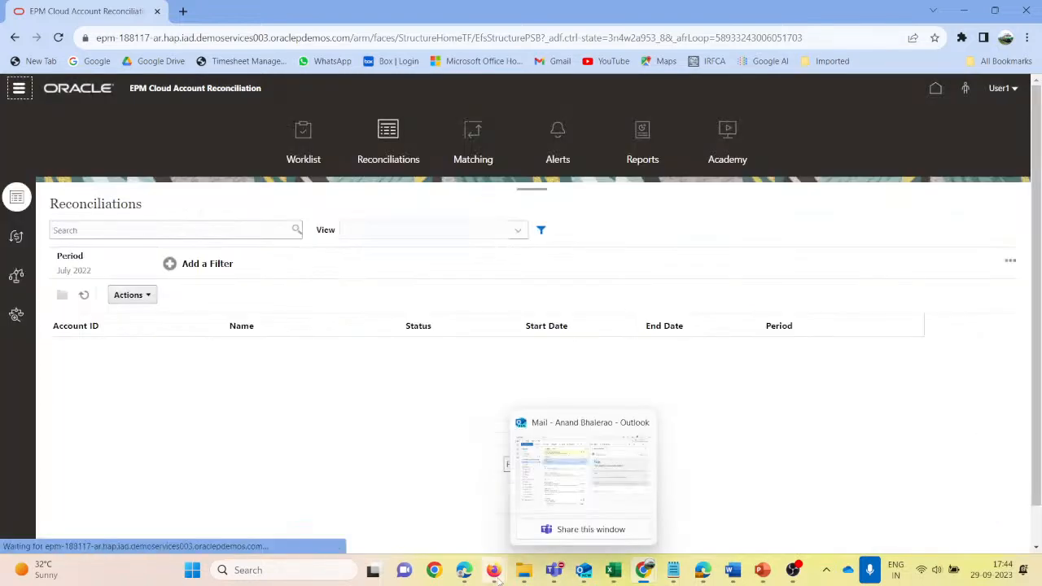
pyautogui.moveTo(493, 570)
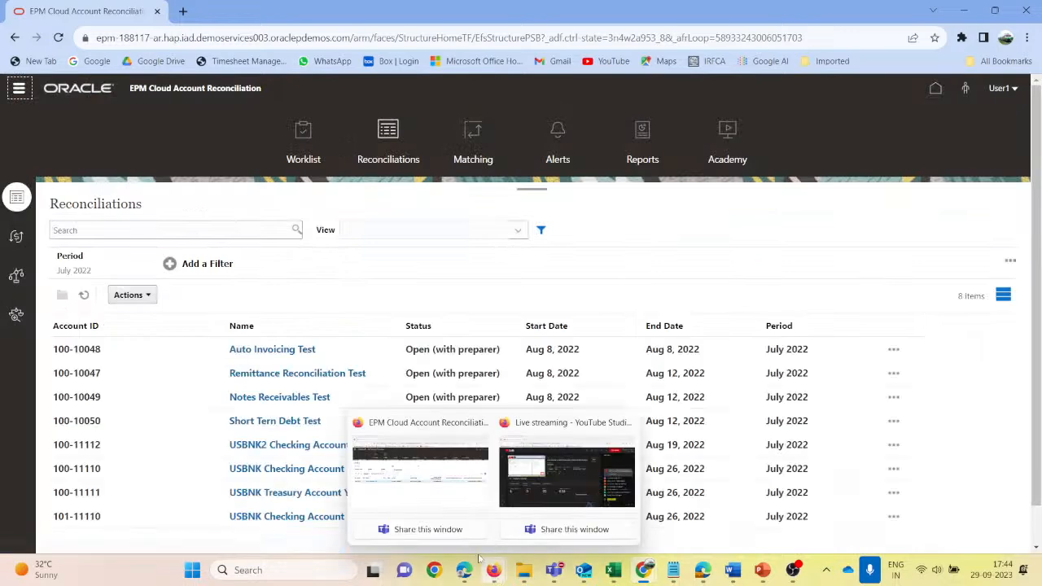
pyautogui.click(446, 501)
pyautogui.click(62, 295)
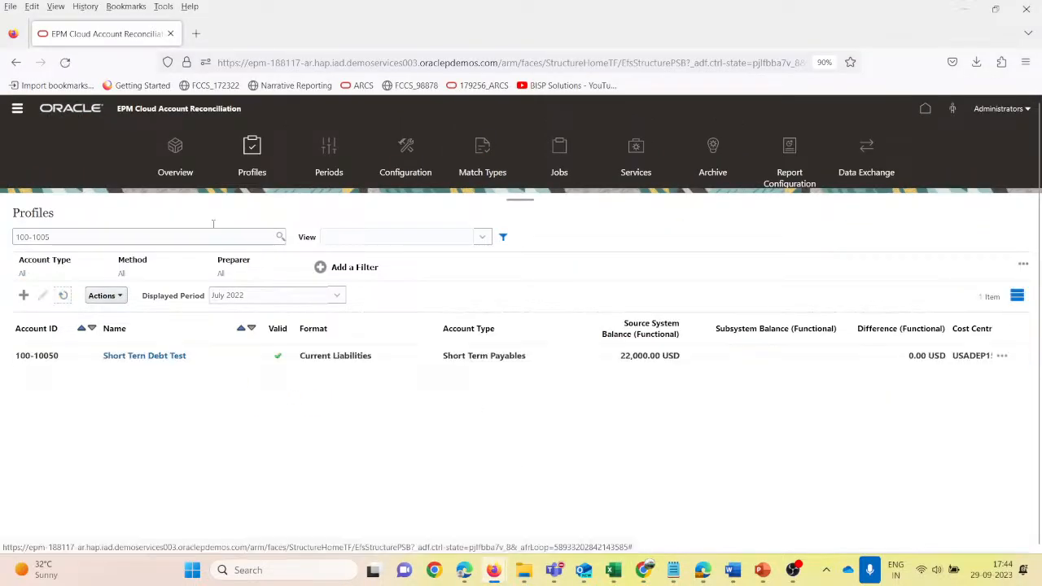
pyautogui.click(17, 110)
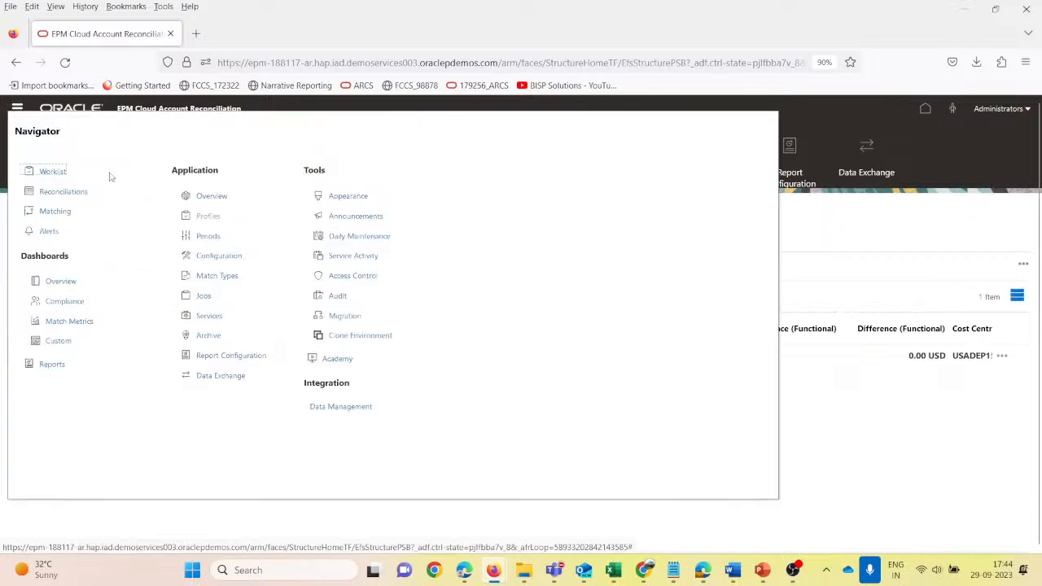
pyautogui.click(80, 195)
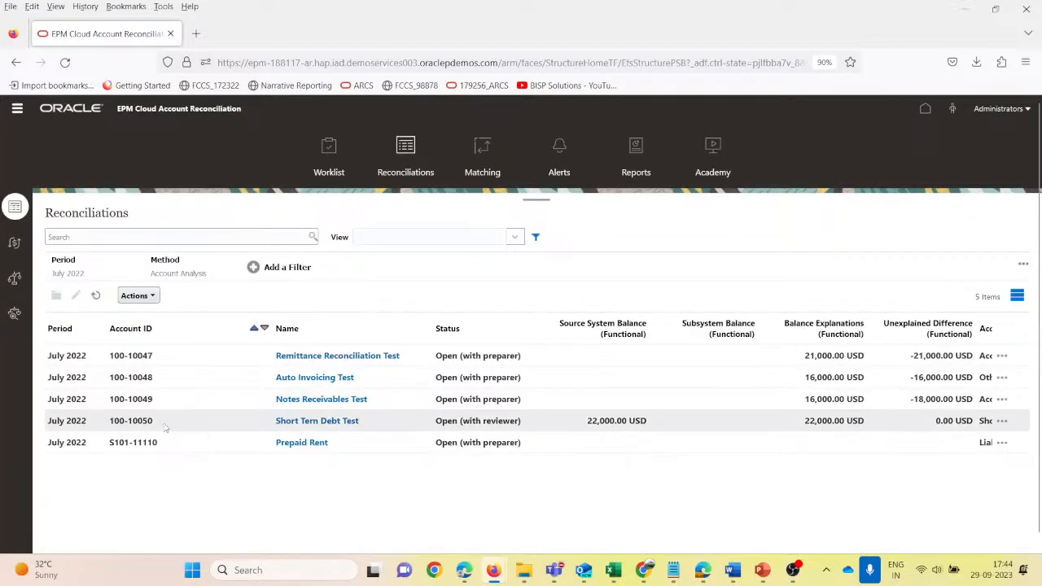
pyautogui.click(531, 427)
# - Switch back to Chrome and sign User1 out of Account Reconciliation
pyautogui.moveTo(614, 570)
pyautogui.click(496, 467)
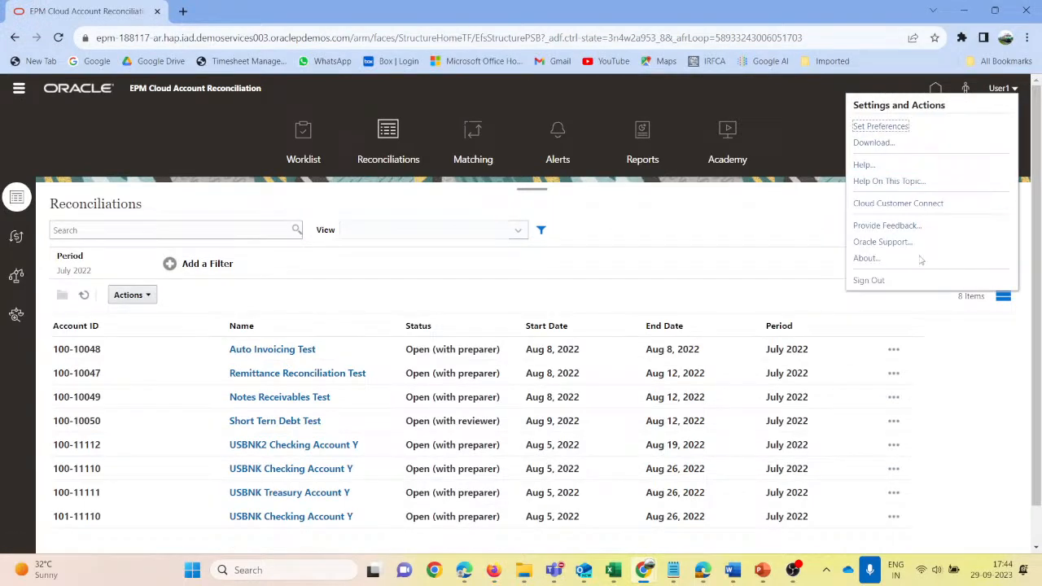
pyautogui.click(870, 280)
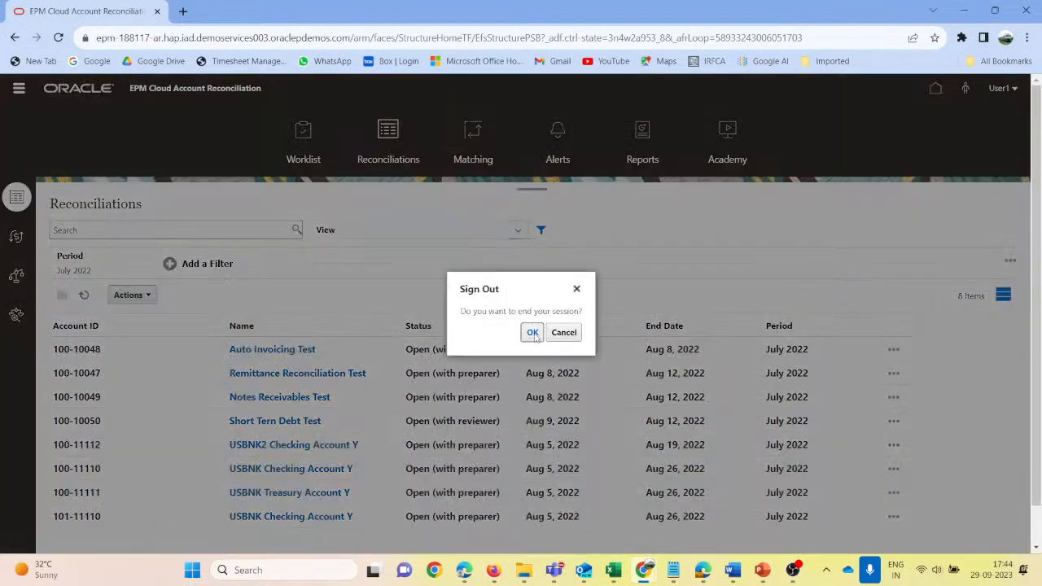
pyautogui.click(532, 331)
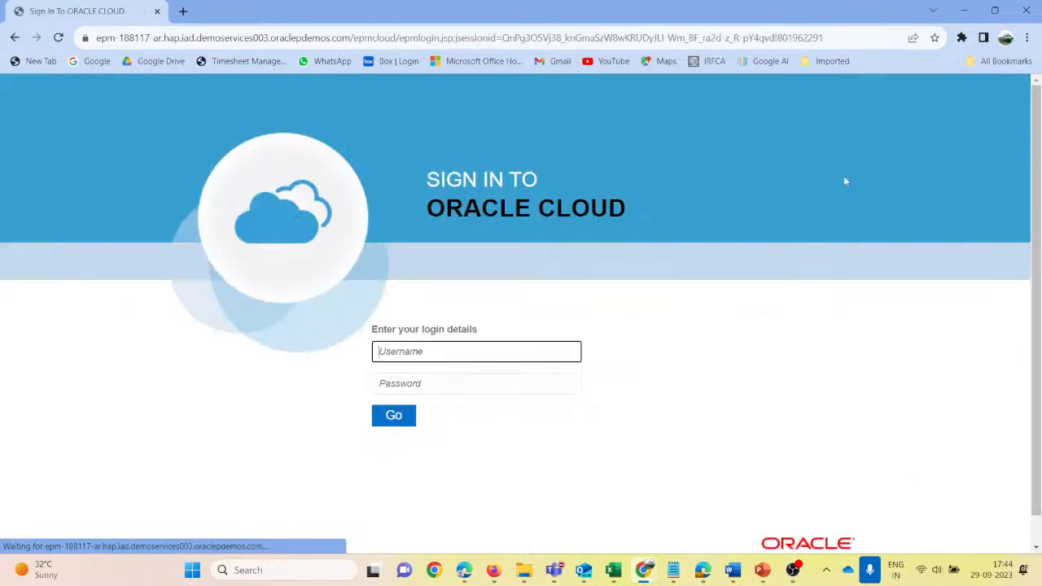
# - Sign in to Oracle Cloud as user3 with the account password and dismiss the browser's password warning
pyautogui.write('use')
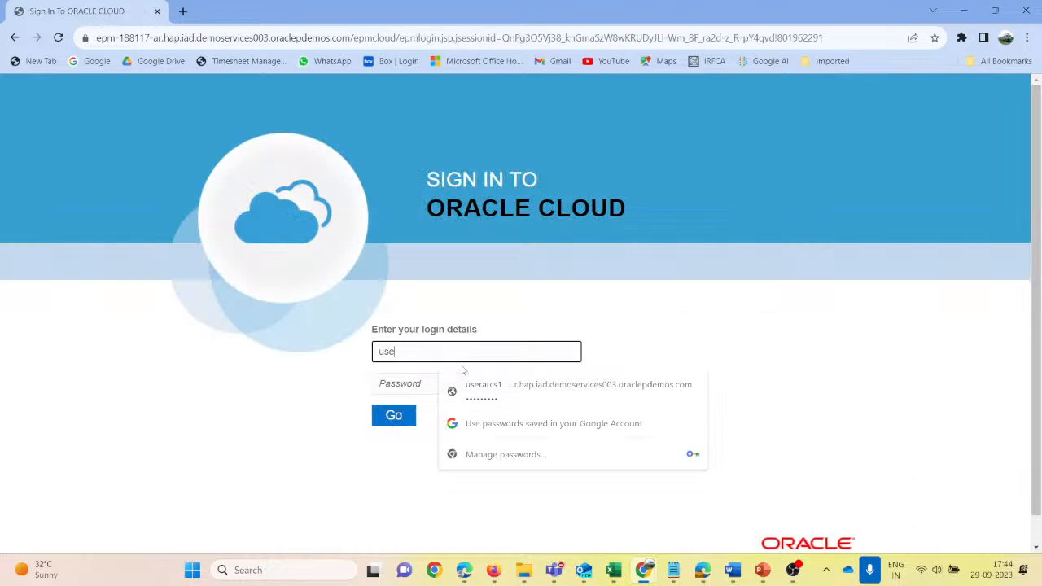
pyautogui.write('r3')
pyautogui.press('Tab')
pyautogui.write('••')
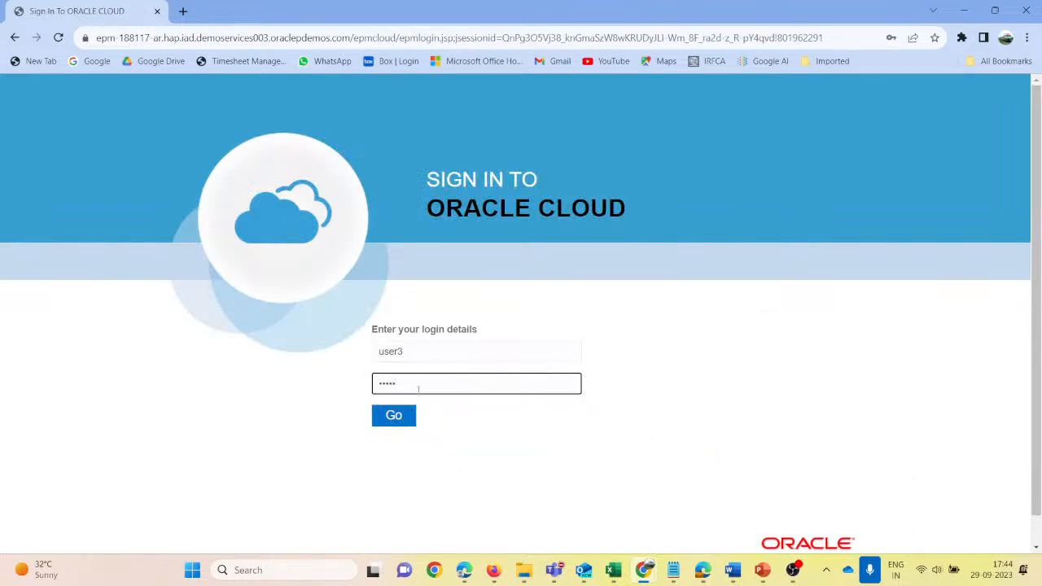
pyautogui.write('•••')
pyautogui.click(393, 415)
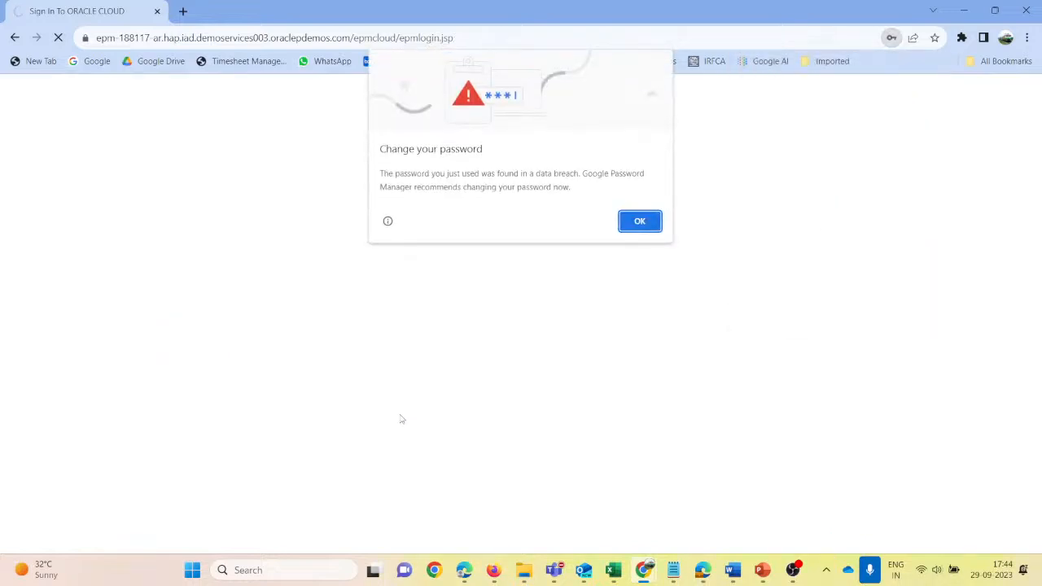
pyautogui.click(639, 222)
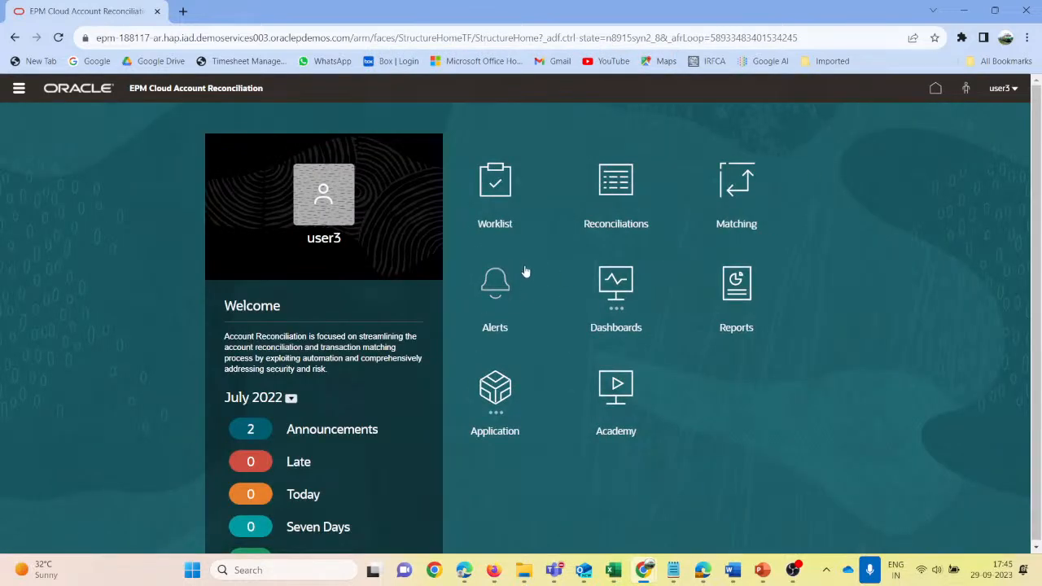
# - Open Short Tern Debt Test from the Reconciliations list and check its balance explanations, comments and attachments
pyautogui.click(606, 205)
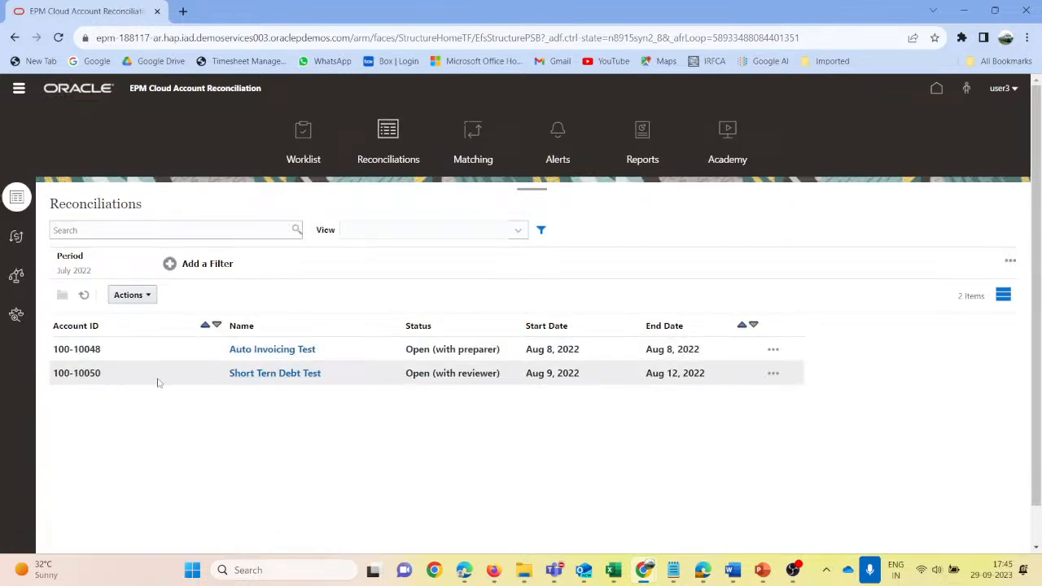
pyautogui.click(263, 374)
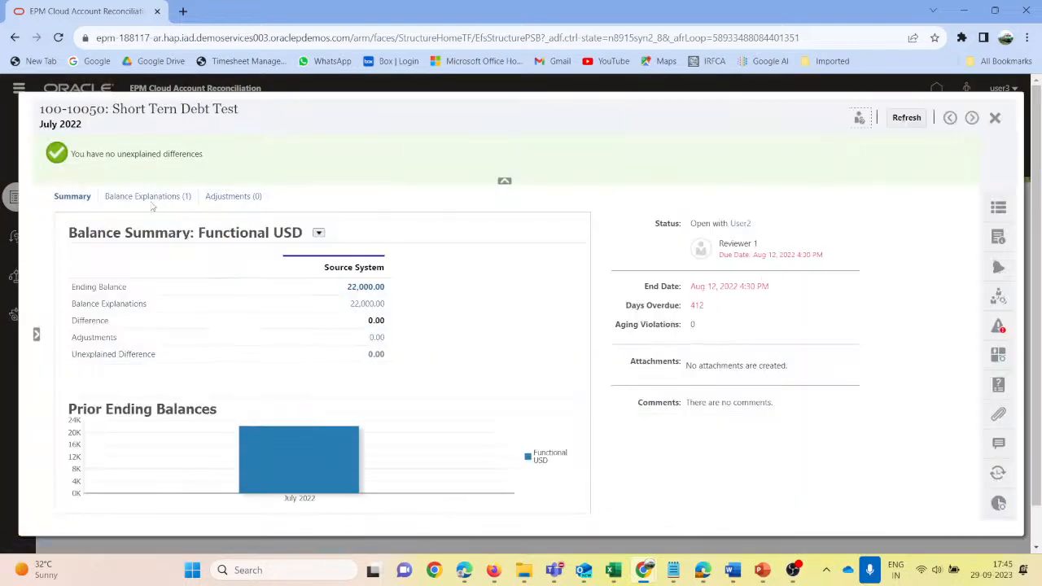
pyautogui.click(148, 198)
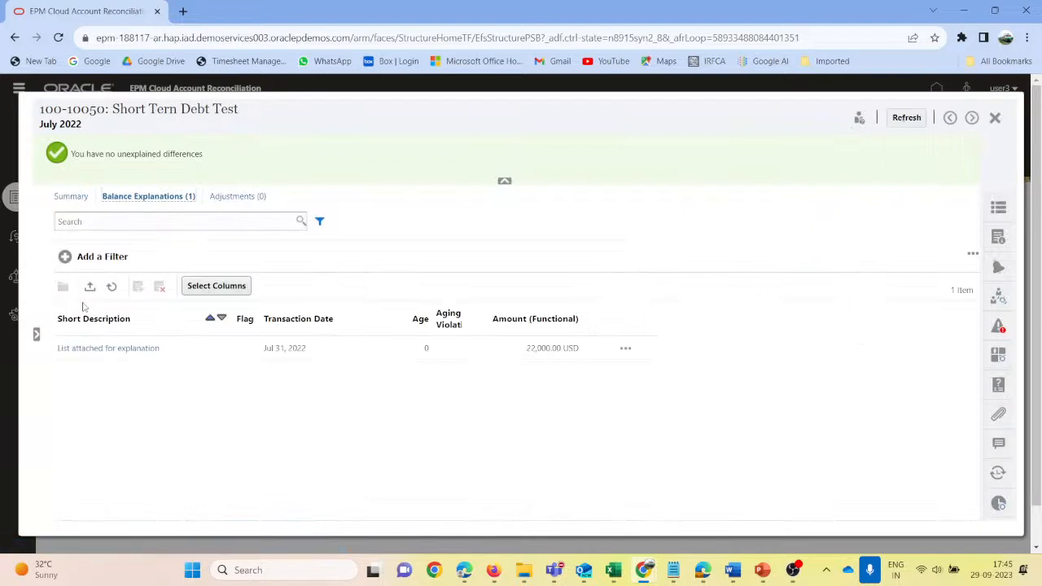
pyautogui.click(999, 445)
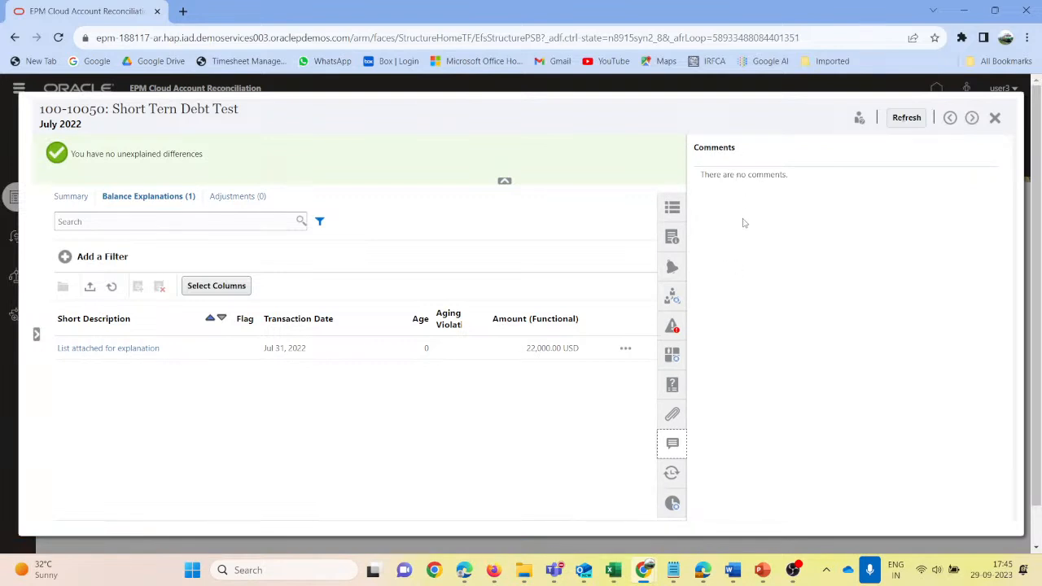
pyautogui.click(676, 414)
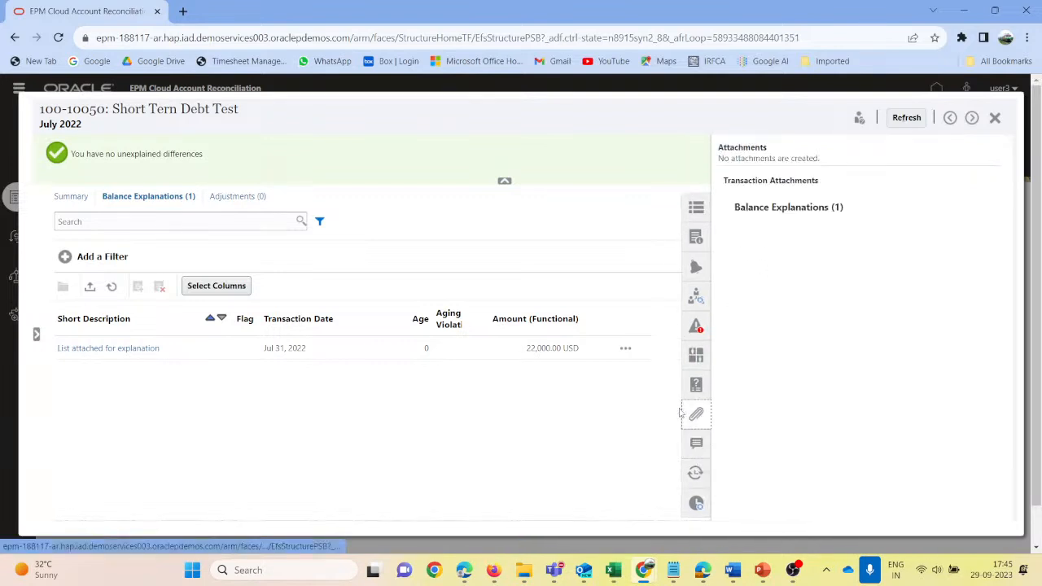
# - Check the reconciliation's workflow, properties and adjustments as user3, and close it
pyautogui.click(697, 299)
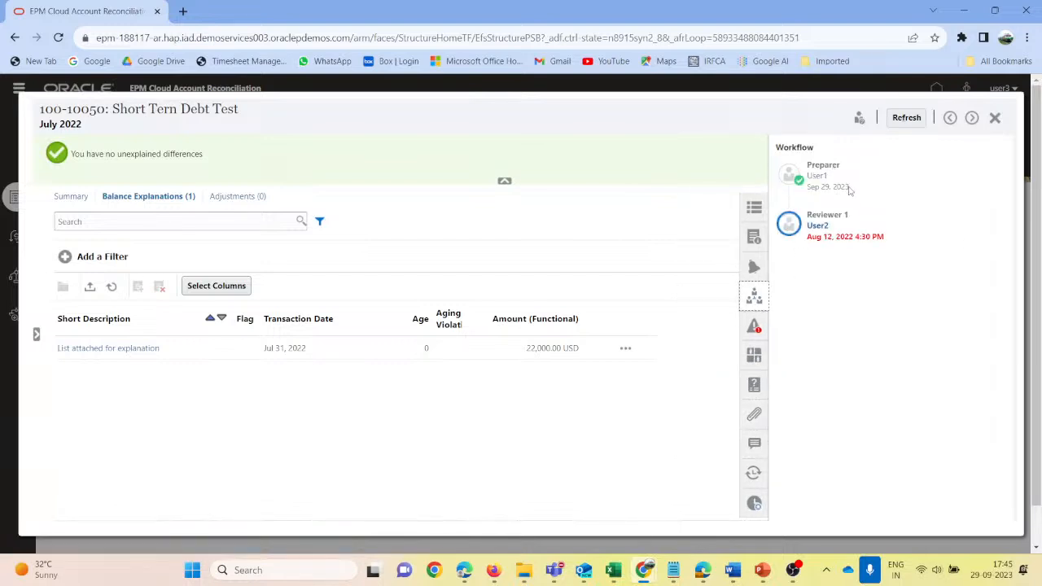
pyautogui.click(746, 216)
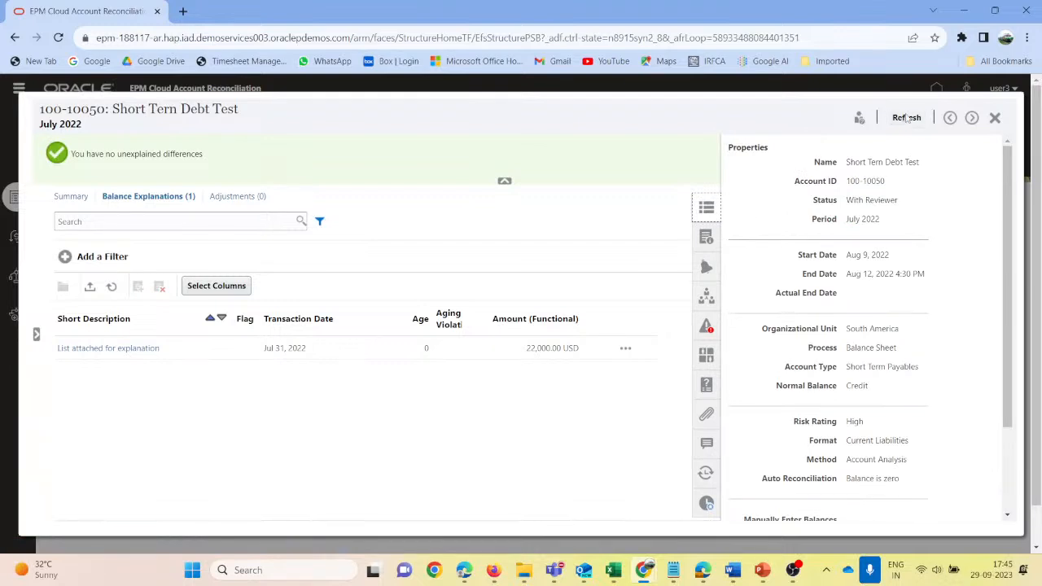
pyautogui.click(249, 200)
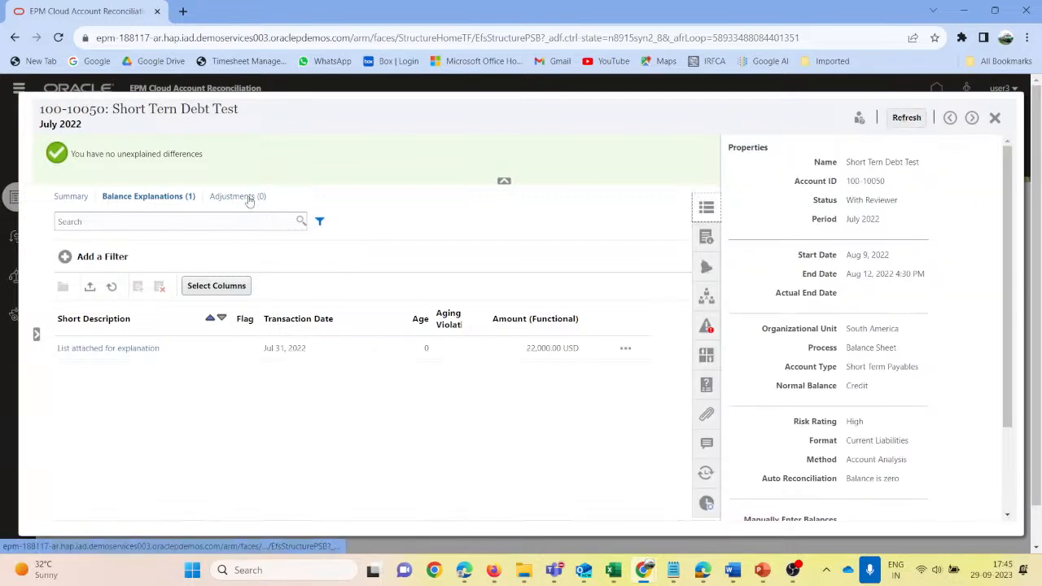
pyautogui.scroll(-1, 932, 250)
pyautogui.scroll(1, 932, 250)
pyautogui.click(996, 122)
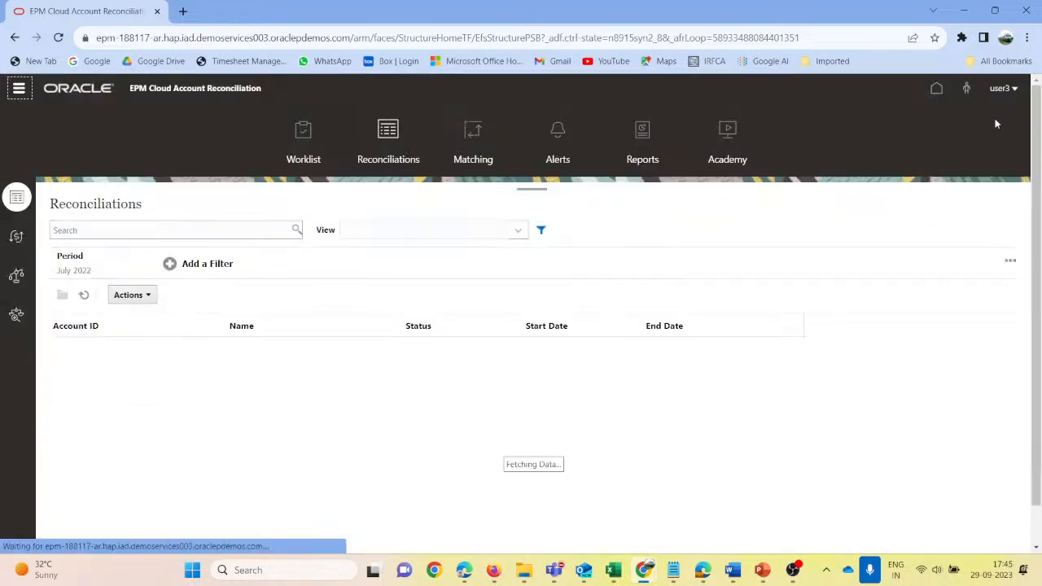
# - Sign user3 out of Account Reconciliation and confirm ending the session
pyautogui.click(1000, 88)
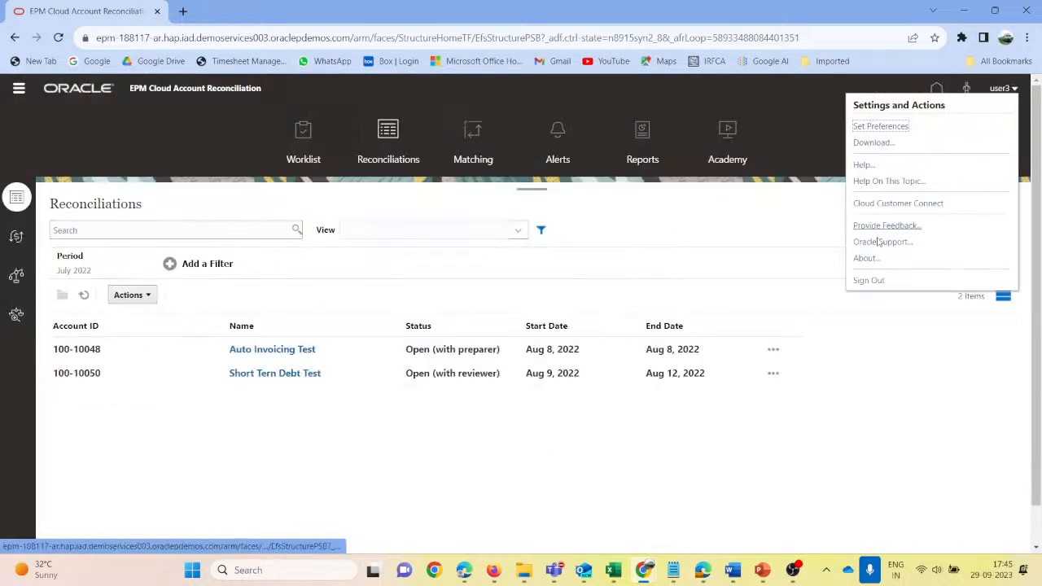
pyautogui.click(868, 280)
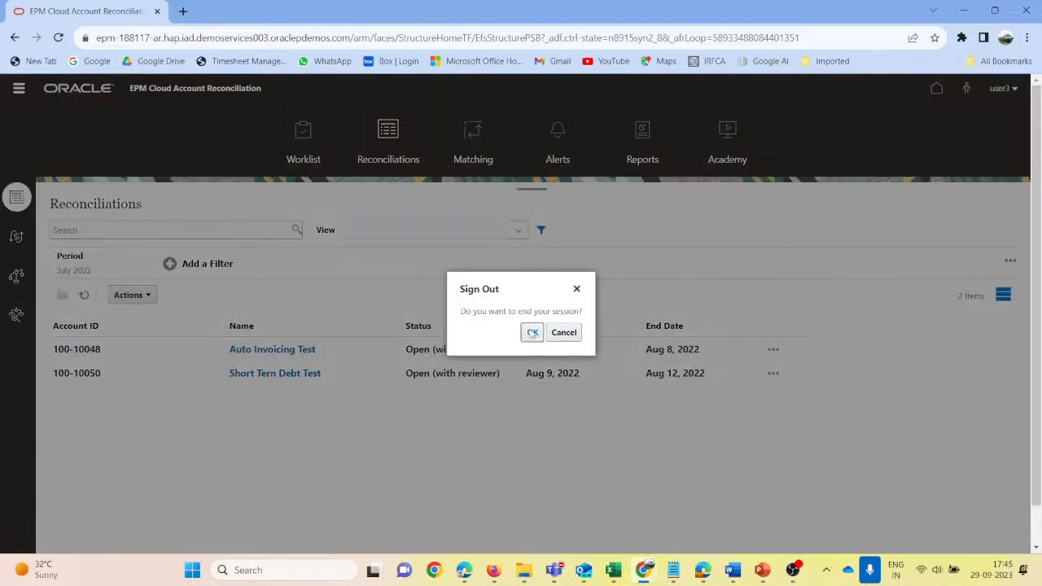
pyautogui.click(532, 332)
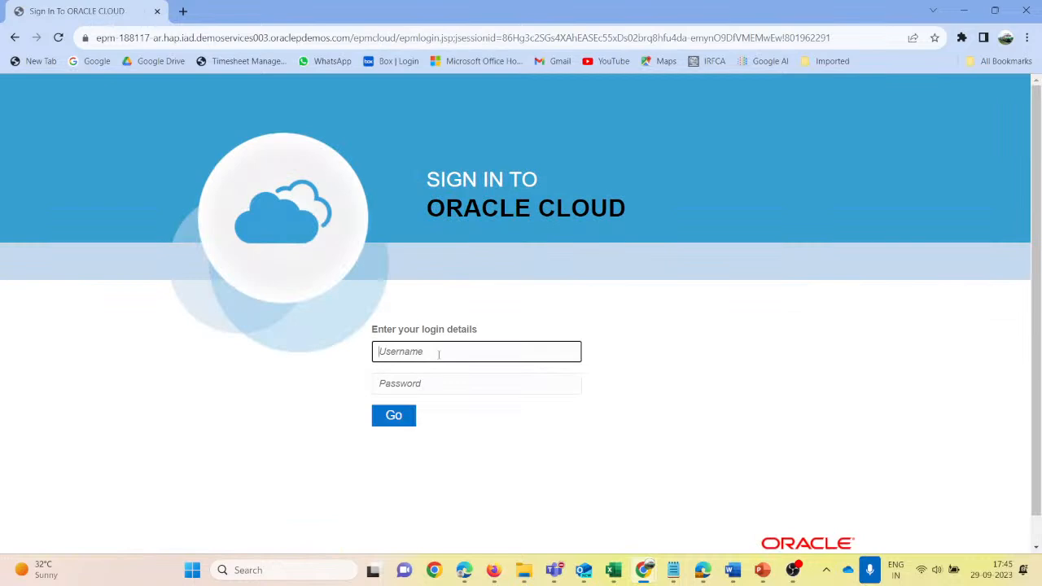
# - Sign in to Oracle Cloud as user2 with the account password
pyautogui.write('user2')
pyautogui.press('Tab')
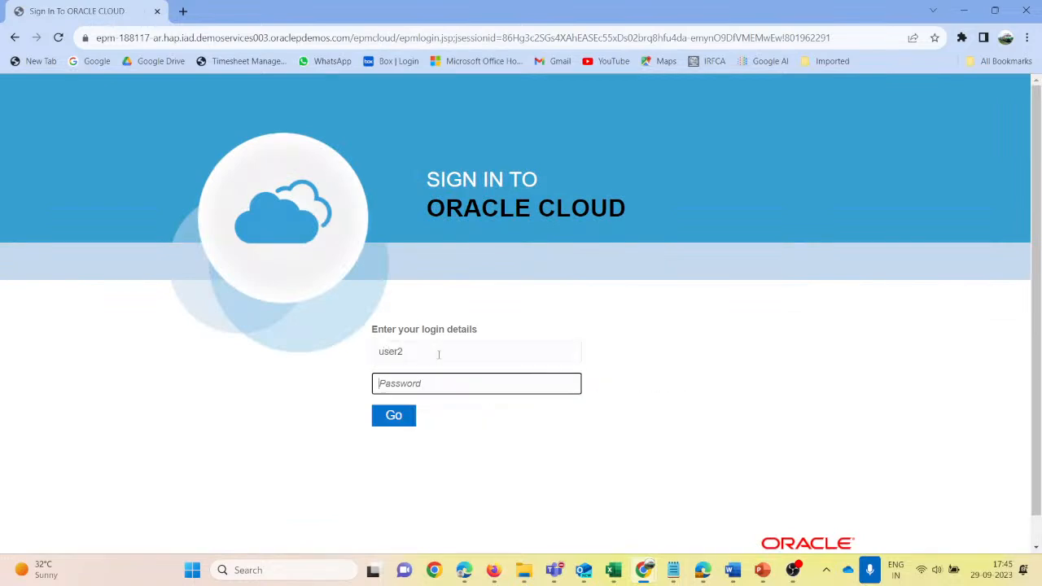
pyautogui.write('*****')
pyautogui.press('Tab')
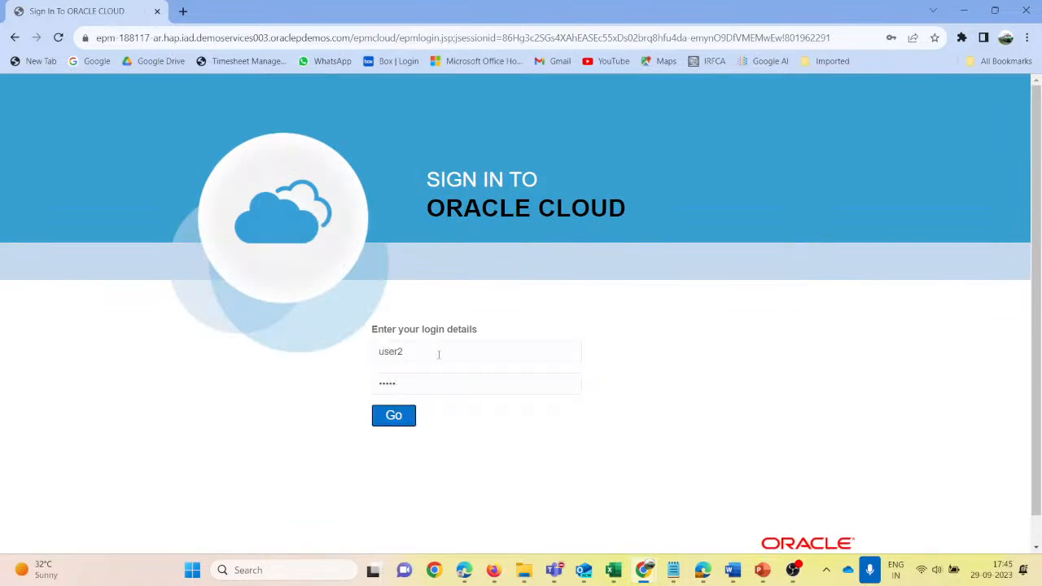
pyautogui.click(400, 422)
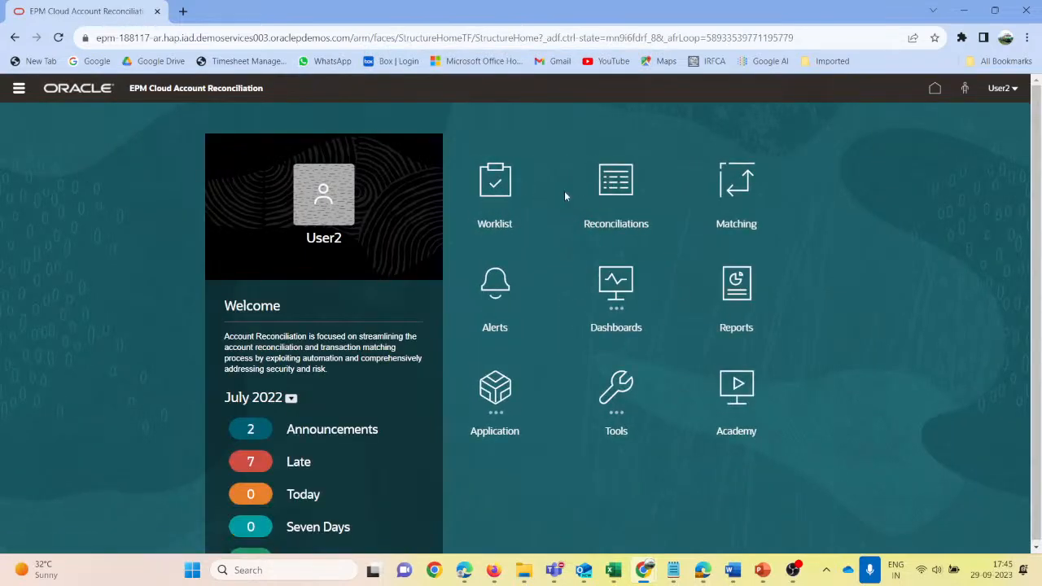
# - Open Short Tern Debt Test as the reviewer and examine its adjustments and the "List attached for explanation" transaction, closing the transaction after viewing
pyautogui.click(625, 185)
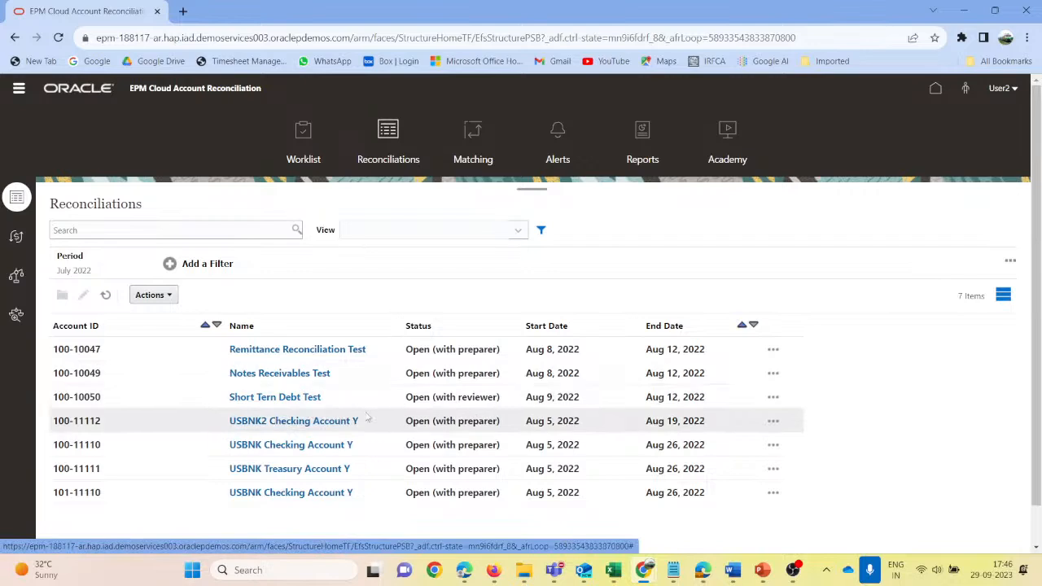
pyautogui.click(283, 397)
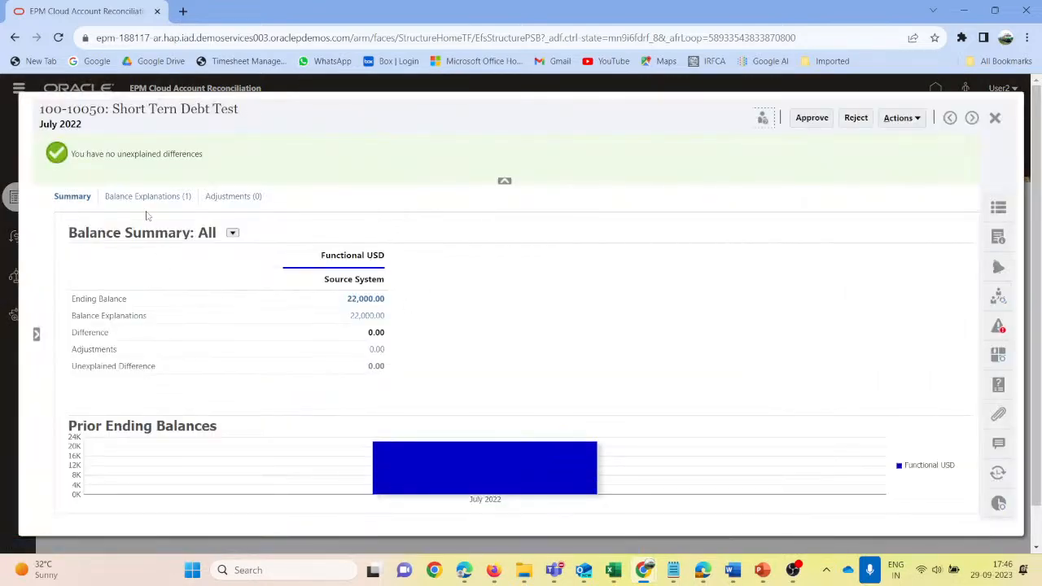
pyautogui.click(144, 200)
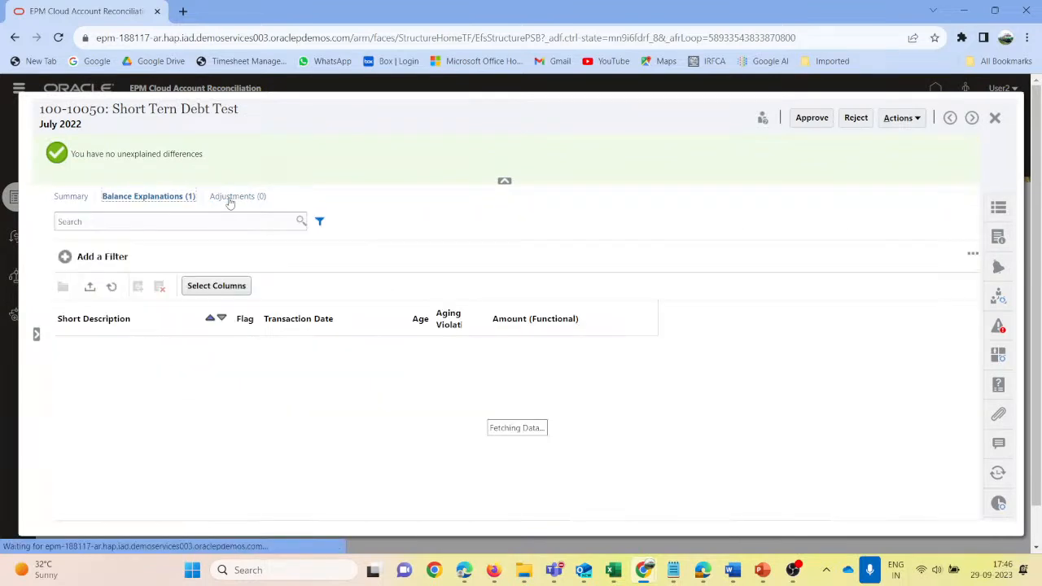
pyautogui.click(232, 200)
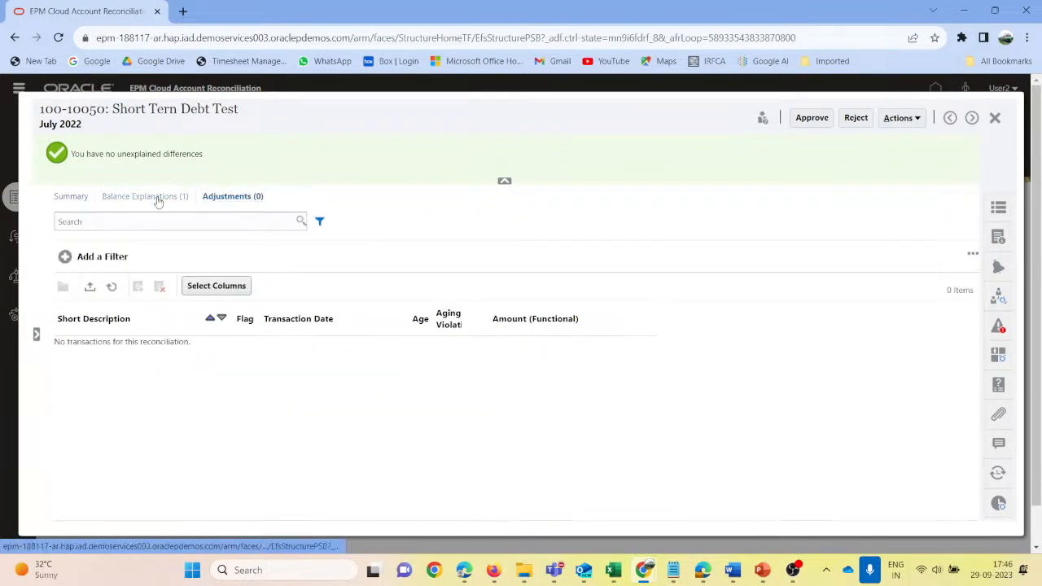
pyautogui.click(157, 200)
pyautogui.click(119, 351)
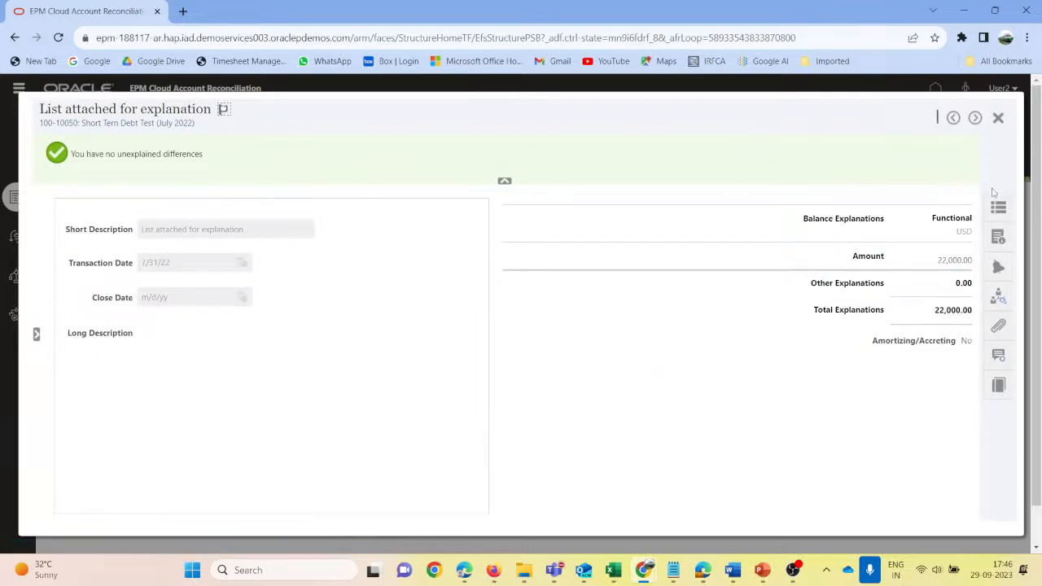
pyautogui.click(996, 118)
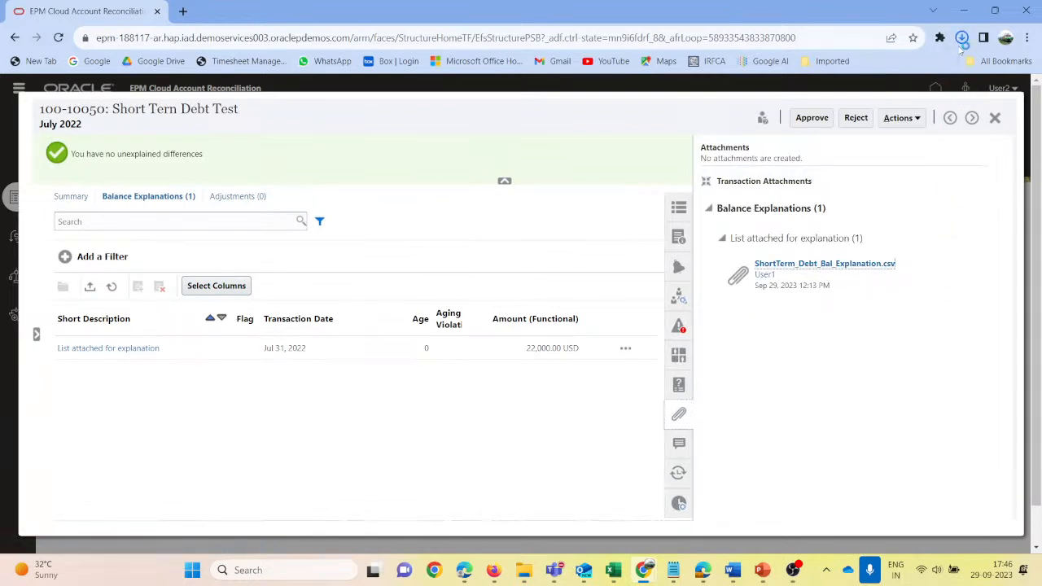
# - Open the downloaded ShortTerm_Debt_Bal_Explanation.csv in Excel, widen the Amount column and select the debt entries in A2:D4 for review
pyautogui.click(961, 38)
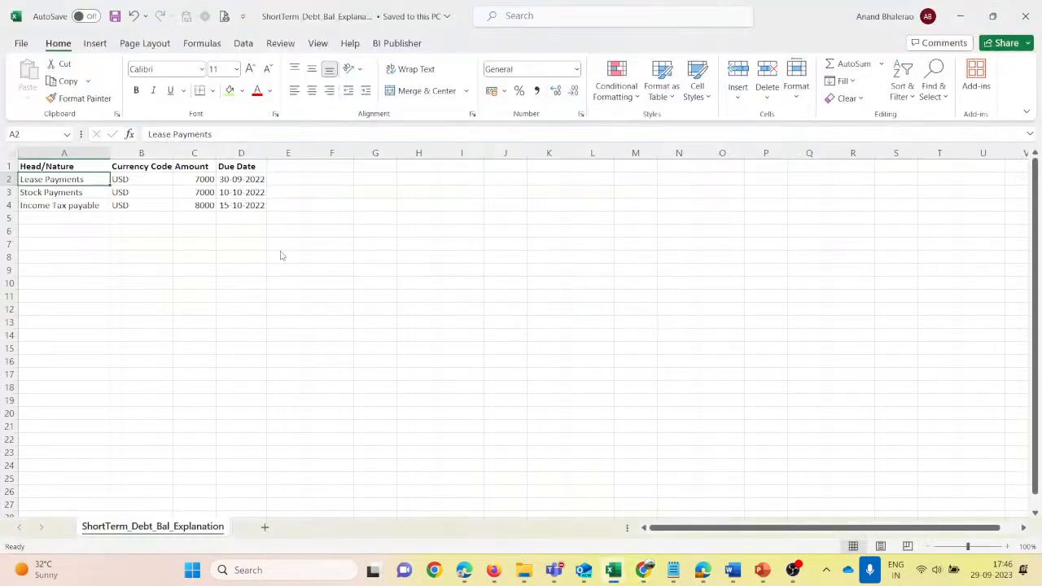
pyautogui.click(523, 323)
pyautogui.click(180, 267)
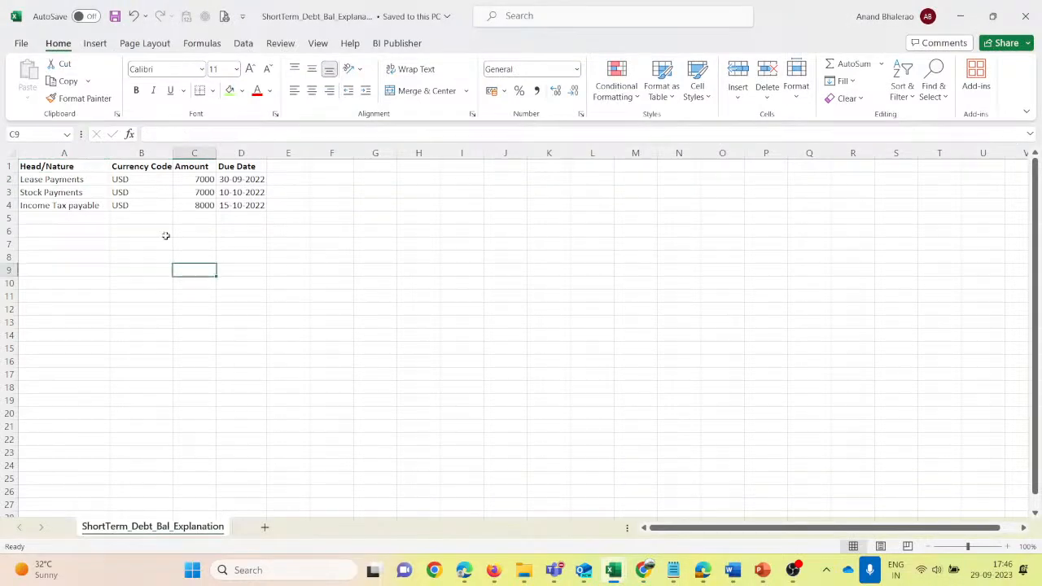
pyautogui.moveTo(216, 153); pyautogui.dragTo(209, 203)
pyautogui.moveTo(70, 180); pyautogui.dragTo(269, 207)
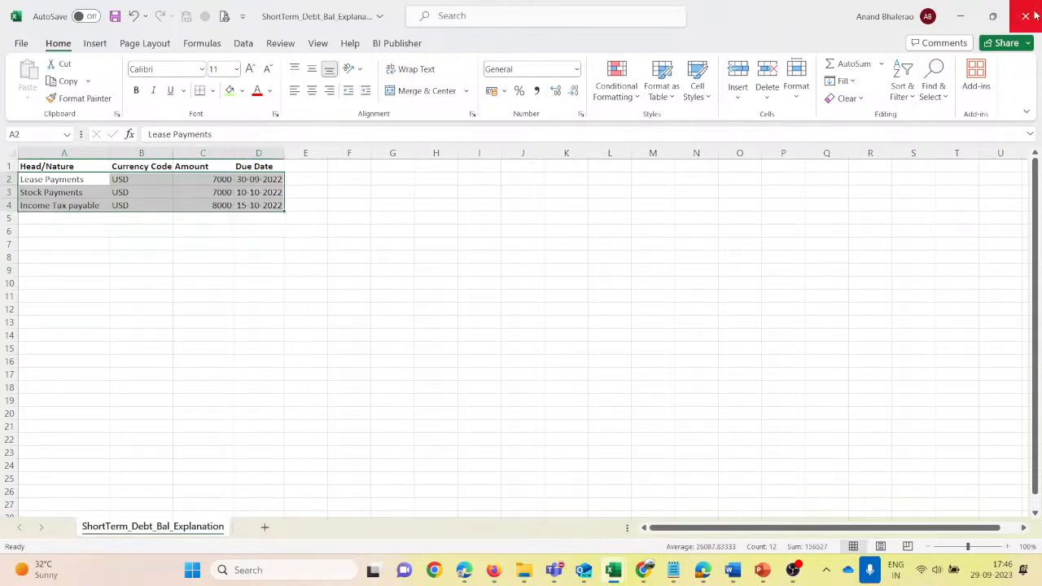
# - Close the debt explanation workbook in Excel, approve the Short Tern Debt Test reconciliation in Account Reconciliation and close it
pyautogui.click(1025, 15)
pyautogui.click(539, 301)
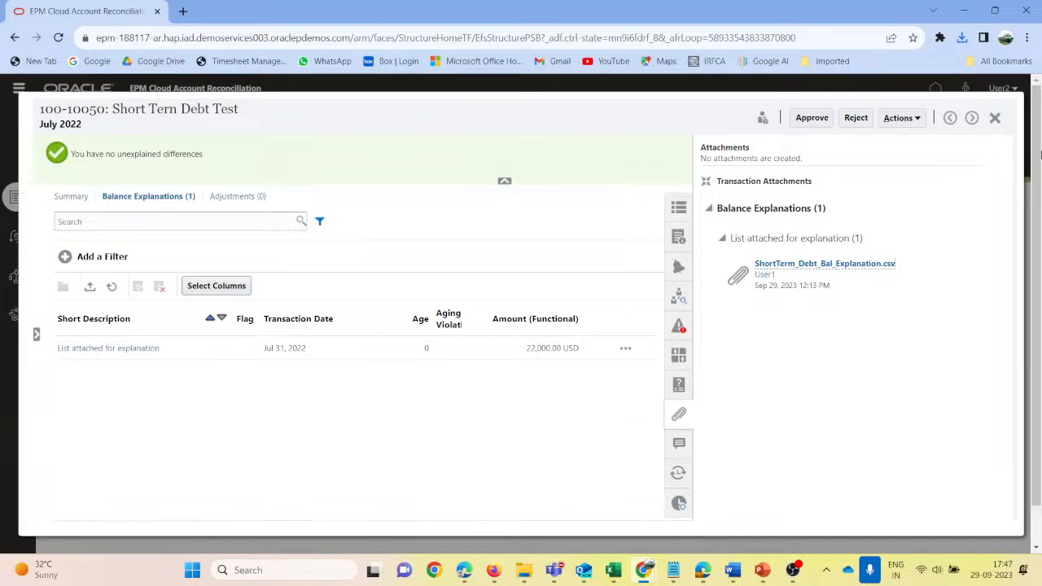
pyautogui.click(811, 119)
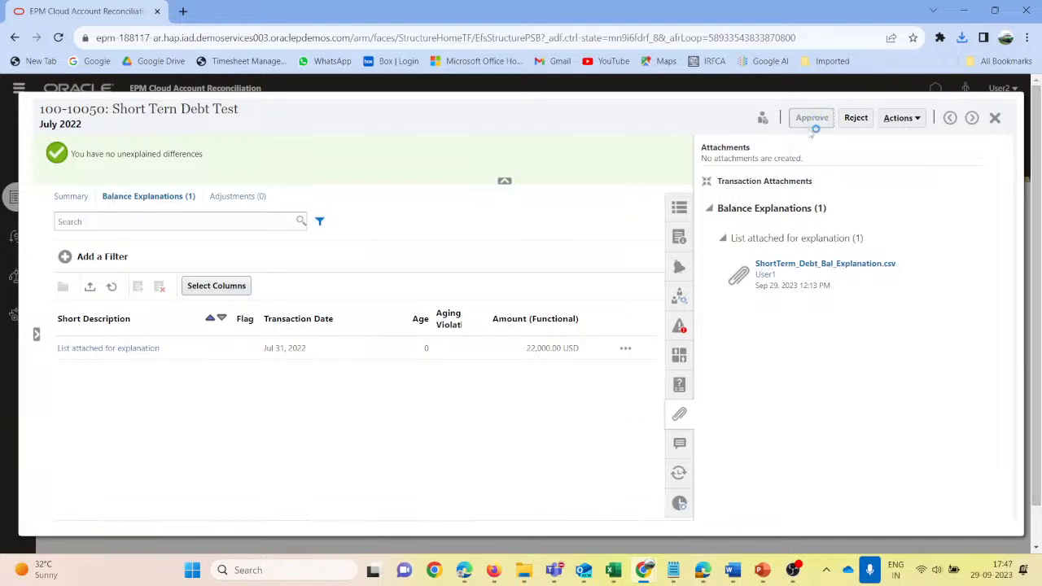
pyautogui.click(994, 119)
pyautogui.click(445, 401)
# - Switch to the Administrators session in Firefox, refresh the July 2022 reconciliations and examine the status and balances of Short Tern Debt Test
pyautogui.moveTo(493, 569)
pyautogui.click(430, 492)
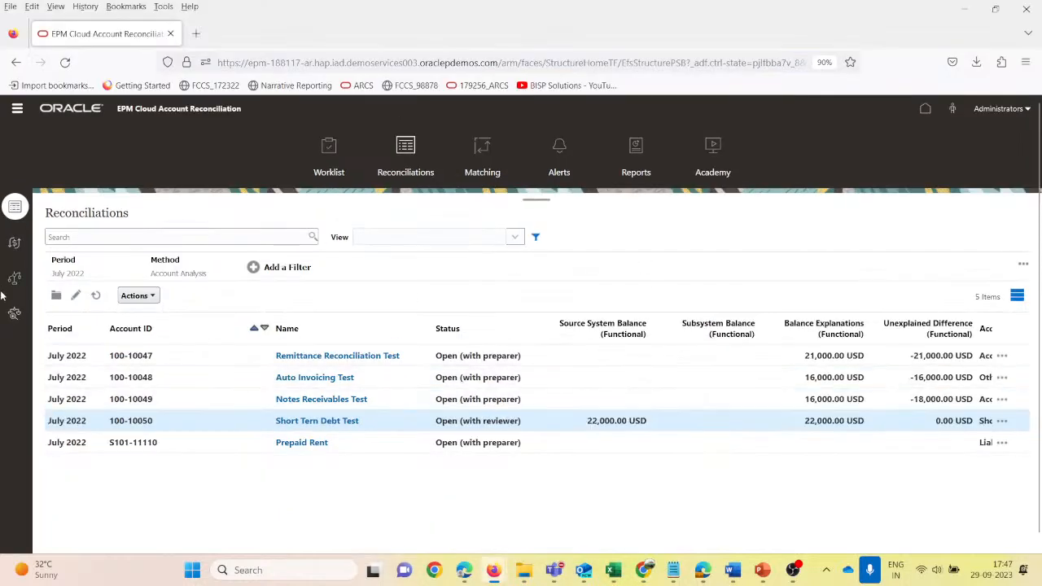
pyautogui.click(96, 297)
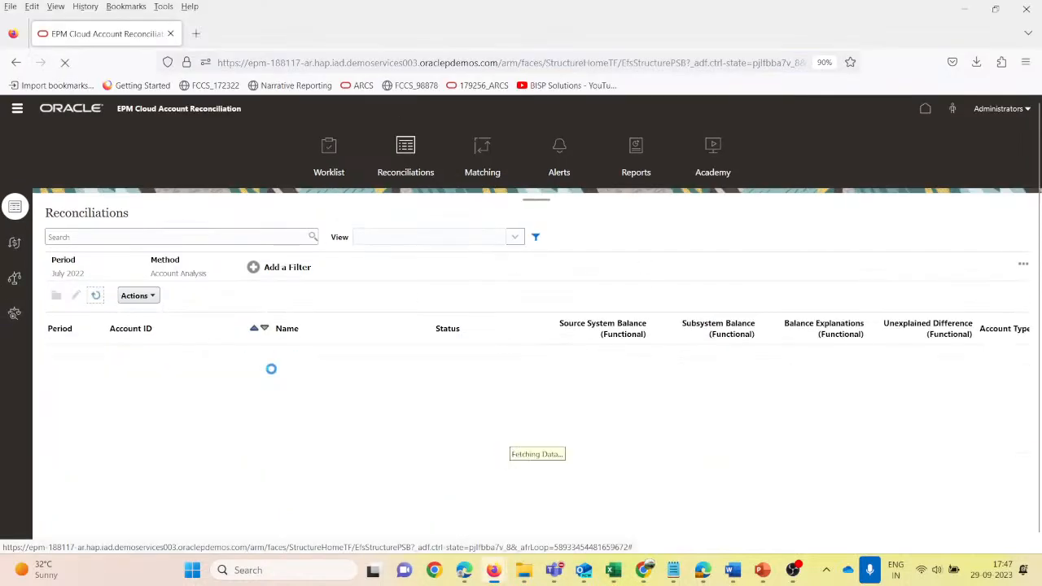
pyautogui.click(482, 421)
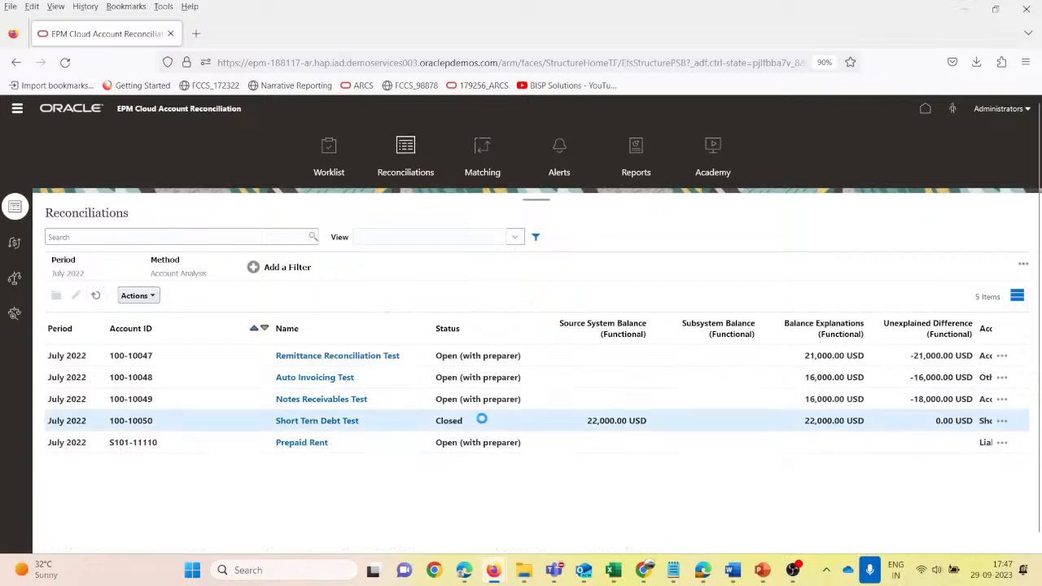
pyautogui.hscroll(5, 698, 447)
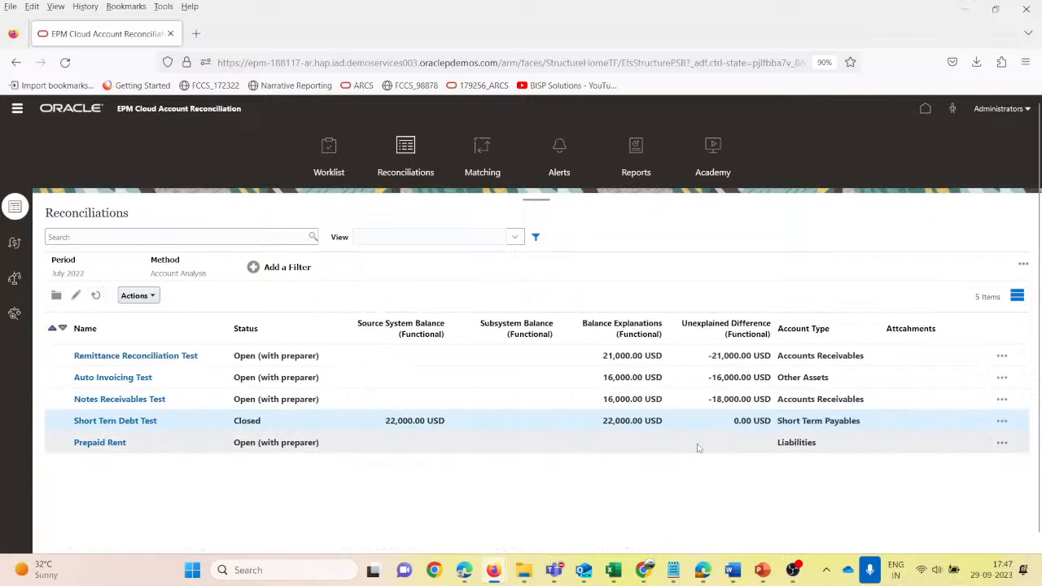
pyautogui.hscroll(-3, 697, 448)
pyautogui.hscroll(3, 697, 447)
pyautogui.hscroll(-5, 697, 448)
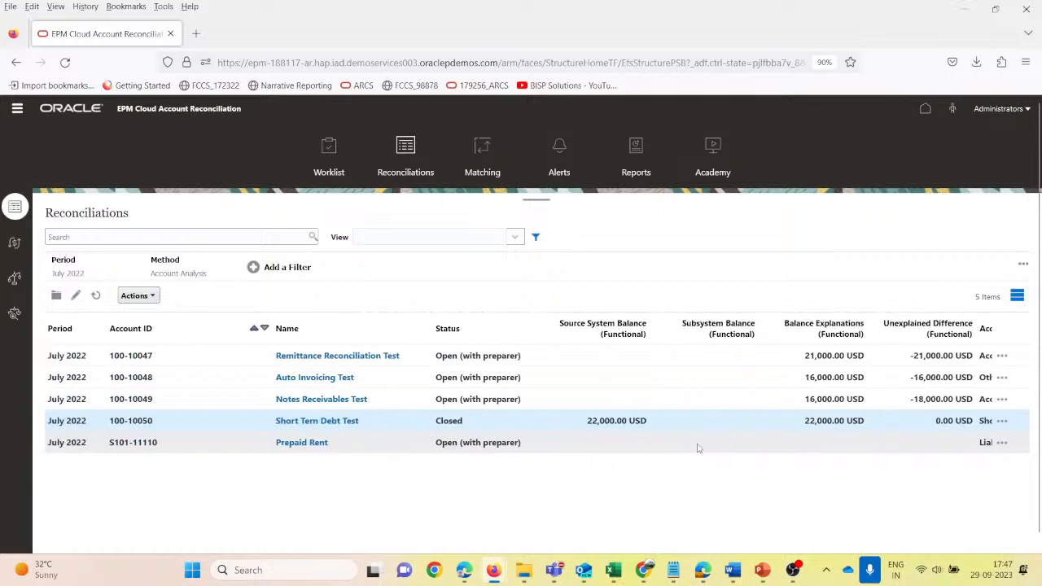
# - Browse the Reconciliation and Balance attributes available as columns for the reconciliations list, and cancel the column selection
pyautogui.click(153, 296)
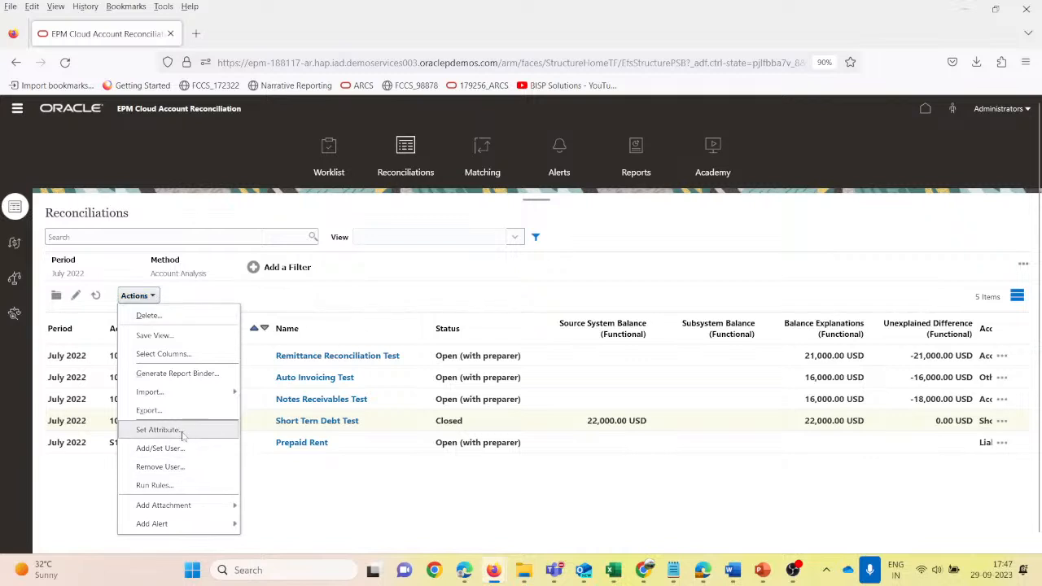
pyautogui.click(163, 354)
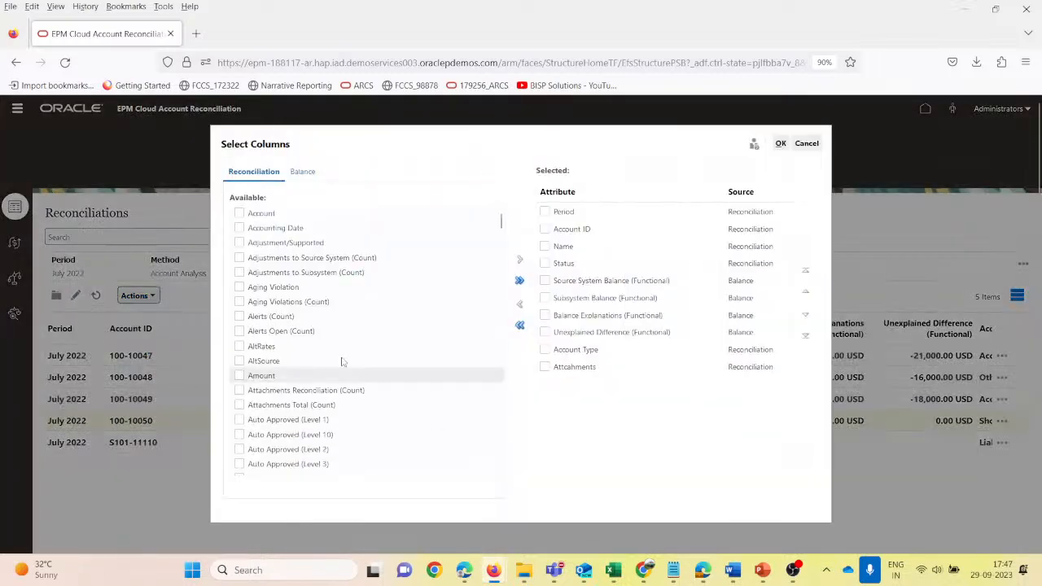
pyautogui.scroll(-5, 314, 417)
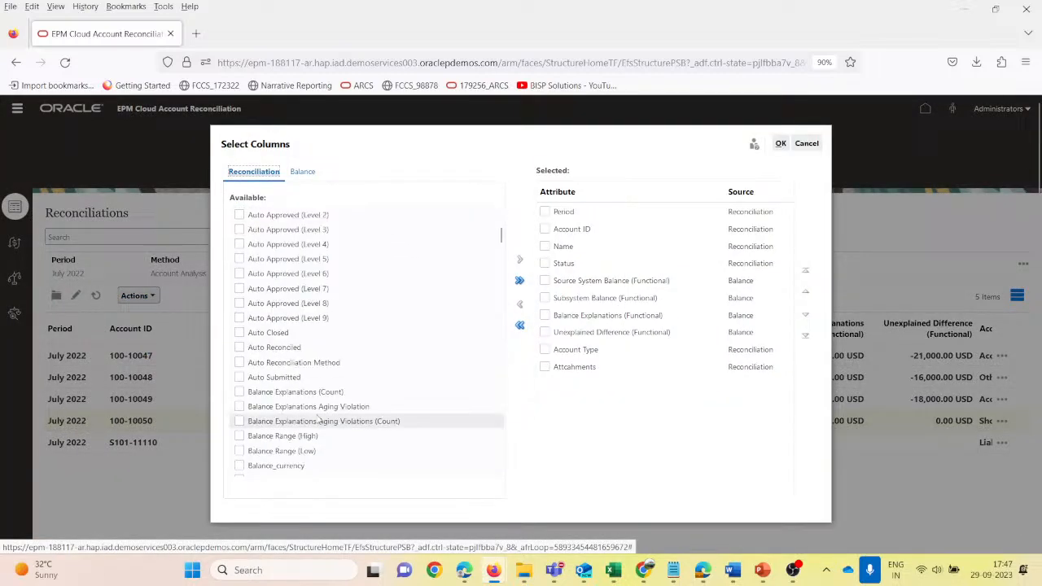
pyautogui.scroll(-5, 311, 415)
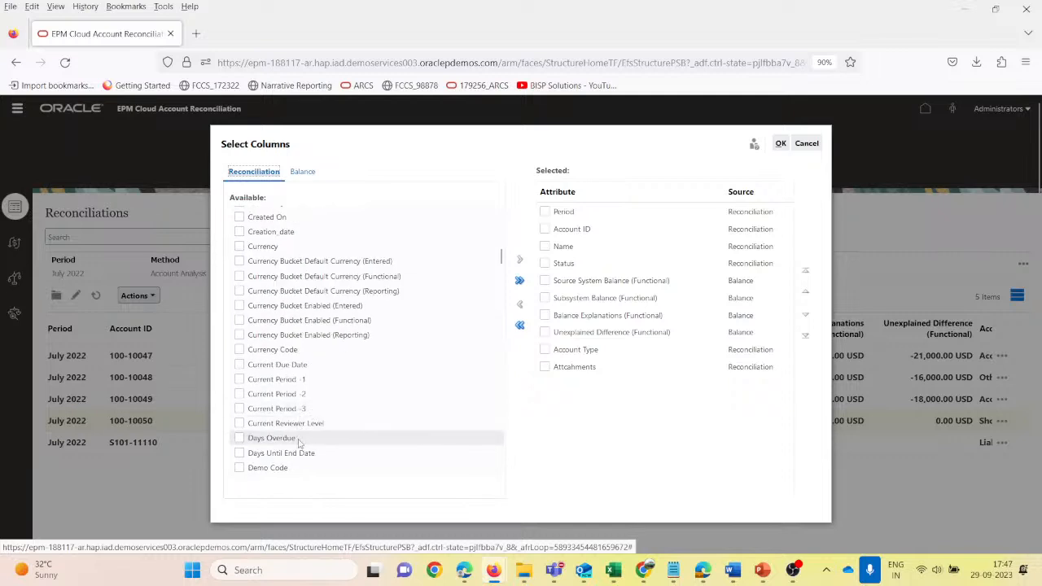
pyautogui.scroll(-3, 299, 442)
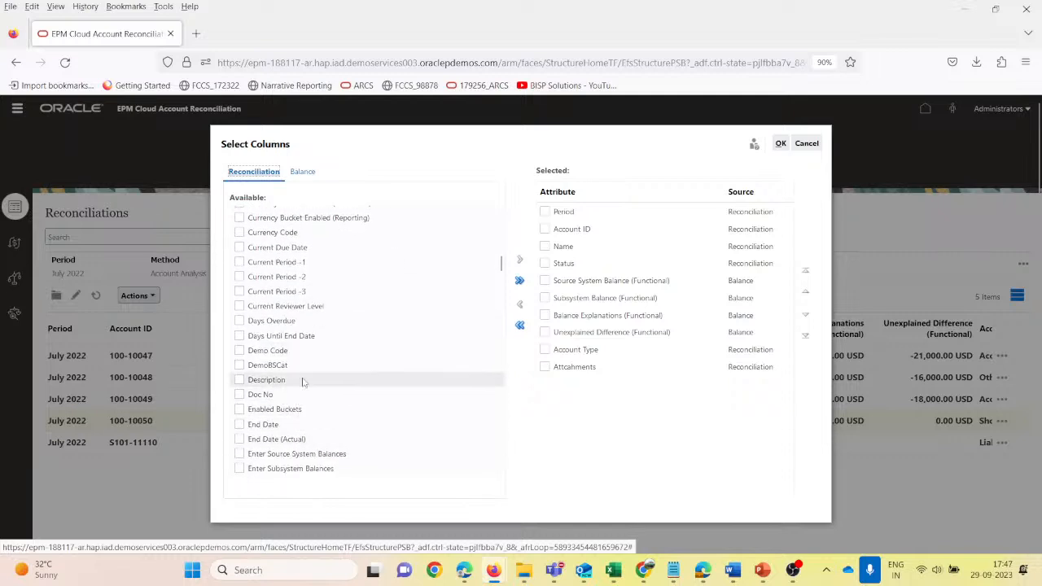
pyautogui.scroll(2, 330, 354)
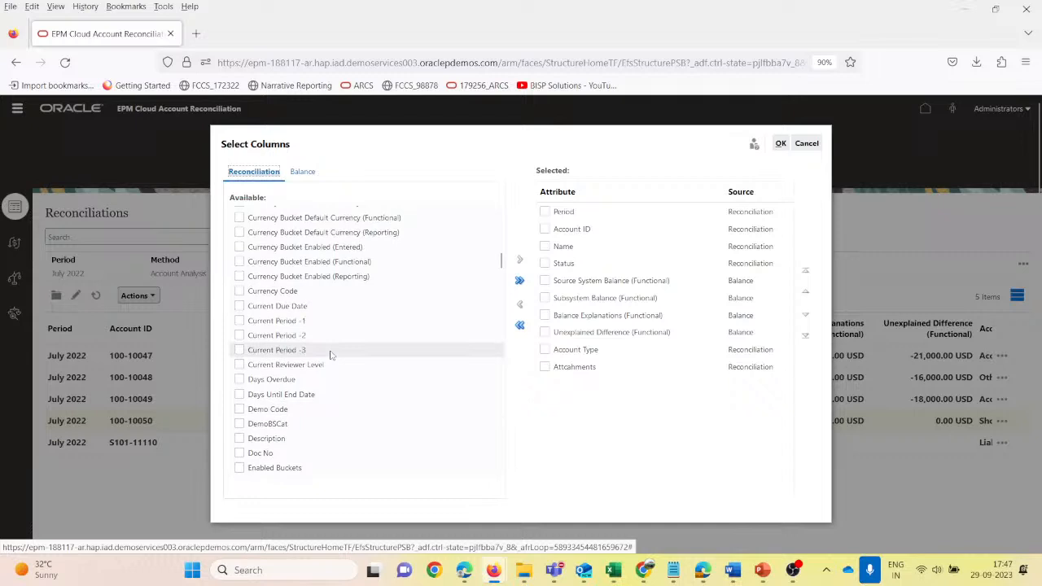
pyautogui.scroll(5, 330, 354)
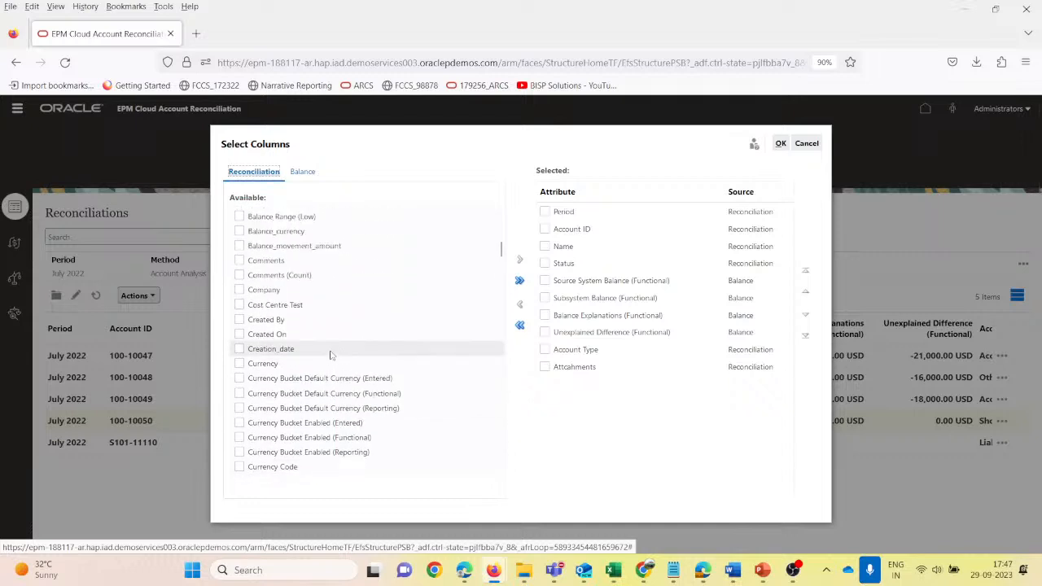
pyautogui.click(302, 171)
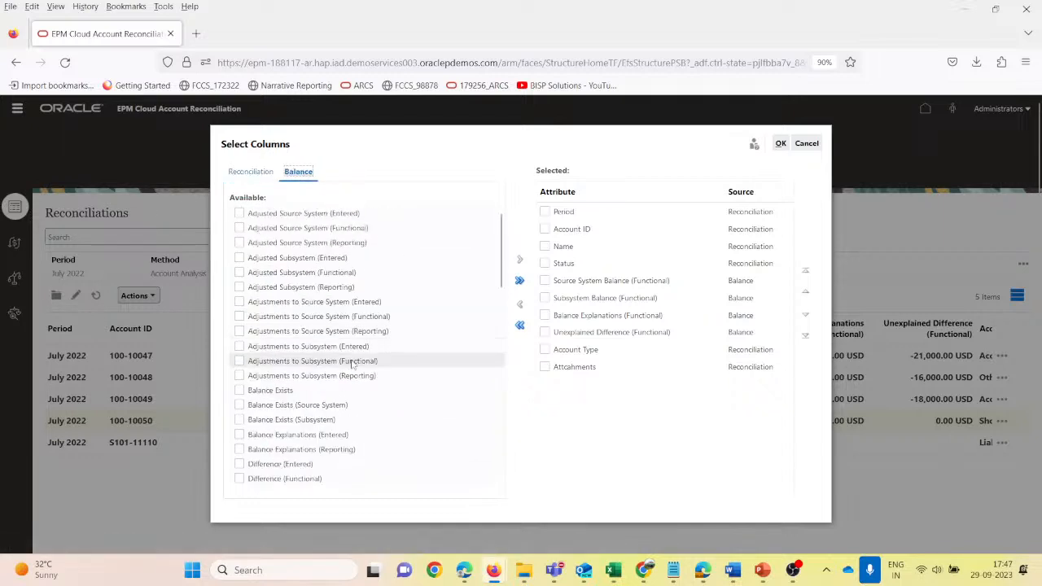
pyautogui.scroll(-10, 338, 375)
pyautogui.scroll(4, 329, 404)
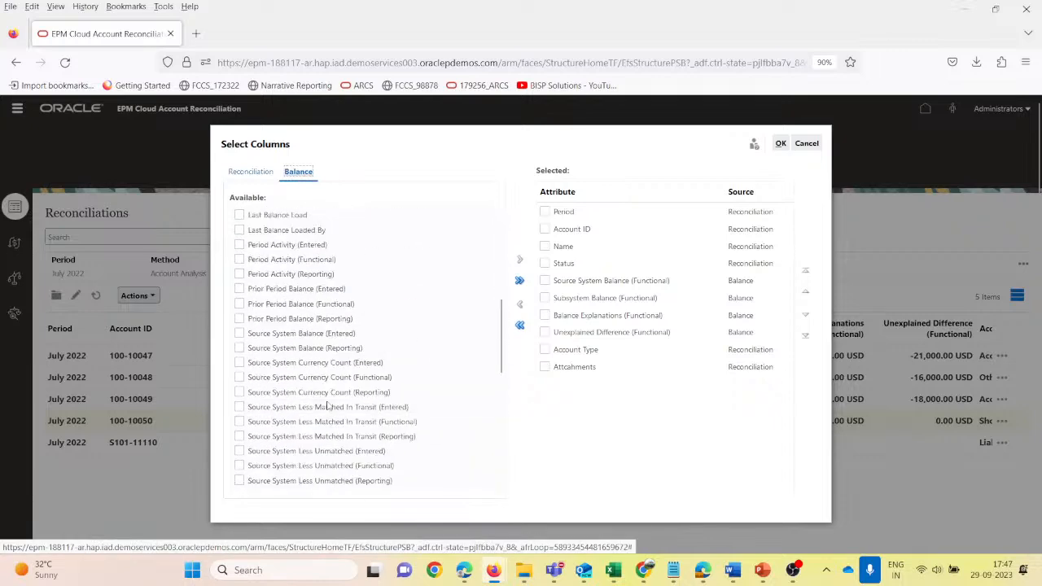
pyautogui.scroll(6, 326, 407)
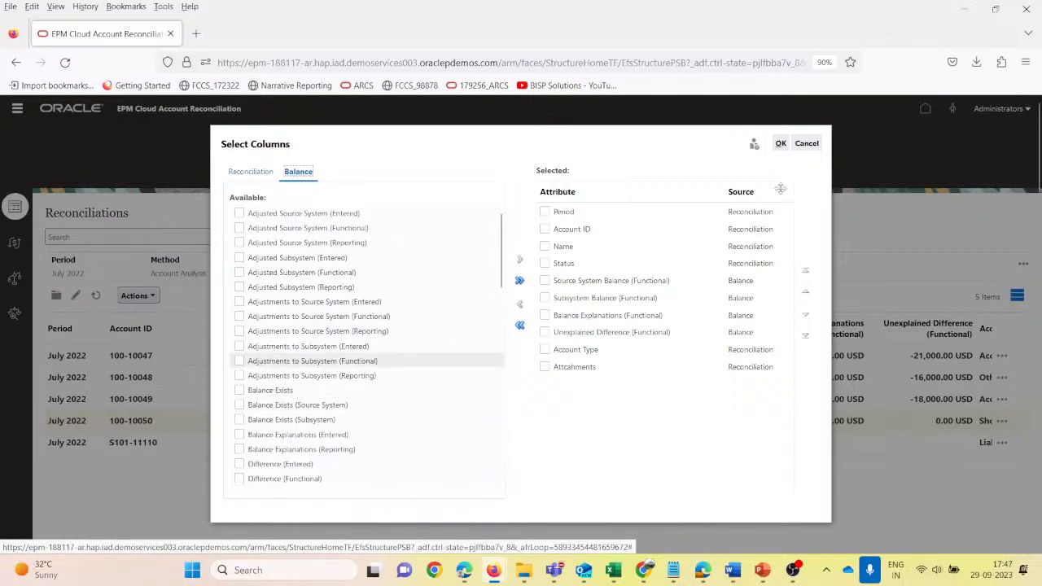
pyautogui.click(801, 143)
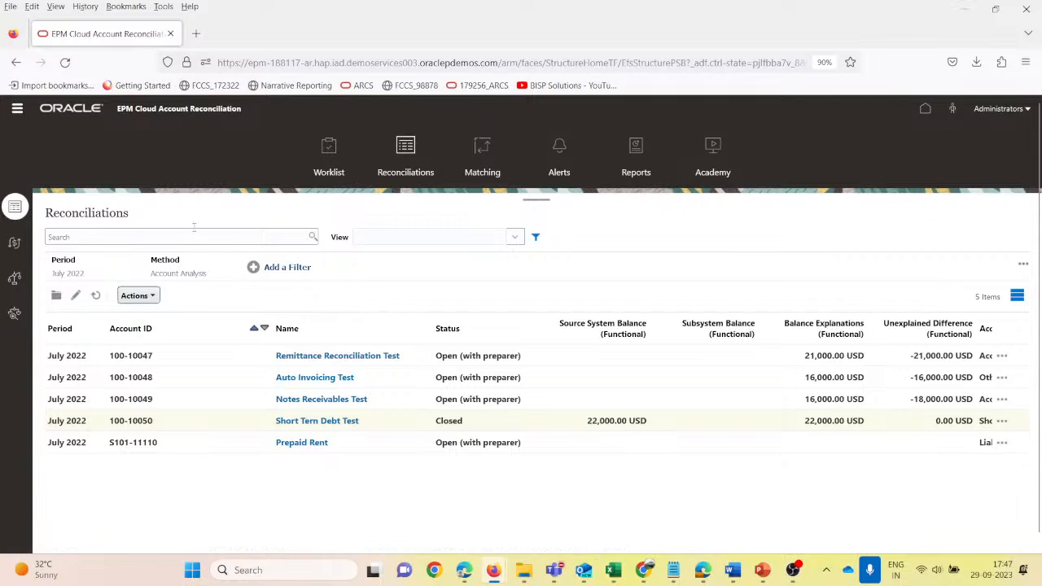
# - Go to the application's Profiles list and sort the profiles by Cost Centre Test
pyautogui.click(17, 111)
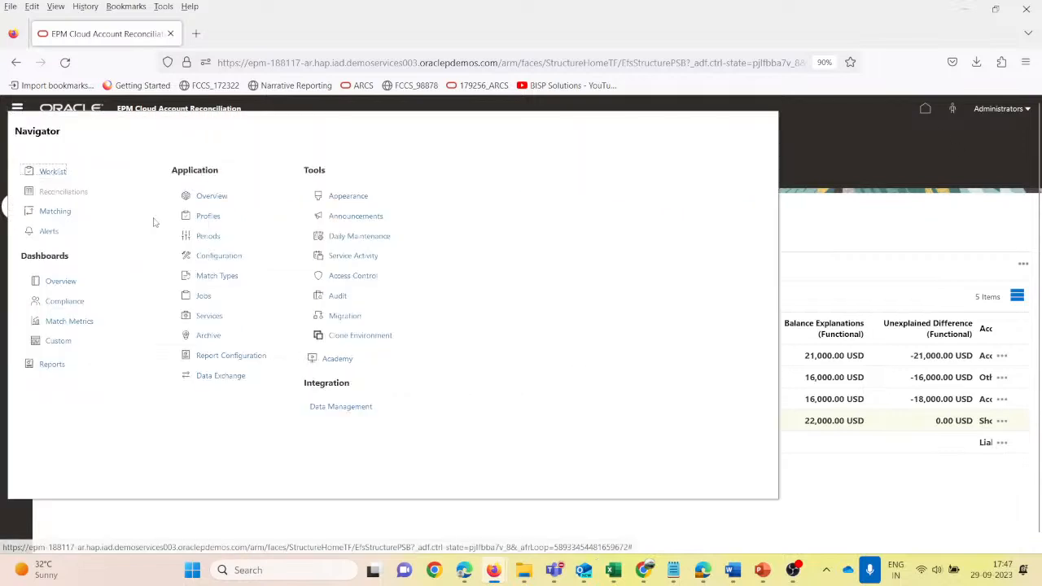
pyautogui.click(207, 215)
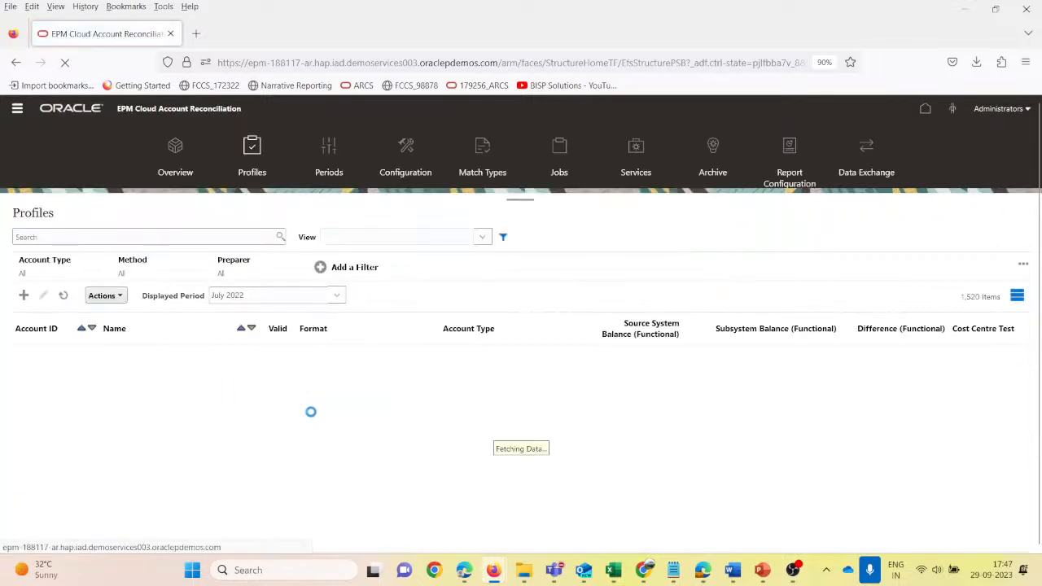
pyautogui.click(103, 296)
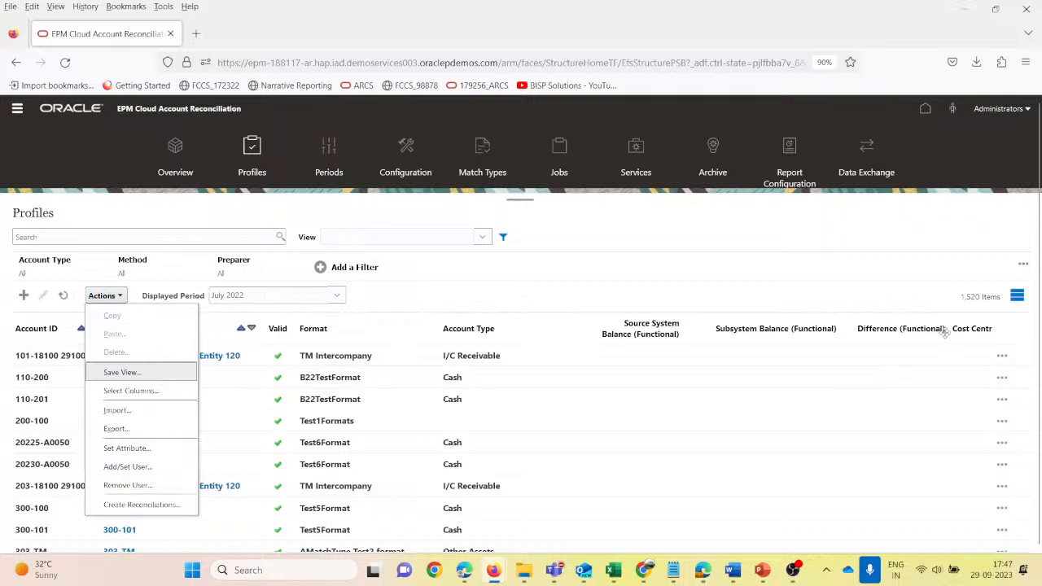
pyautogui.click(975, 335)
pyautogui.click(976, 334)
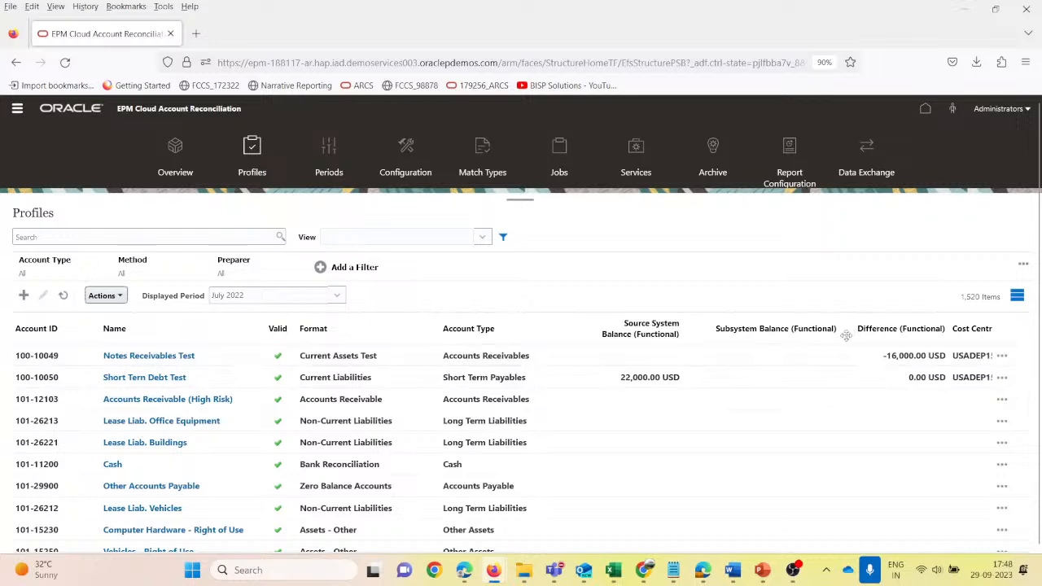
# - Narrow the Subsystem Balance, Account Type and Difference columns so that Cost Centre Test and Preparer fit in the profiles list
pyautogui.moveTo(838, 340); pyautogui.dragTo(758, 340)
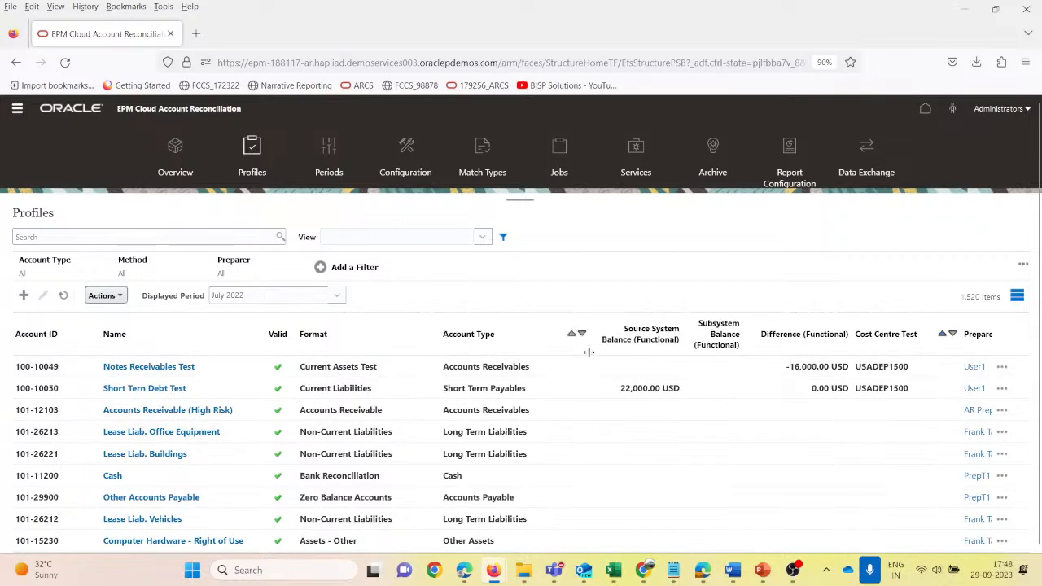
pyautogui.moveTo(590, 357); pyautogui.dragTo(547, 356)
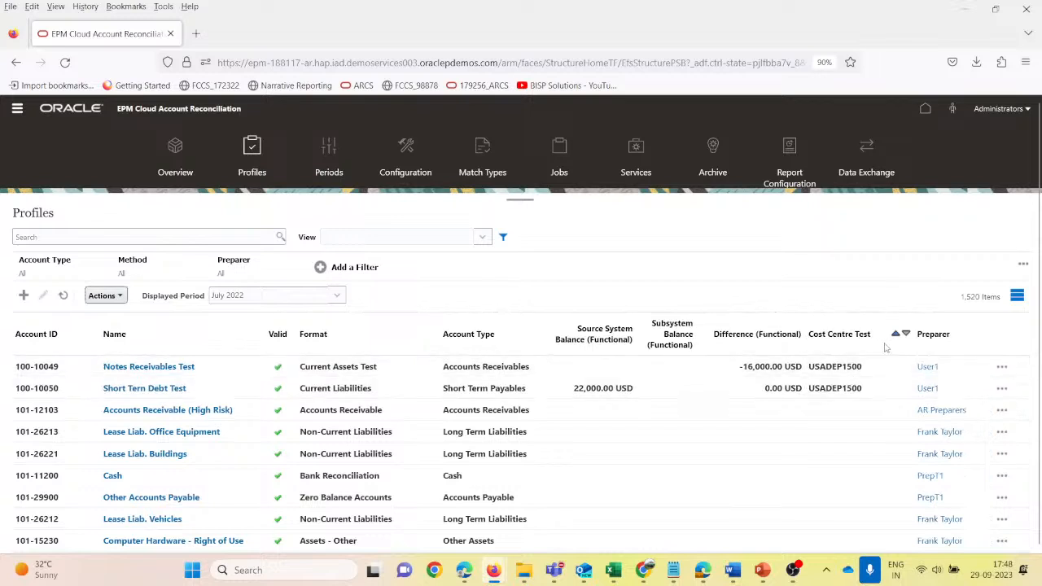
pyautogui.moveTo(804, 344); pyautogui.dragTo(788, 344)
# - Open the Notes Receivables Test profile, examine its properties and cancel without saving
pyautogui.click(853, 372)
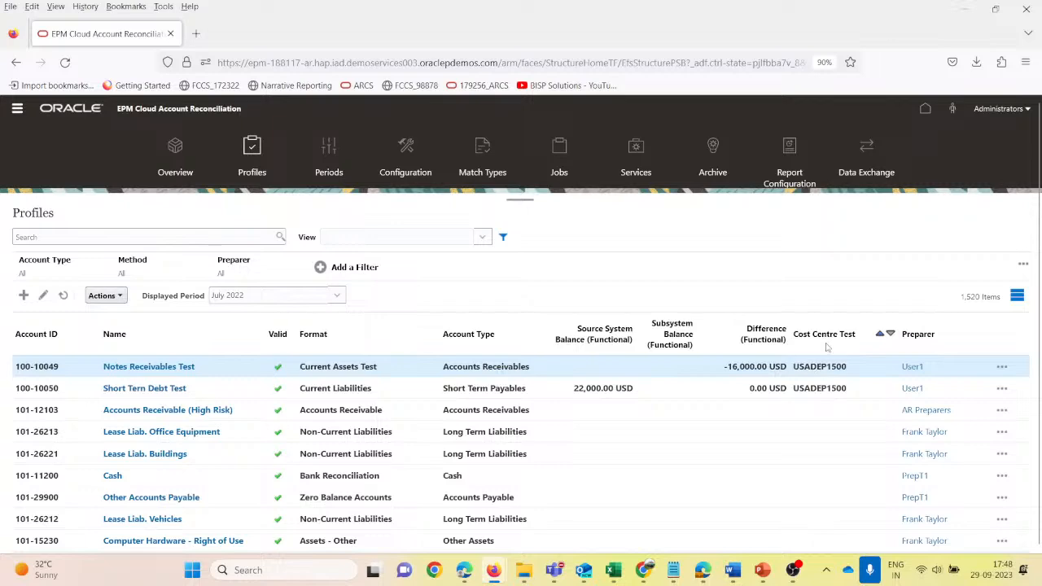
pyautogui.click(162, 367)
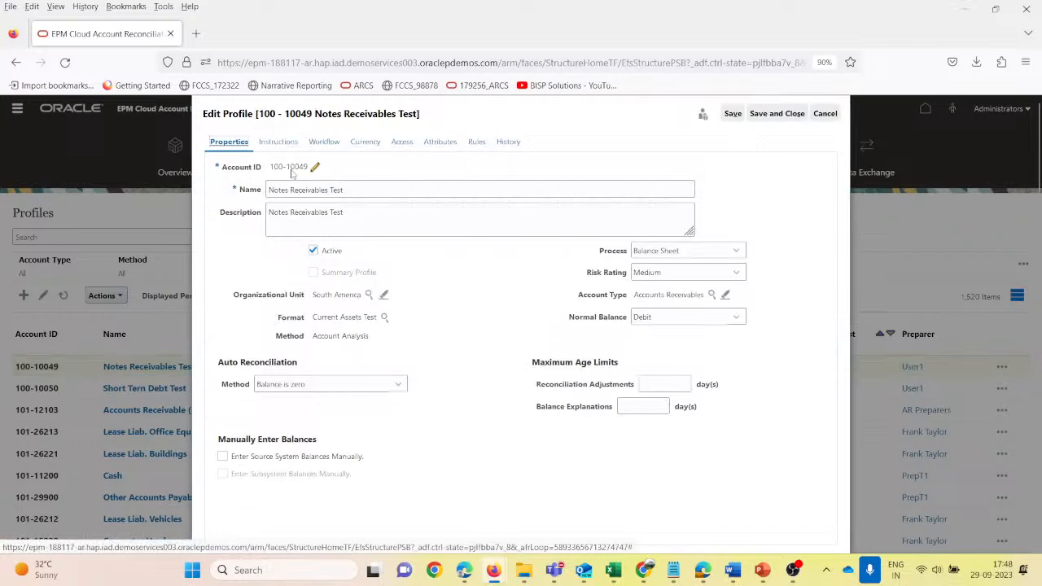
pyautogui.click(823, 113)
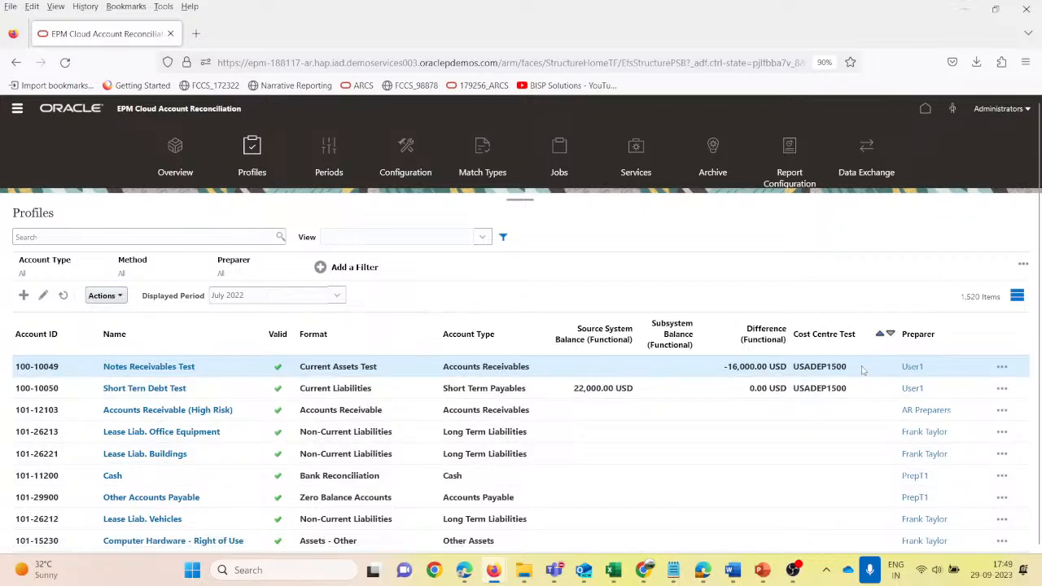
# - Return to the Account Reconciliation home page, switch to the PowerPoint presentation, show the Short Term Debt slide full screen and exit the show
pyautogui.click(926, 110)
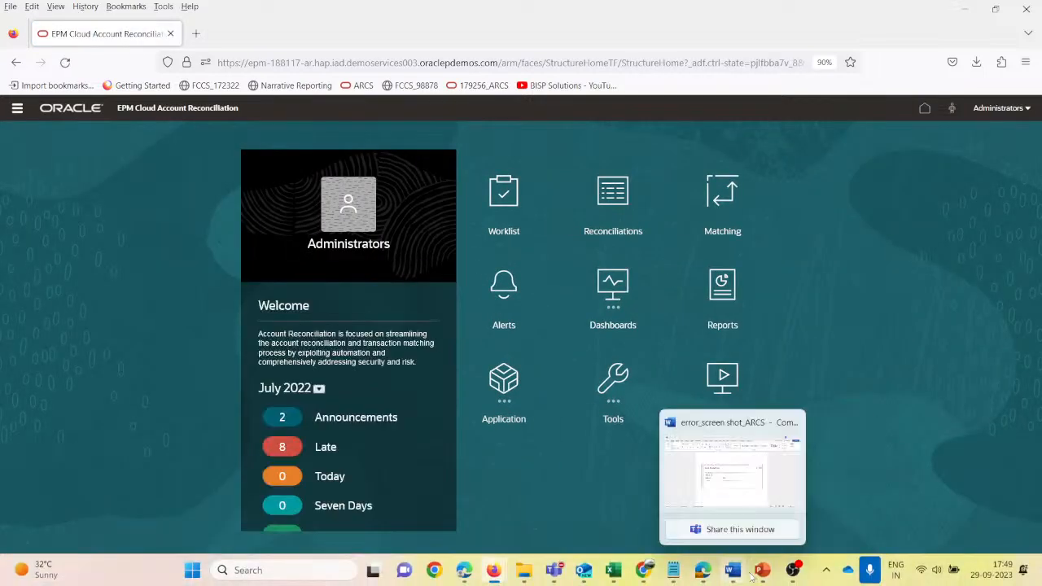
pyautogui.click(679, 453)
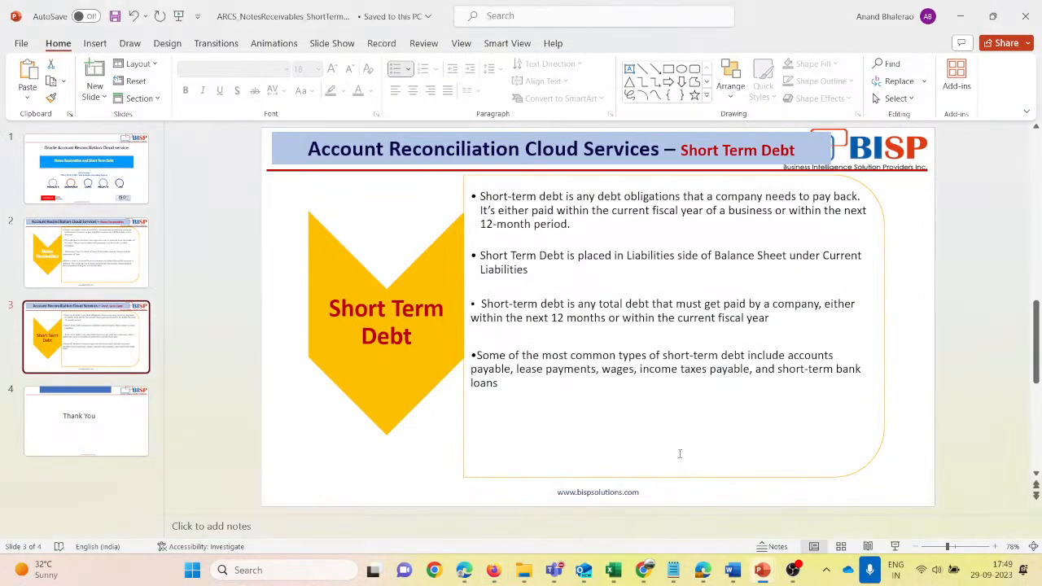
pyautogui.click(895, 546)
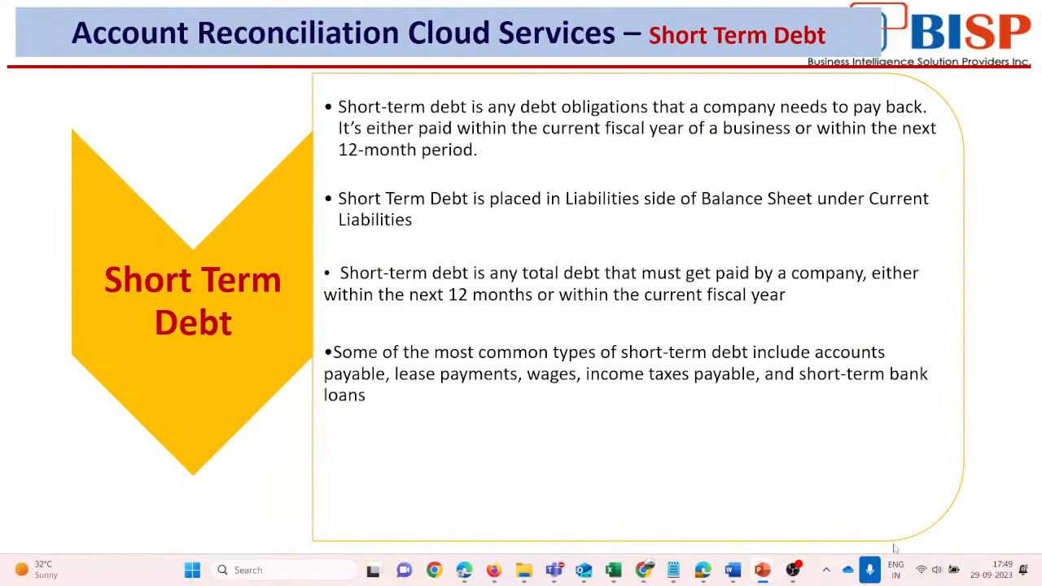
pyautogui.press('Escape')
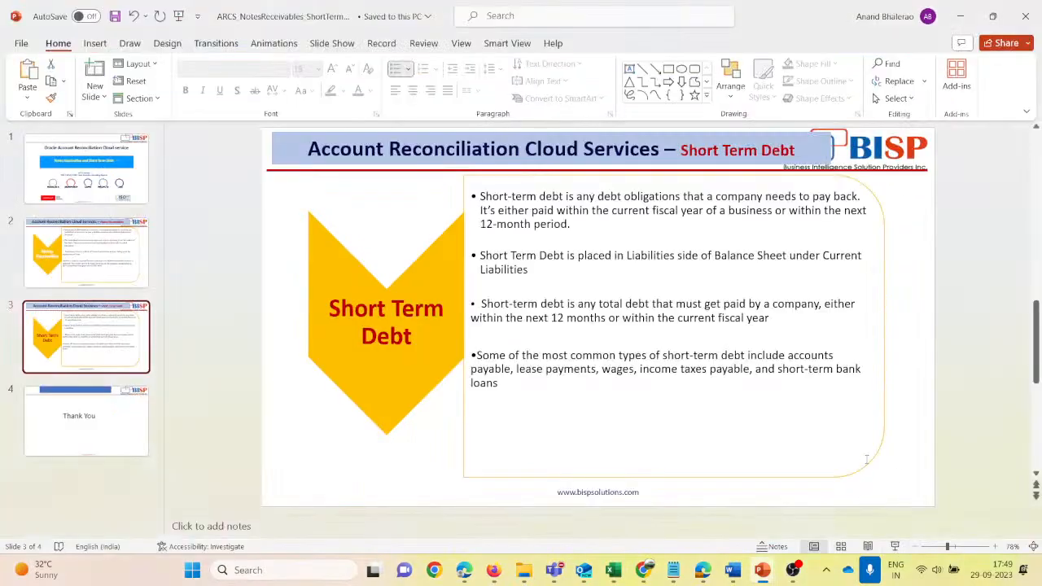